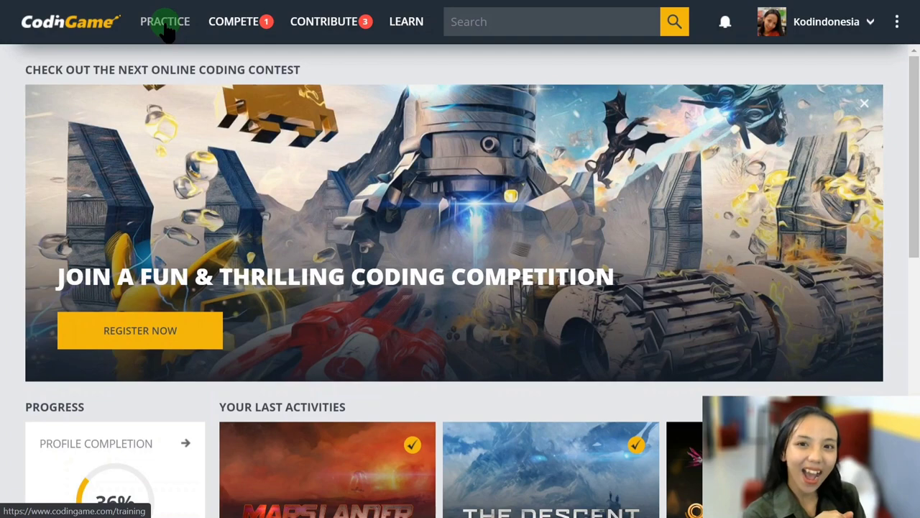
# - Go to CodinGame's Practice page and pick the ASCII Art card under Classic Puzzle - Easy
pyautogui.click(166, 29)
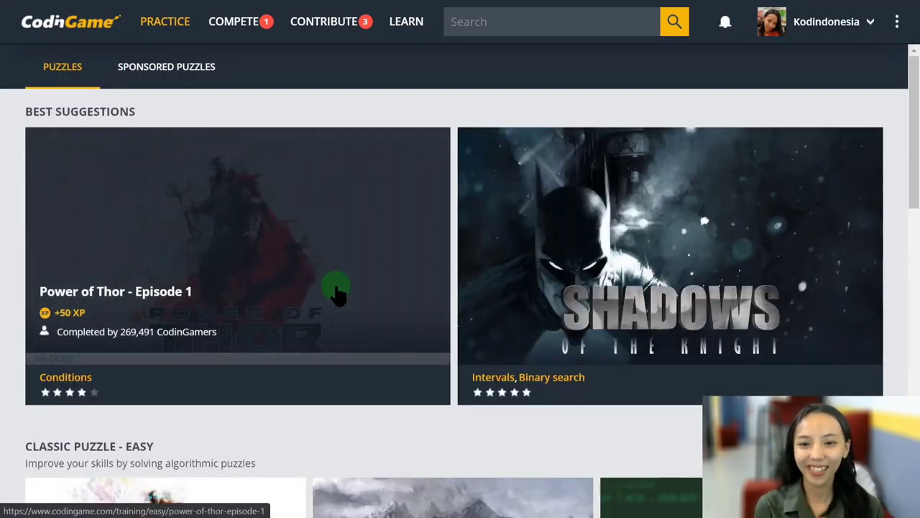
pyautogui.scroll(-2, 338, 291)
pyautogui.scroll(-3, 338, 288)
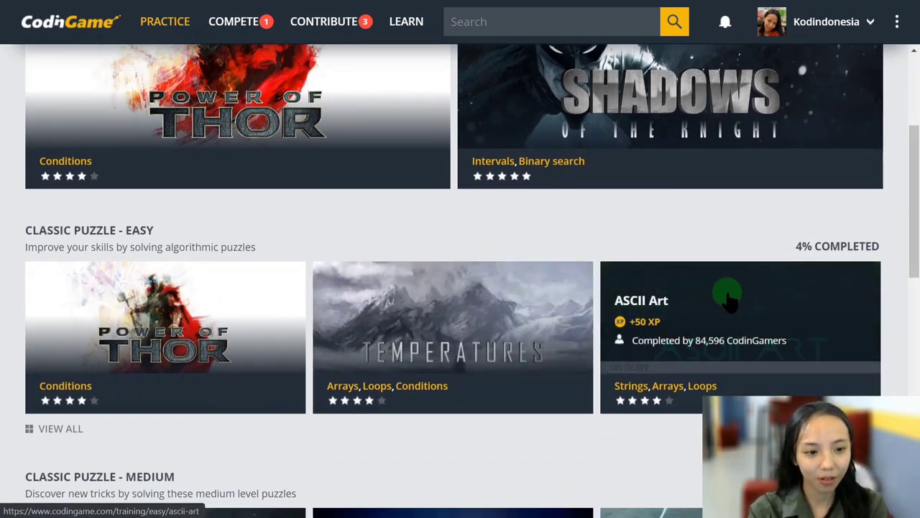
pyautogui.click(654, 287)
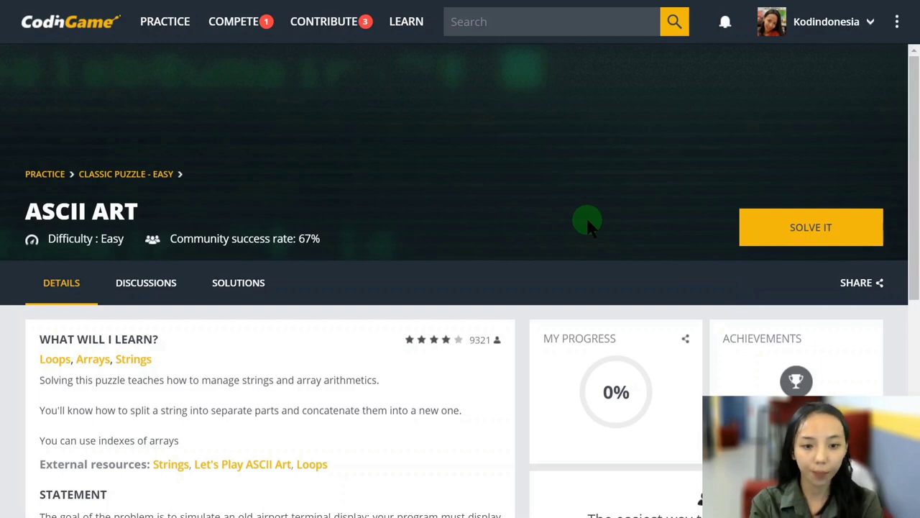
# - Launch the ASCII Art puzzle in the IDE and review the MANHATTAN art down to Constraints and Examples
pyautogui.click(822, 225)
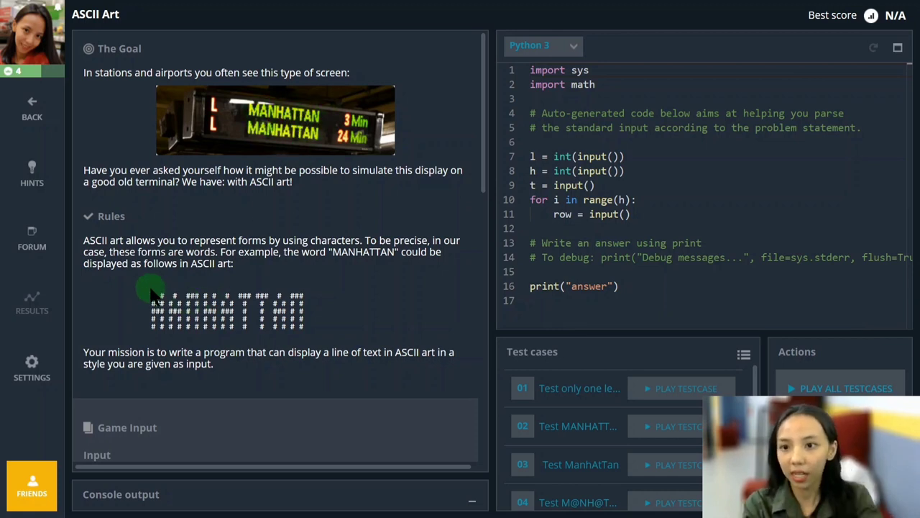
pyautogui.moveTo(152, 294); pyautogui.dragTo(278, 318)
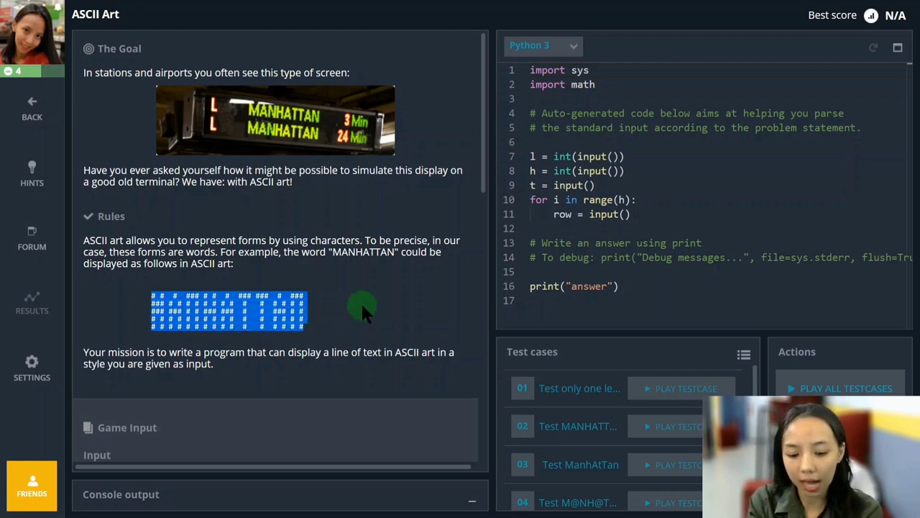
pyautogui.click(150, 301)
pyautogui.moveTo(150, 294); pyautogui.dragTo(328, 325)
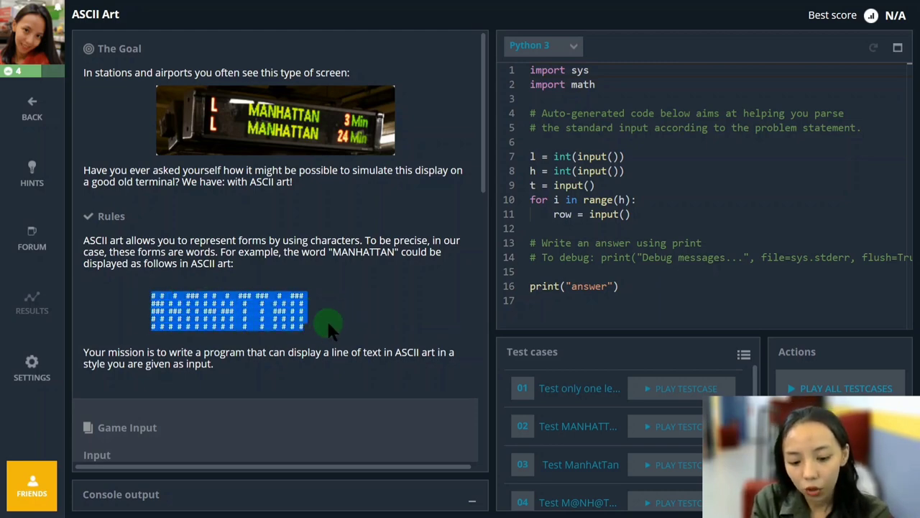
pyautogui.scroll(-4, 357, 327)
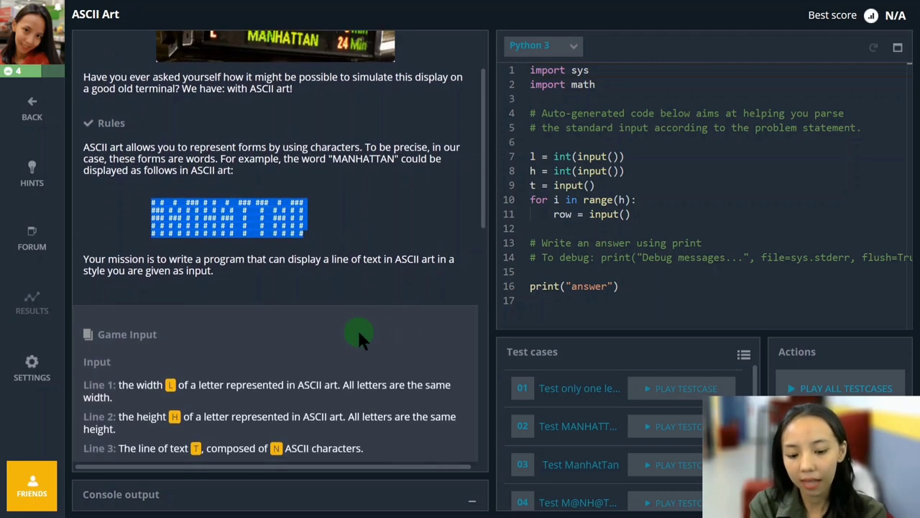
pyautogui.scroll(-2, 359, 330)
pyautogui.scroll(-5, 359, 330)
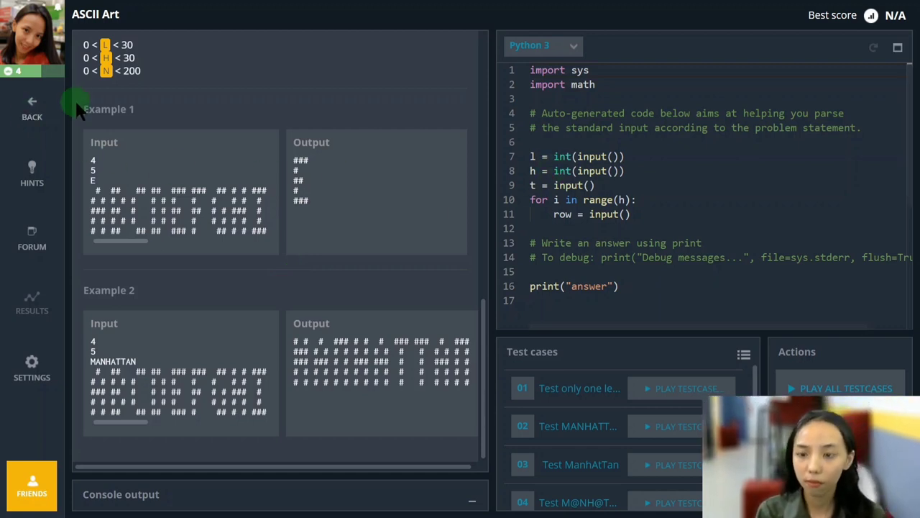
# - Study Example 1 by highlighting pieces of its letter art rows, such as the third row's ### and ##
pyautogui.scroll(3, 147, 169)
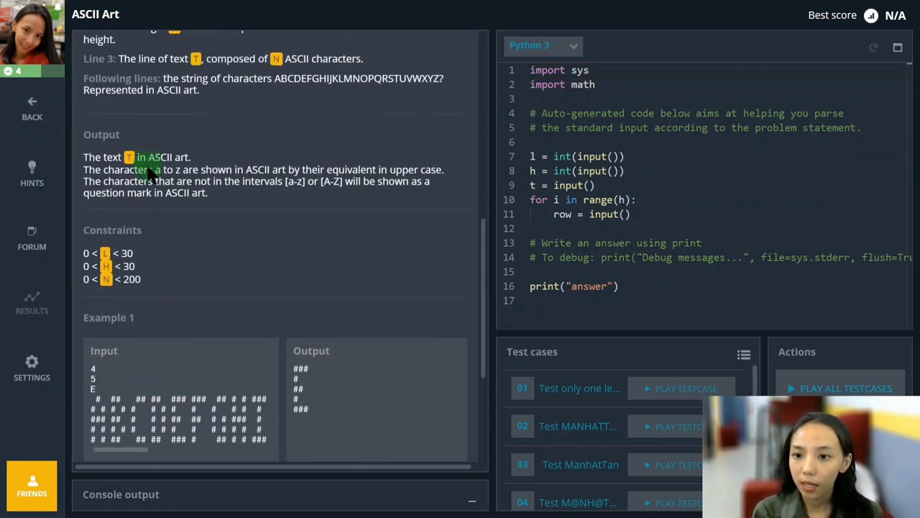
pyautogui.scroll(-2, 131, 195)
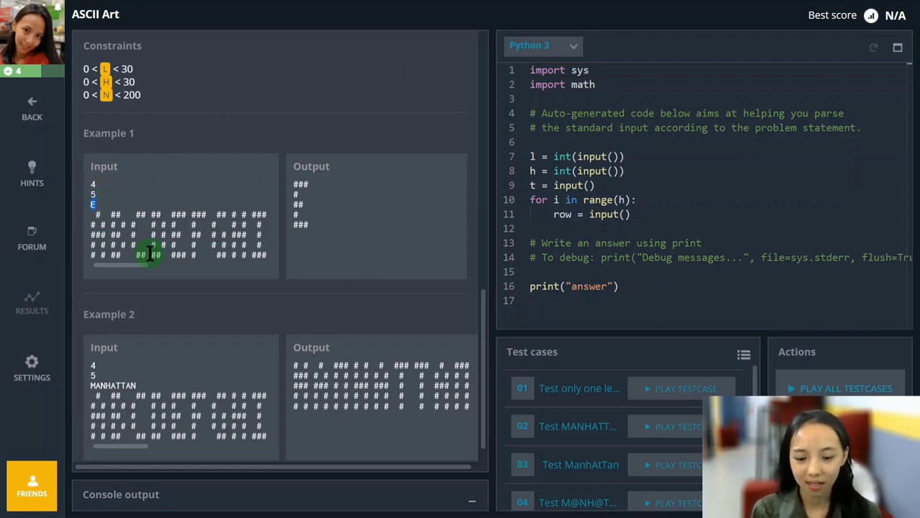
pyautogui.moveTo(136, 263)
pyautogui.mouseDown()
pyautogui.moveTo(197, 267)
pyautogui.moveTo(129, 274)
pyautogui.mouseUp()
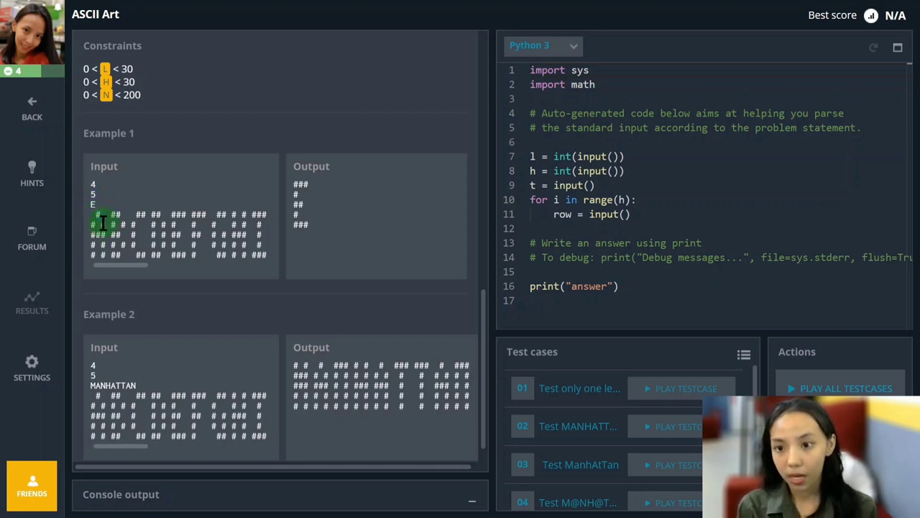
pyautogui.moveTo(92, 245); pyautogui.dragTo(104, 248)
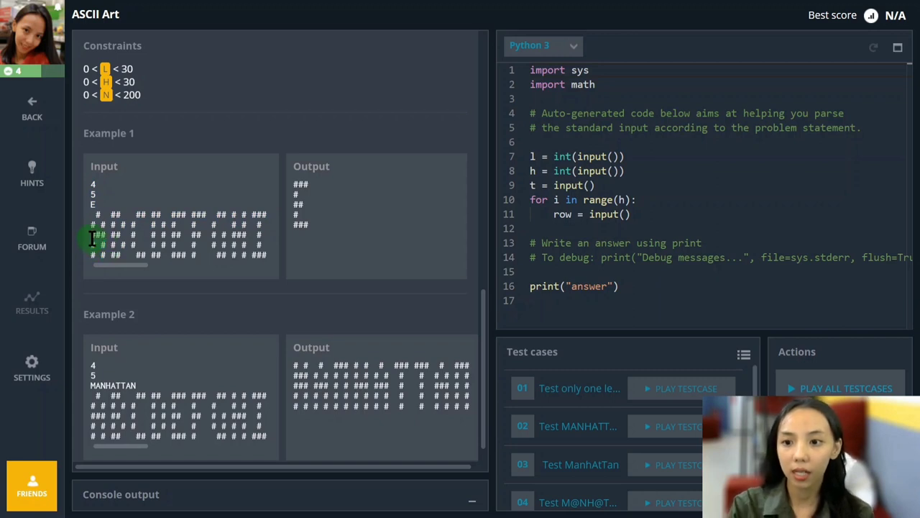
pyautogui.moveTo(91, 224); pyautogui.dragTo(104, 216)
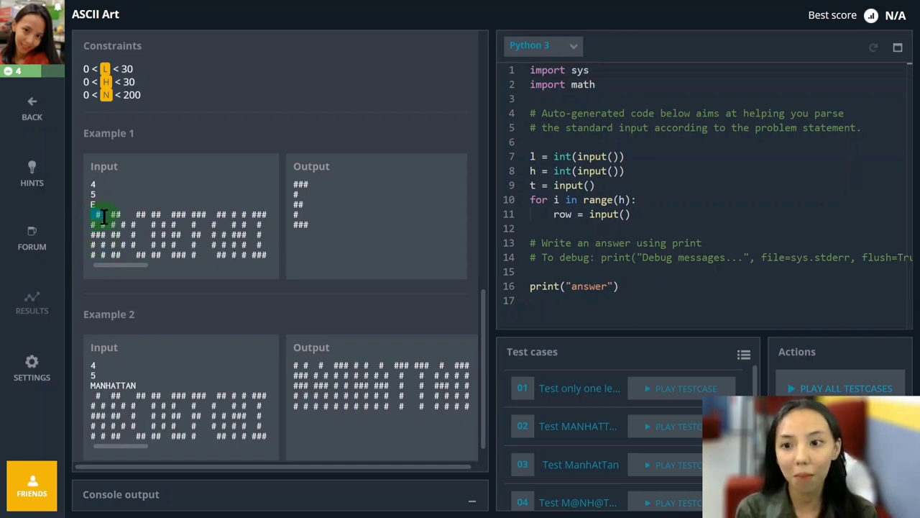
pyautogui.click(98, 181)
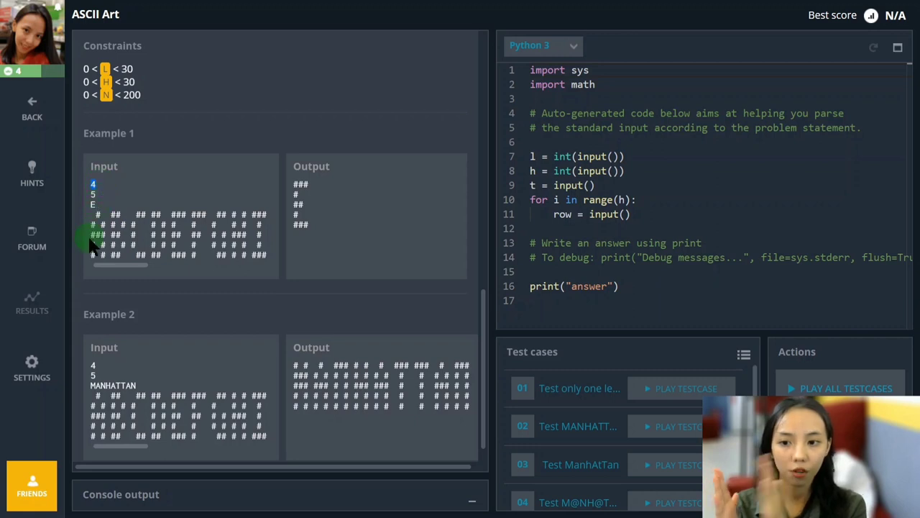
pyautogui.moveTo(91, 234); pyautogui.dragTo(110, 235)
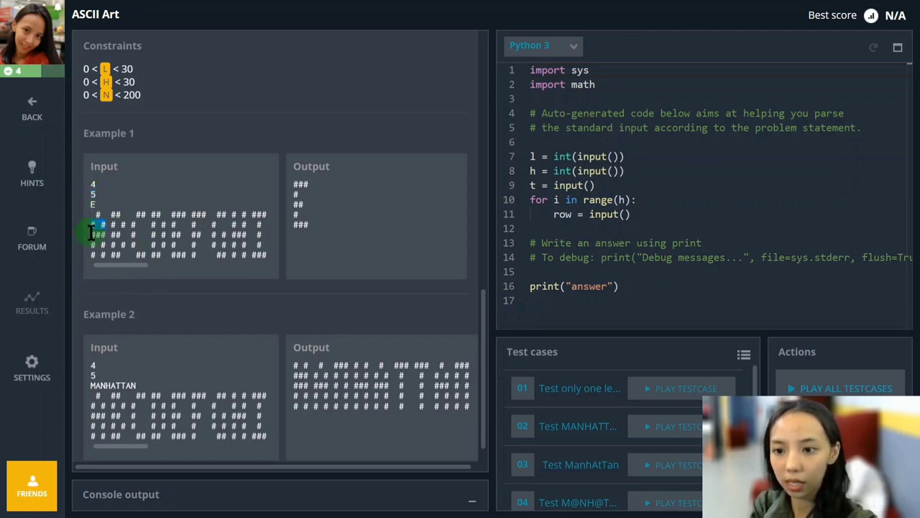
pyautogui.moveTo(106, 235); pyautogui.dragTo(92, 252)
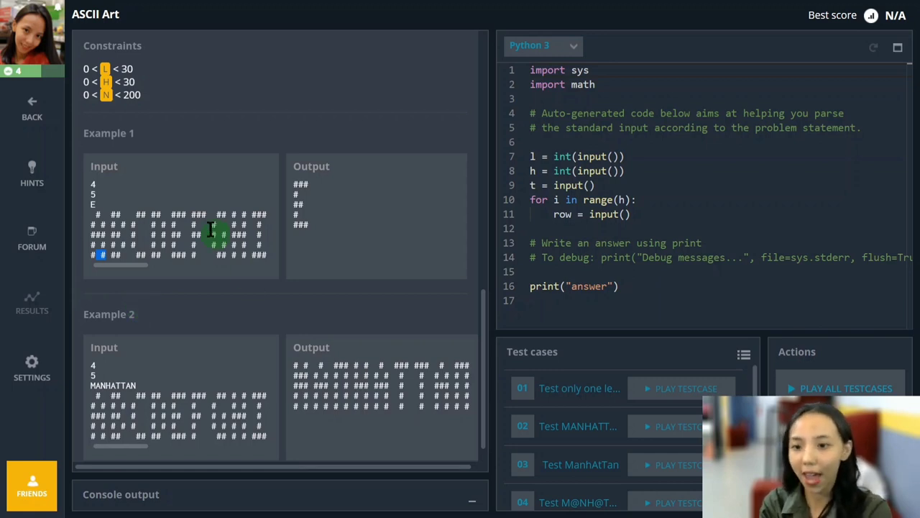
pyautogui.click(97, 204)
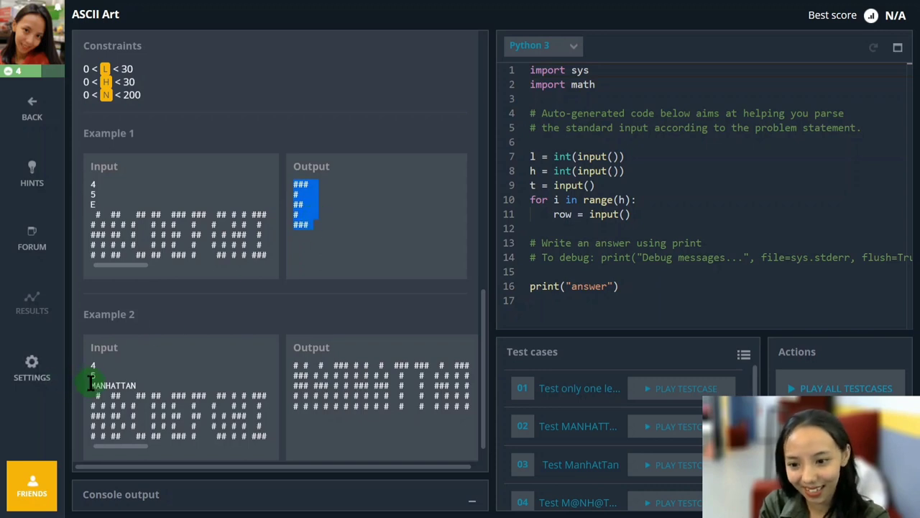
# - Highlight Example 2's height value 5, then switch to the Excel workbook
pyautogui.moveTo(91, 380); pyautogui.dragTo(130, 379)
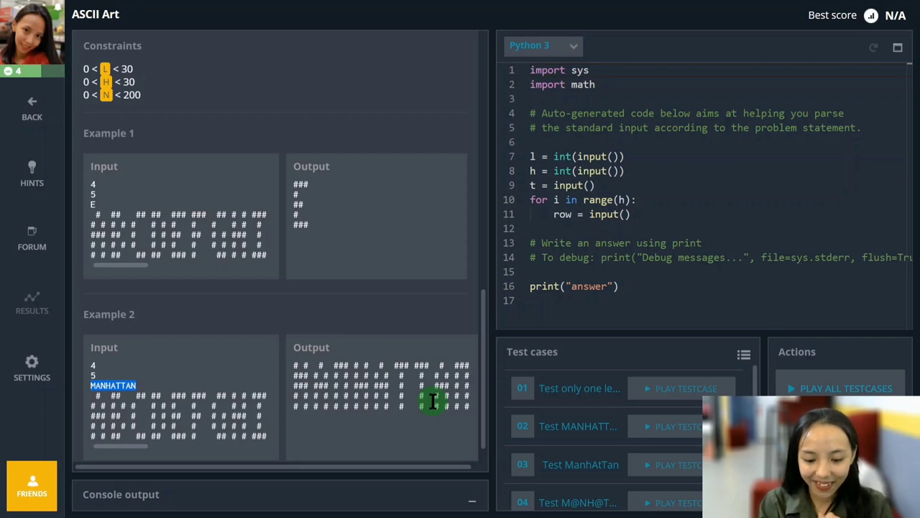
pyautogui.hotkey('alt', 'Tab')
pyautogui.press('Tab')
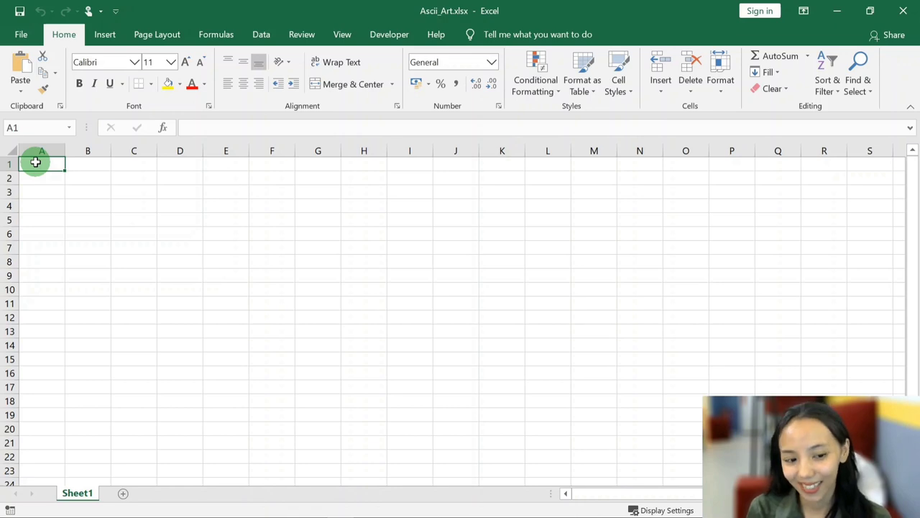
# - Select cell B1 in Excel, then return to the CodinGame puzzle page
pyautogui.click(74, 164)
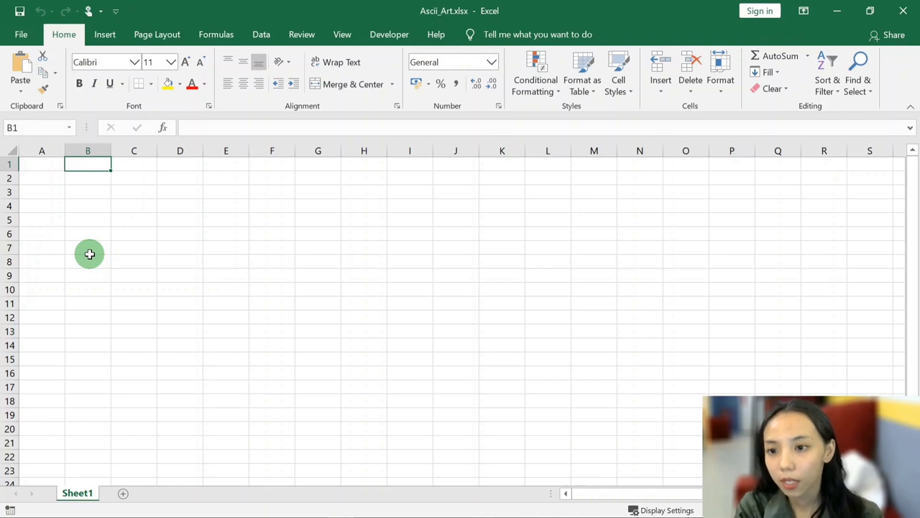
pyautogui.hotkey('alt', 'Tab')
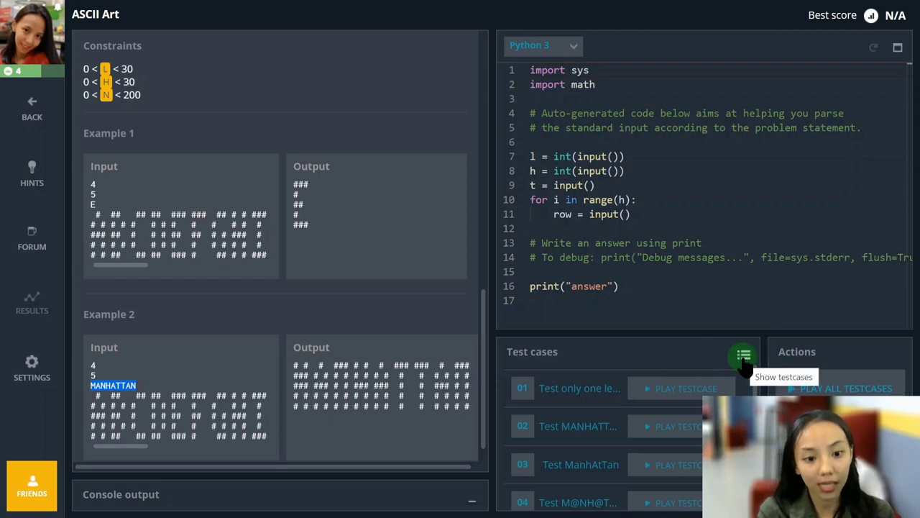
# - Copy test case 01's full input (letter E) from the test case list and return to Excel
pyautogui.click(742, 357)
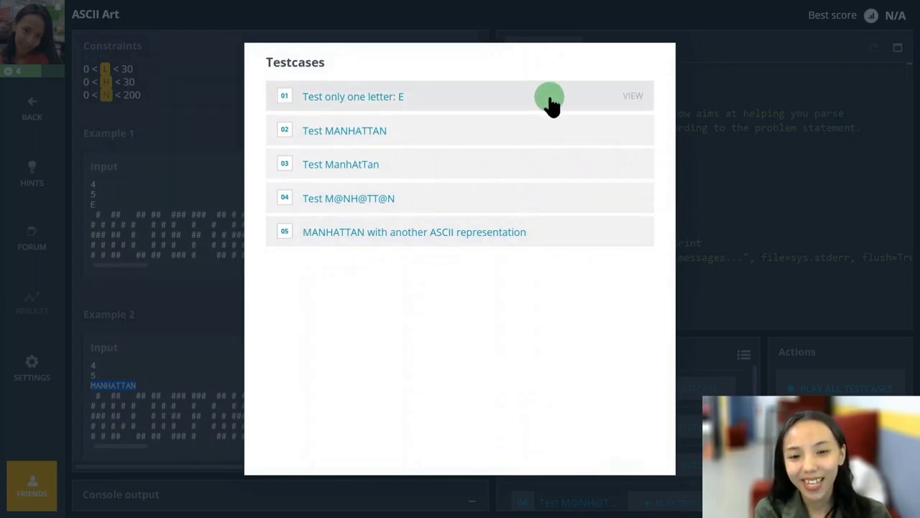
pyautogui.click(636, 98)
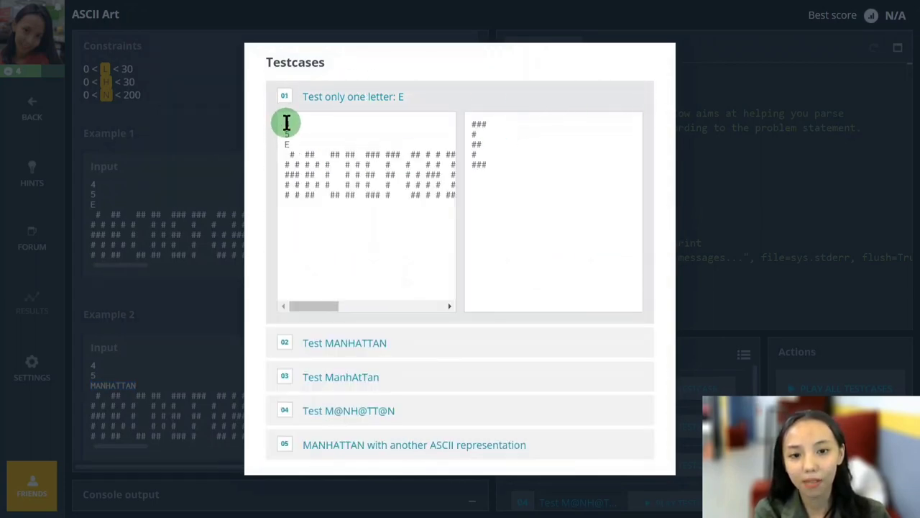
pyautogui.moveTo(285, 122); pyautogui.dragTo(425, 169)
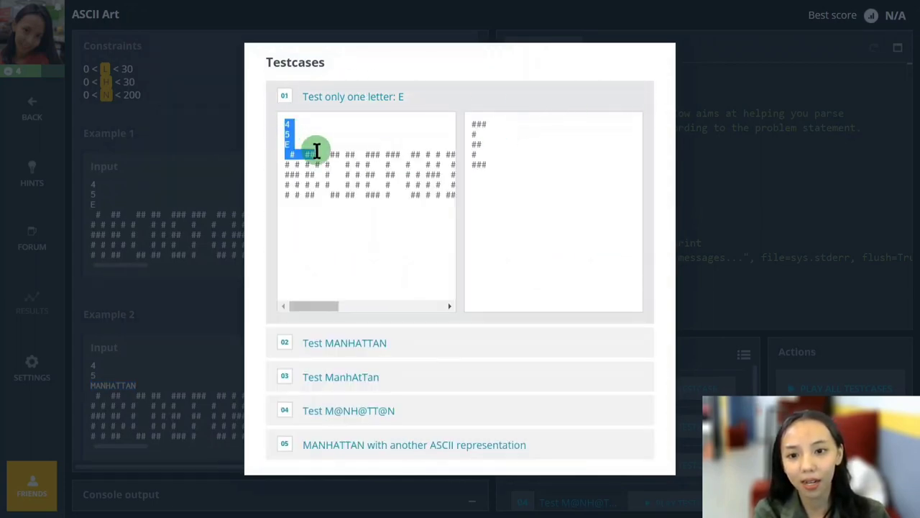
pyautogui.click(491, 153)
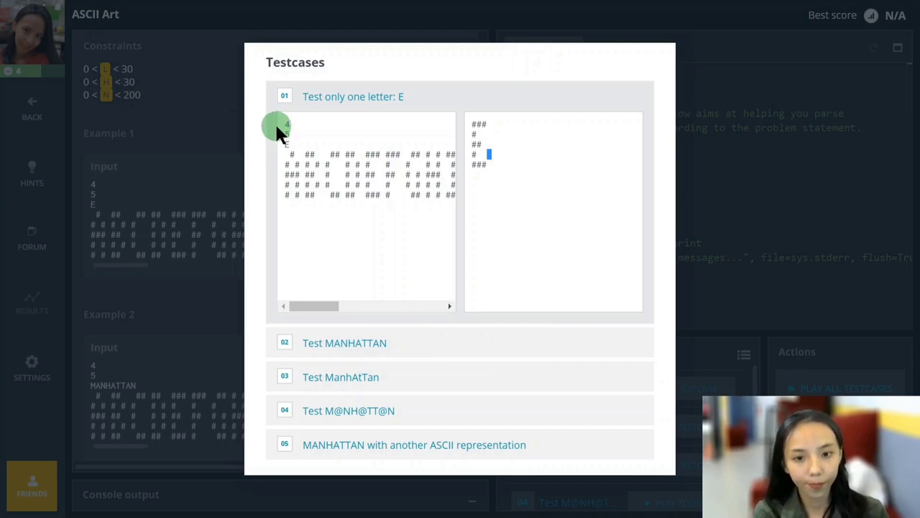
pyautogui.moveTo(285, 122)
pyautogui.mouseDown()
pyautogui.moveTo(357, 203)
pyautogui.moveTo(453, 195)
pyautogui.mouseUp()
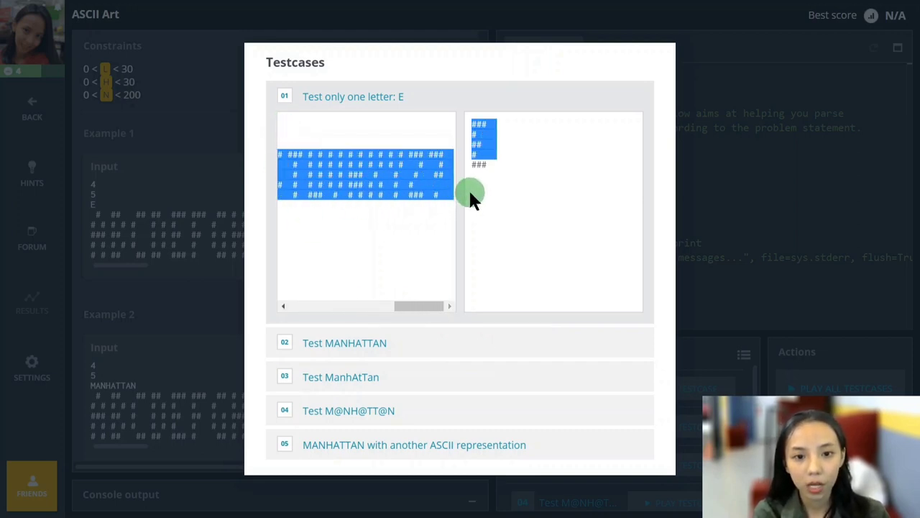
pyautogui.rightClick(439, 193)
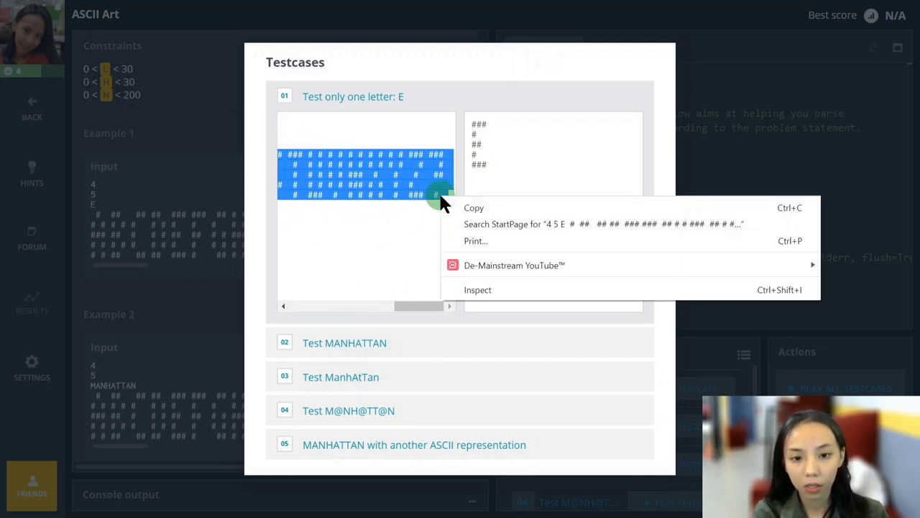
pyautogui.click(464, 207)
pyautogui.hotkey('alt', 'Tab')
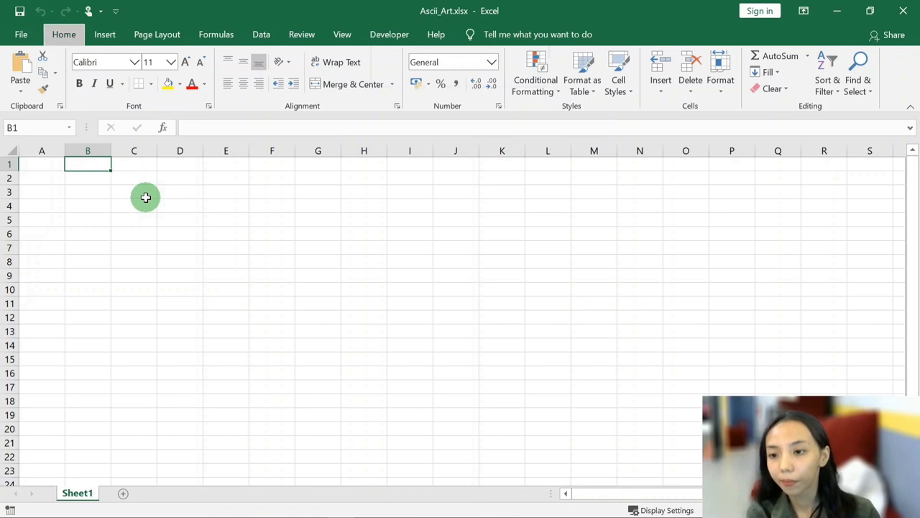
# - Paste test 01's input into B1 as Text with Paste Special, filling B1:B8
pyautogui.hotkey('ctrl', 'alt', 'v')
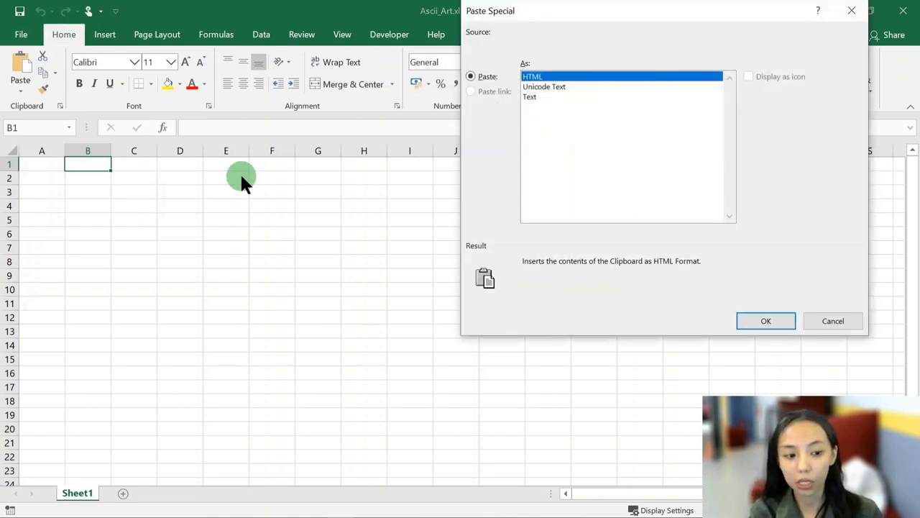
pyautogui.click(528, 98)
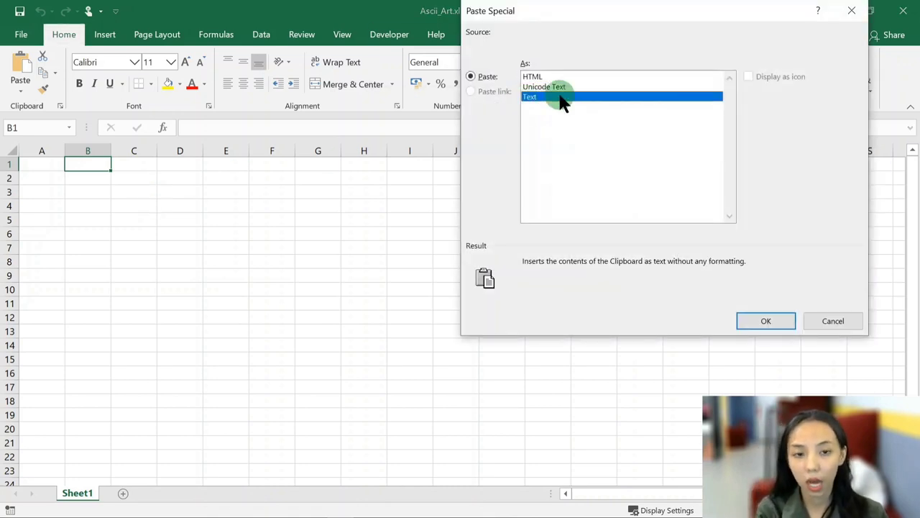
pyautogui.moveTo(608, 14); pyautogui.dragTo(491, 92)
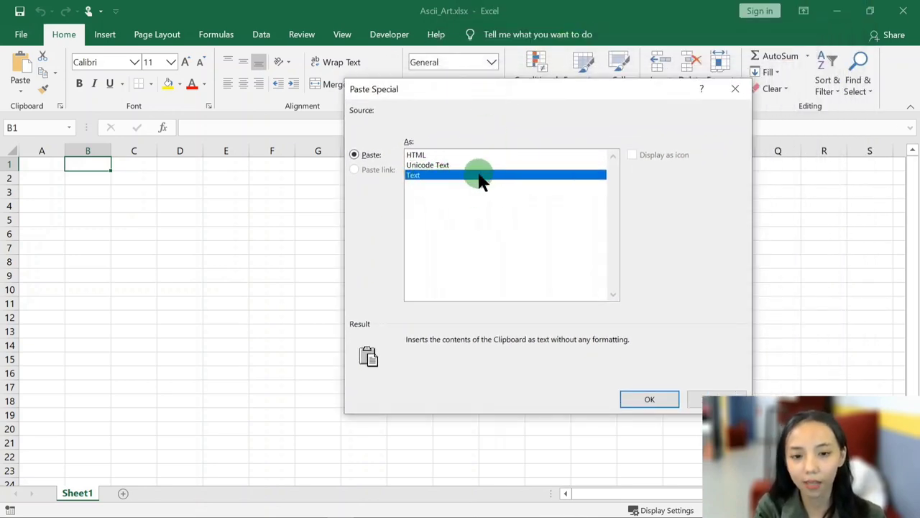
pyautogui.click(432, 156)
pyautogui.click(422, 179)
pyautogui.click(634, 396)
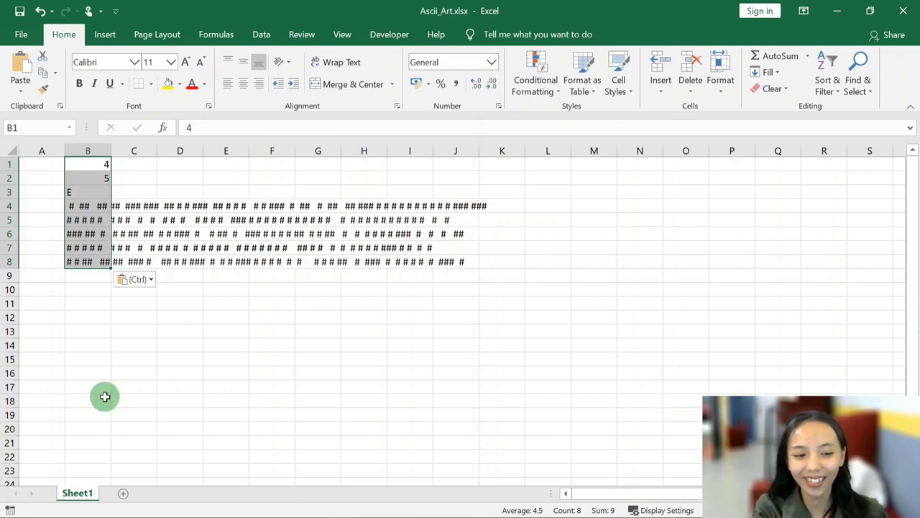
# - Set the art rows in B4:B8 to the Consolas font
pyautogui.moveTo(72, 315); pyautogui.dragTo(73, 305)
pyautogui.moveTo(68, 206); pyautogui.dragTo(75, 260)
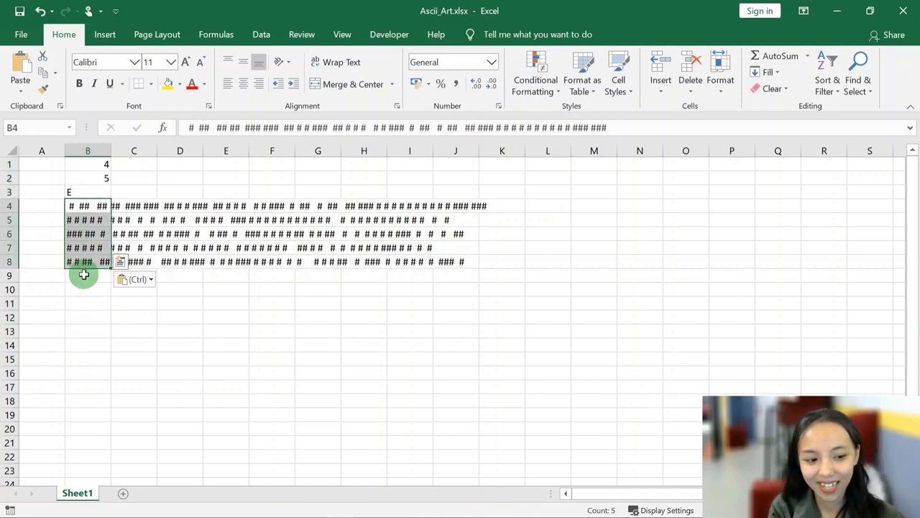
pyautogui.click(82, 276)
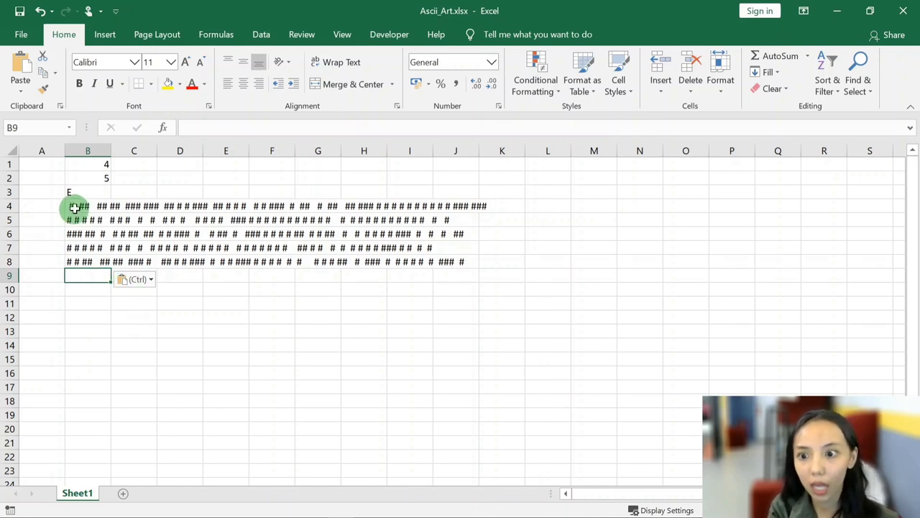
pyautogui.moveTo(74, 206); pyautogui.dragTo(77, 262)
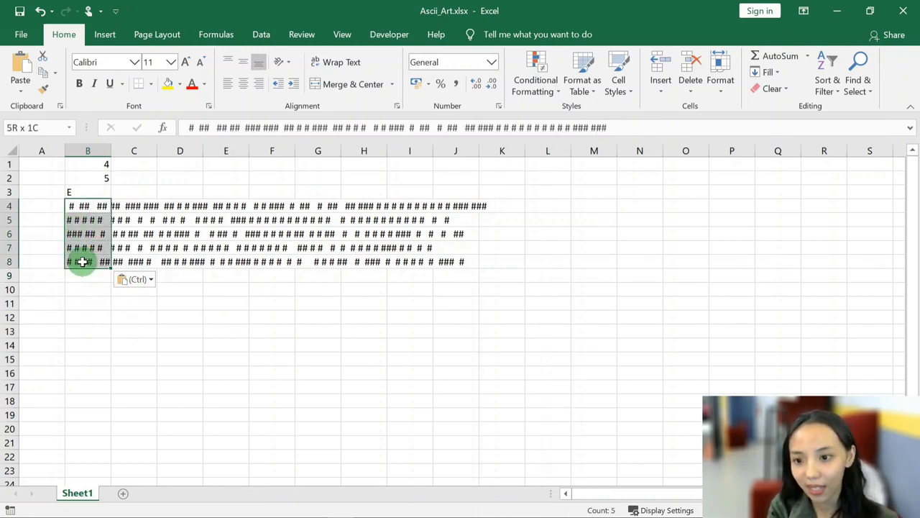
pyautogui.click(135, 62)
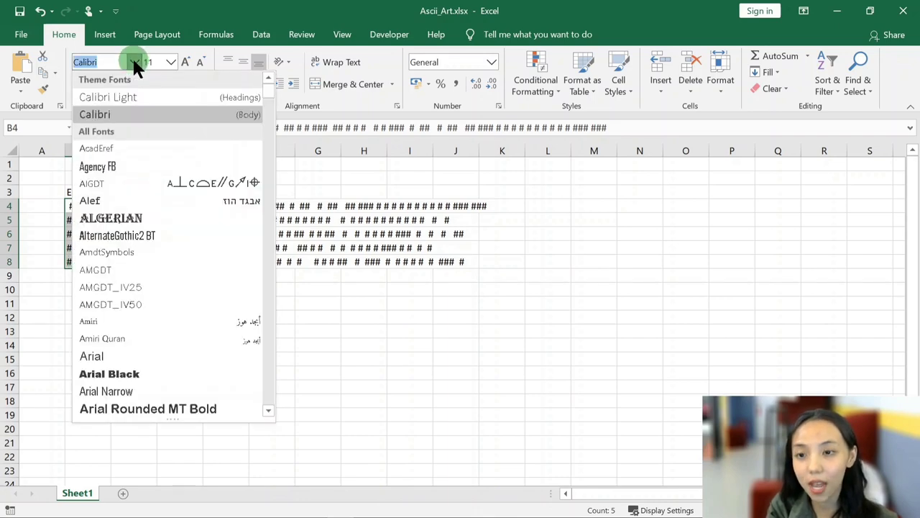
pyautogui.write('Consolas')
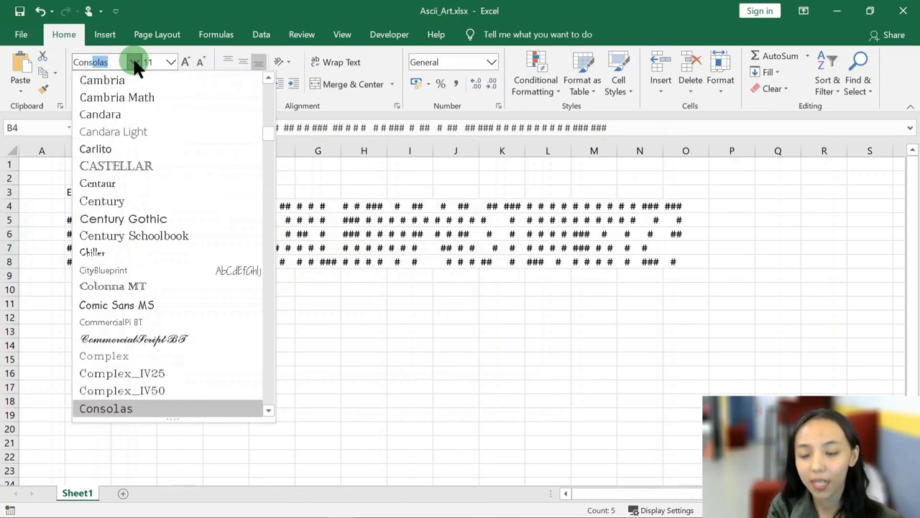
pyautogui.press('Return')
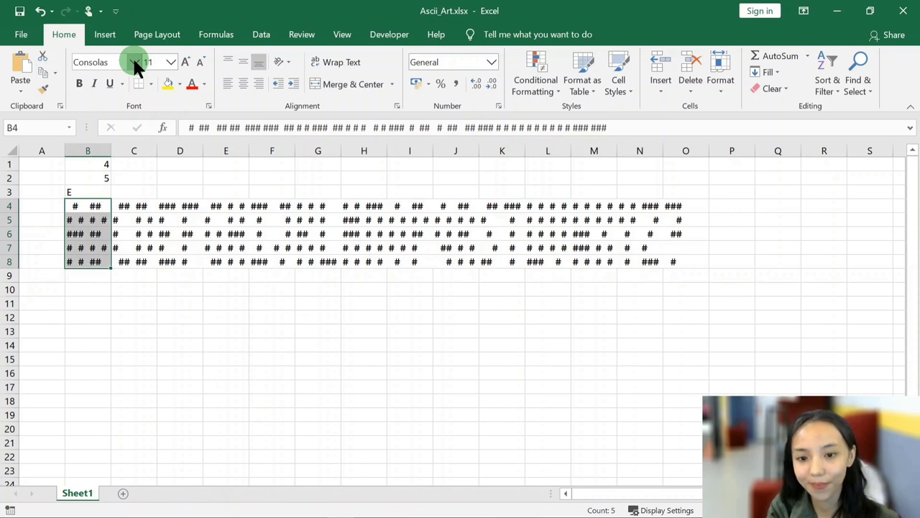
# - Check the column alignment, then reselect B4:B8 and bring up Format Cells with Ctrl+1
pyautogui.click(96, 297)
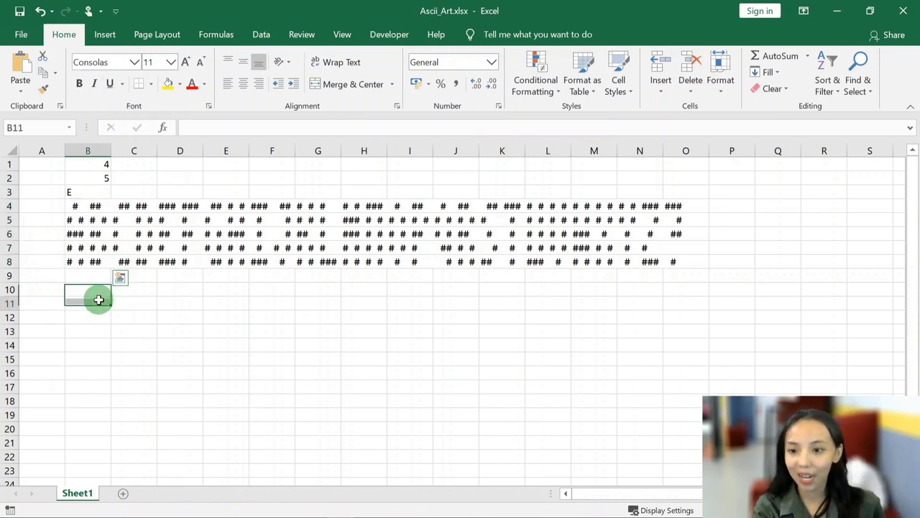
pyautogui.moveTo(74, 206); pyautogui.dragTo(74, 261)
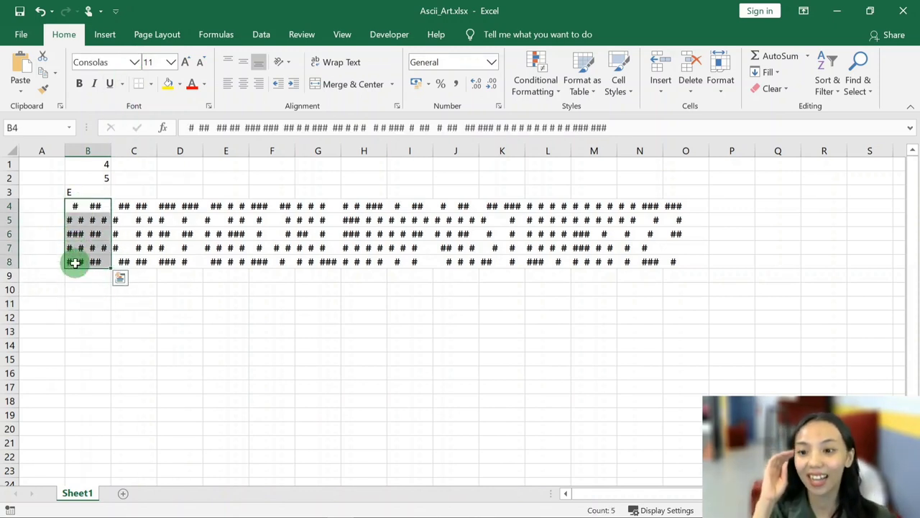
pyautogui.click(75, 286)
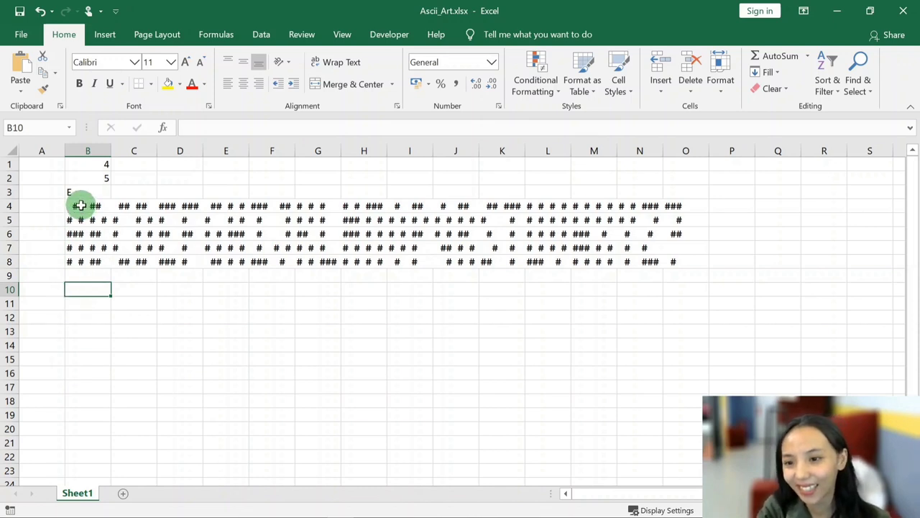
pyautogui.moveTo(75, 206); pyautogui.dragTo(77, 261)
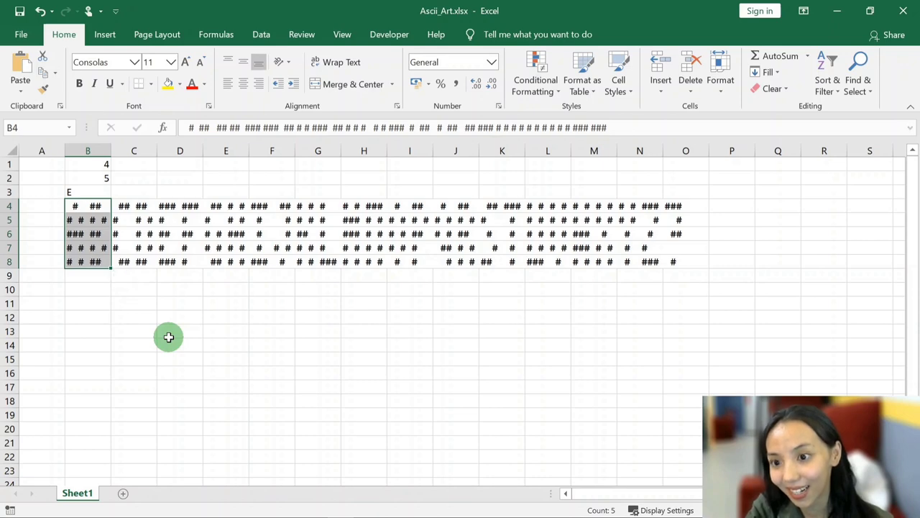
pyautogui.hotkey('ctrl', '1')
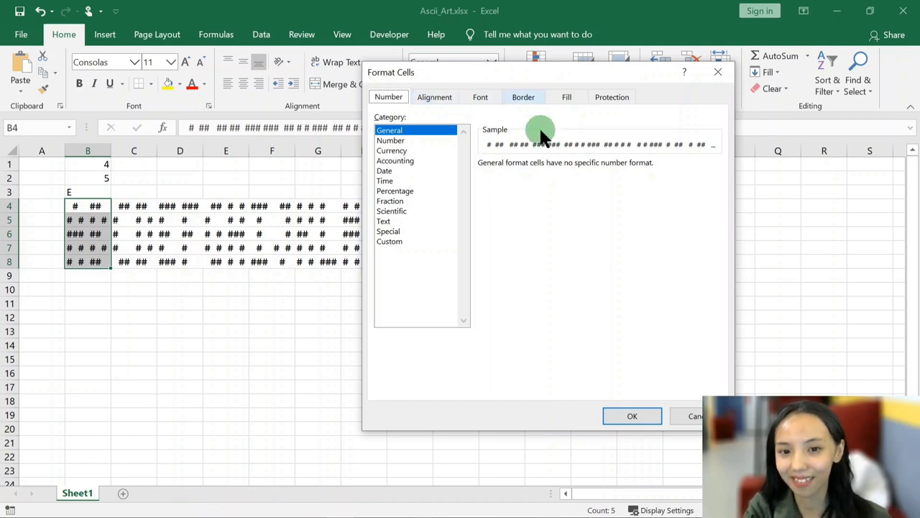
# - Make the B4:B8 art 7-point Consolas on the Format Cells Font tab
pyautogui.click(479, 94)
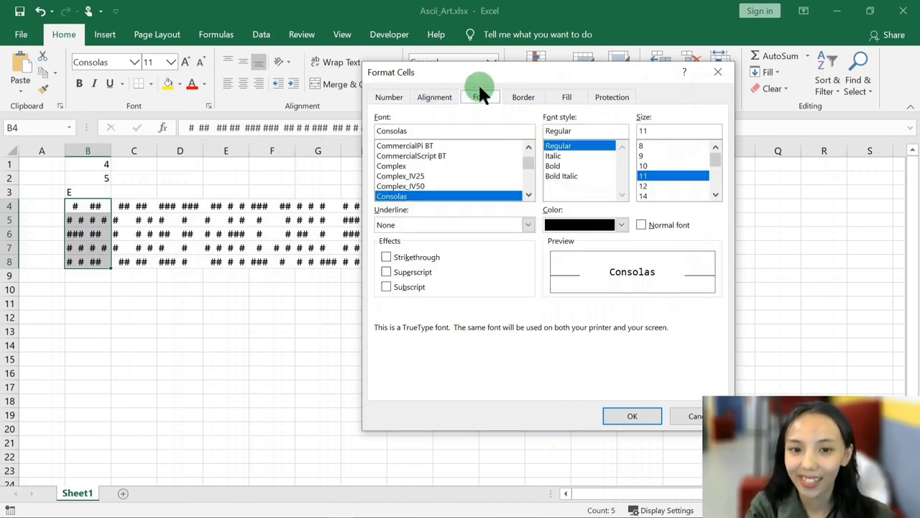
pyautogui.click(399, 198)
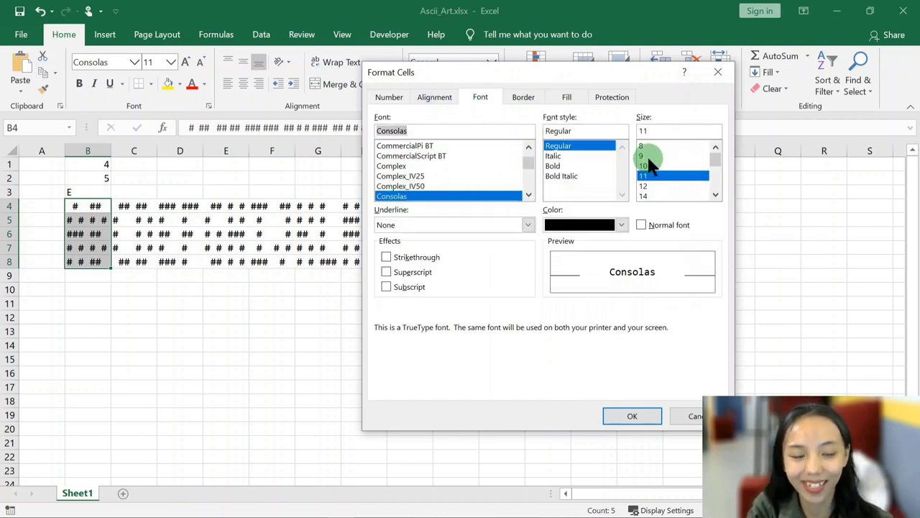
pyautogui.click(663, 137)
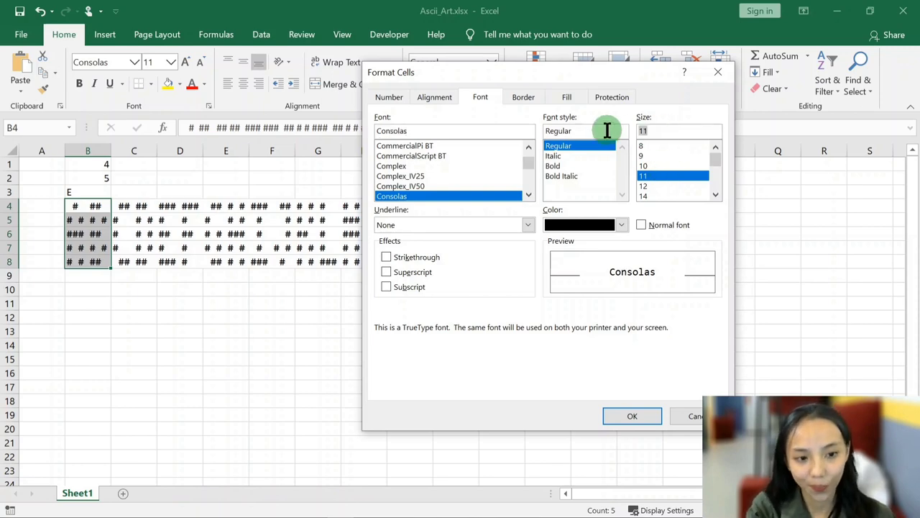
pyautogui.write('7')
pyautogui.click(642, 414)
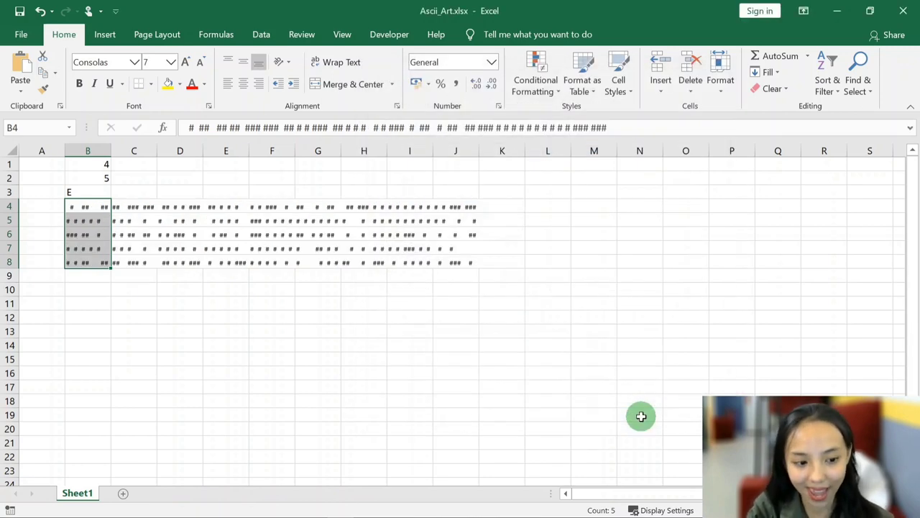
pyautogui.click(119, 302)
pyautogui.press('Up')
pyautogui.press('Up')
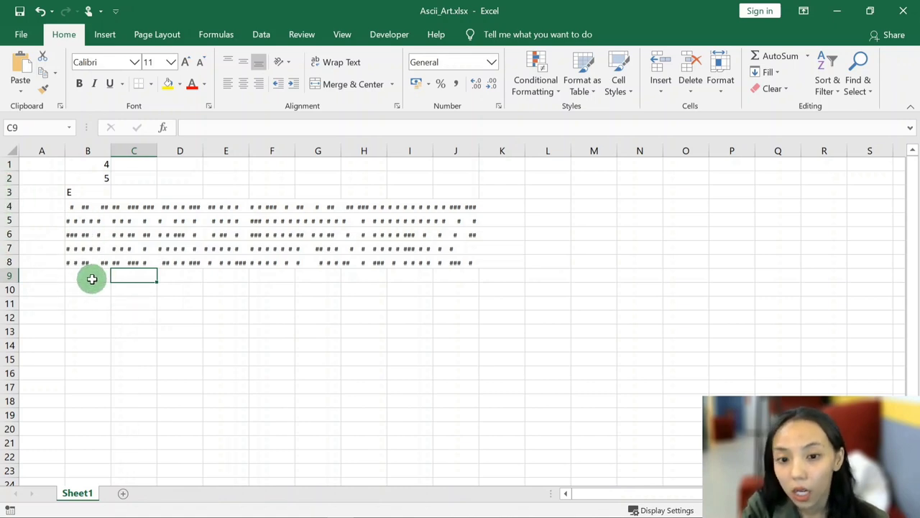
# - Copy test case 05's full MANHATTAN input from CodinGame and switch back to Excel
pyautogui.hotkey('alt', 'Tab')
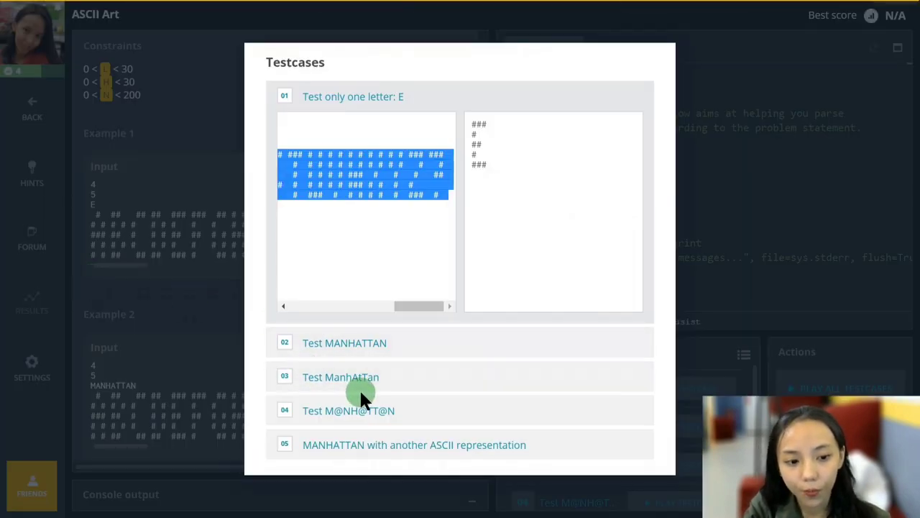
pyautogui.click(639, 444)
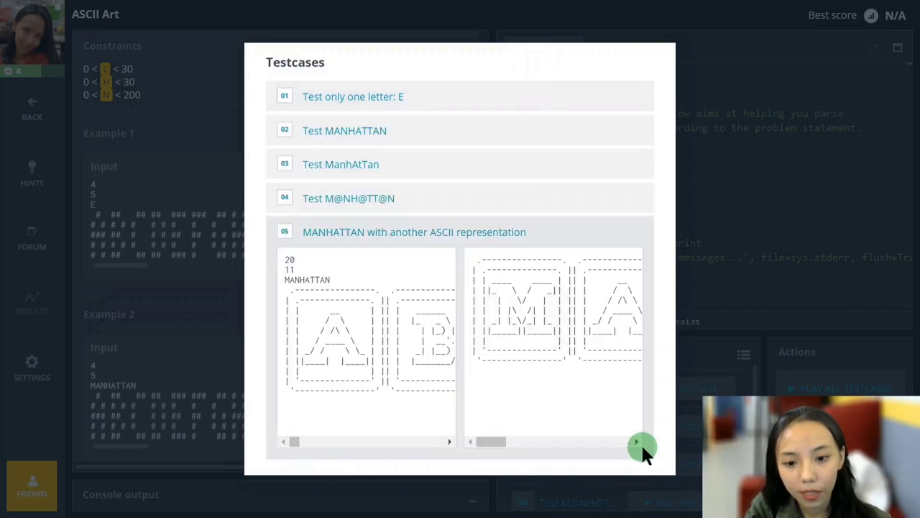
pyautogui.moveTo(296, 441)
pyautogui.mouseDown()
pyautogui.moveTo(435, 451)
pyautogui.moveTo(639, 446)
pyautogui.mouseUp()
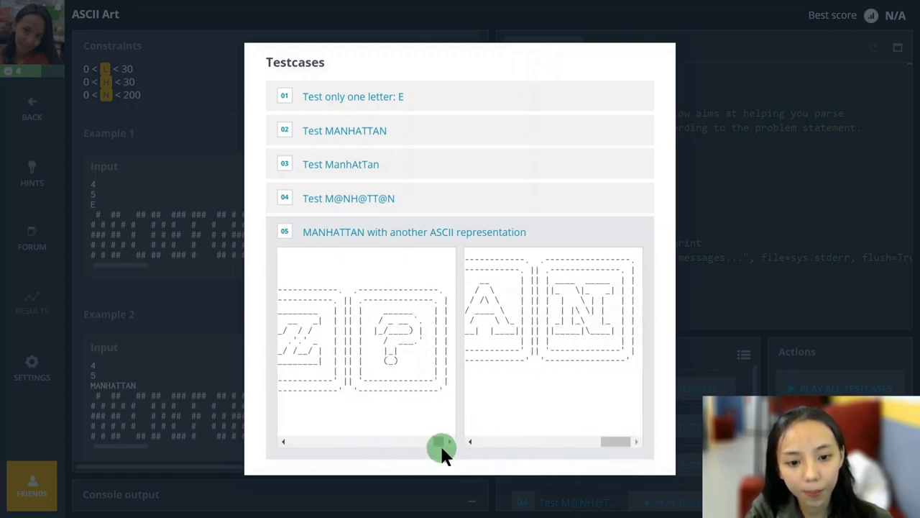
pyautogui.moveTo(448, 389)
pyautogui.mouseDown()
pyautogui.moveTo(160, 320)
pyautogui.moveTo(82, 256)
pyautogui.mouseUp()
pyautogui.tripleClick(288, 257)
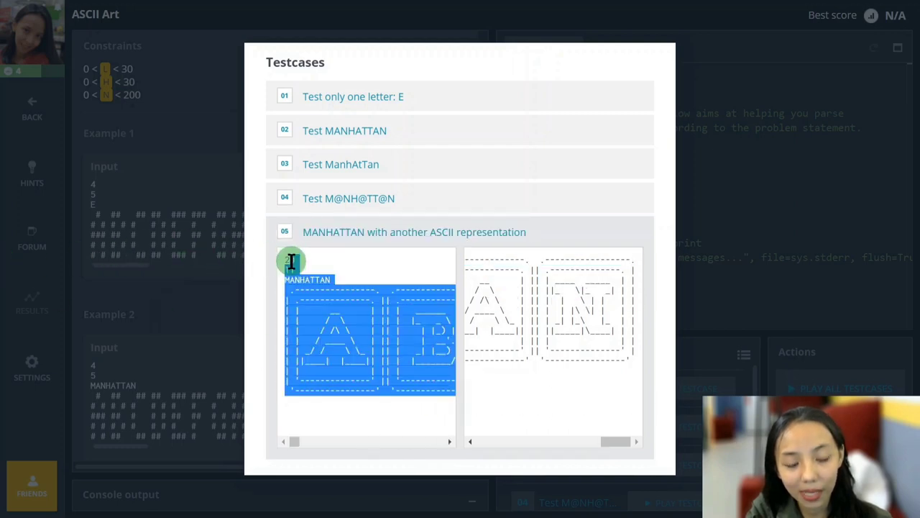
pyautogui.rightClick(335, 302)
pyautogui.click(367, 313)
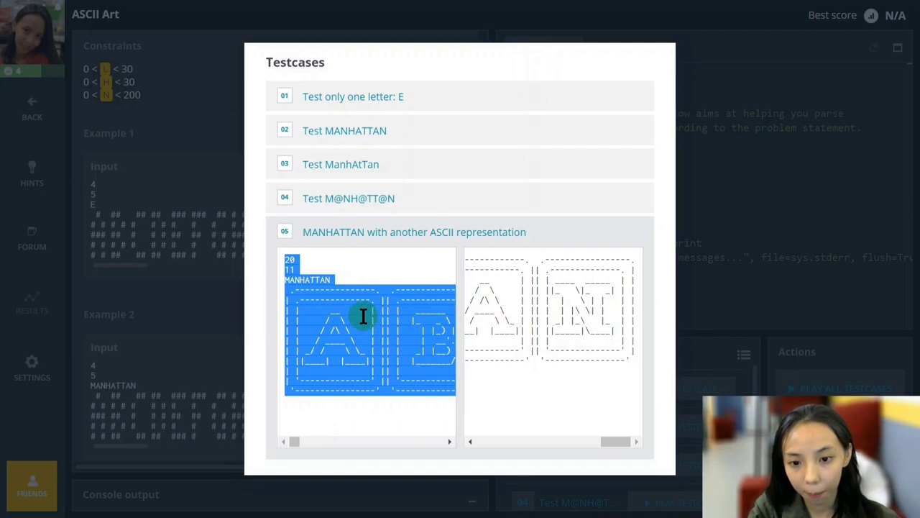
pyautogui.hotkey('alt', 'Tab')
# - Paste the MANHATTAN input into B1 as Text, replacing the E data, and inspect row B4
pyautogui.click(83, 164)
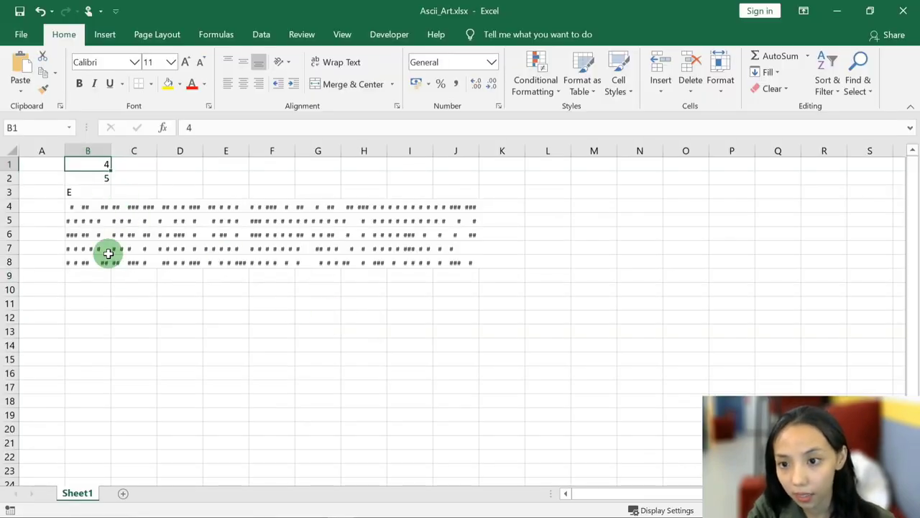
pyautogui.click(19, 90)
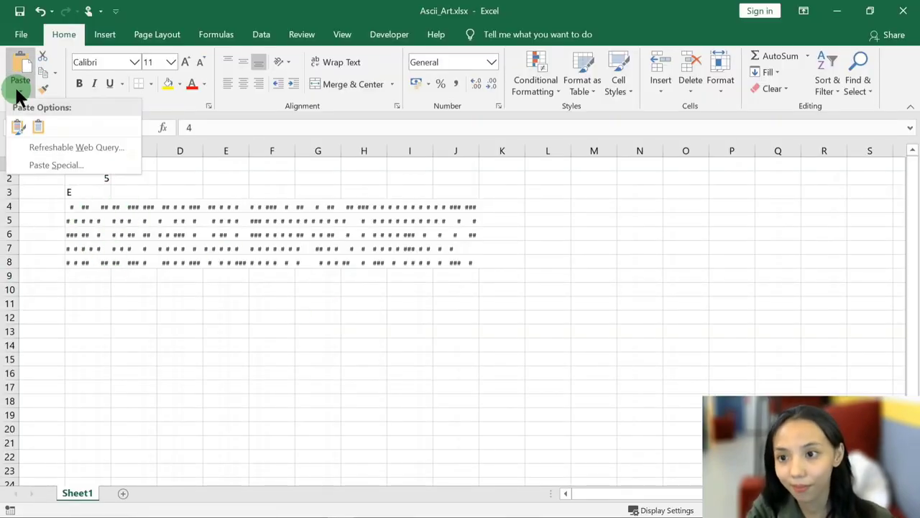
pyautogui.click(48, 164)
pyautogui.click(417, 175)
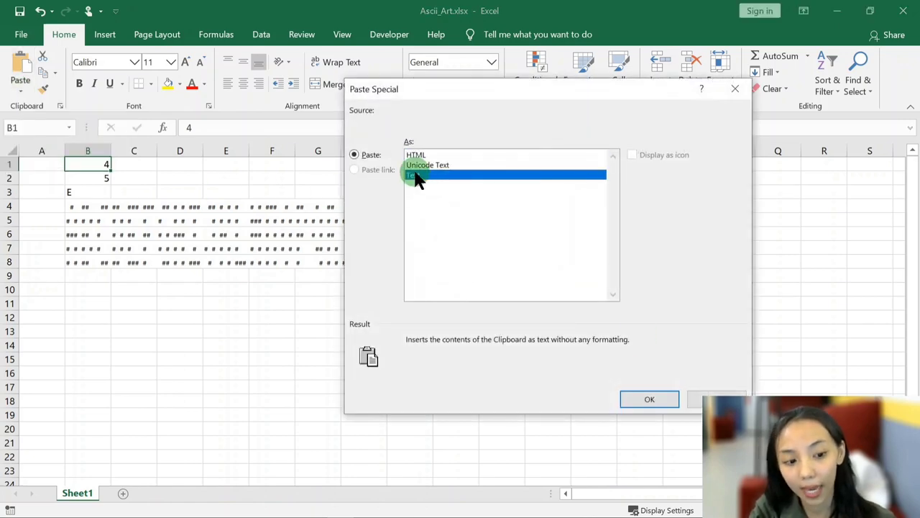
pyautogui.click(651, 401)
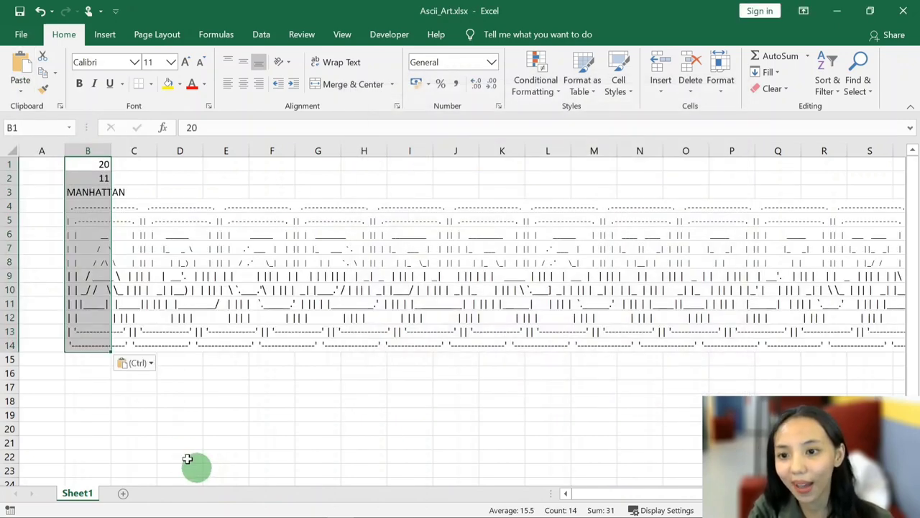
pyautogui.click(86, 247)
pyautogui.click(85, 205)
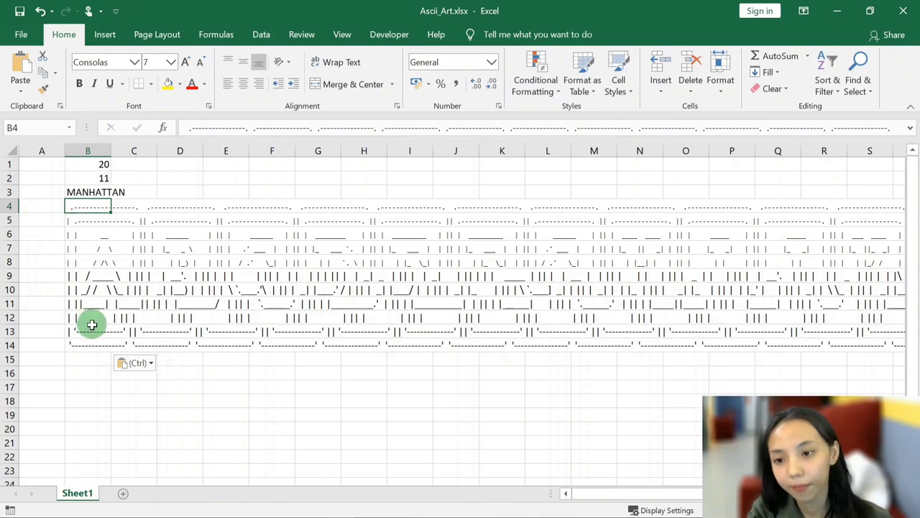
# - Copy B4's 7-point Consolas formatting onto art rows B9:B14 with Format Painter
pyautogui.moveTo(88, 345); pyautogui.dragTo(79, 276)
pyautogui.click(113, 239)
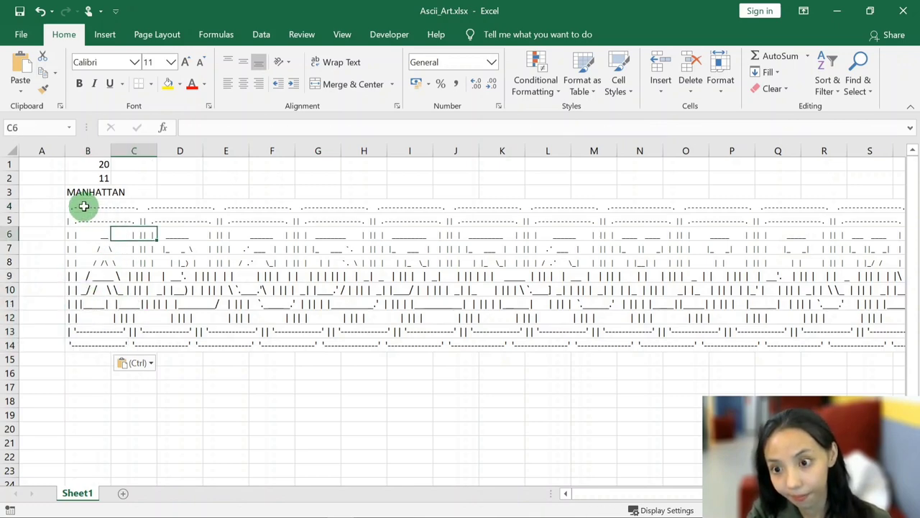
pyautogui.click(85, 207)
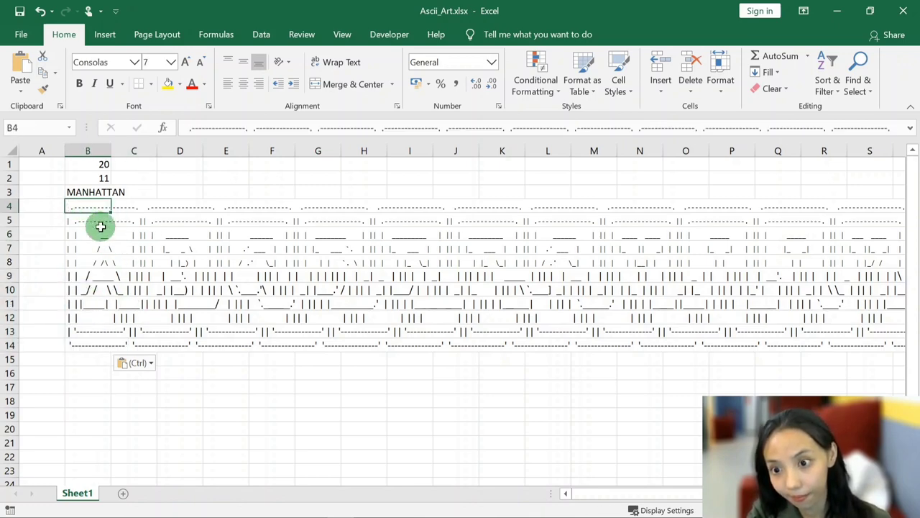
pyautogui.click(42, 87)
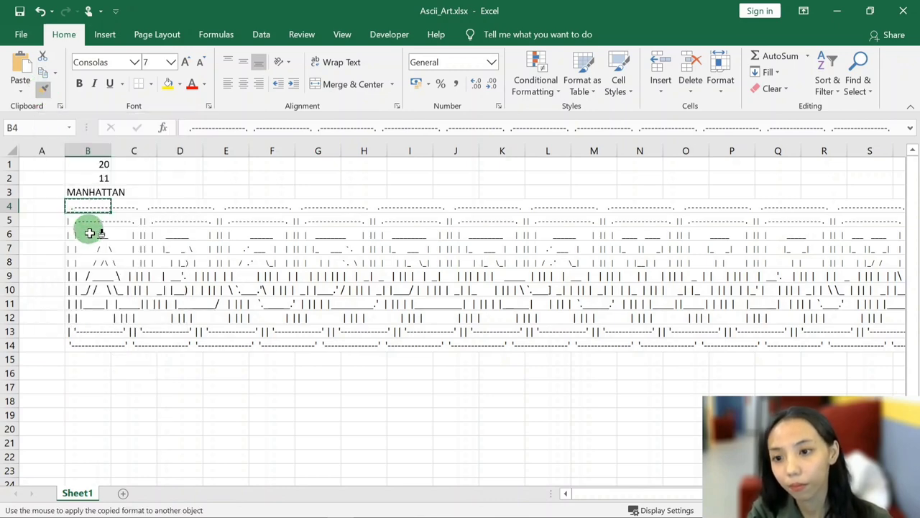
pyautogui.moveTo(79, 277); pyautogui.dragTo(85, 347)
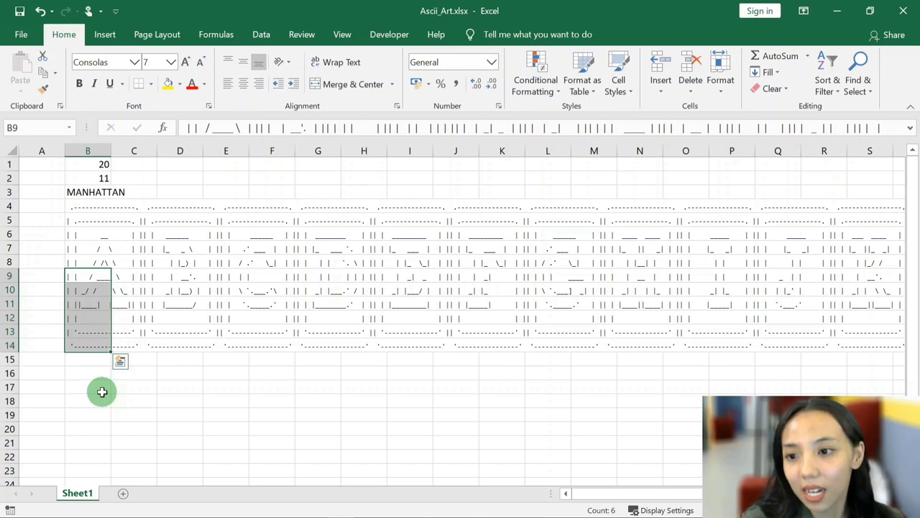
pyautogui.click(91, 294)
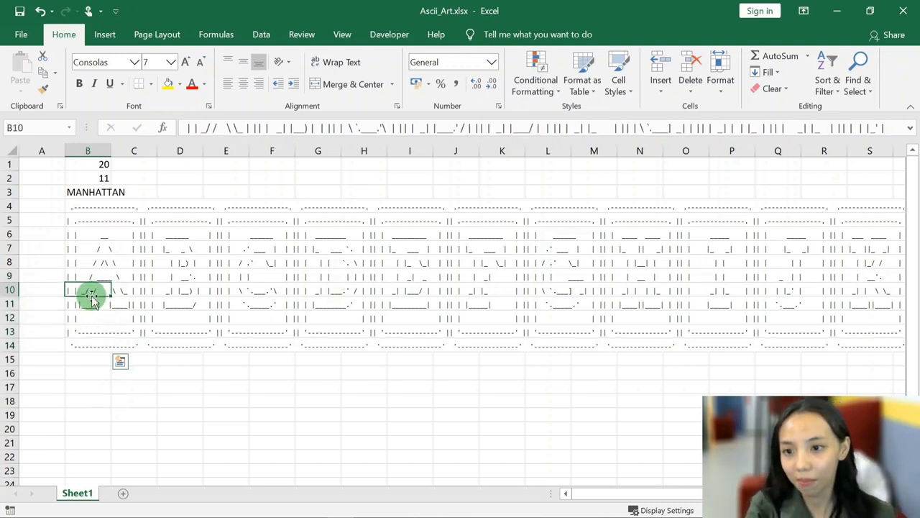
pyautogui.click(38, 165)
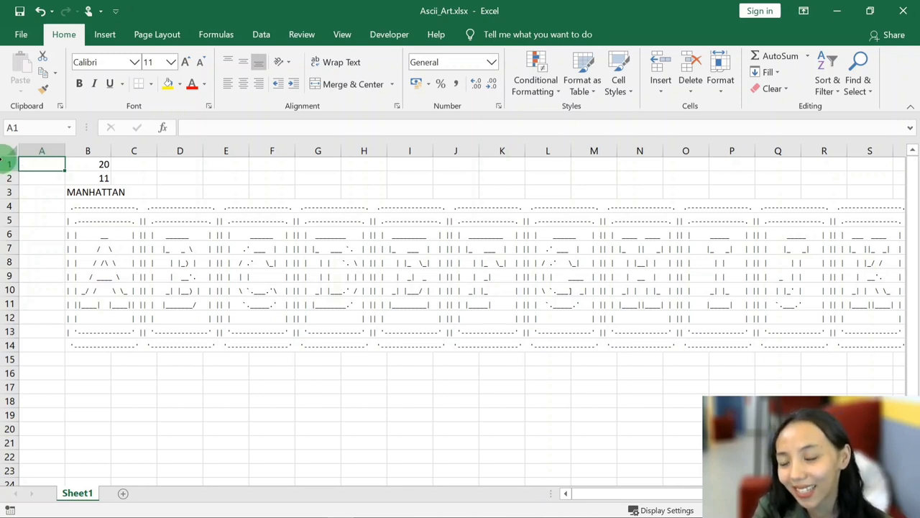
# - Label A1 char_width and number the art rows 1 to 11 in A4:A14
pyautogui.write('char_width')
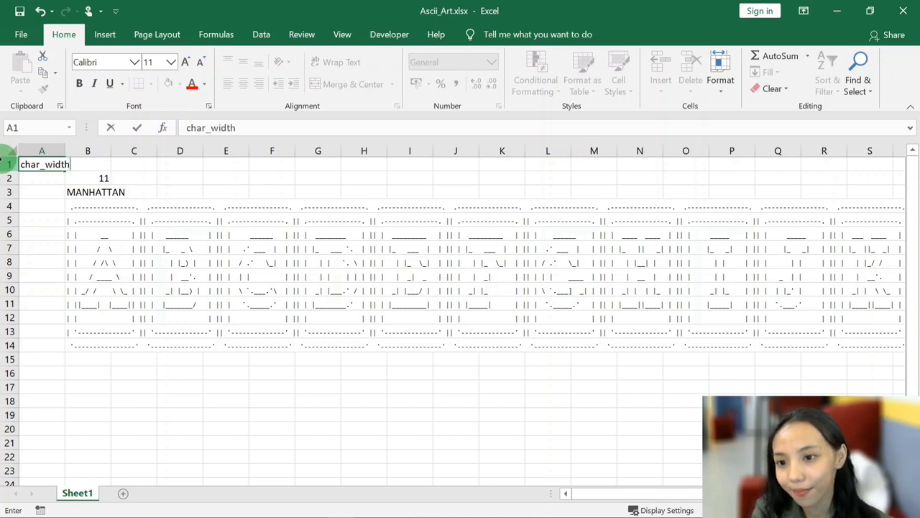
pyautogui.press('Return')
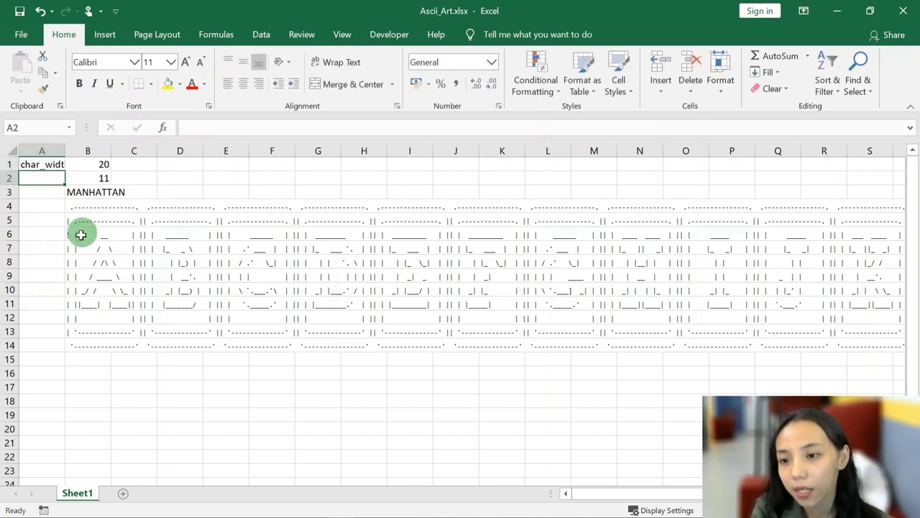
pyautogui.click(30, 206)
pyautogui.write('1')
pyautogui.press('Return')
pyautogui.write('2')
pyautogui.press('Return')
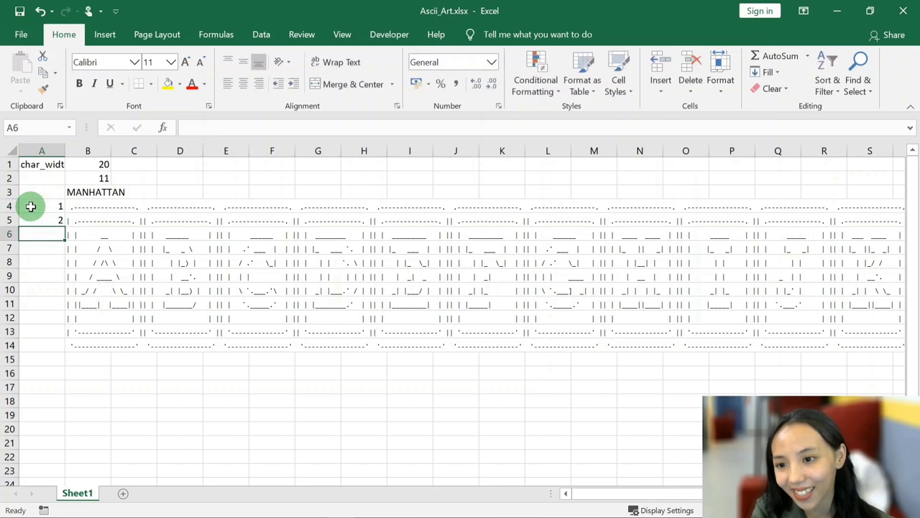
pyautogui.moveTo(29, 206); pyautogui.dragTo(44, 220)
pyautogui.doubleClick(65, 227)
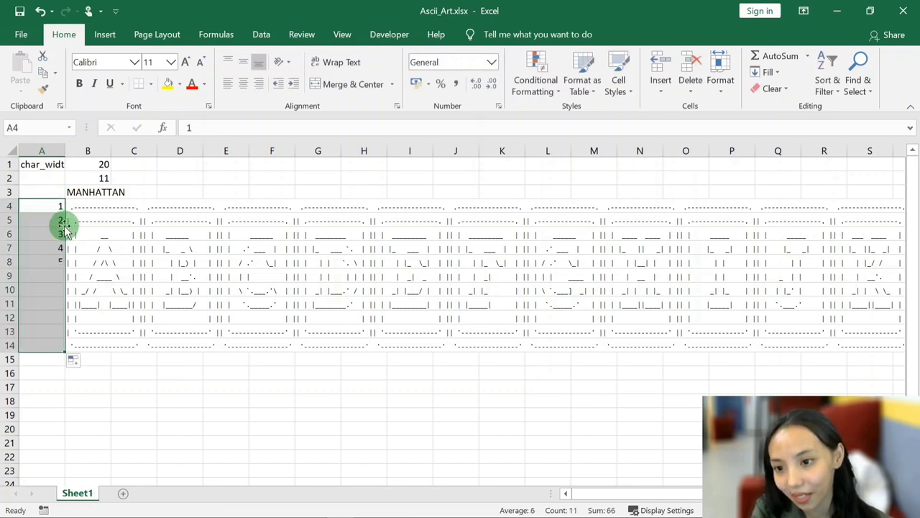
pyautogui.click(94, 179)
pyautogui.moveTo(45, 205); pyautogui.dragTo(45, 343)
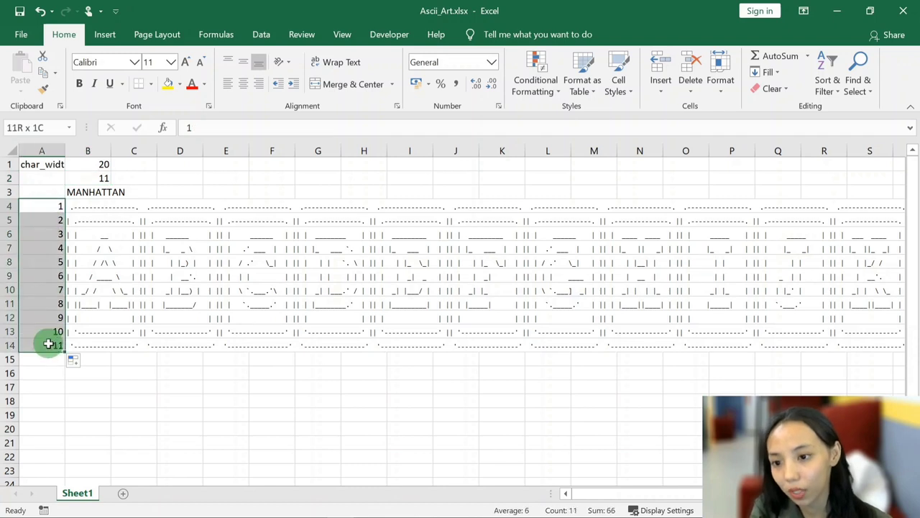
# - Label A2 char_height and A3 input_text
pyautogui.click(41, 179)
pyautogui.write('char_height')
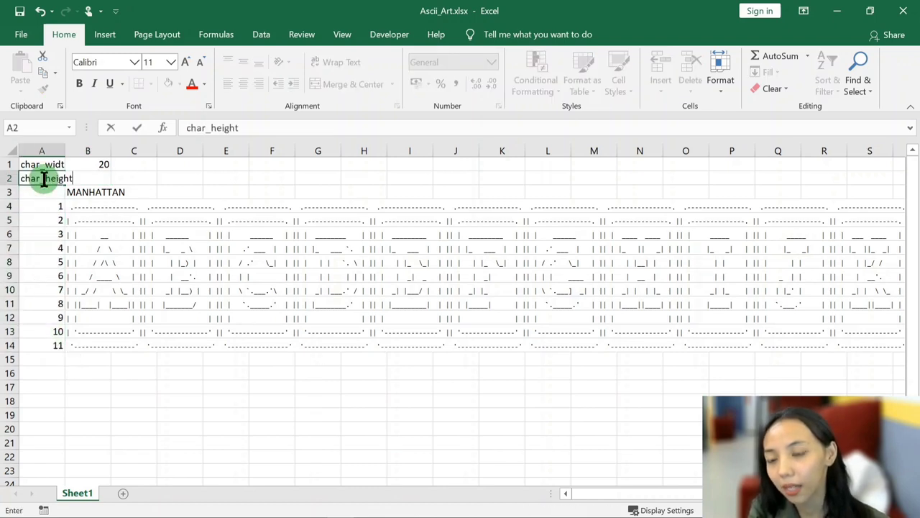
pyautogui.press('Return')
pyautogui.write('i')
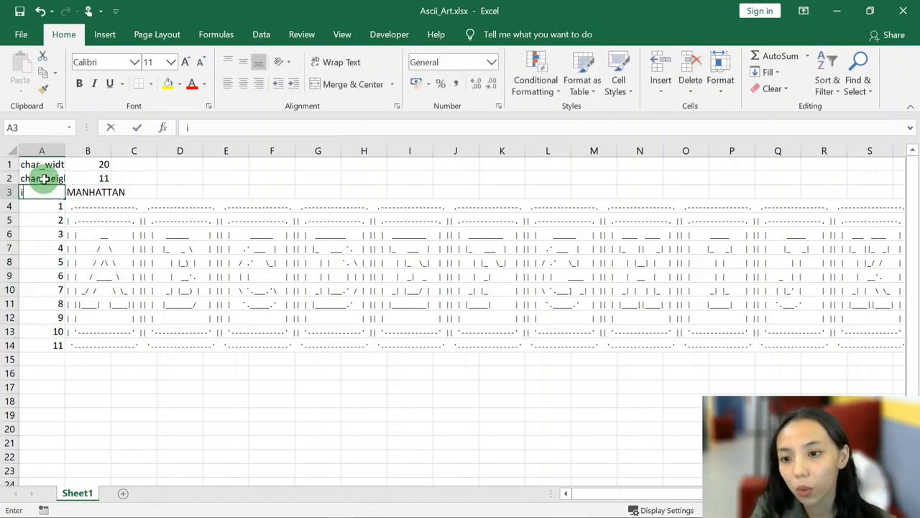
pyautogui.write('nput_text')
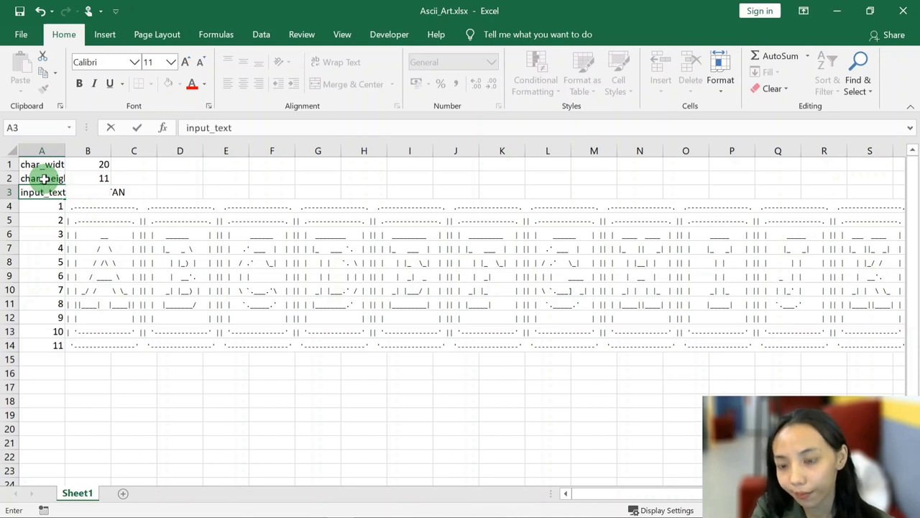
pyautogui.press('Return')
# - Autofit column A to its labels and clear the row numbers from A4:A14
pyautogui.doubleClick(65, 150)
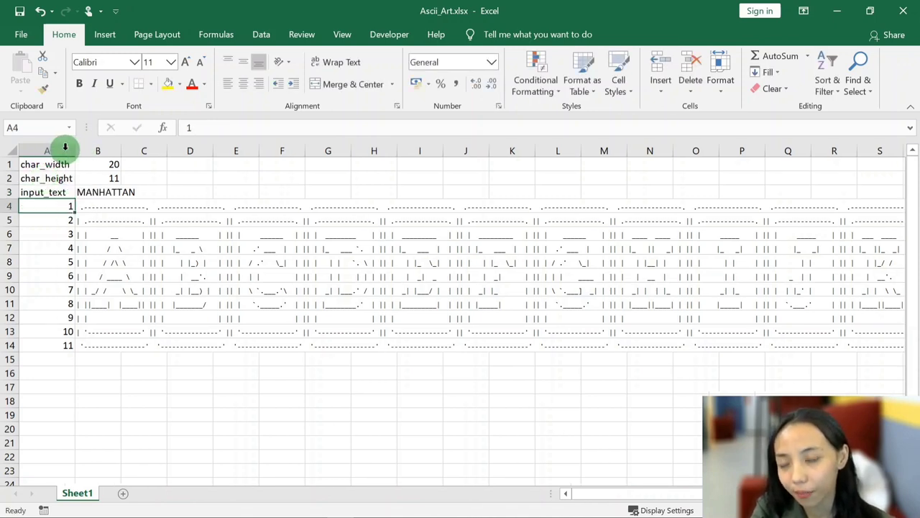
pyautogui.click(70, 287)
pyautogui.moveTo(62, 207); pyautogui.dragTo(44, 342)
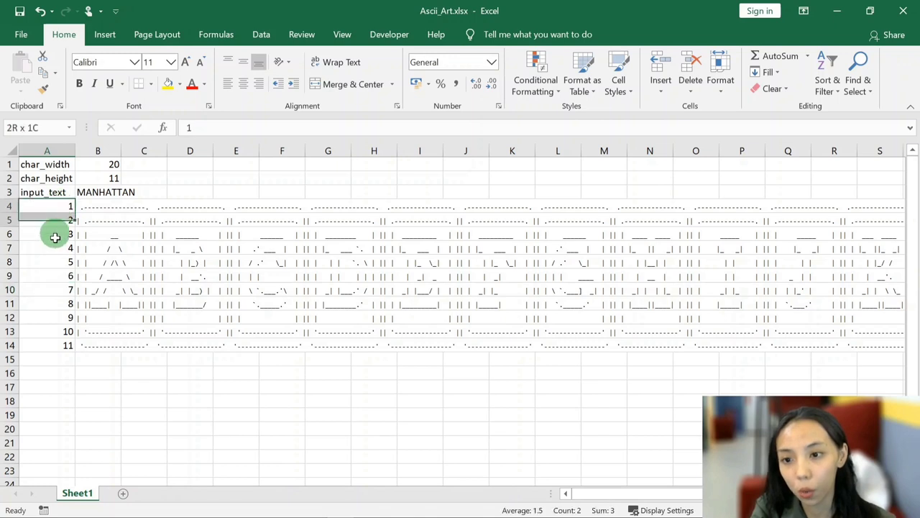
pyautogui.press('Delete')
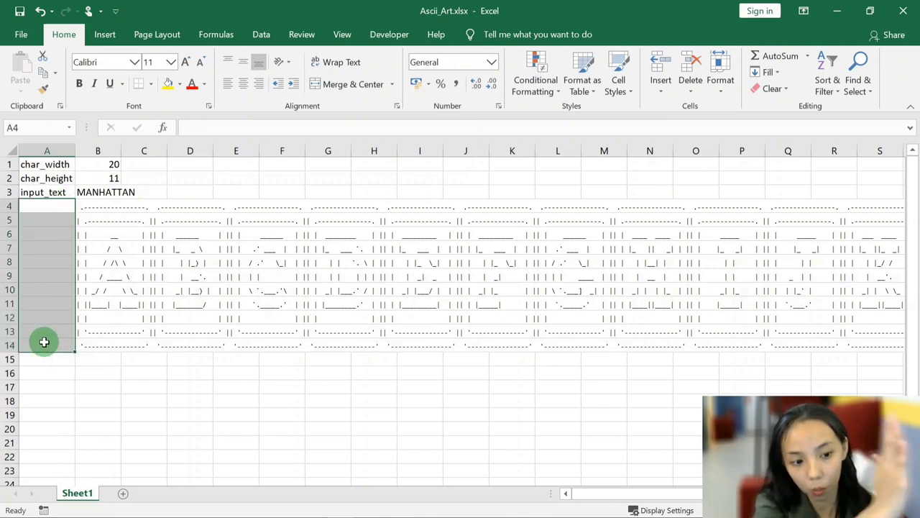
pyautogui.click(34, 341)
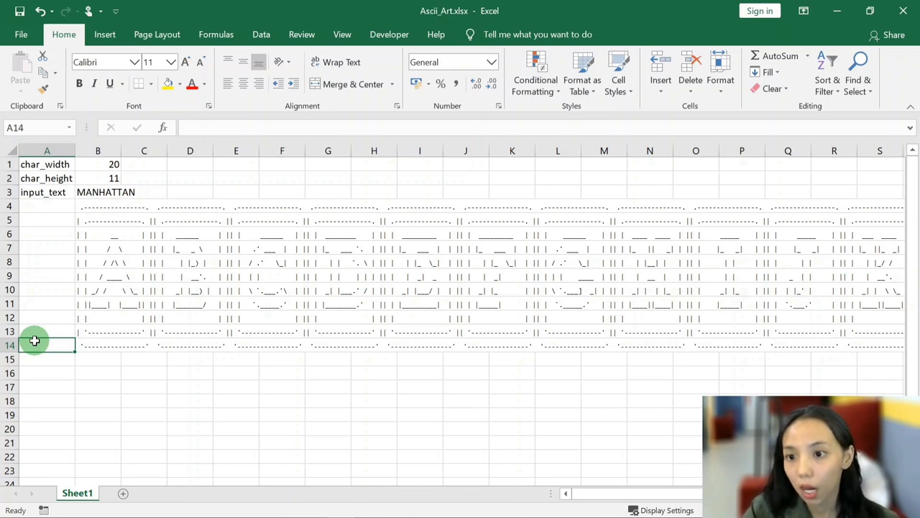
# - Colour the column B values dark blue and make B1:B3 bold
pyautogui.moveTo(91, 163); pyautogui.dragTo(89, 344)
pyautogui.click(204, 84)
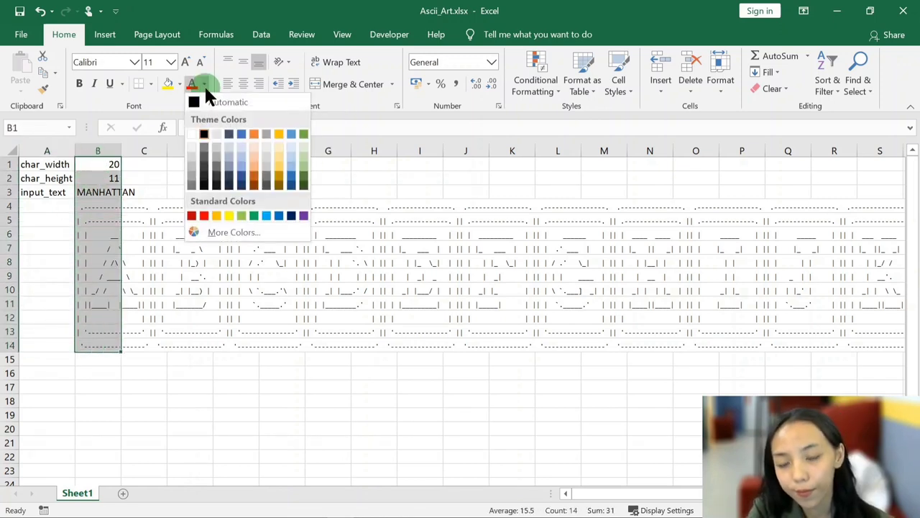
pyautogui.click(242, 189)
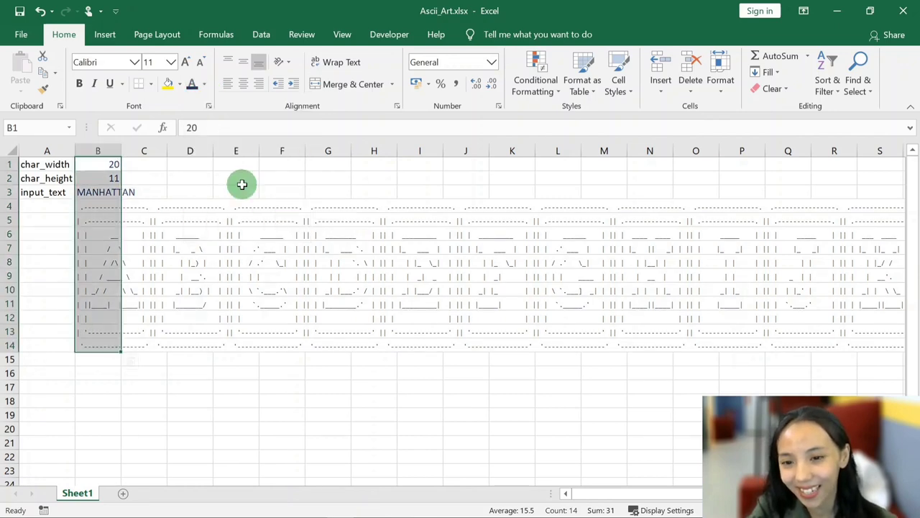
pyautogui.moveTo(103, 162); pyautogui.dragTo(108, 188)
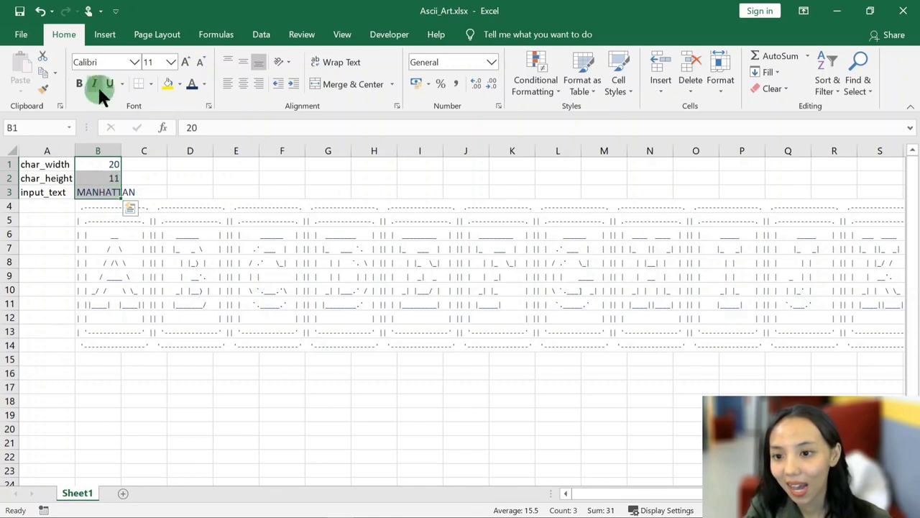
pyautogui.click(79, 83)
pyautogui.click(96, 248)
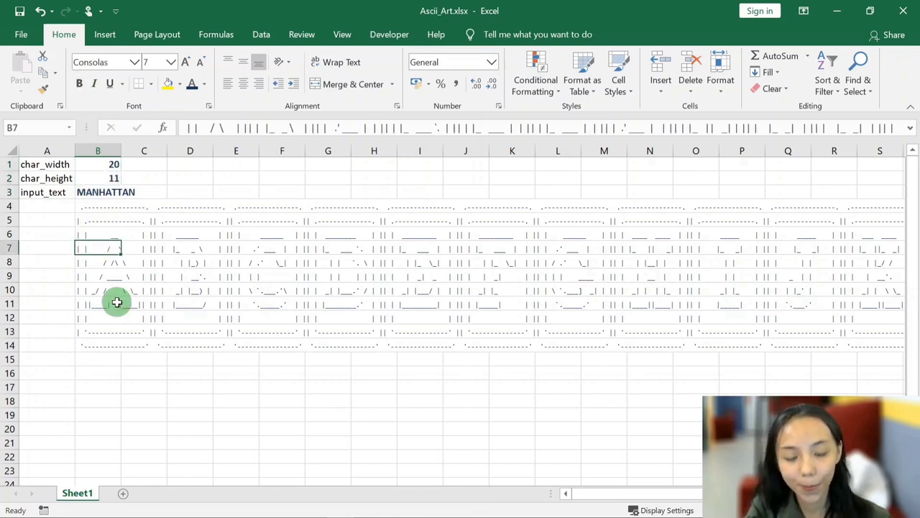
# - Set up Create Names from Selection for A1:B3 using only the left column labels
pyautogui.moveTo(92, 162); pyautogui.dragTo(95, 192)
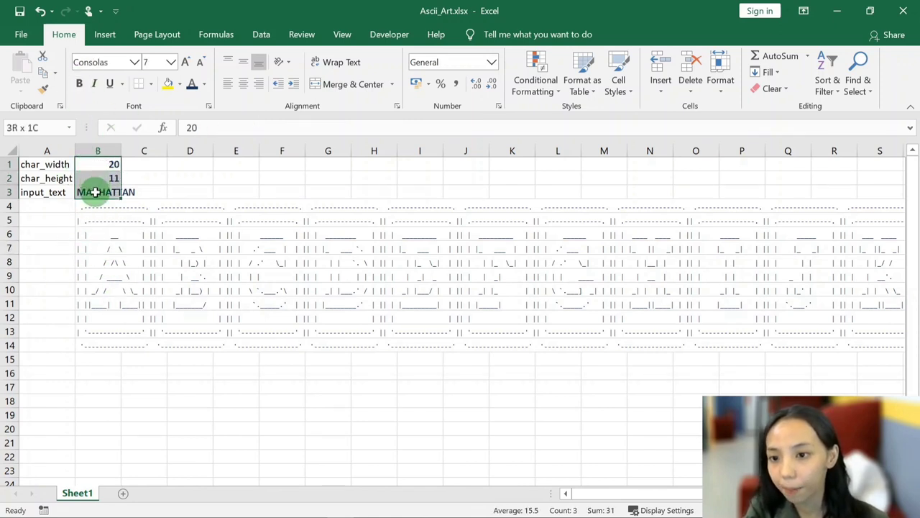
pyautogui.click(99, 193)
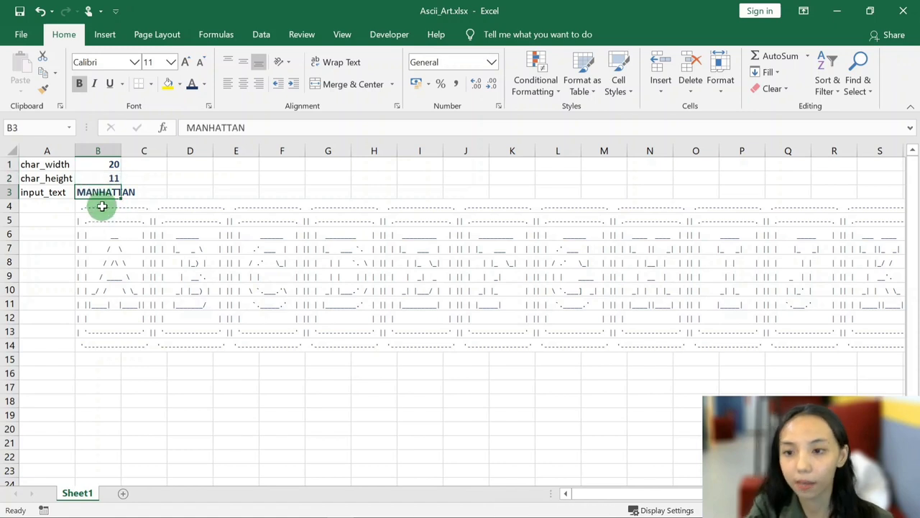
pyautogui.click(101, 163)
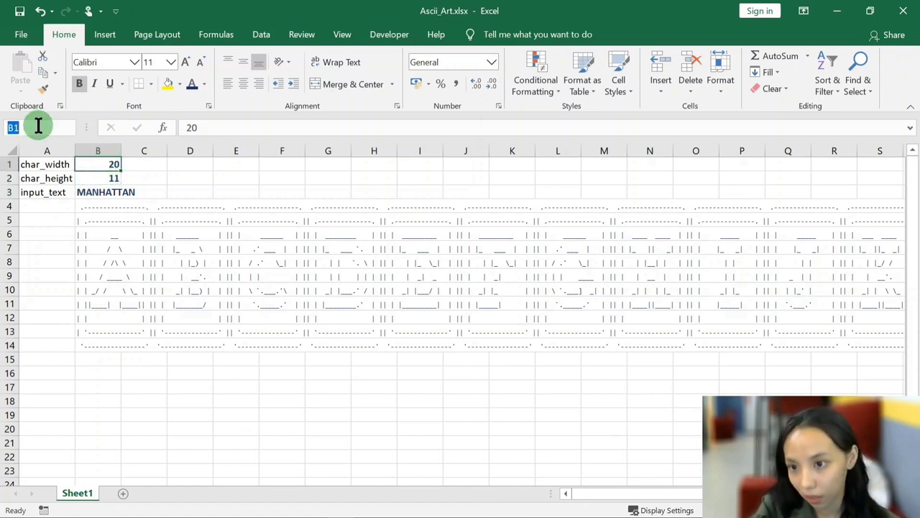
pyautogui.click(94, 177)
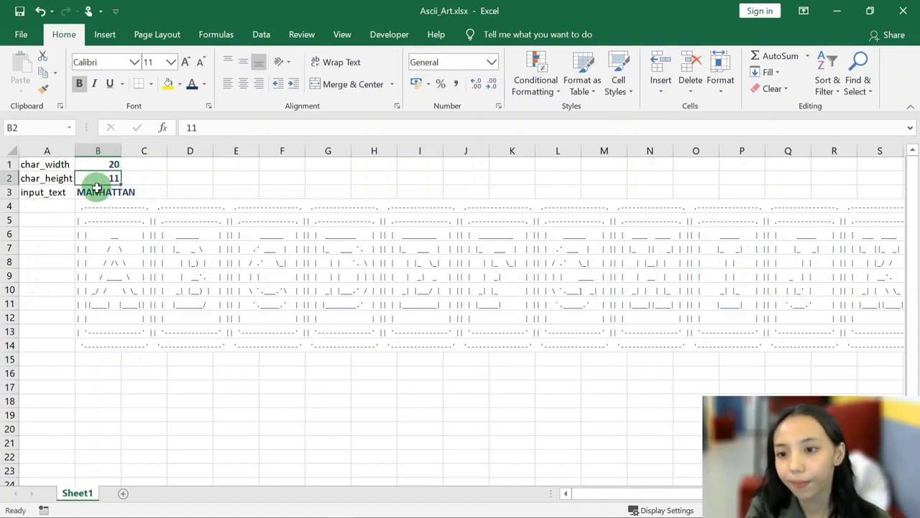
pyautogui.click(96, 192)
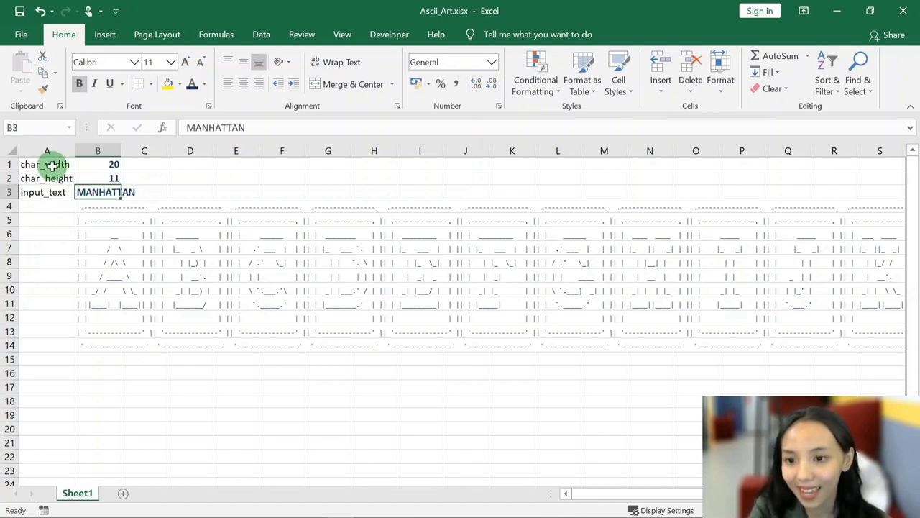
pyautogui.moveTo(96, 166)
pyautogui.mouseDown()
pyautogui.moveTo(104, 192)
pyautogui.moveTo(58, 191)
pyautogui.mouseUp()
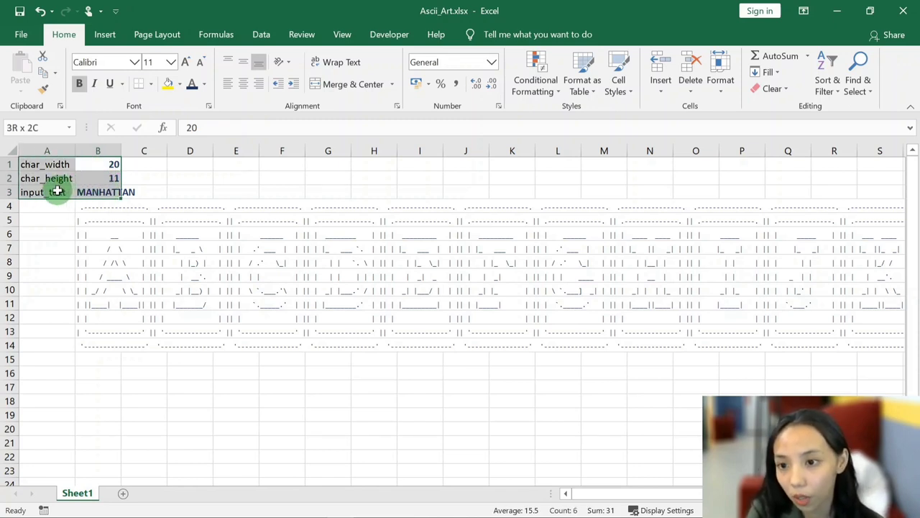
pyautogui.moveTo(57, 192); pyautogui.dragTo(57, 192)
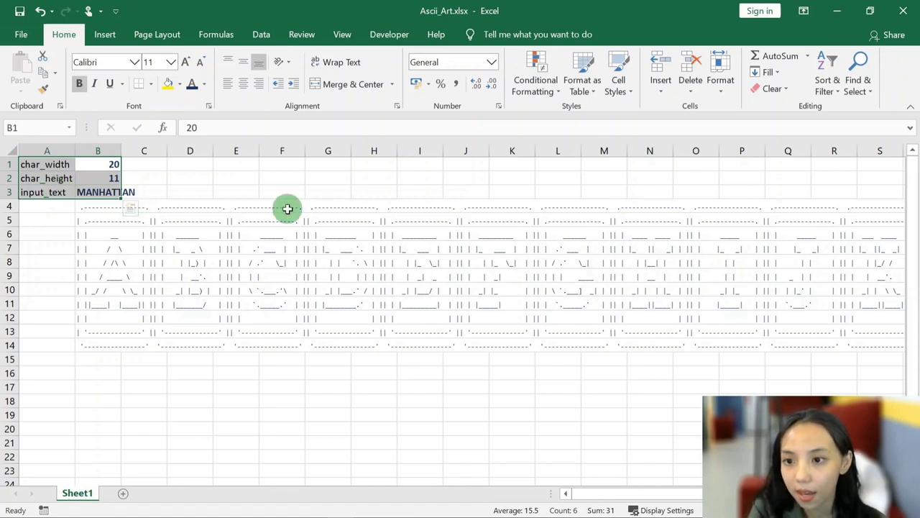
pyautogui.hotkey('ctrl', 'shift', 'F3')
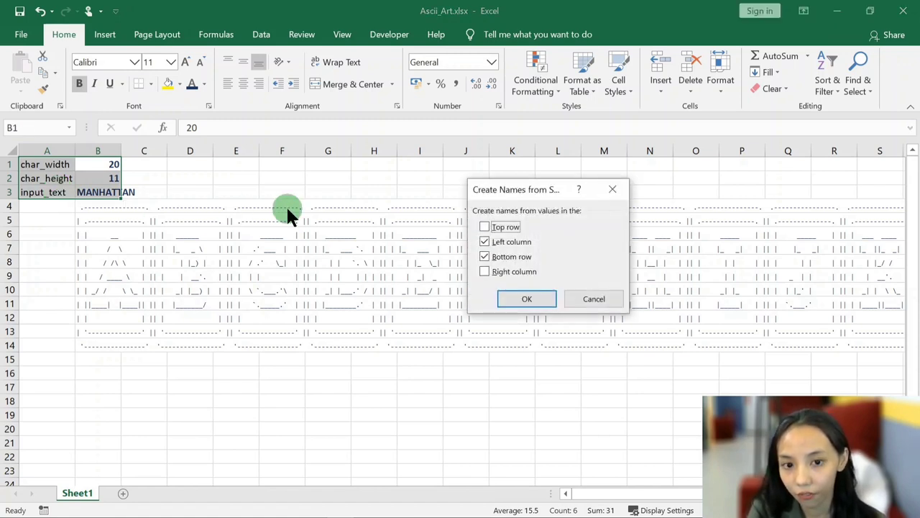
pyautogui.click(486, 256)
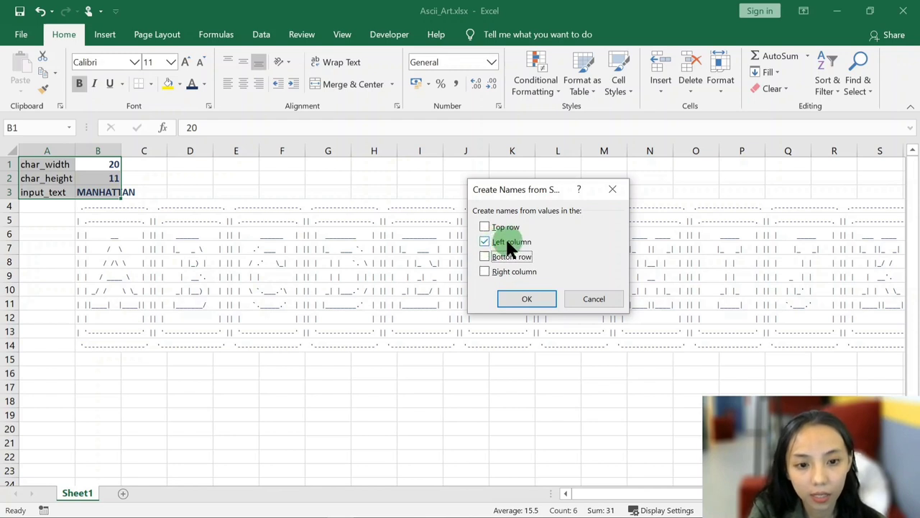
# - Create the names char_width, char_height and input_text for B1:B3 and verify them in the Name Box
pyautogui.click(525, 297)
pyautogui.click(179, 192)
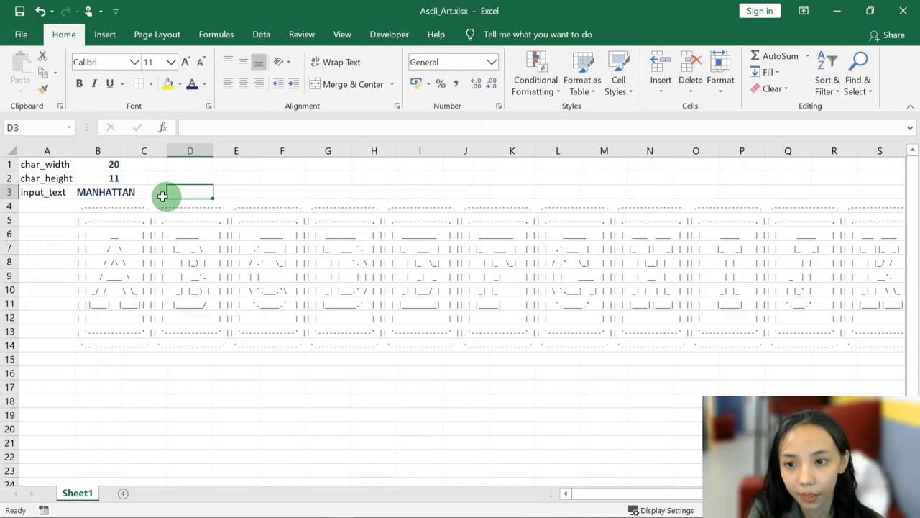
pyautogui.click(107, 168)
pyautogui.press('Down')
pyautogui.press('Down')
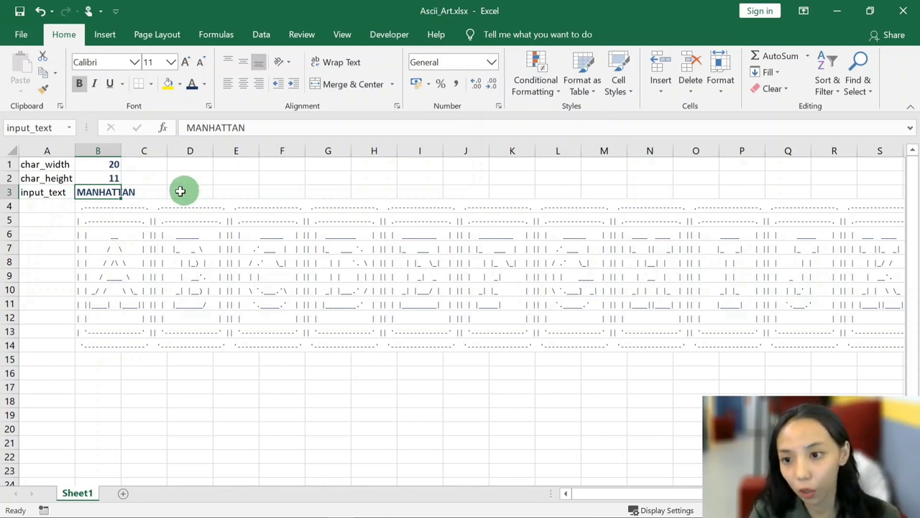
pyautogui.click(101, 166)
pyautogui.click(103, 178)
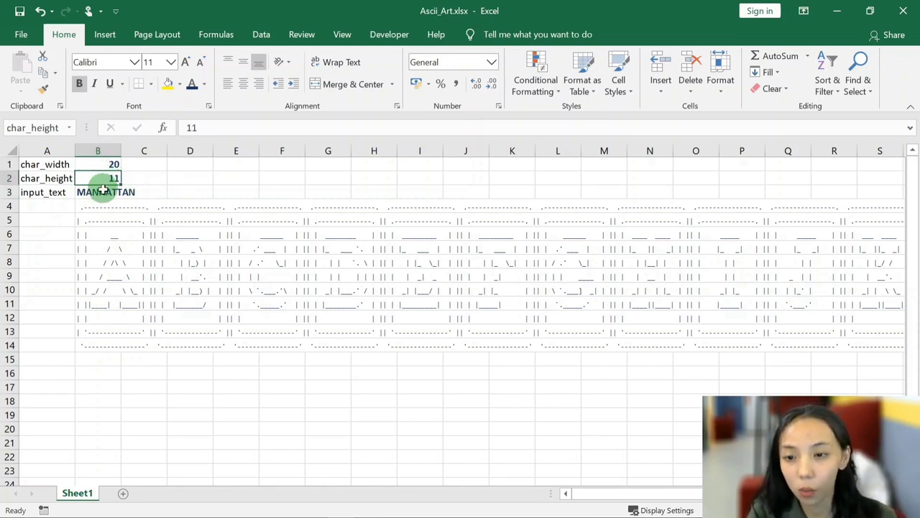
pyautogui.click(102, 191)
pyautogui.click(69, 127)
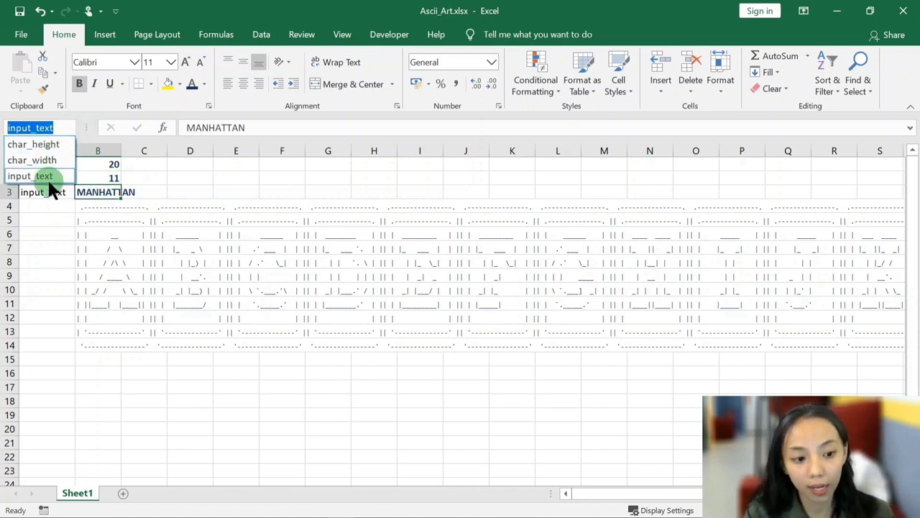
pyautogui.click(49, 215)
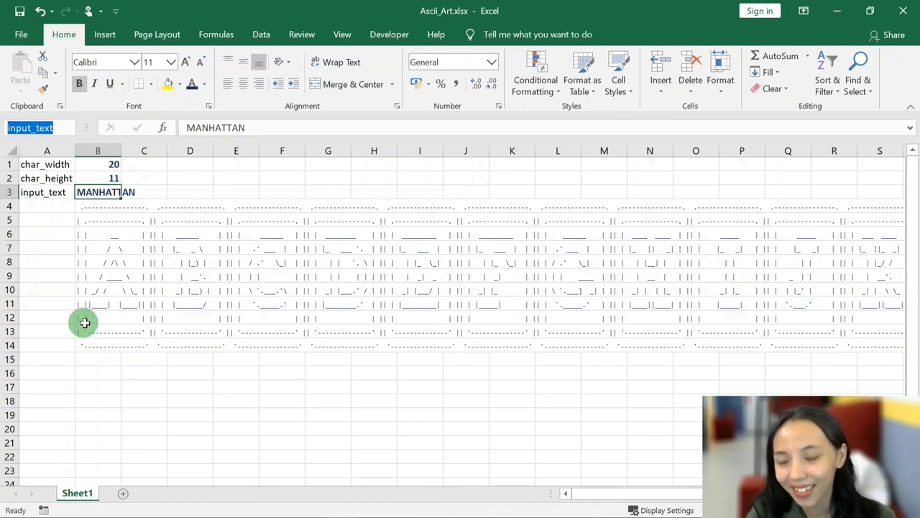
pyautogui.click(98, 206)
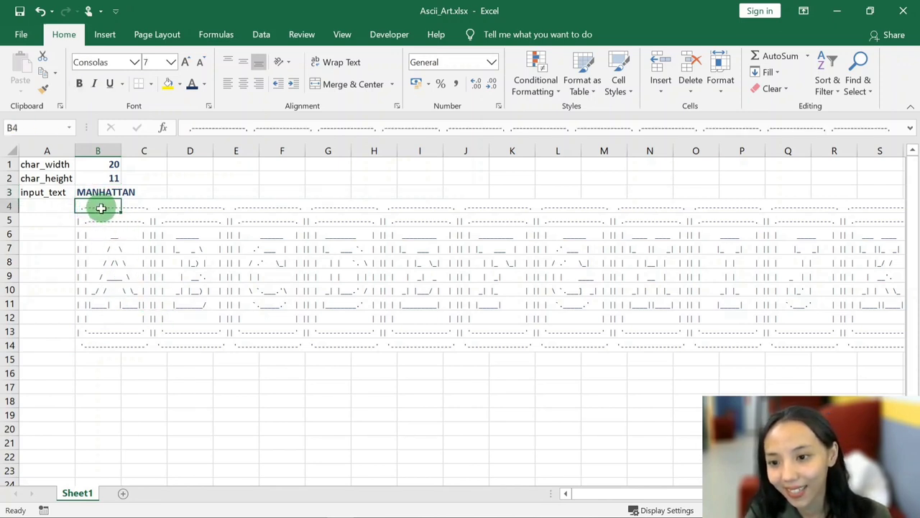
pyautogui.moveTo(189, 127); pyautogui.dragTo(904, 127)
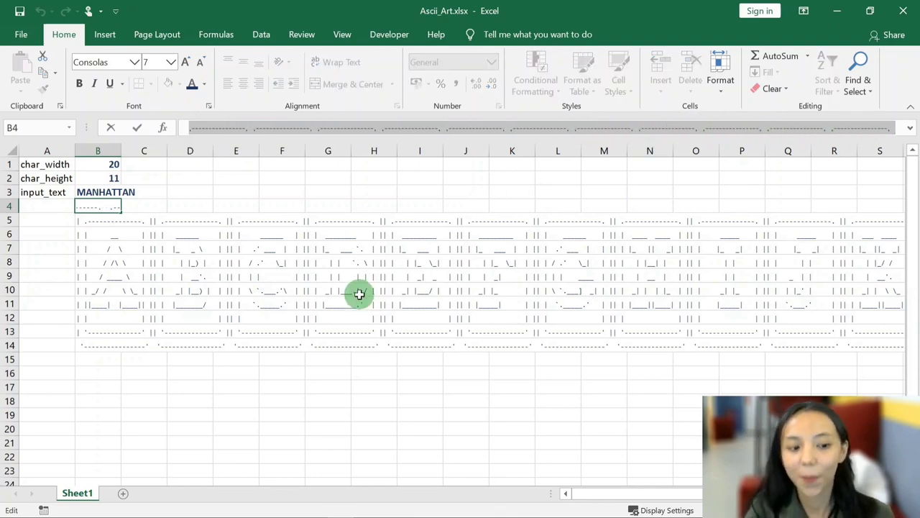
pyautogui.press('Escape')
pyautogui.click(82, 304)
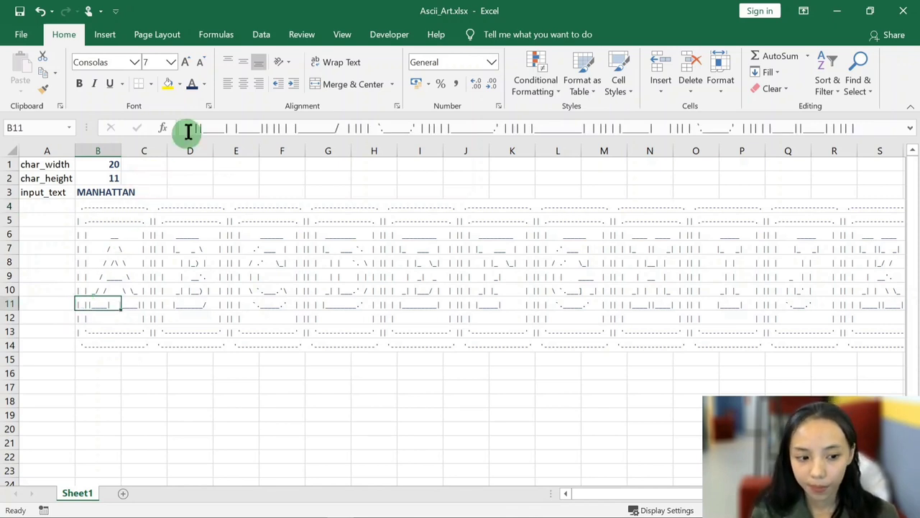
pyautogui.moveTo(186, 127); pyautogui.dragTo(341, 127)
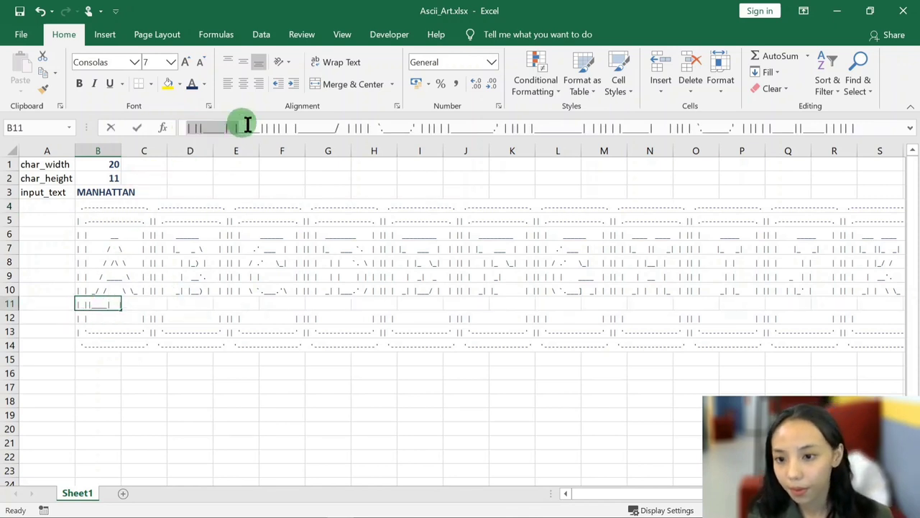
pyautogui.press('Escape')
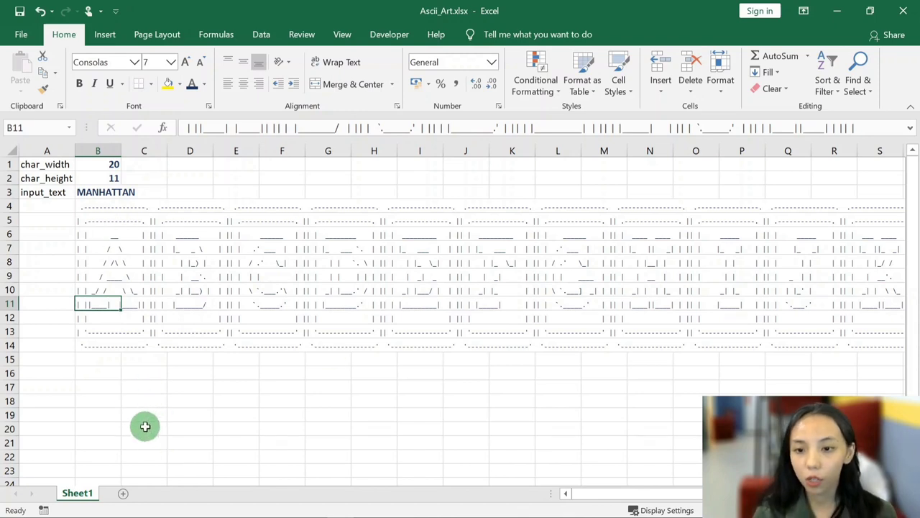
pyautogui.press('Down')
pyautogui.press('Down')
pyautogui.press('Down')
pyautogui.press('Up')
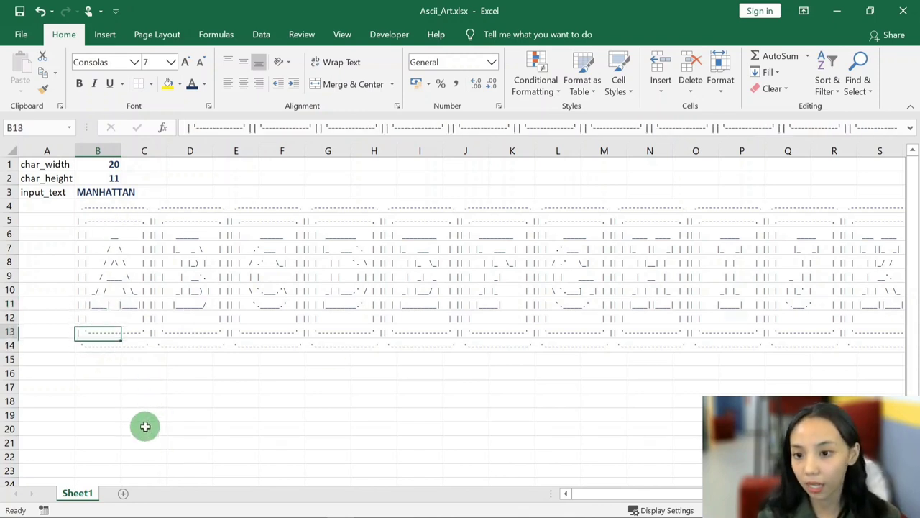
pyautogui.press('Up')
pyautogui.press('Up')
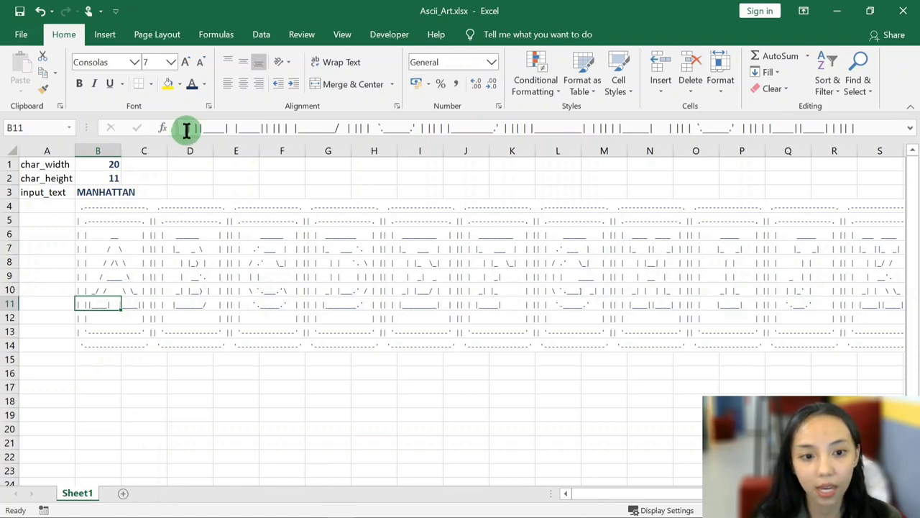
pyautogui.moveTo(185, 127); pyautogui.dragTo(275, 136)
pyautogui.hotkey('ctrl', 'v')
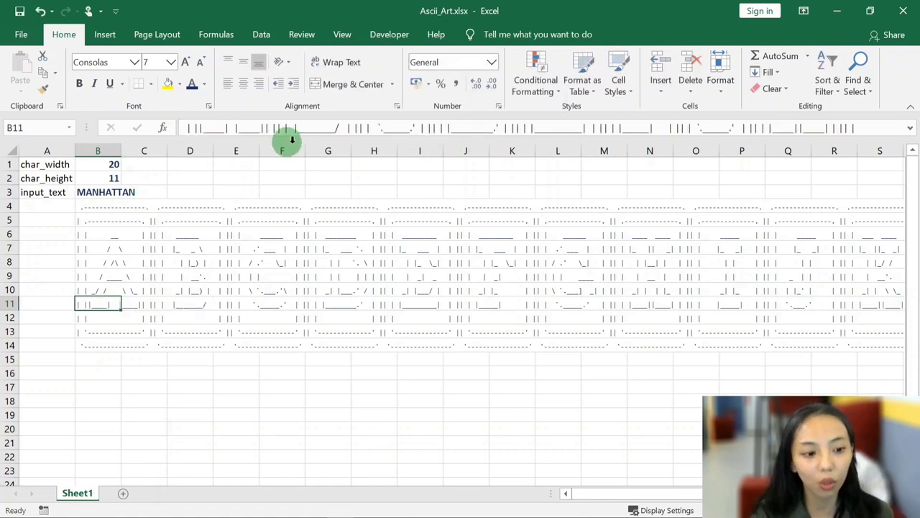
pyautogui.hotkey('ctrl', 'Return')
pyautogui.click(104, 375)
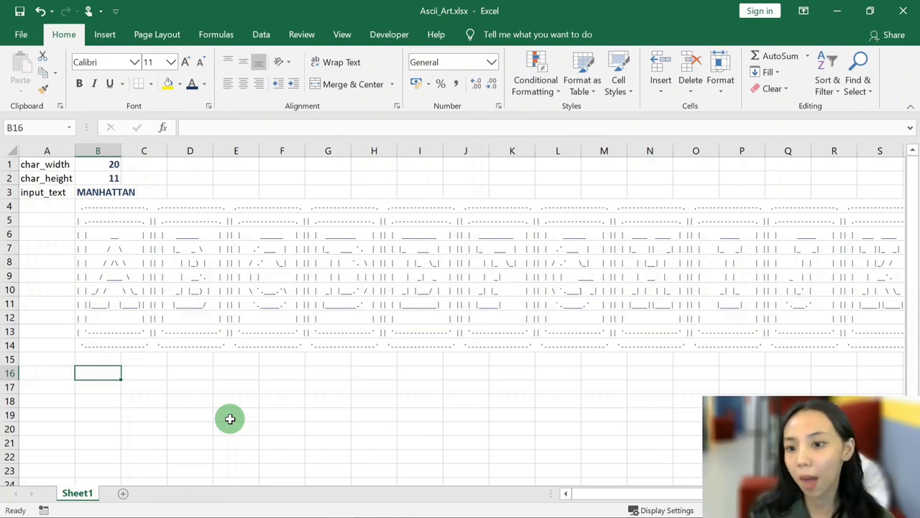
# - Enter the numbers 1, 2 and 3 across B16:D16
pyautogui.write('1')
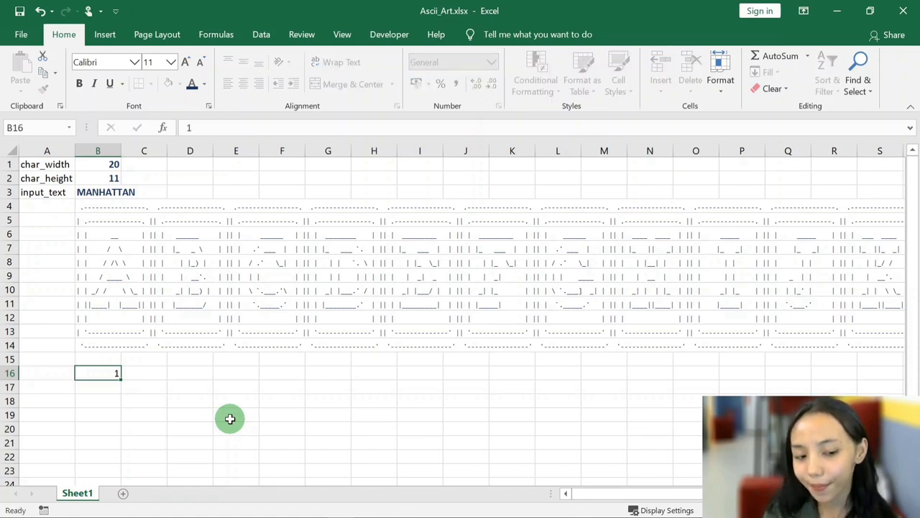
pyautogui.press('Tab')
pyautogui.write('2')
pyautogui.press('Tab')
pyautogui.write('3')
pyautogui.press('Tab')
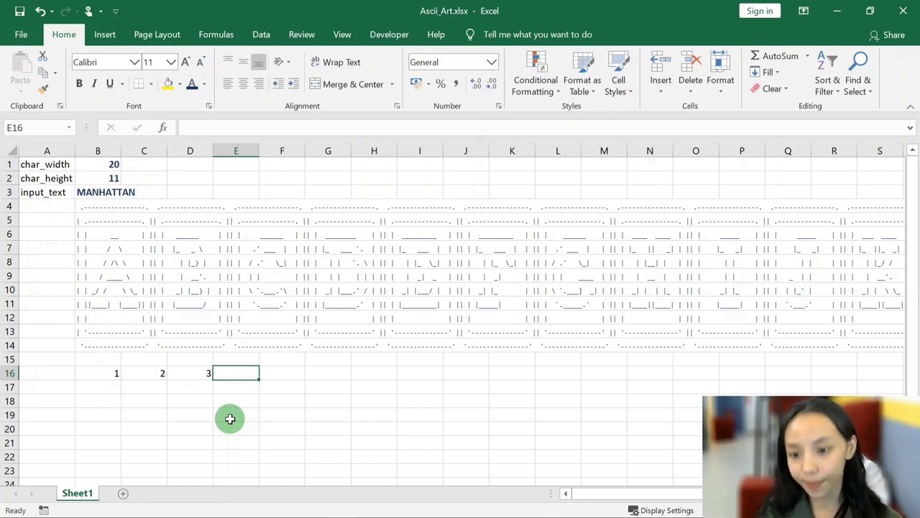
pyautogui.press('Left')
pyautogui.press('Left')
pyautogui.press('Left')
pyautogui.press('Down')
pyautogui.press('Down')
pyautogui.press('Down')
pyautogui.press('Down')
pyautogui.press('Up')
pyautogui.press('Up')
pyautogui.press('Up')
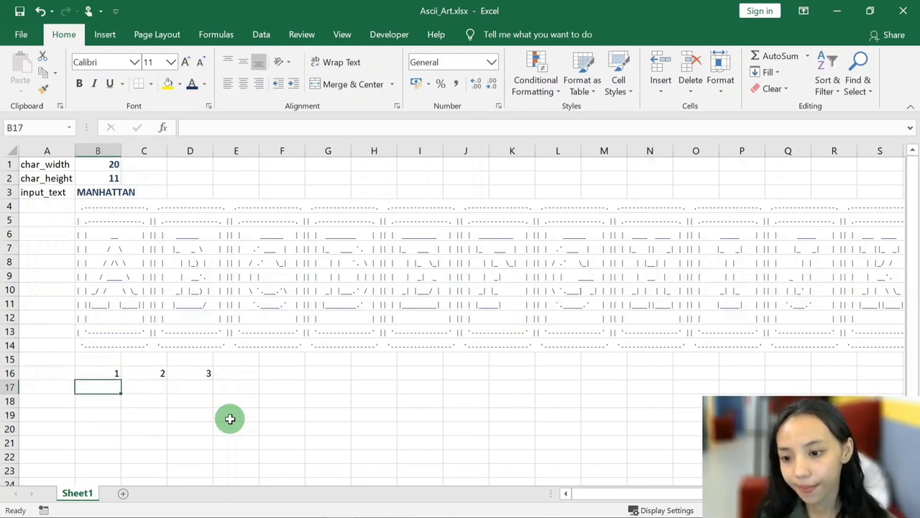
# - Preview the blocks B17:B23, C17:C23 and D17:D23 under each number, ending on B17
pyautogui.moveTo(96, 386); pyautogui.dragTo(97, 467)
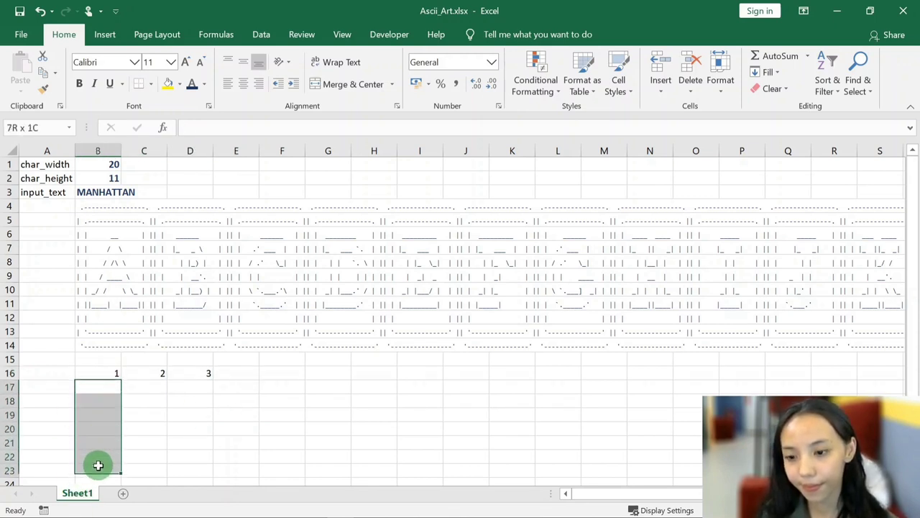
pyautogui.moveTo(151, 386); pyautogui.dragTo(154, 460)
pyautogui.moveTo(190, 386); pyautogui.dragTo(186, 468)
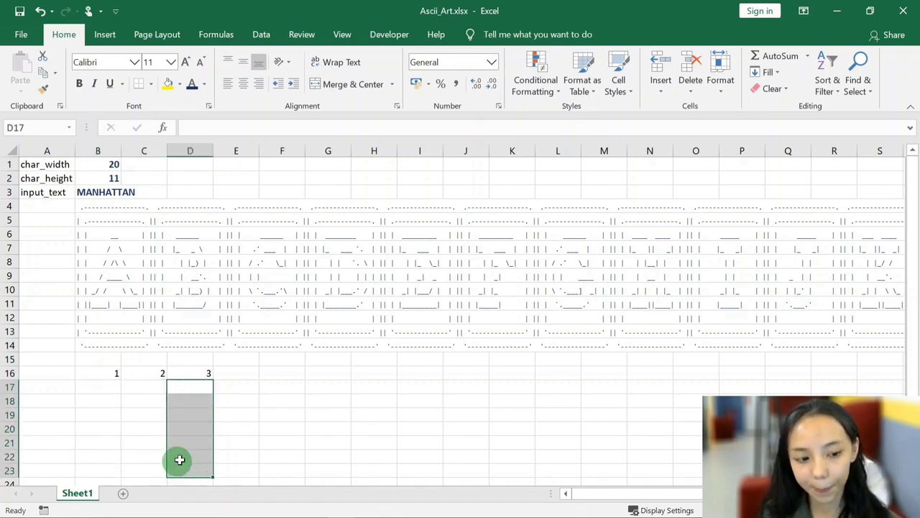
pyautogui.click(207, 431)
pyautogui.click(88, 387)
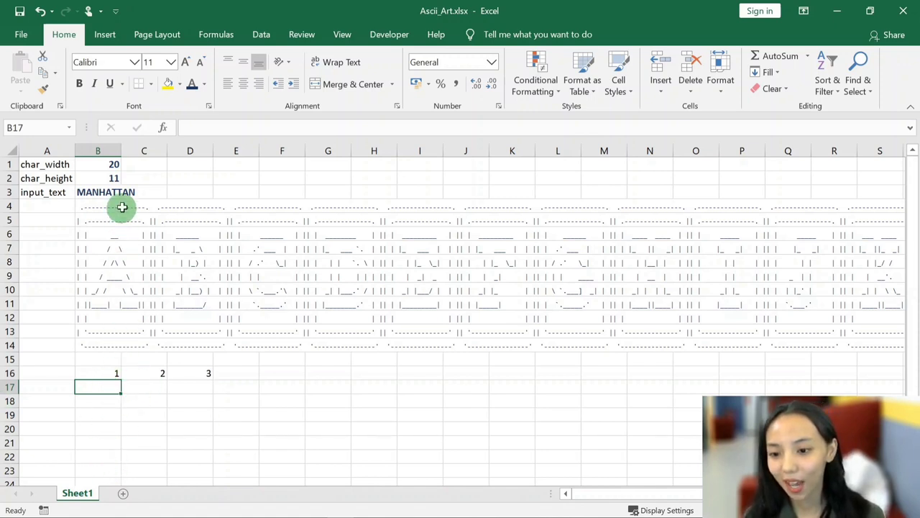
# - Start a formula in B17 and insert MID, found by searching 'middle' in Insert Function
pyautogui.click(158, 385)
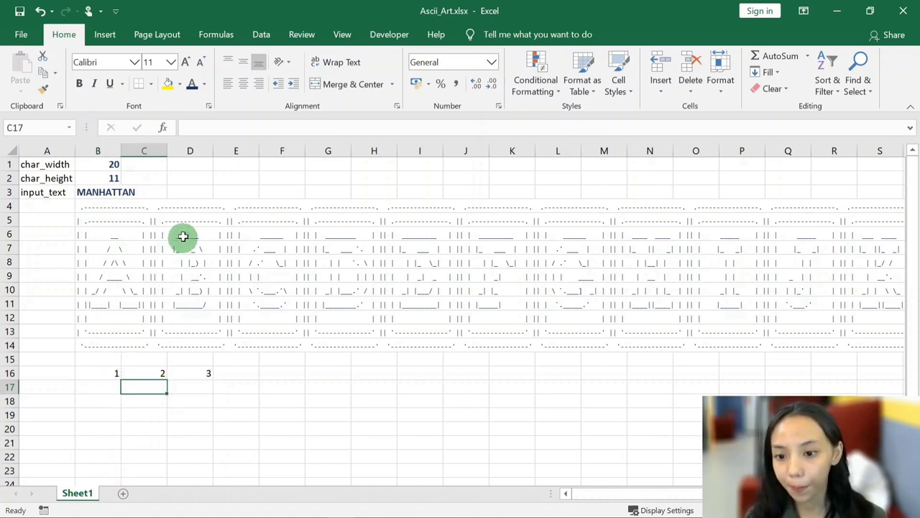
pyautogui.click(97, 389)
pyautogui.write('=')
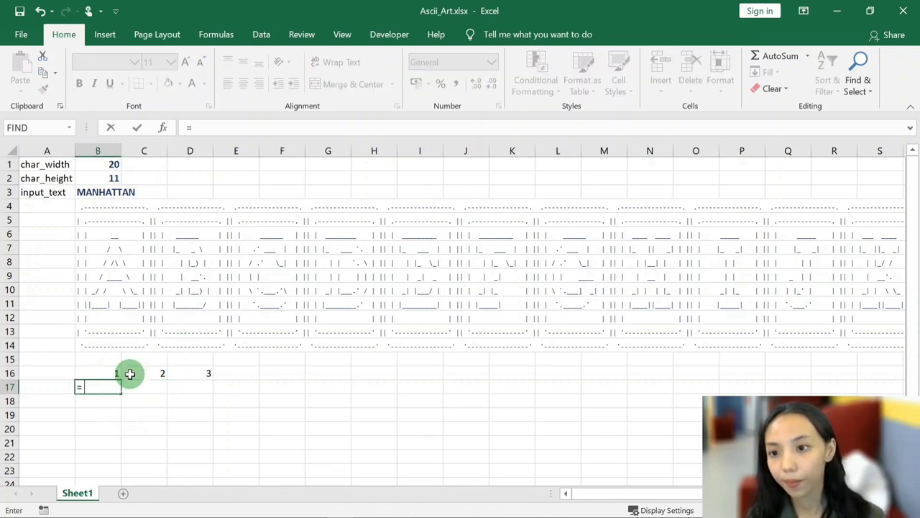
pyautogui.click(163, 128)
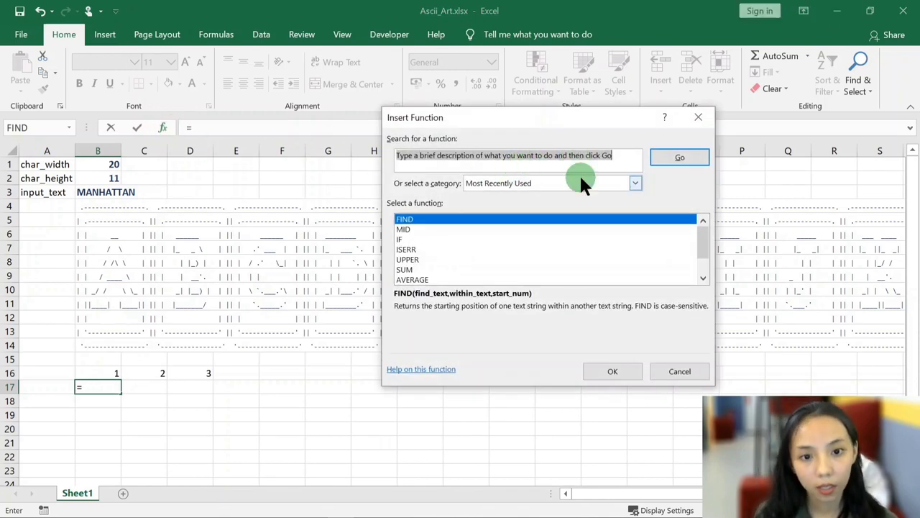
pyautogui.write('middle')
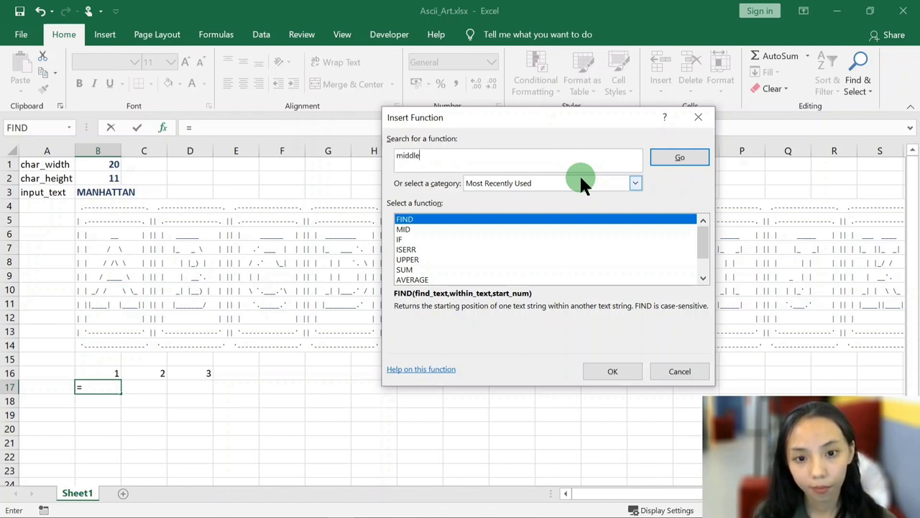
pyautogui.click(635, 182)
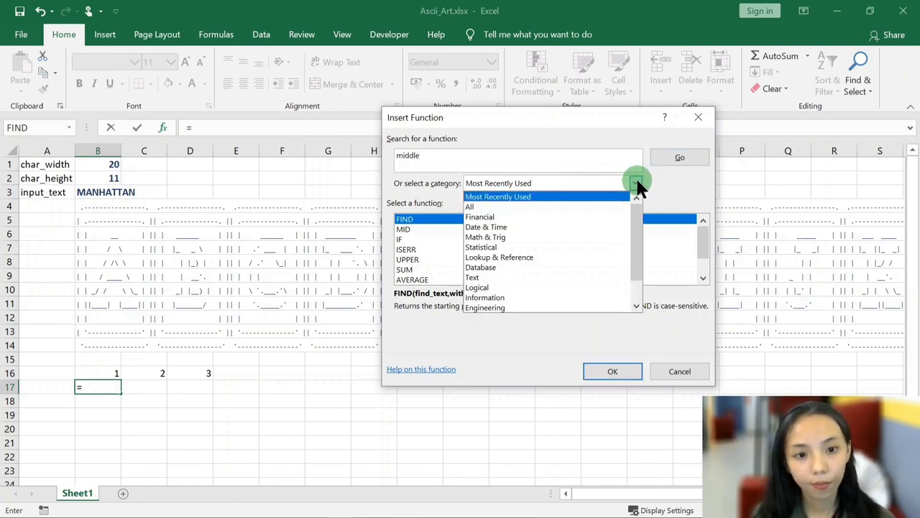
pyautogui.click(479, 276)
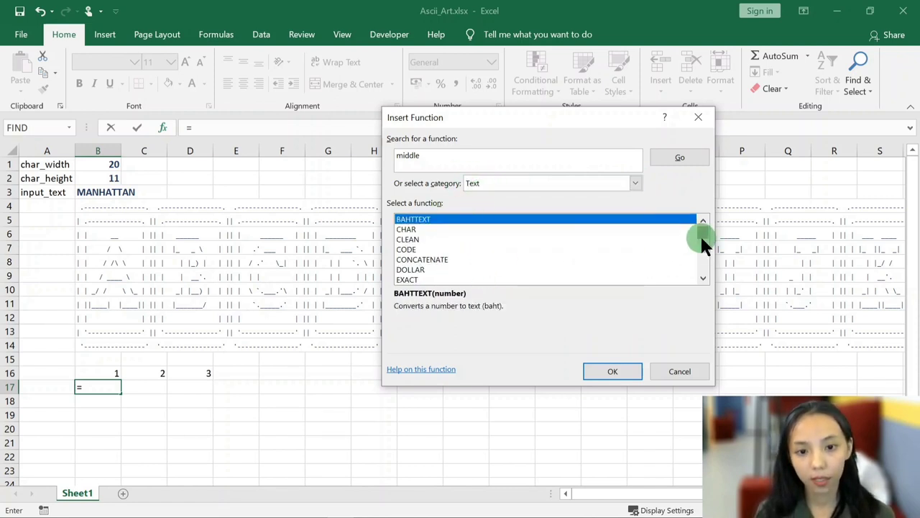
pyautogui.moveTo(702, 241); pyautogui.dragTo(701, 250)
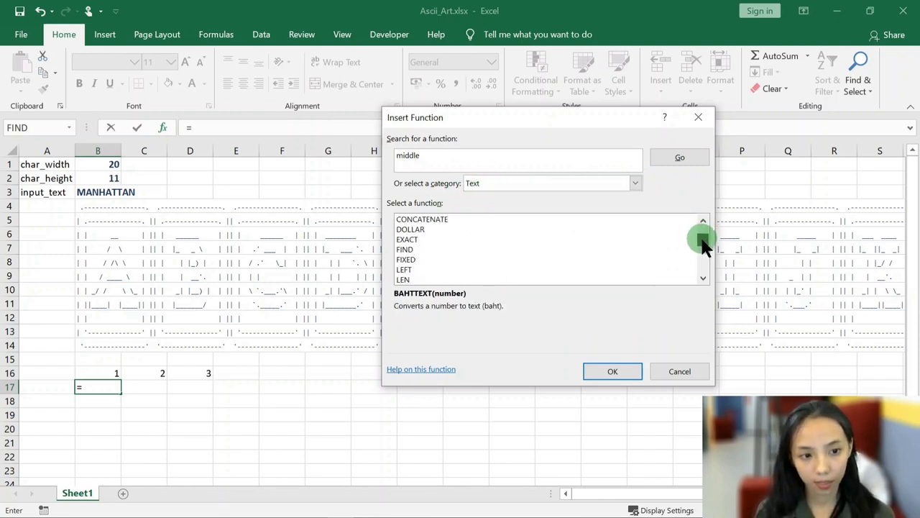
pyautogui.click(668, 160)
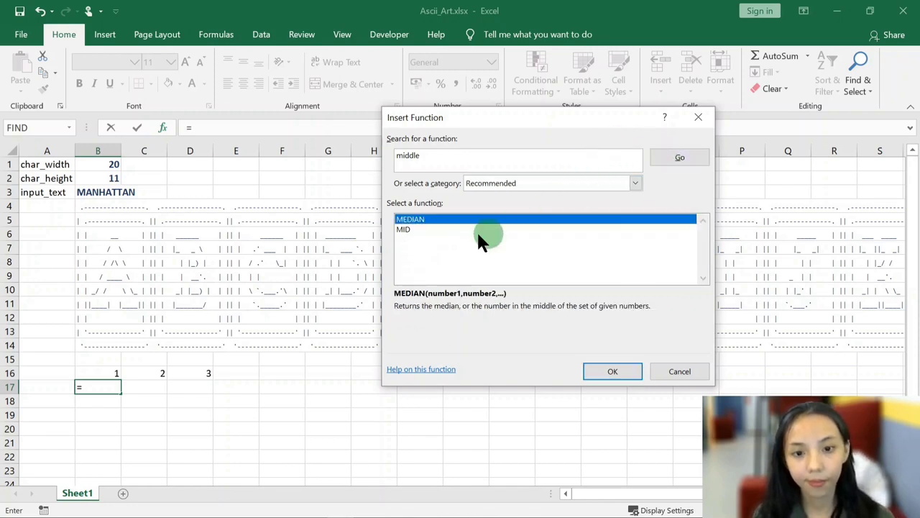
pyautogui.click(422, 231)
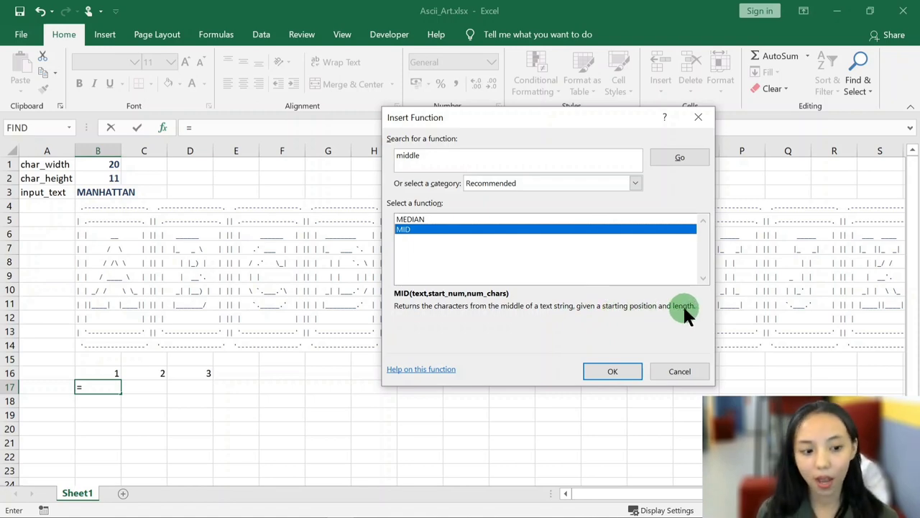
pyautogui.click(623, 366)
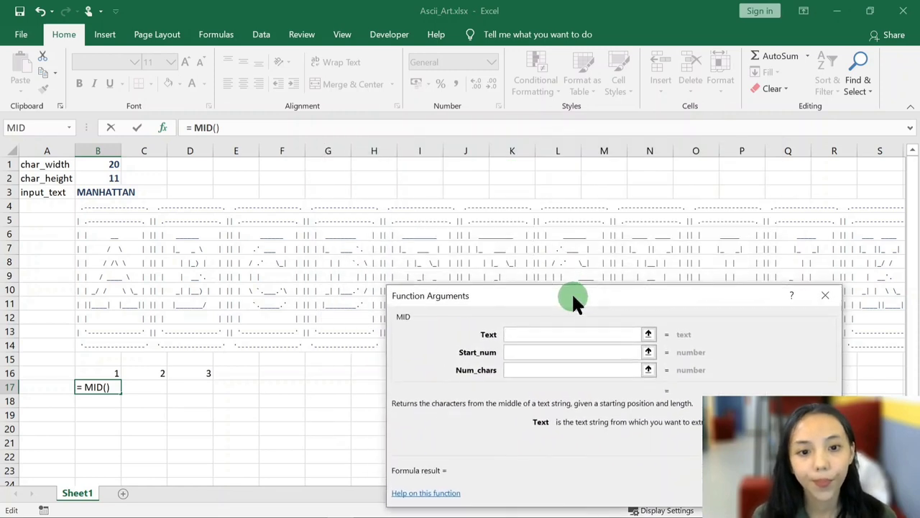
# - Complete B17 as =MID($B4,(B$16-1)*char_width+1,char_width) in Function Arguments
pyautogui.moveTo(507, 146); pyautogui.dragTo(560, 275)
pyautogui.write('B4')
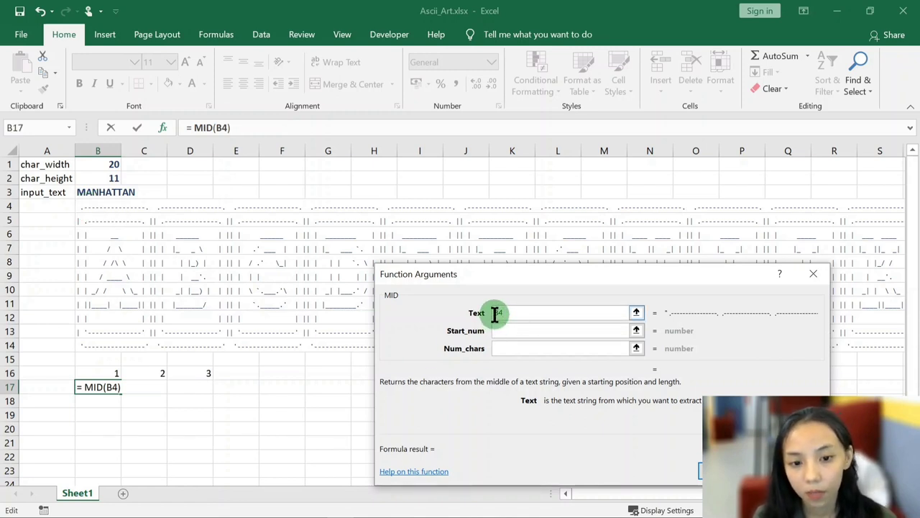
pyautogui.click(495, 313)
pyautogui.write('$')
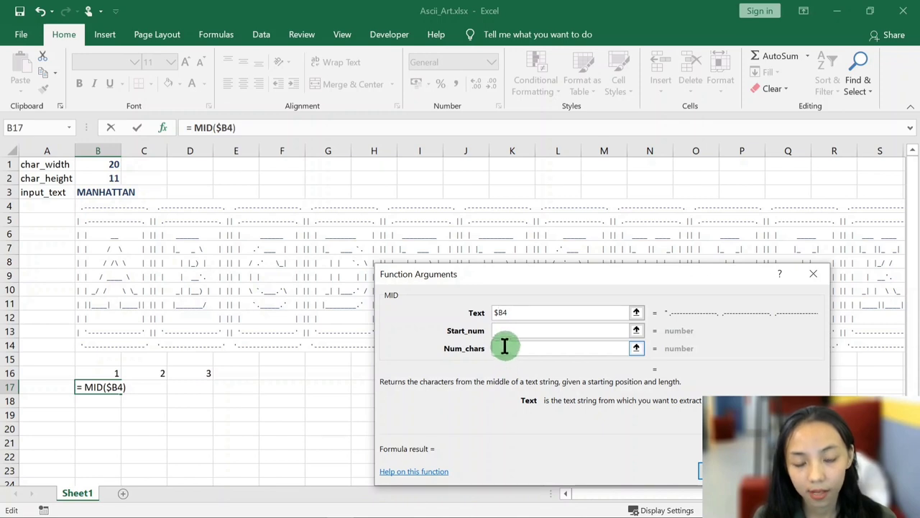
pyautogui.click(504, 348)
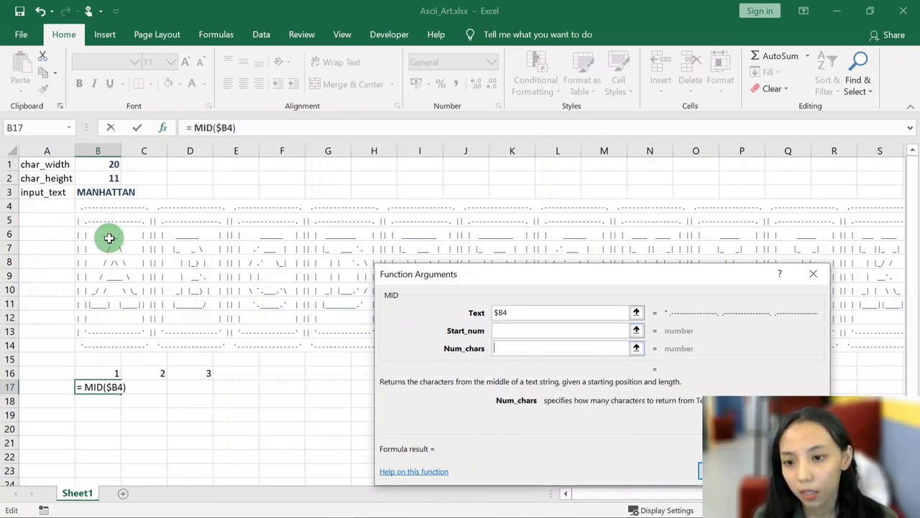
pyautogui.click(102, 164)
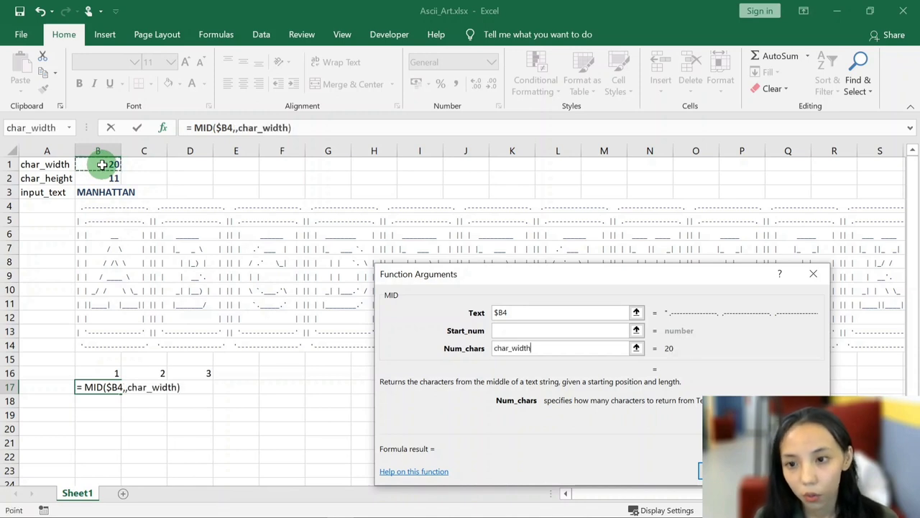
pyautogui.click(520, 331)
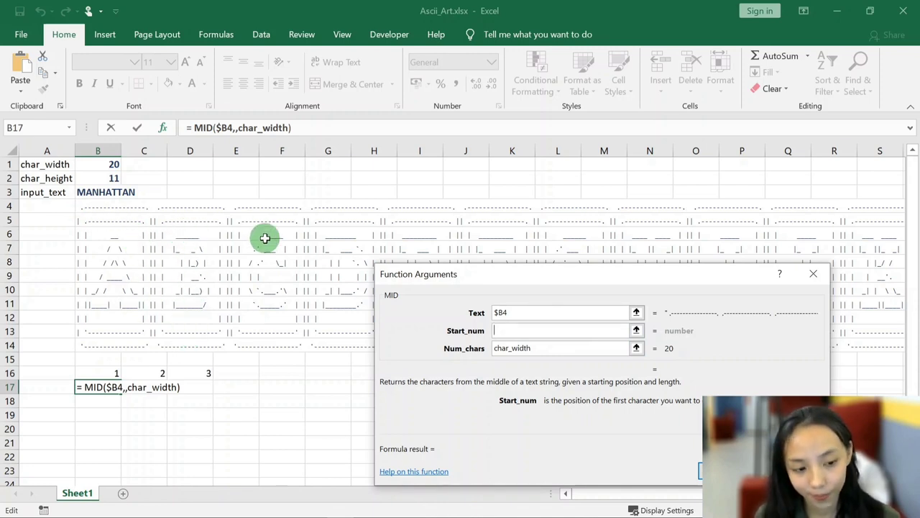
pyautogui.click(502, 332)
pyautogui.write('(')
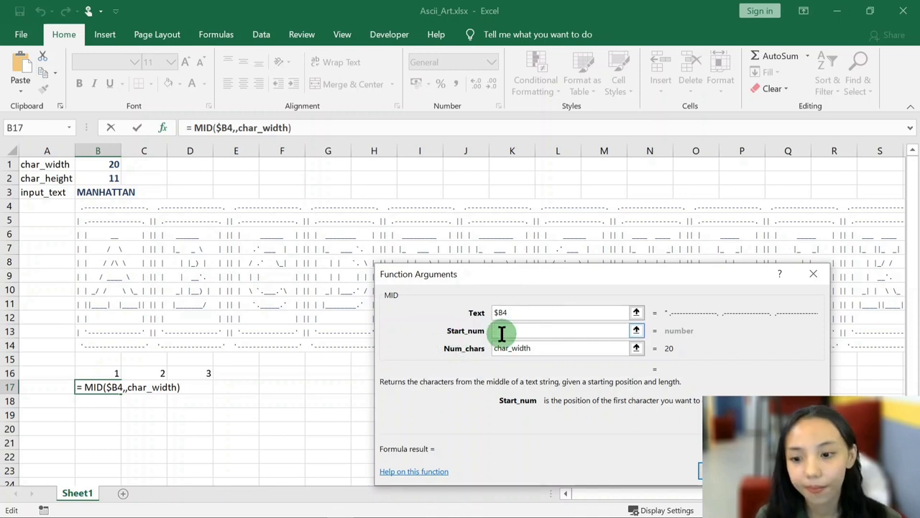
pyautogui.click(96, 372)
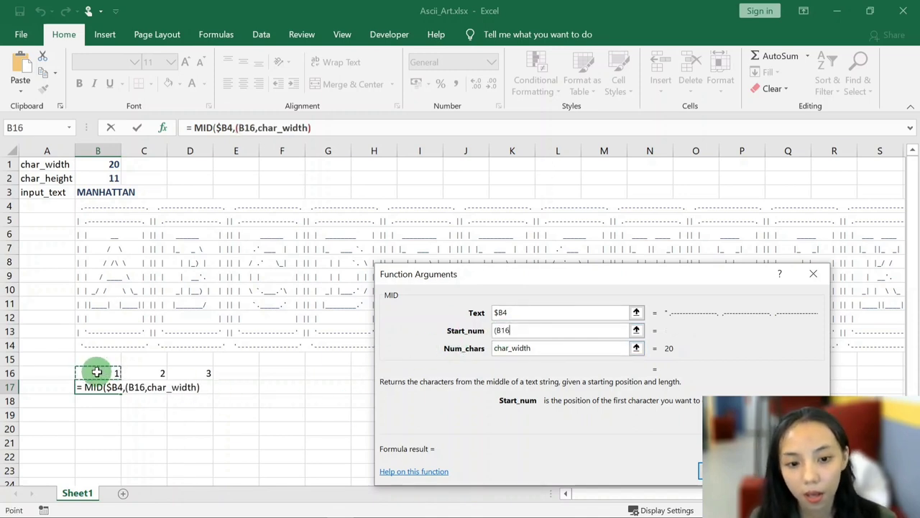
pyautogui.press('F4')
pyautogui.press('F4')
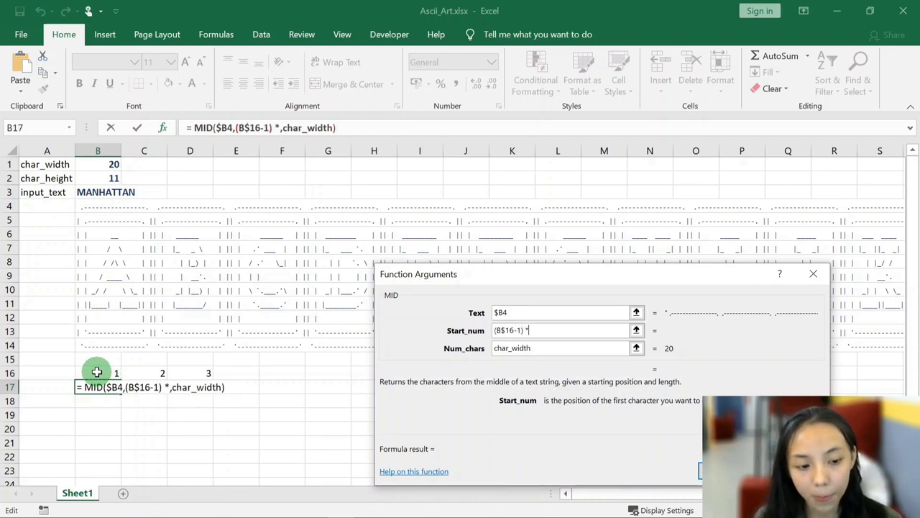
pyautogui.write(' char_width + 1')
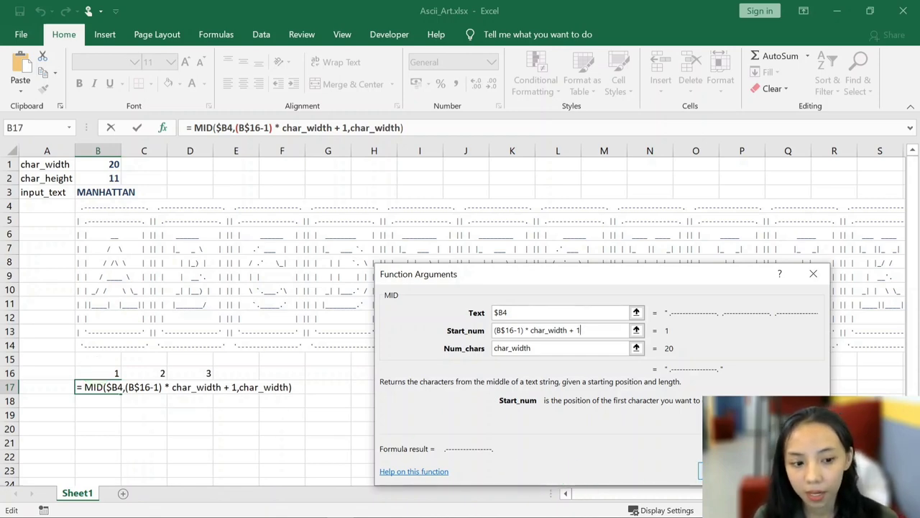
pyautogui.click(728, 471)
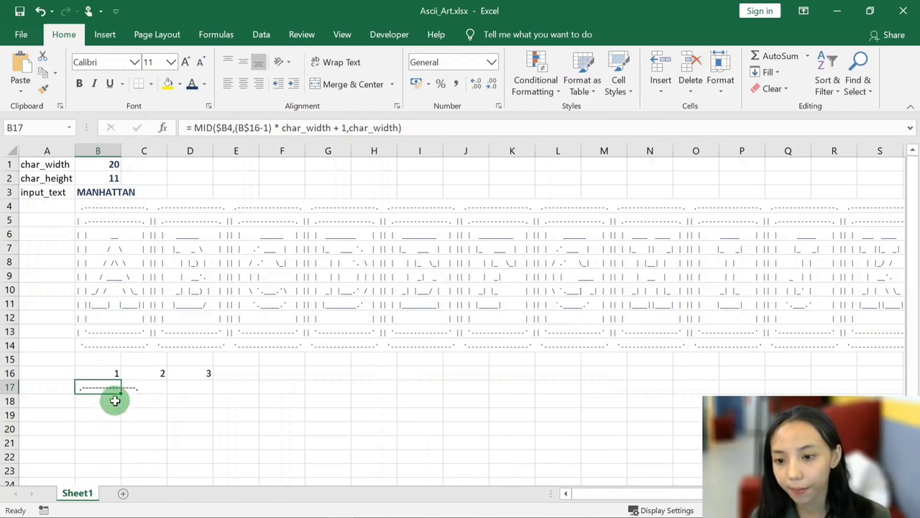
# - Fill the MID formula from B17 down to B27
pyautogui.moveTo(121, 393)
pyautogui.mouseDown()
pyautogui.moveTo(137, 420)
pyautogui.moveTo(111, 467)
pyautogui.moveTo(123, 469)
pyautogui.mouseUp()
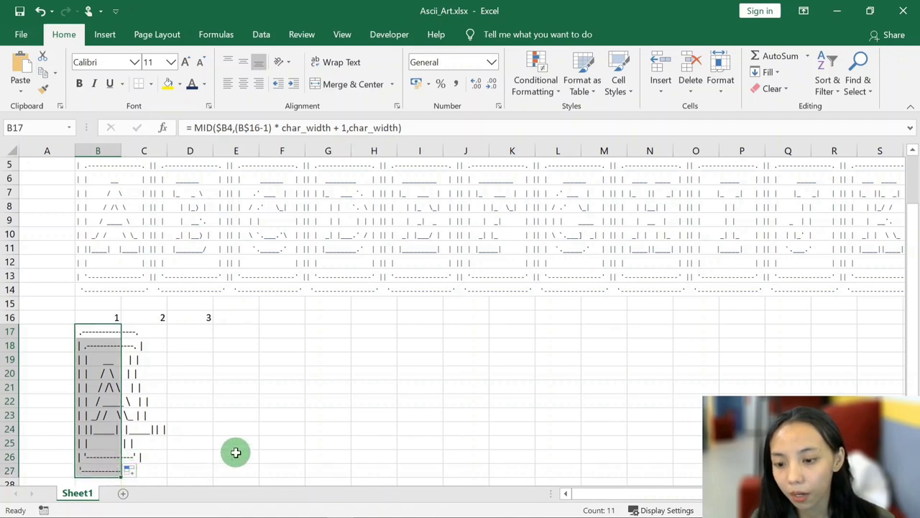
pyautogui.click(199, 428)
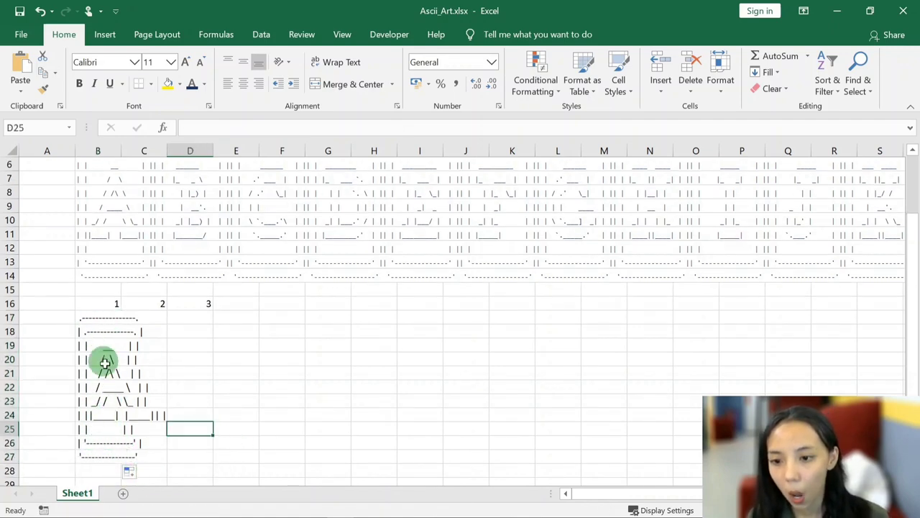
pyautogui.scroll(2, 159, 349)
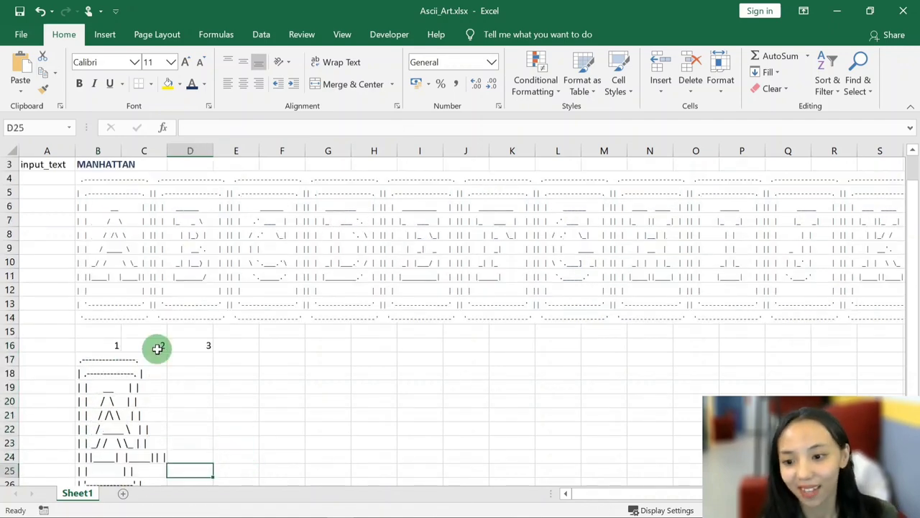
pyautogui.scroll(-2, 257, 318)
# - Copy B14's small monospace formatting onto B17:B27 with Format Painter
pyautogui.click(92, 289)
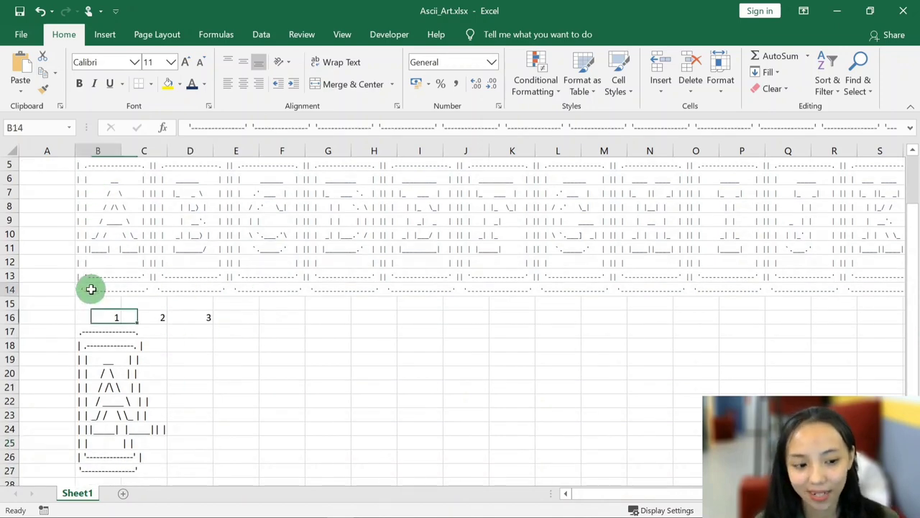
pyautogui.click(43, 89)
pyautogui.moveTo(98, 330); pyautogui.dragTo(93, 471)
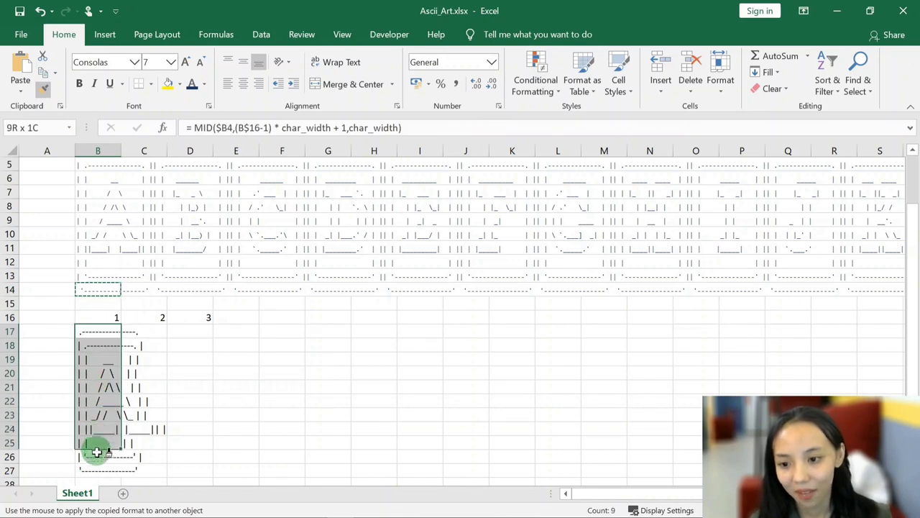
pyautogui.click(281, 383)
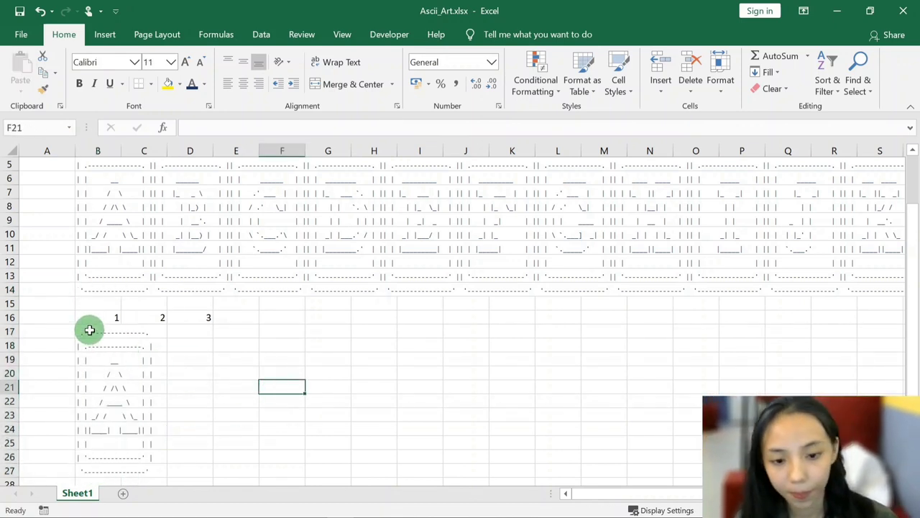
pyautogui.moveTo(89, 329); pyautogui.dragTo(85, 453)
pyautogui.scroll(2, 130, 353)
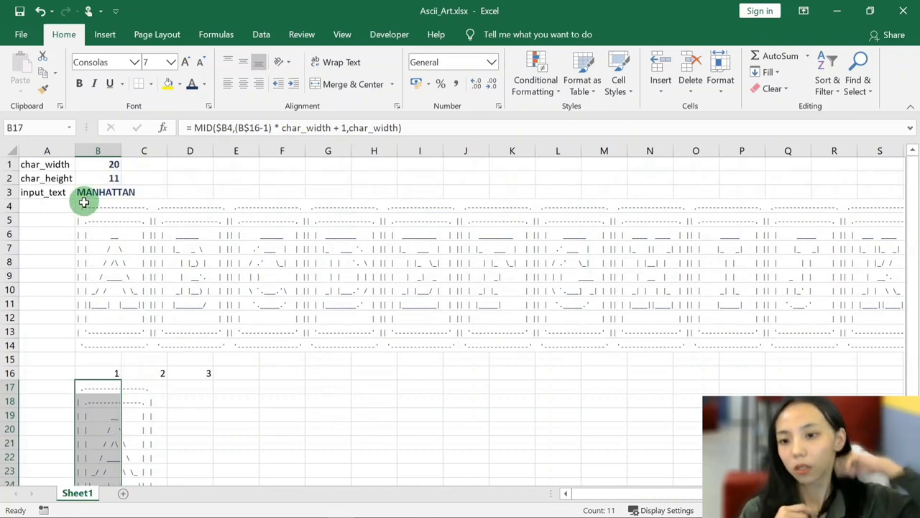
pyautogui.moveTo(85, 207); pyautogui.dragTo(86, 351)
pyautogui.click(226, 430)
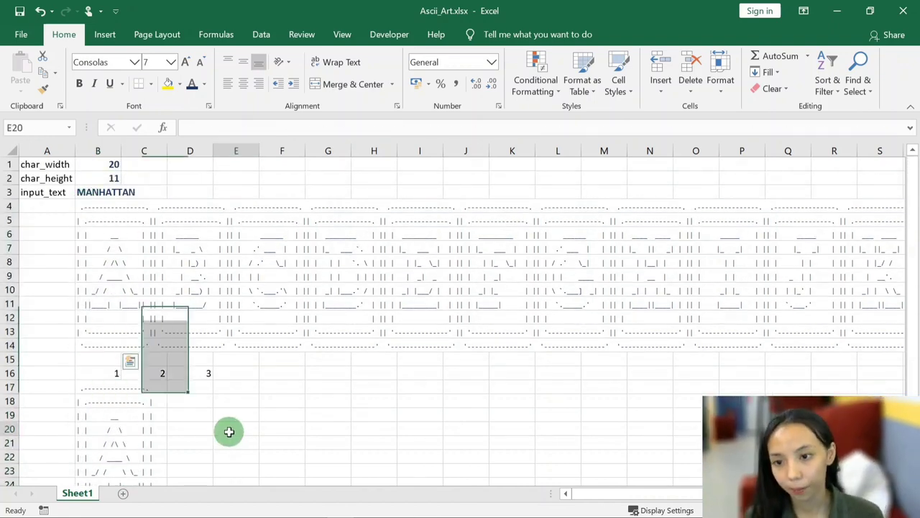
# - Widen column B to fit the art and centre the numbers 1–3 in B16:D16
pyautogui.moveTo(120, 151); pyautogui.dragTo(155, 150)
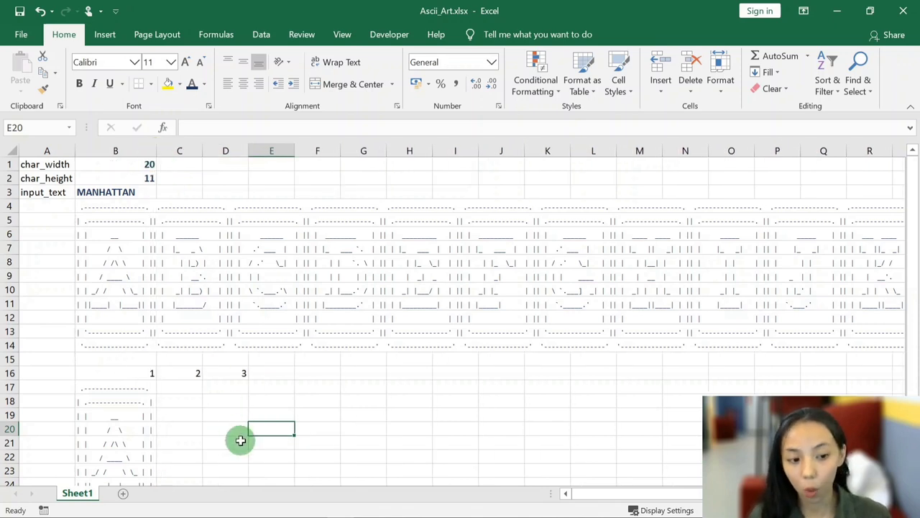
pyautogui.moveTo(137, 372); pyautogui.dragTo(223, 373)
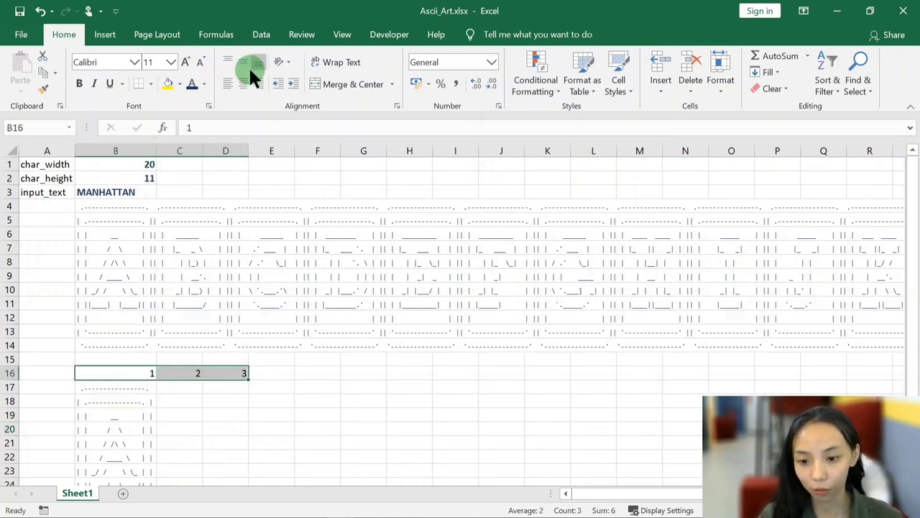
pyautogui.click(177, 431)
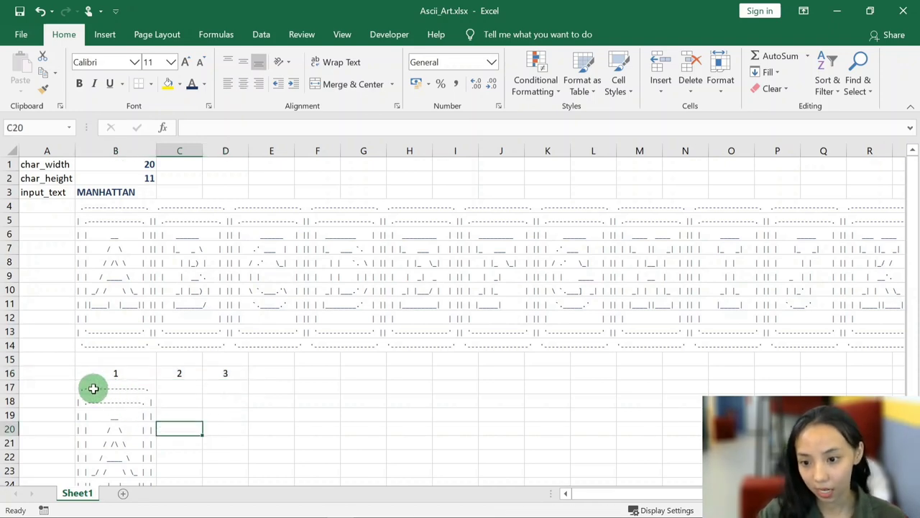
# - Fill the B17:B27 formulas right so column C shows the second letter's art
pyautogui.moveTo(93, 388); pyautogui.dragTo(96, 490)
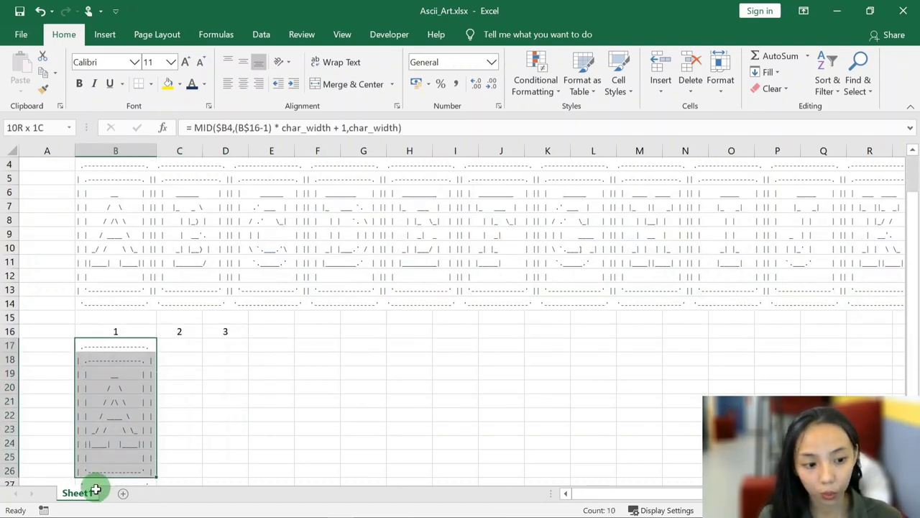
pyautogui.moveTo(96, 489)
pyautogui.mouseDown()
pyautogui.moveTo(154, 467)
pyautogui.moveTo(234, 463)
pyautogui.mouseUp()
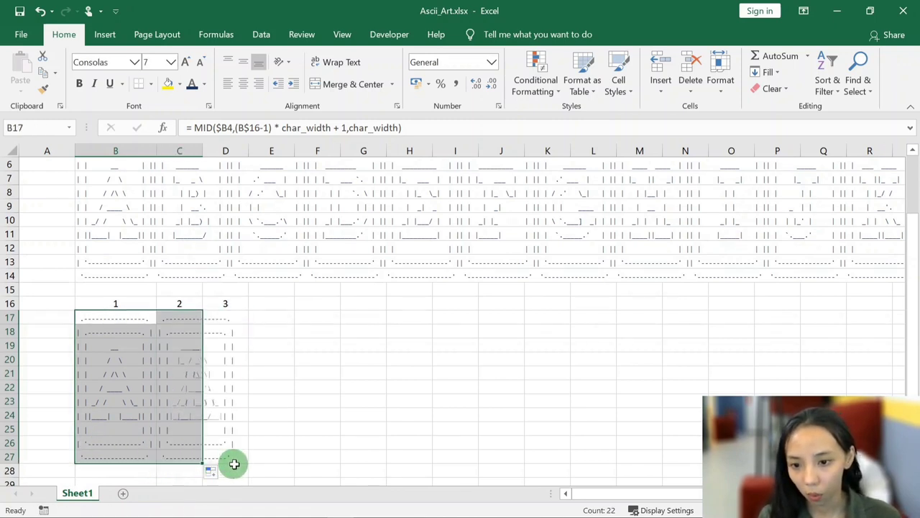
pyautogui.click(225, 442)
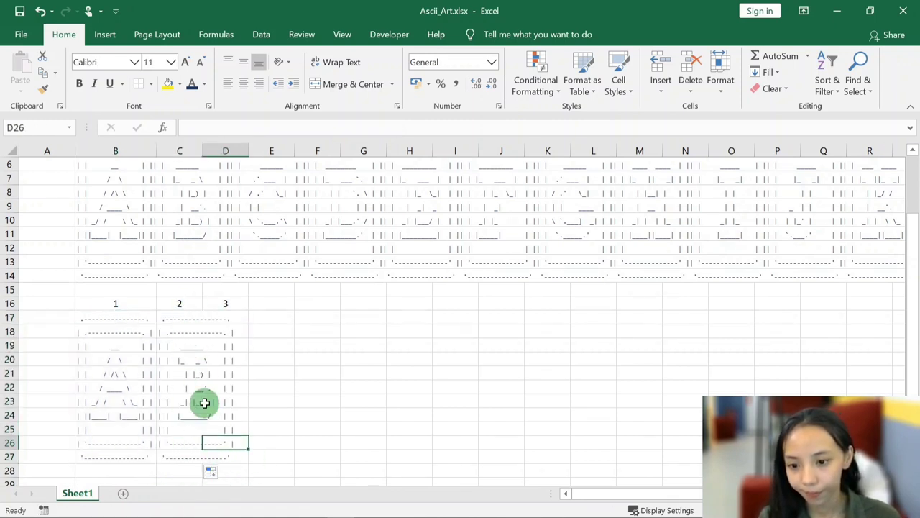
pyautogui.scroll(2, 205, 402)
pyautogui.scroll(-2, 191, 366)
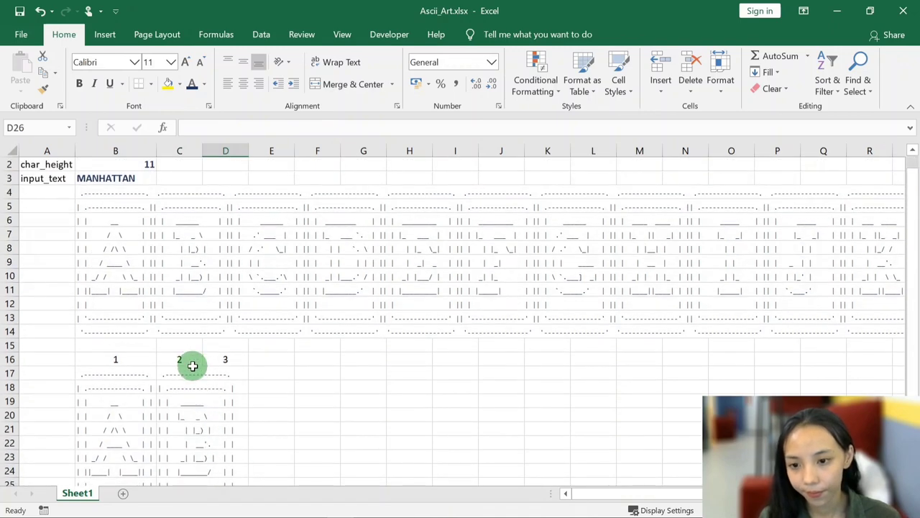
pyautogui.scroll(2, 173, 331)
# - Review the settings block A1:B3 and source art in B7, ending with A4 selected
pyautogui.moveTo(36, 164); pyautogui.dragTo(130, 192)
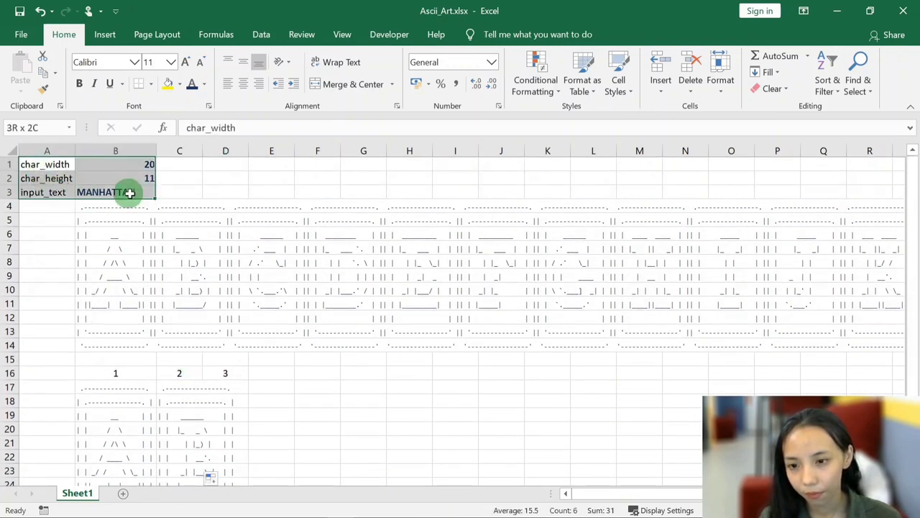
pyautogui.click(108, 251)
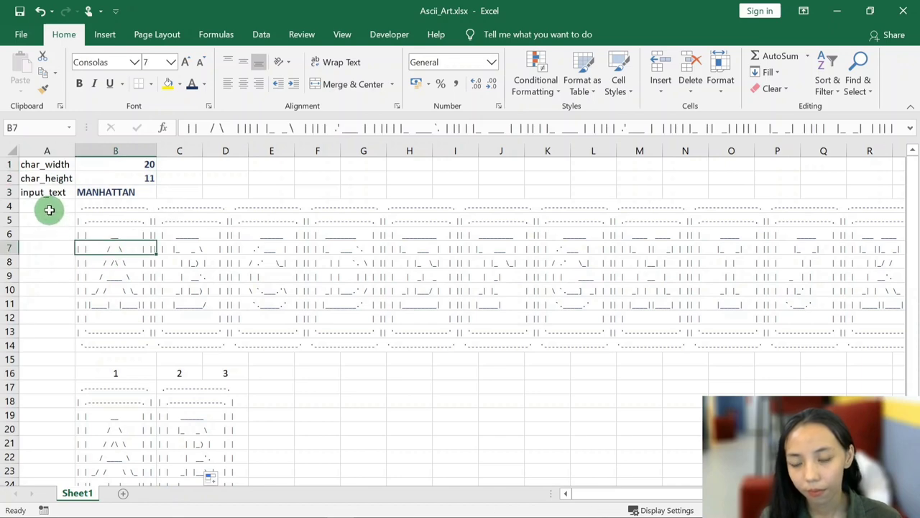
pyautogui.scroll(-1, 165, 337)
pyautogui.scroll(1, 164, 337)
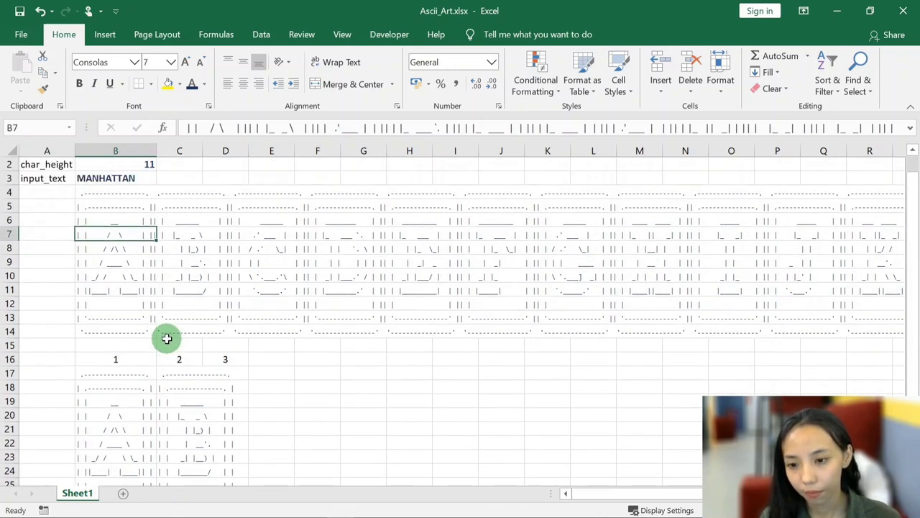
pyautogui.scroll(-2, 166, 338)
pyautogui.scroll(2, 166, 339)
pyautogui.click(37, 207)
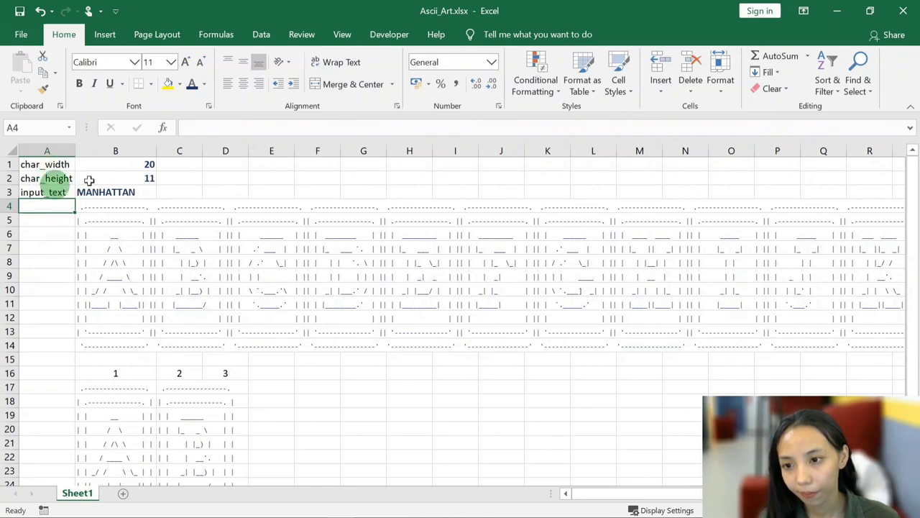
# - Freeze panes at A4 so rows 1–3 stay visible while scrolling the art
pyautogui.click(344, 36)
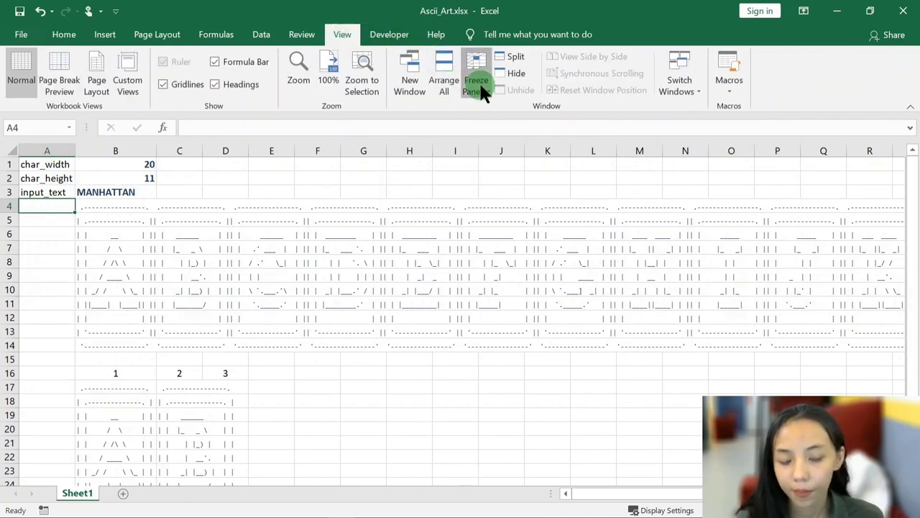
pyautogui.click(477, 85)
pyautogui.click(515, 105)
pyautogui.scroll(-2, 108, 249)
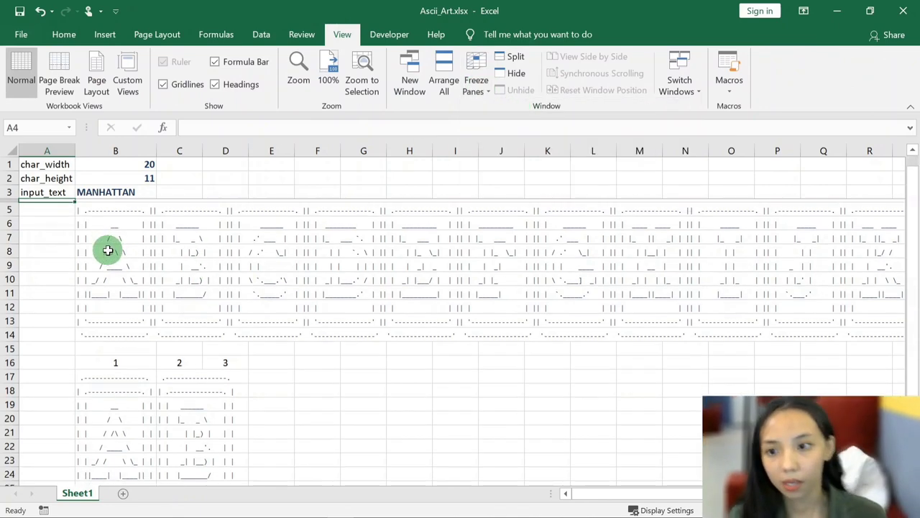
pyautogui.scroll(-2, 108, 249)
pyautogui.scroll(4, 108, 248)
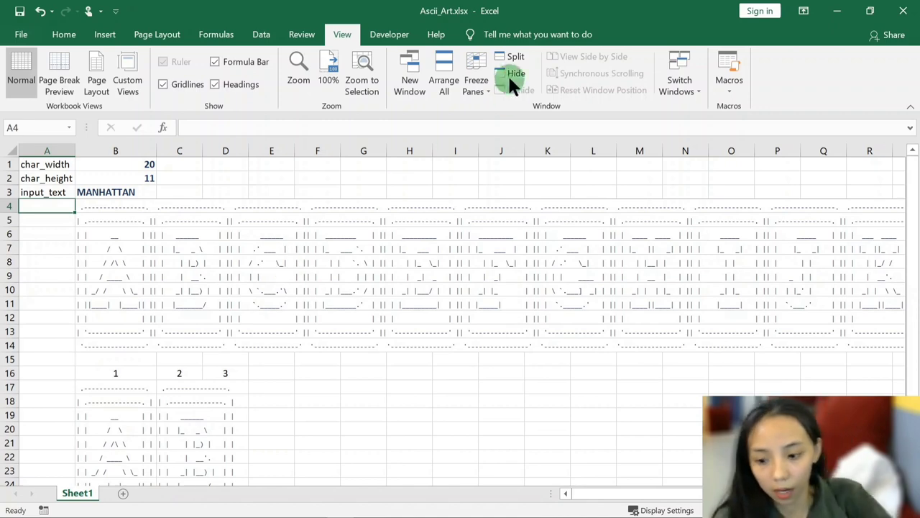
pyautogui.click(483, 90)
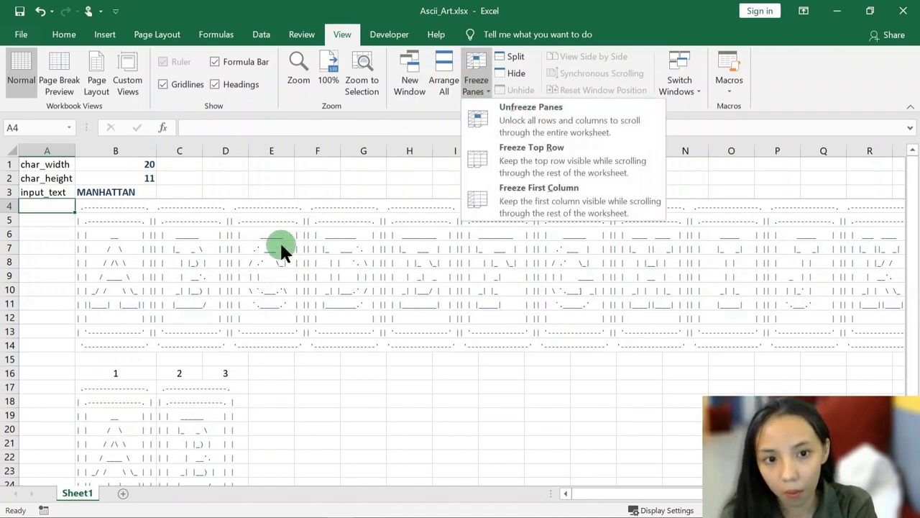
pyautogui.click(50, 210)
pyautogui.scroll(-2, 31, 314)
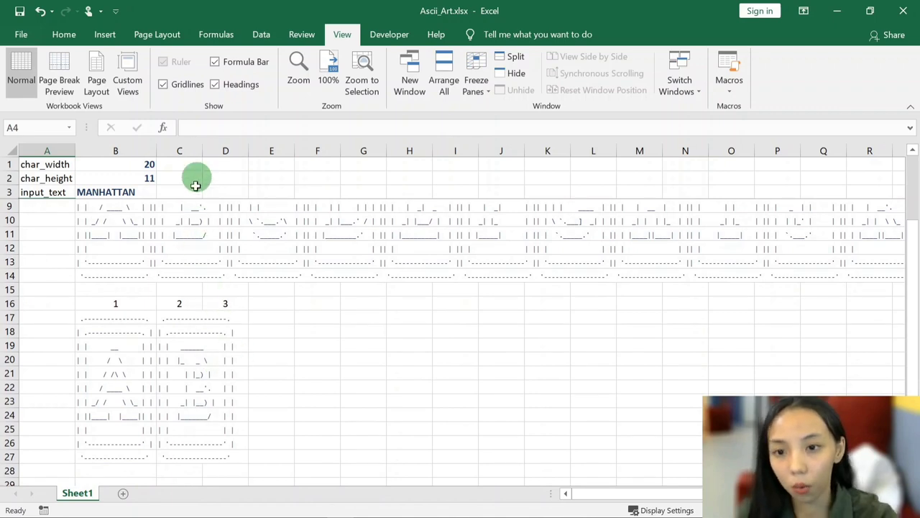
# - Extend the row 16 numbers and MID slices from column C to AC, spot-checking AC23
pyautogui.moveTo(179, 303)
pyautogui.mouseDown()
pyautogui.moveTo(202, 463)
pyautogui.moveTo(784, 456)
pyautogui.mouseUp()
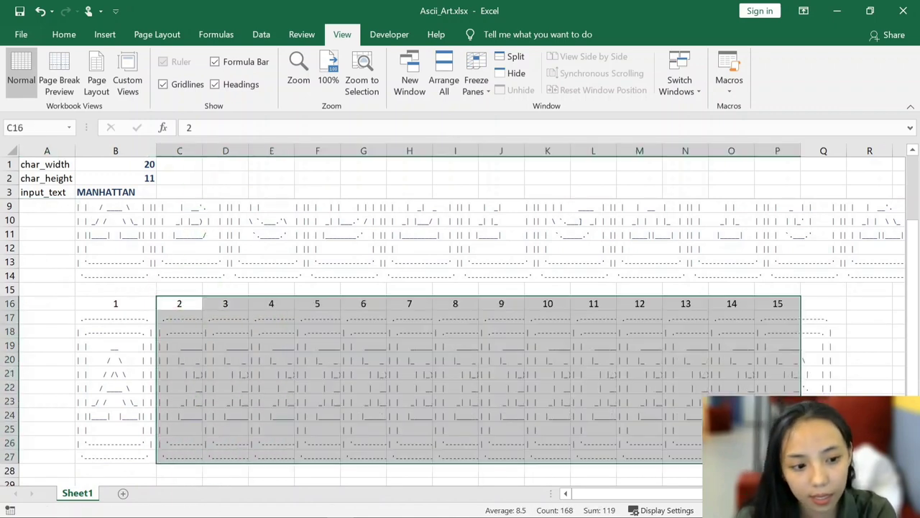
pyautogui.moveTo(836, 406)
pyautogui.mouseDown()
pyautogui.moveTo(561, 468)
pyautogui.moveTo(747, 464)
pyautogui.mouseUp()
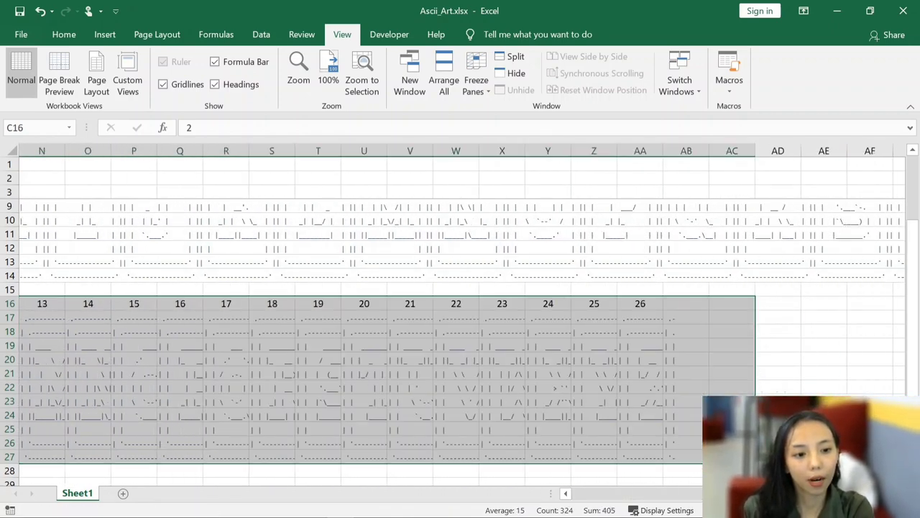
pyautogui.click(683, 415)
pyautogui.moveTo(728, 317); pyautogui.dragTo(732, 456)
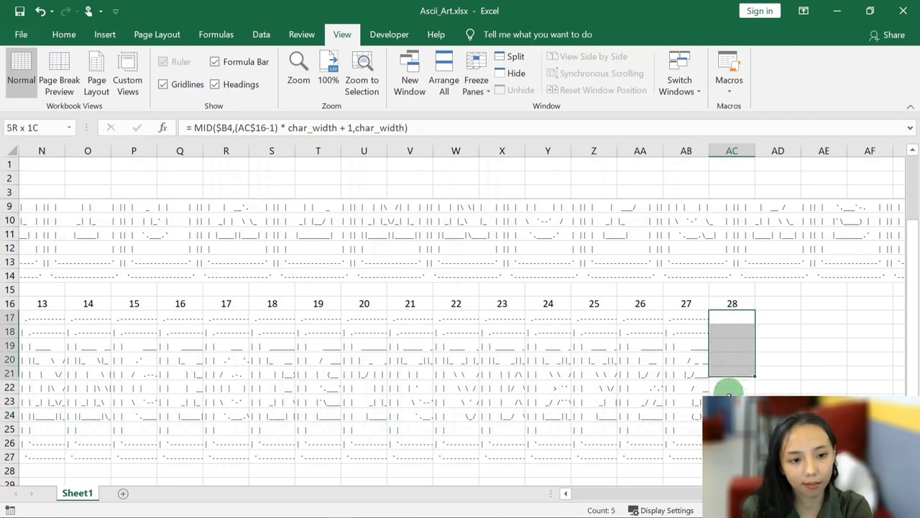
pyautogui.click(732, 401)
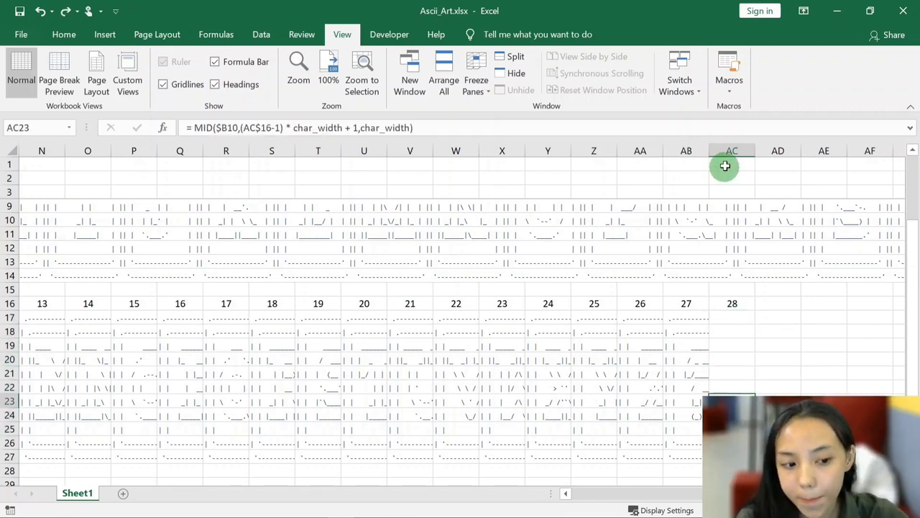
pyautogui.moveTo(695, 151)
pyautogui.mouseDown()
pyautogui.moveTo(145, 192)
pyautogui.moveTo(93, 207)
pyautogui.mouseUp()
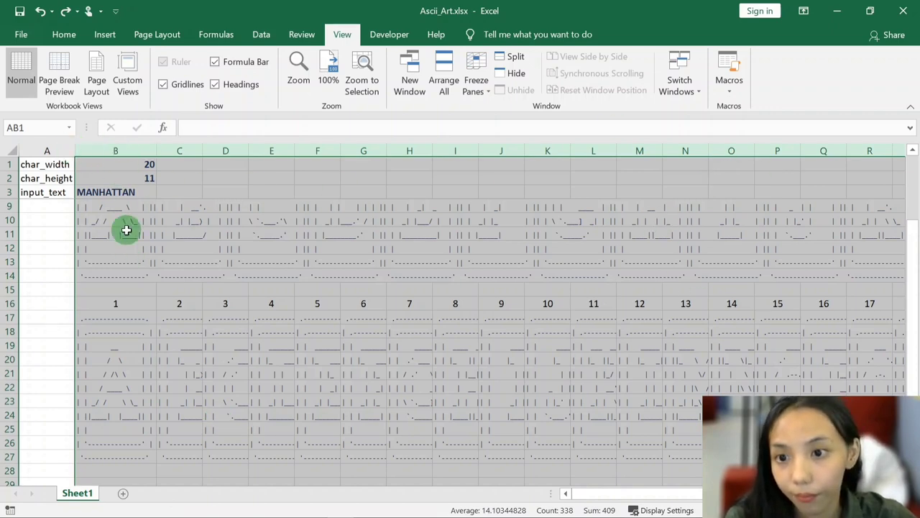
# - Widen the selected columns B onward to one shared, wider width
pyautogui.moveTo(156, 148); pyautogui.dragTo(161, 150)
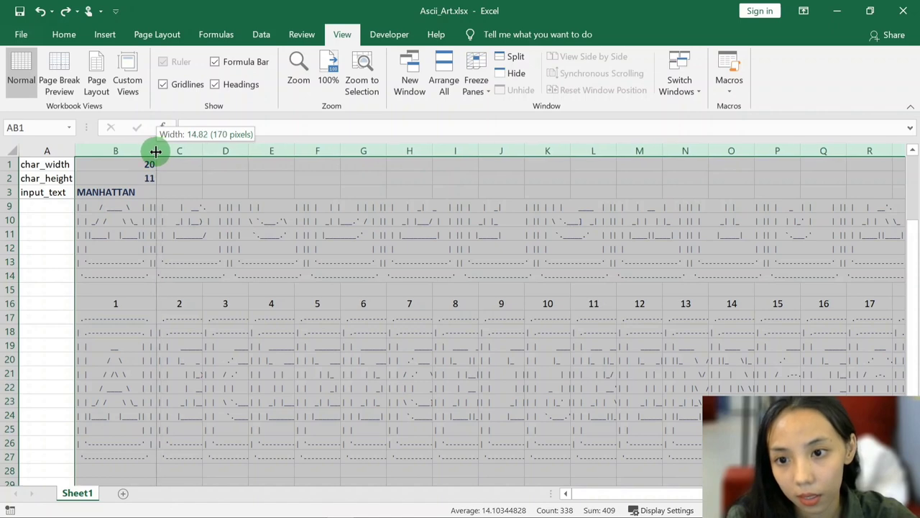
pyautogui.moveTo(160, 151); pyautogui.dragTo(155, 150)
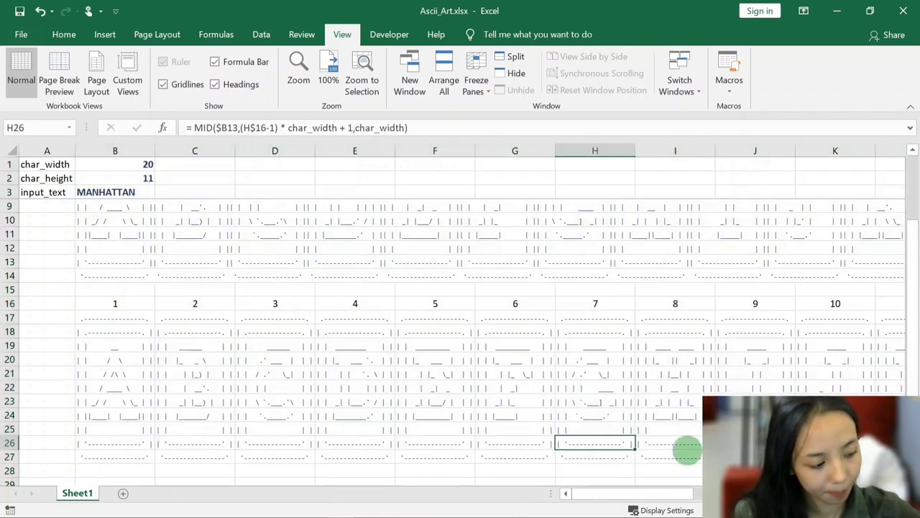
pyautogui.click(607, 443)
pyautogui.moveTo(632, 498); pyautogui.dragTo(699, 496)
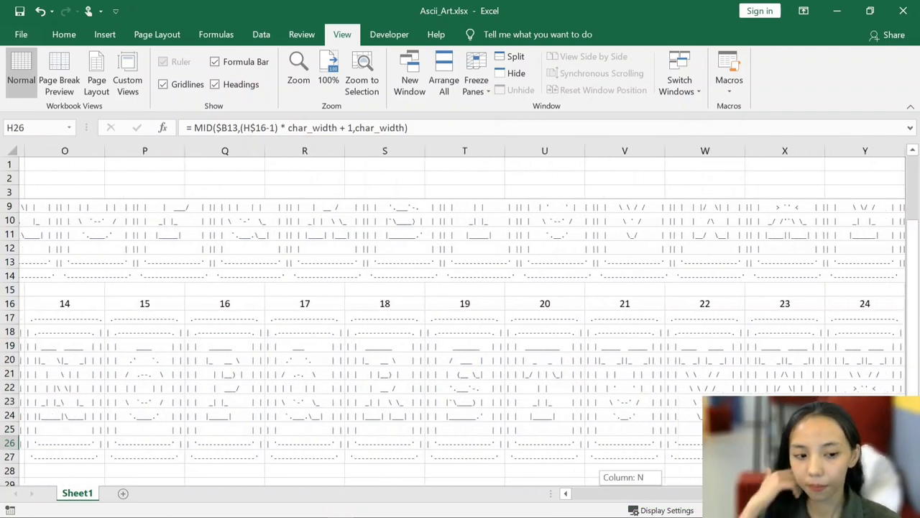
pyautogui.moveTo(699, 496); pyautogui.dragTo(719, 496)
pyautogui.hotkey('ctrl', 'z')
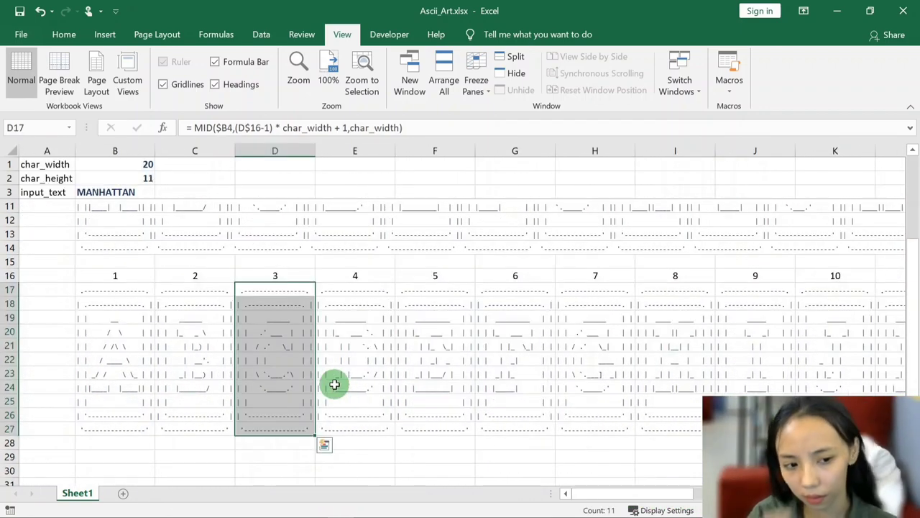
# - Check the input_text cell holding MANHATTAN, then select B29 for a new formula
pyautogui.scroll(1, 333, 382)
pyautogui.scroll(1, 331, 382)
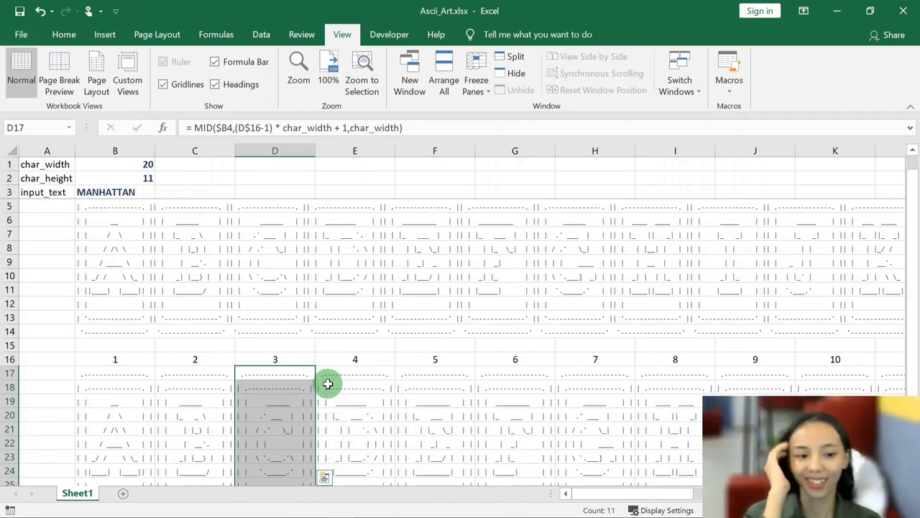
pyautogui.scroll(1, 328, 384)
pyautogui.scroll(-2, 328, 384)
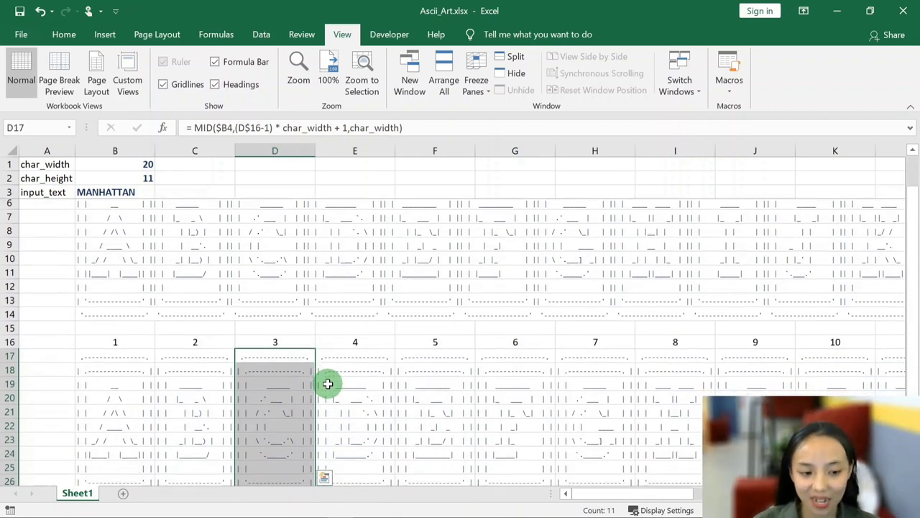
pyautogui.scroll(-1, 327, 383)
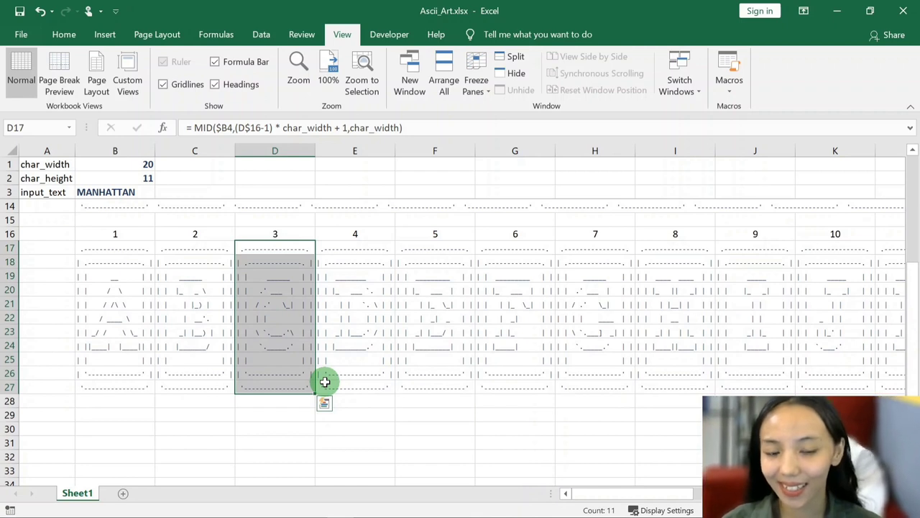
pyautogui.click(82, 192)
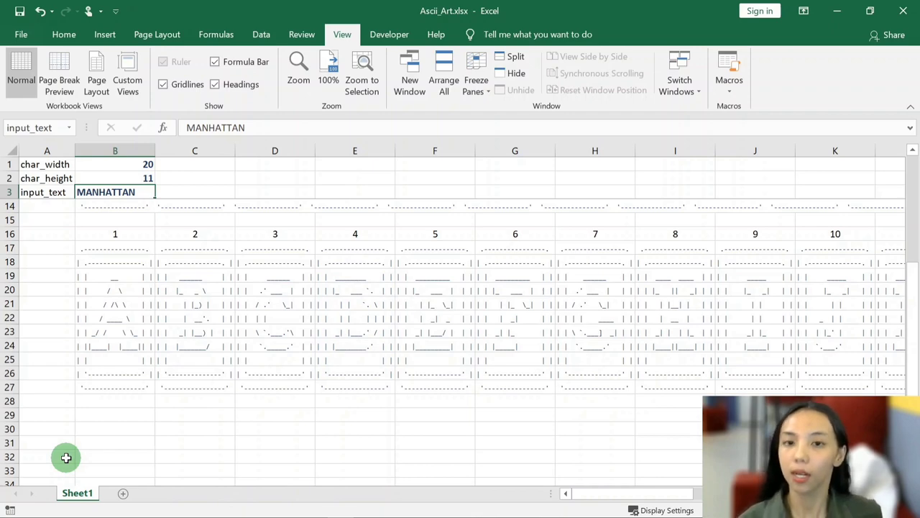
pyautogui.click(117, 415)
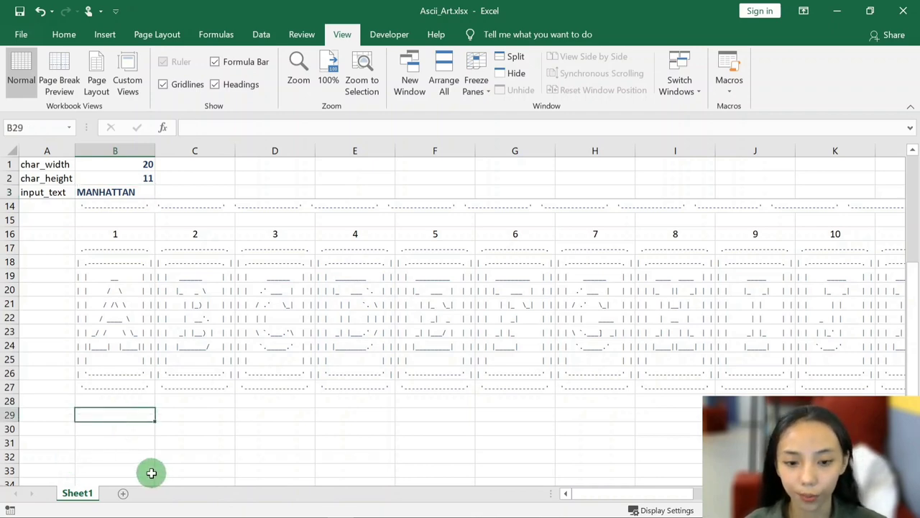
pyautogui.click(207, 411)
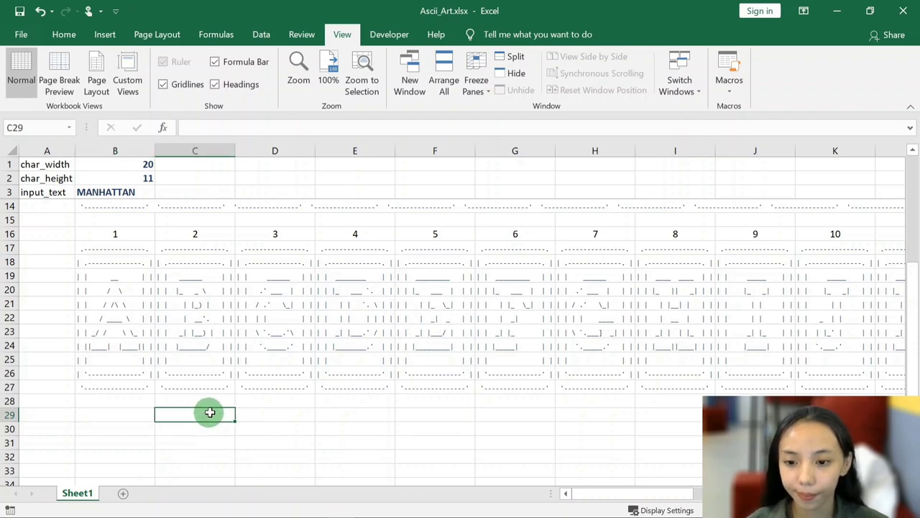
pyautogui.click(286, 417)
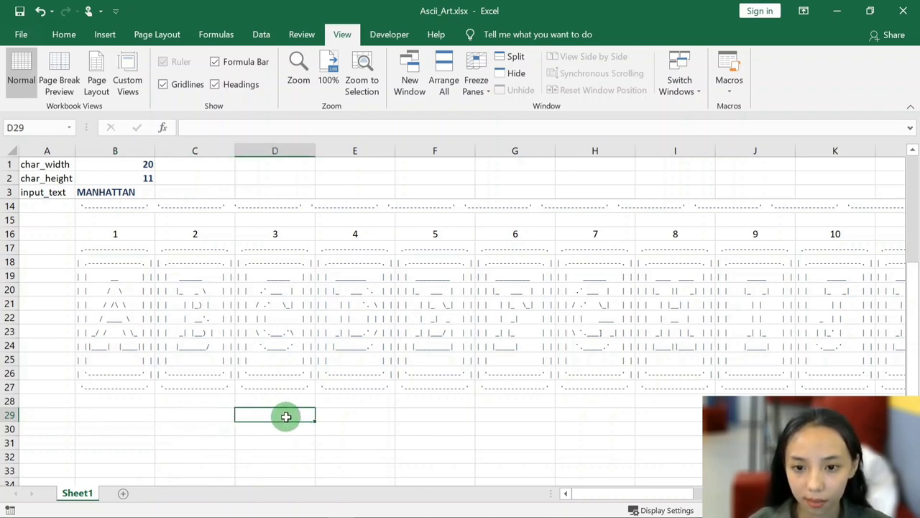
pyautogui.click(114, 415)
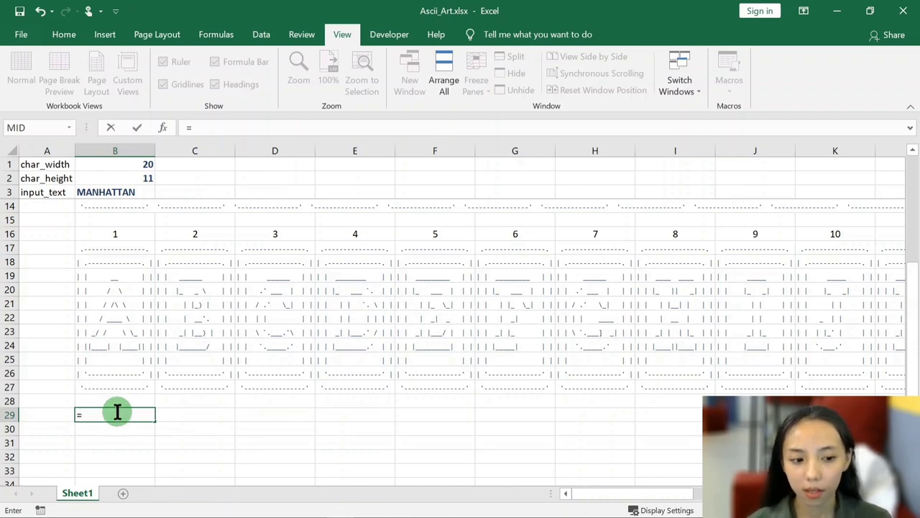
# - Enter =MID(input_text, B$16,1) in B29 so it returns the letter M
pyautogui.click(163, 129)
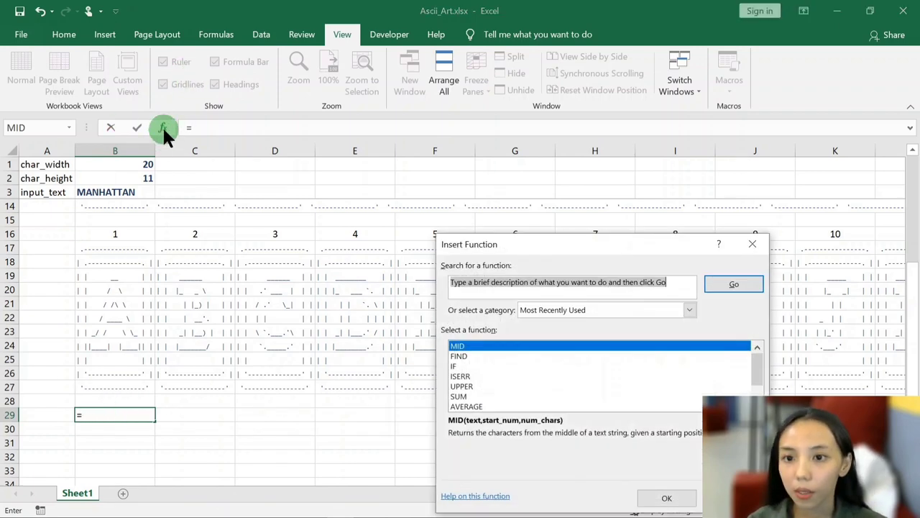
pyautogui.doubleClick(691, 345)
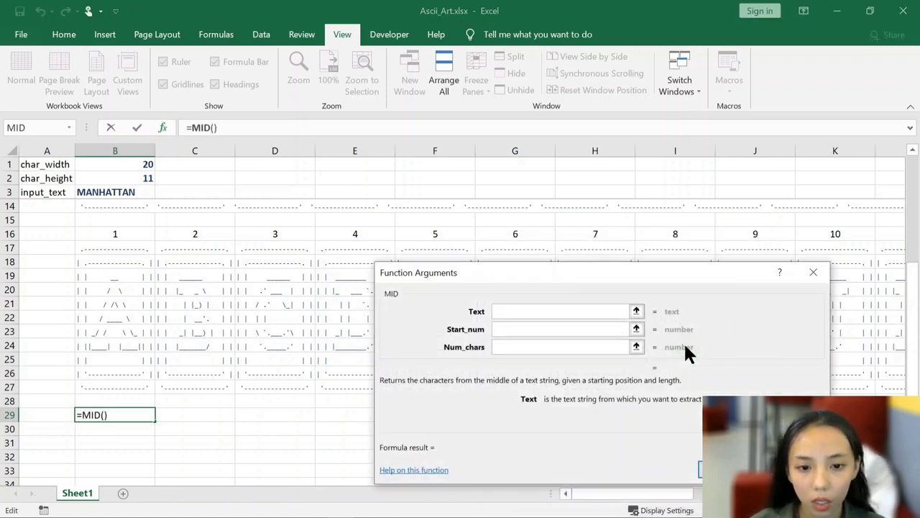
pyautogui.click(112, 192)
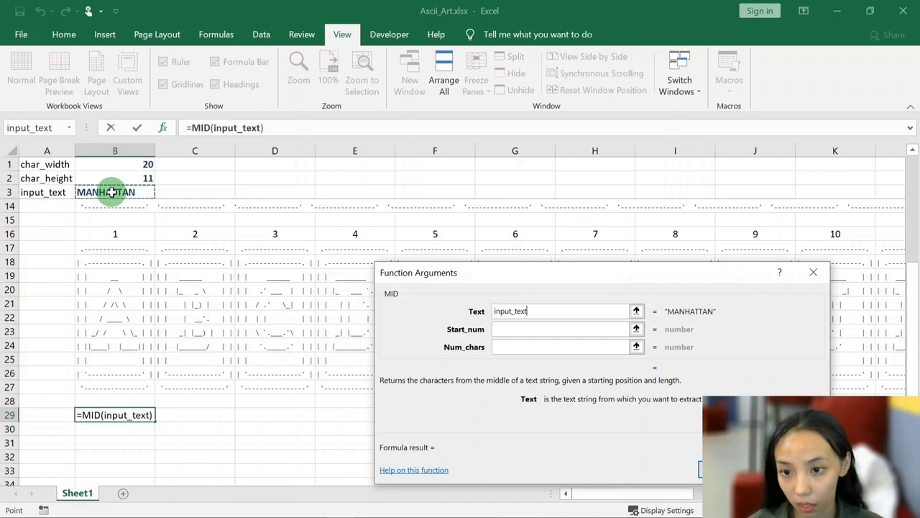
pyautogui.click(517, 329)
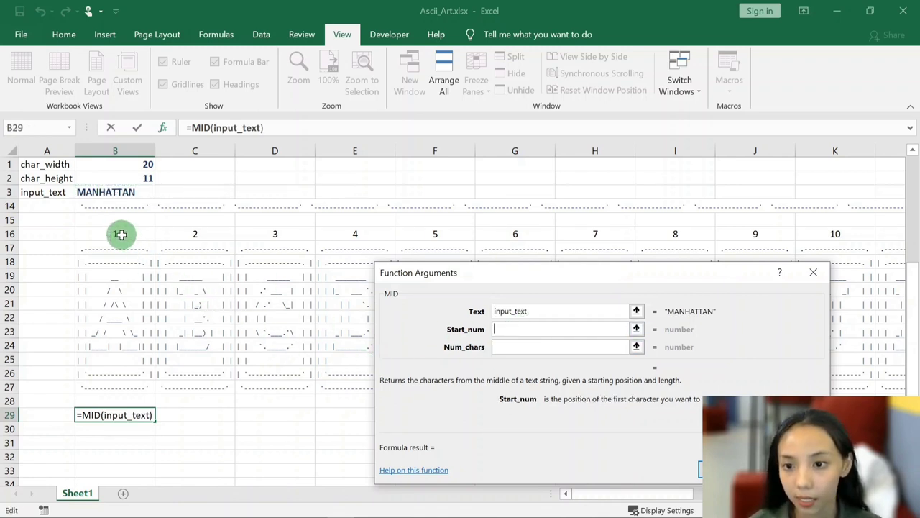
pyautogui.click(119, 234)
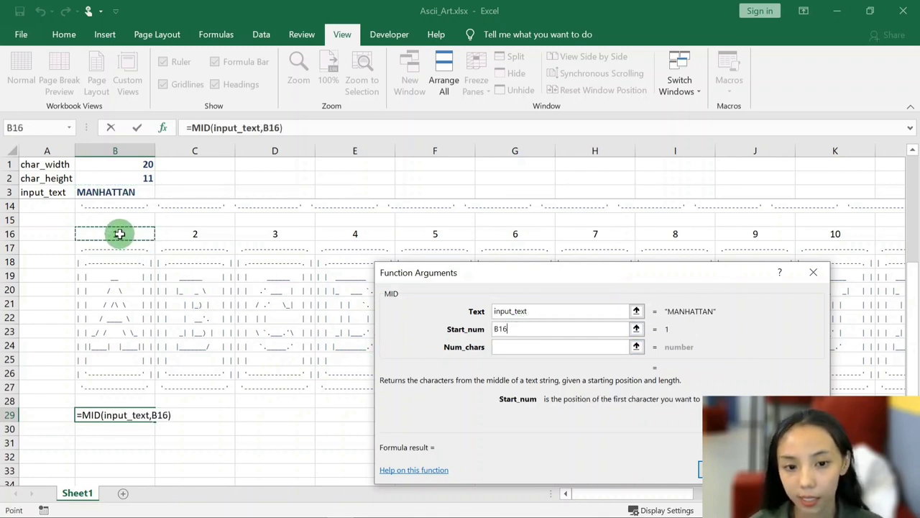
pyautogui.click(270, 128)
pyautogui.write('$')
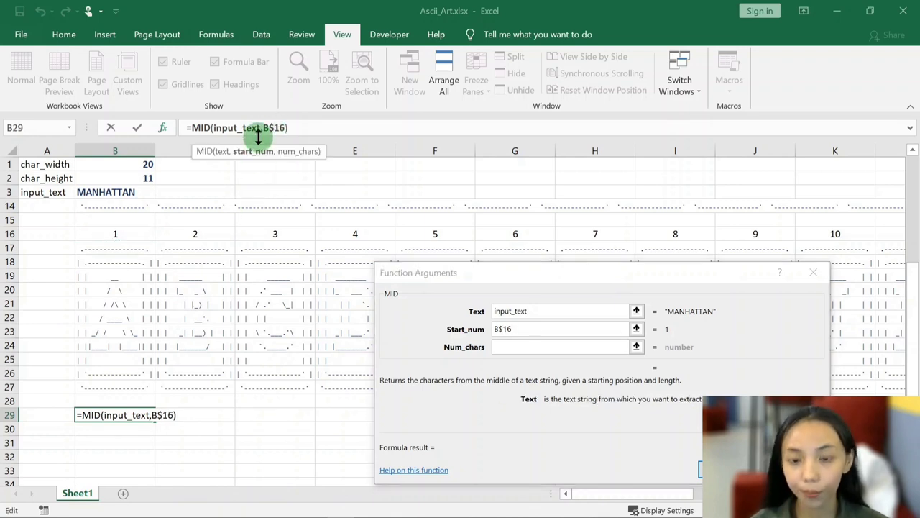
pyautogui.click(264, 128)
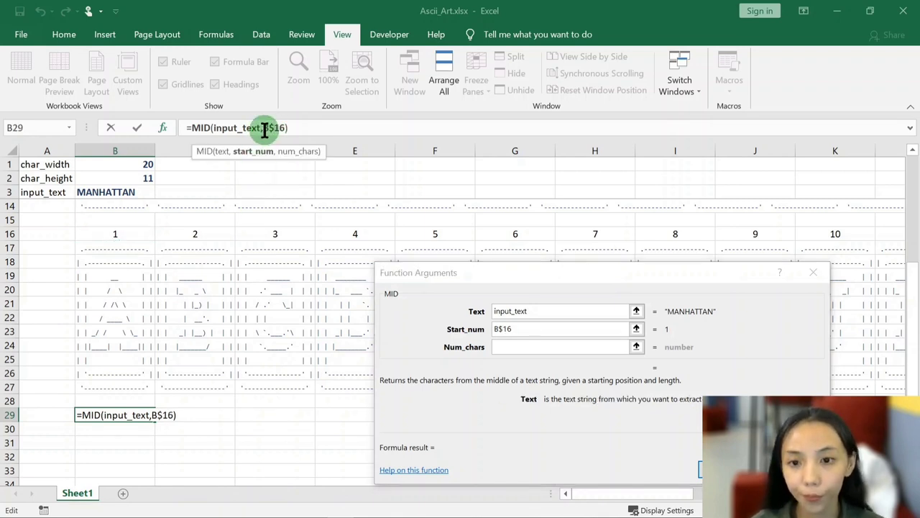
pyautogui.click(510, 347)
pyautogui.write('1')
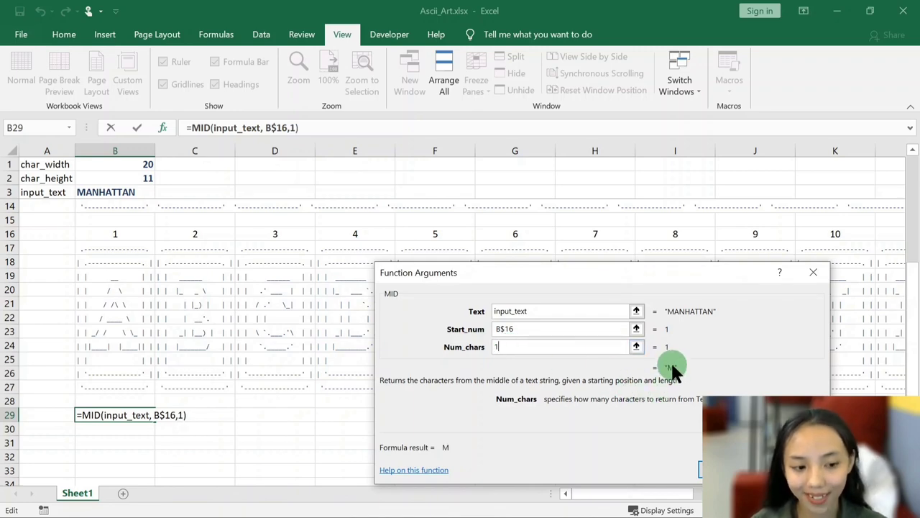
pyautogui.click(719, 469)
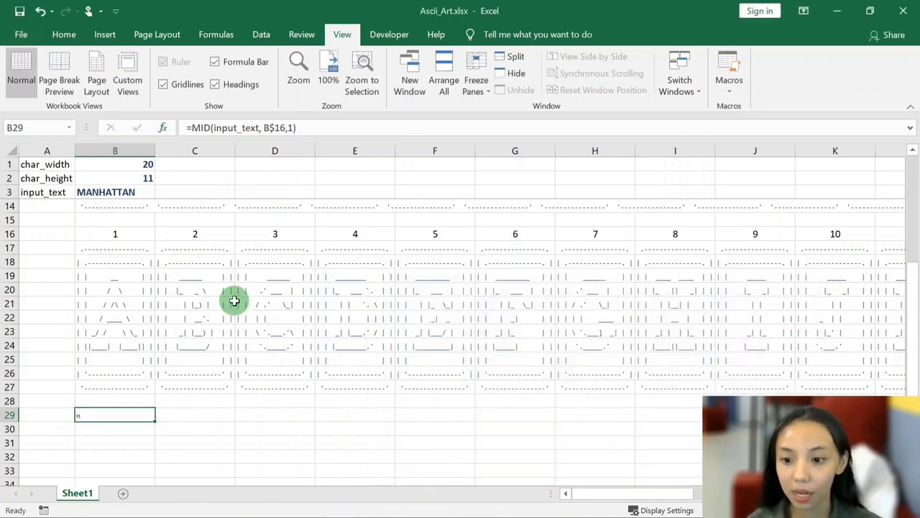
# - Fill B29's MID formula right across B29:J29
pyautogui.hotkey('ctrl', '1')
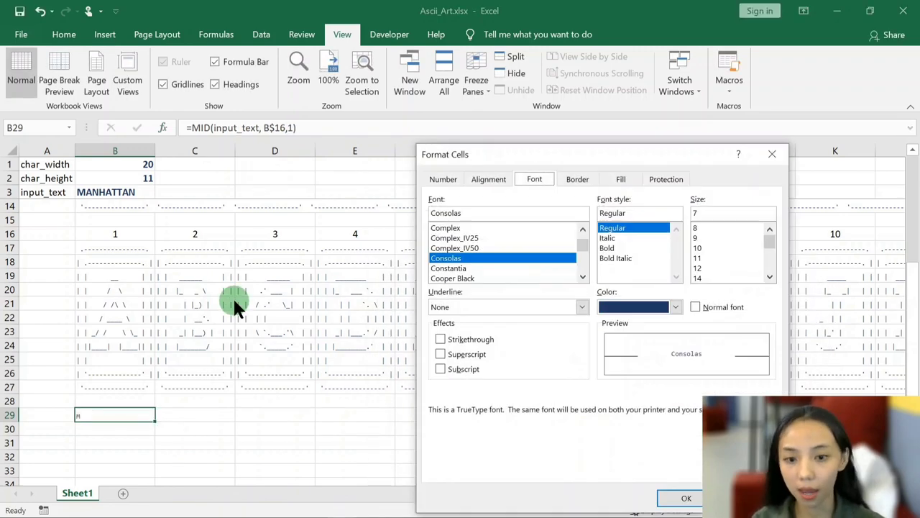
pyautogui.press('Escape')
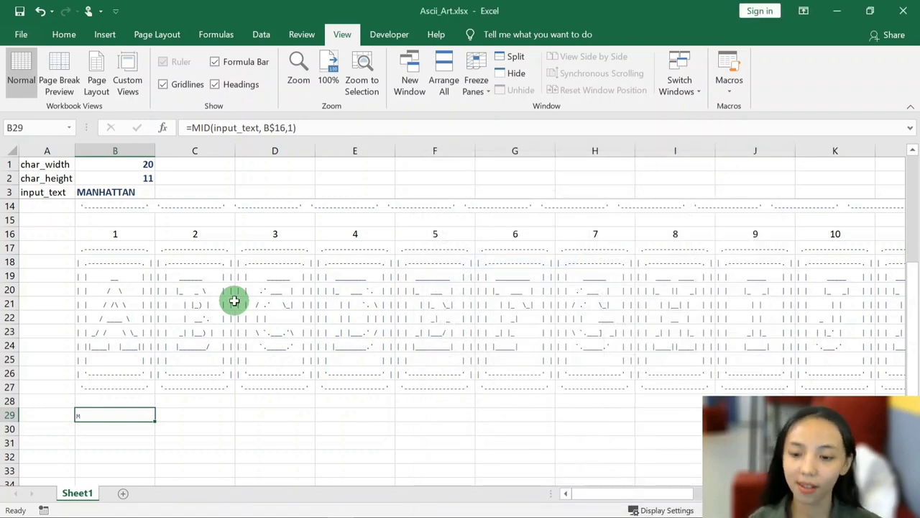
pyautogui.moveTo(154, 420); pyautogui.dragTo(762, 424)
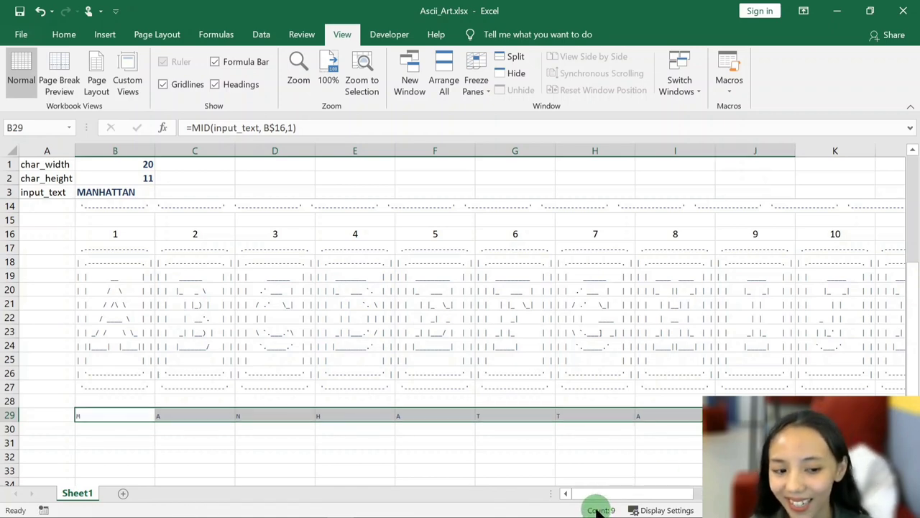
# - Format the row 29 letters as bold 22-point Consolas
pyautogui.hotkey('ctrl', '1')
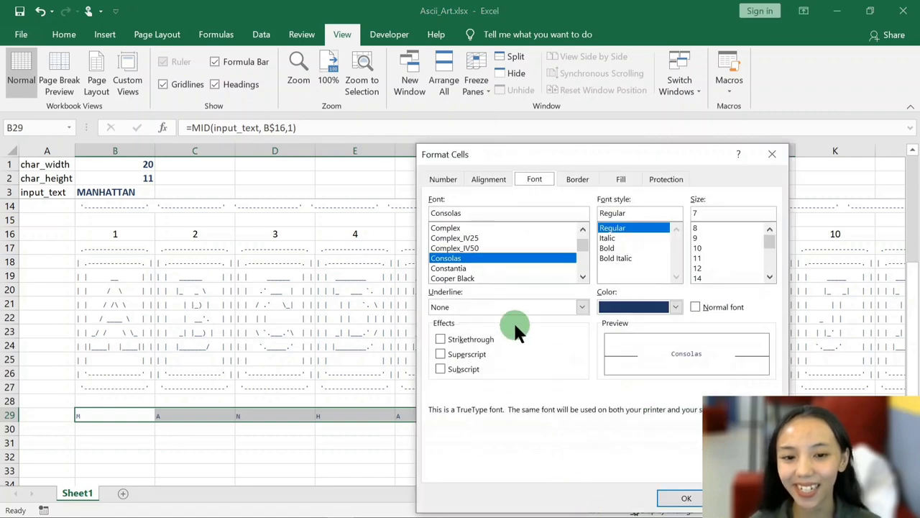
pyautogui.scroll(1, 517, 244)
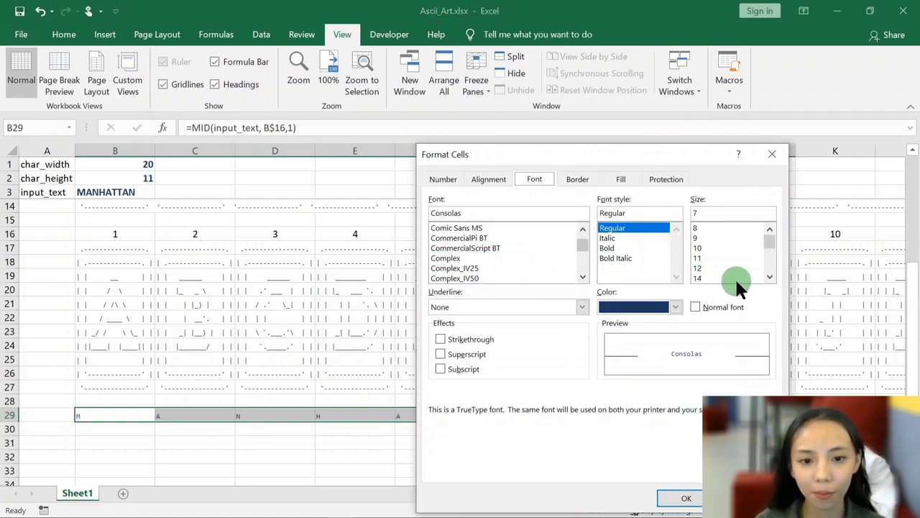
pyautogui.click(711, 258)
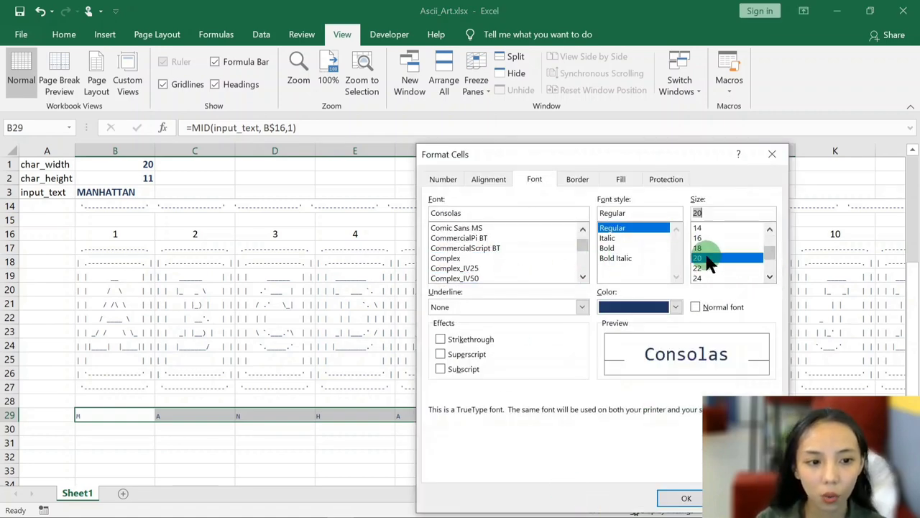
pyautogui.click(627, 248)
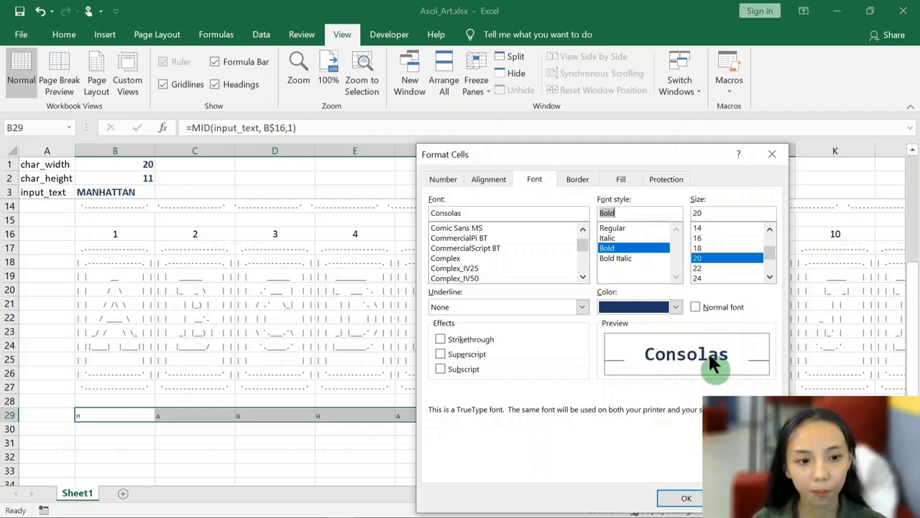
pyautogui.click(697, 247)
pyautogui.click(698, 268)
pyautogui.click(696, 497)
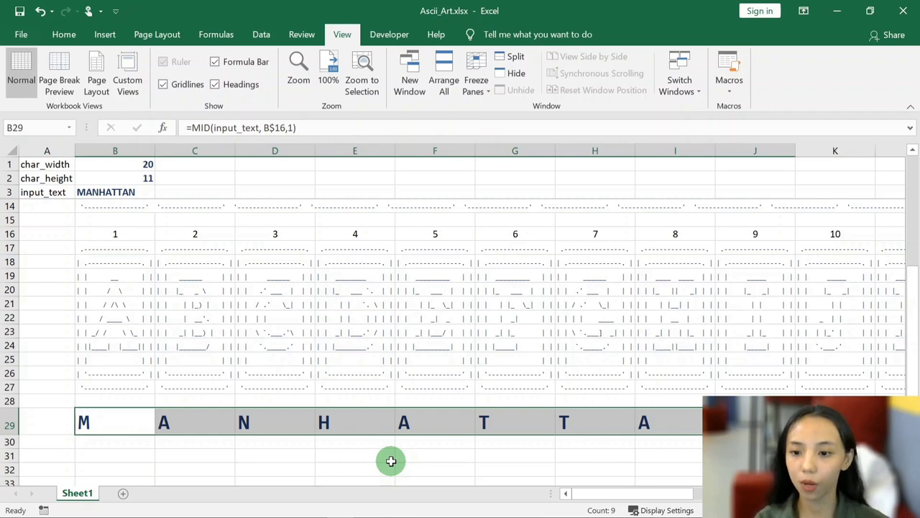
# - Centre the letters horizontally in their cells and return to B29
pyautogui.hotkey('ctrl', '1')
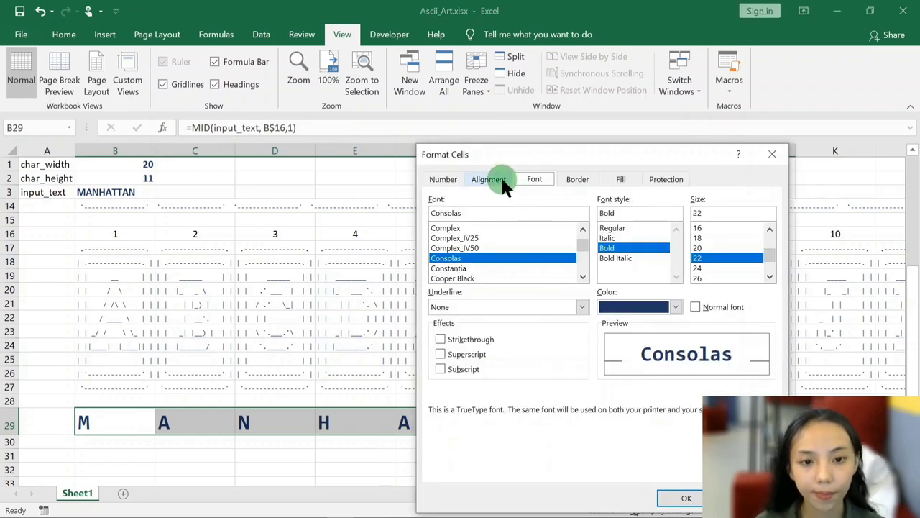
pyautogui.click(489, 179)
pyautogui.click(501, 230)
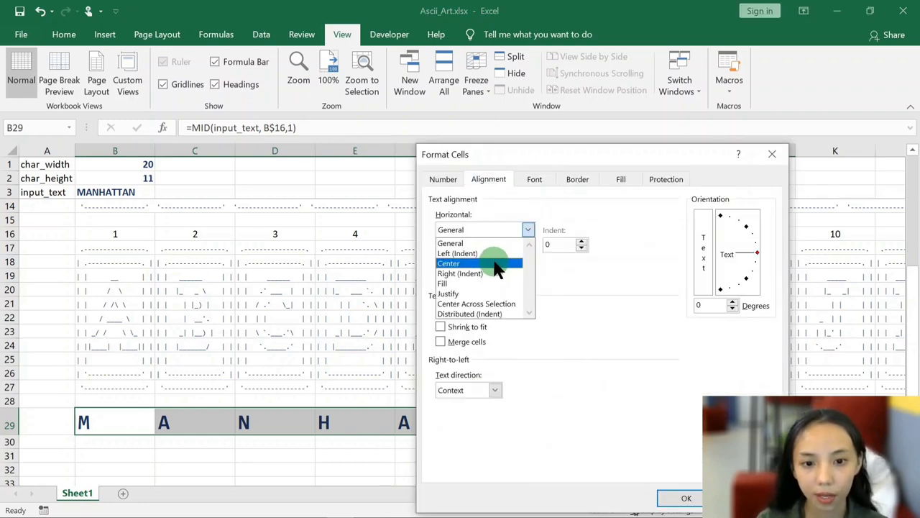
pyautogui.click(500, 263)
pyautogui.click(683, 498)
pyautogui.scroll(-1, 277, 384)
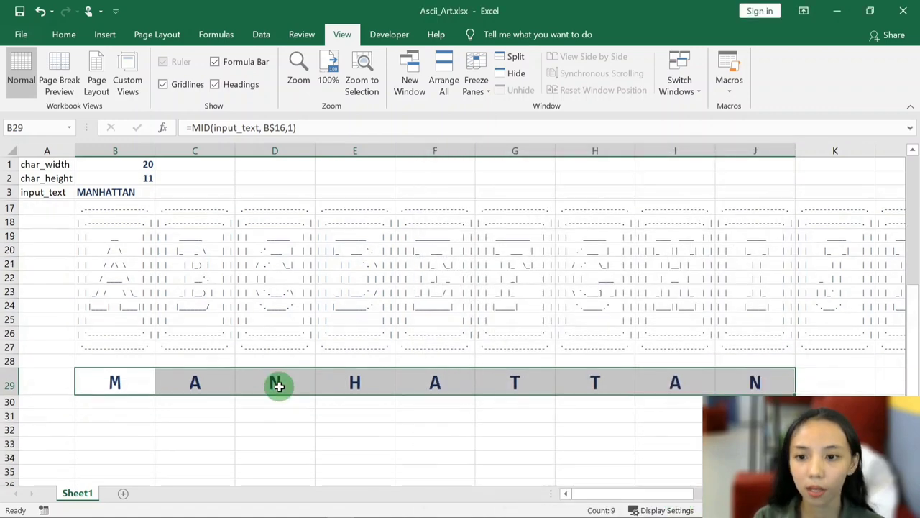
pyautogui.click(179, 424)
pyautogui.click(118, 379)
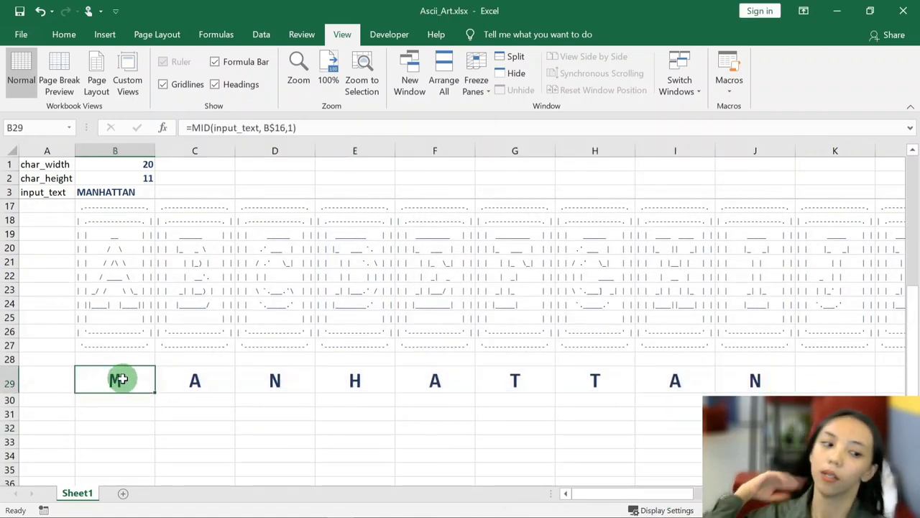
# - Review the MANHATTAN letters across row 29 against the input_text value
pyautogui.click(101, 192)
pyautogui.click(115, 378)
pyautogui.click(194, 384)
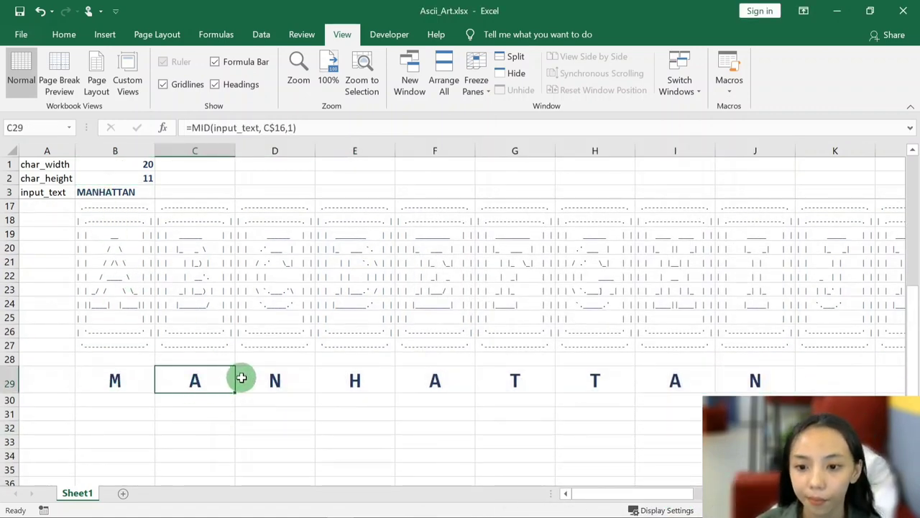
pyautogui.click(258, 378)
pyautogui.click(356, 374)
pyautogui.hotkey('ctrl', 'Right')
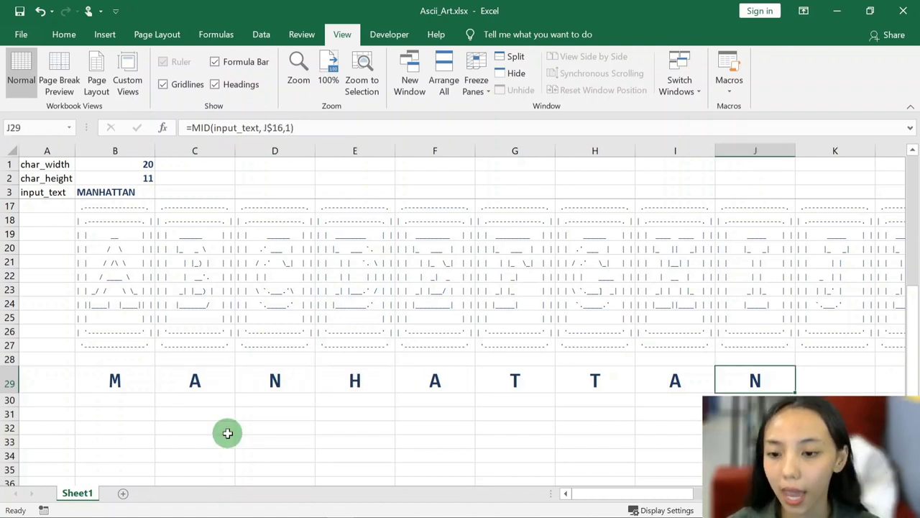
pyautogui.scroll(-1, 227, 433)
pyautogui.click(197, 390)
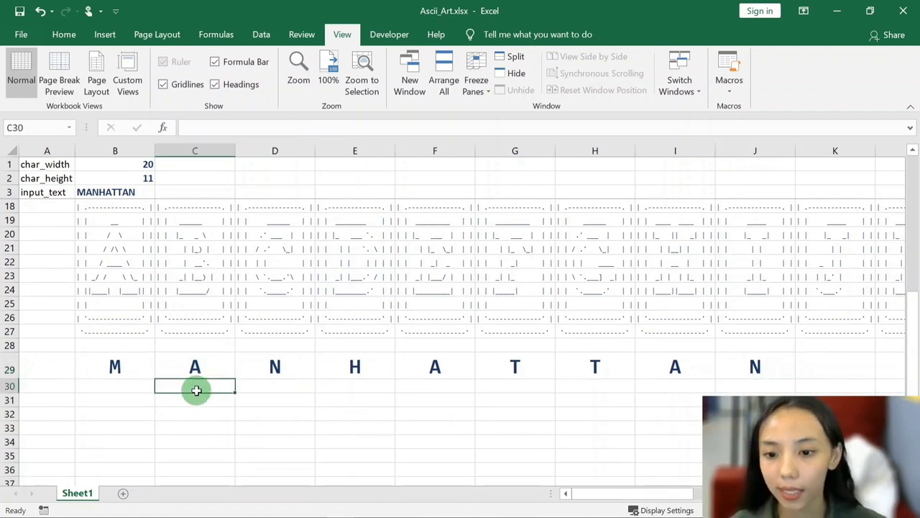
pyautogui.moveTo(196, 390); pyautogui.dragTo(197, 471)
# - Inspect the first letters' ASCII-art block formulas and the position numbers in row 16
pyautogui.moveTo(103, 208); pyautogui.dragTo(100, 325)
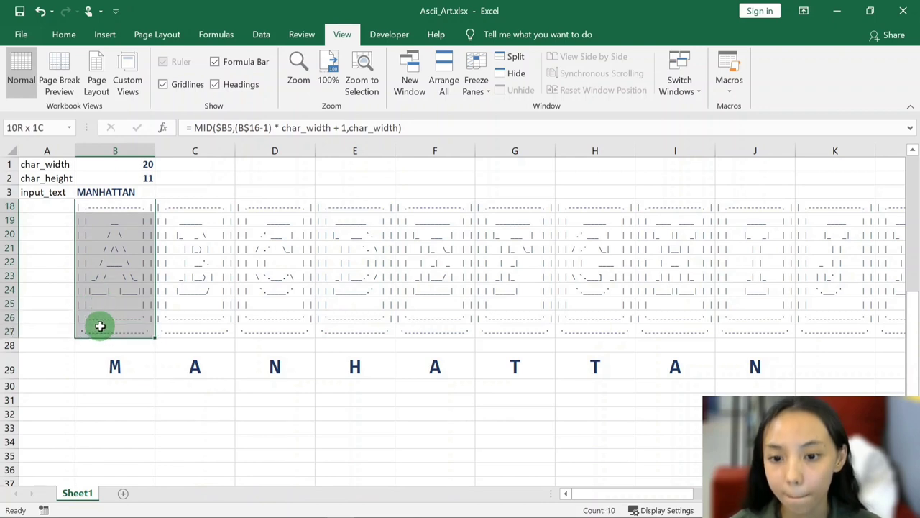
pyautogui.moveTo(284, 388); pyautogui.dragTo(284, 428)
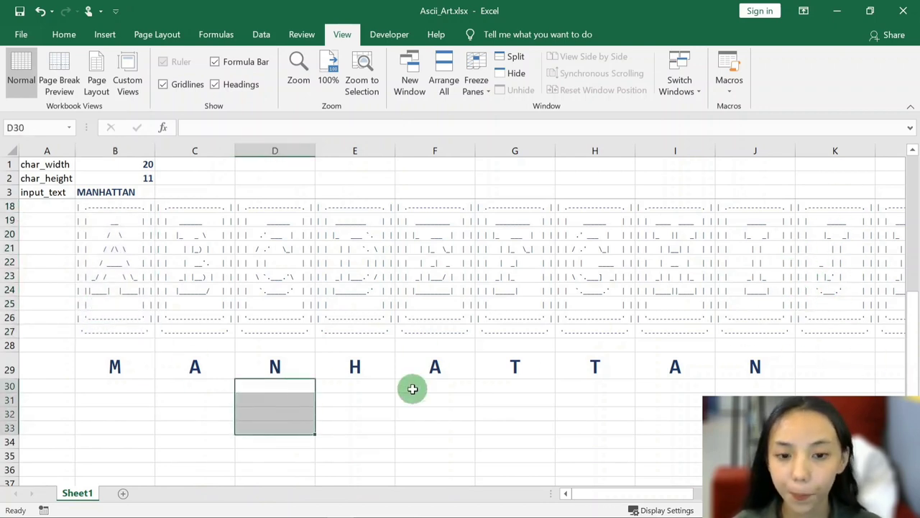
pyautogui.scroll(1, 251, 424)
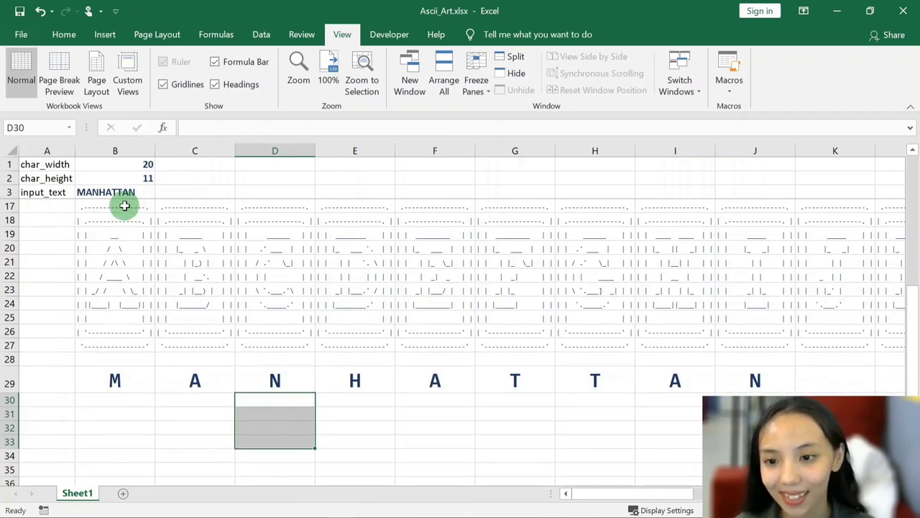
pyautogui.scroll(2, 123, 236)
pyautogui.moveTo(123, 232); pyautogui.dragTo(133, 350)
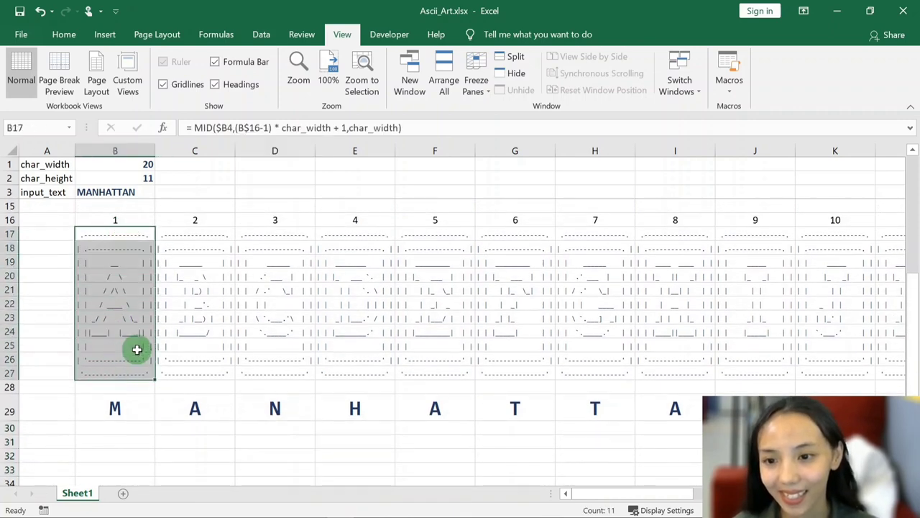
pyautogui.moveTo(195, 228); pyautogui.dragTo(190, 375)
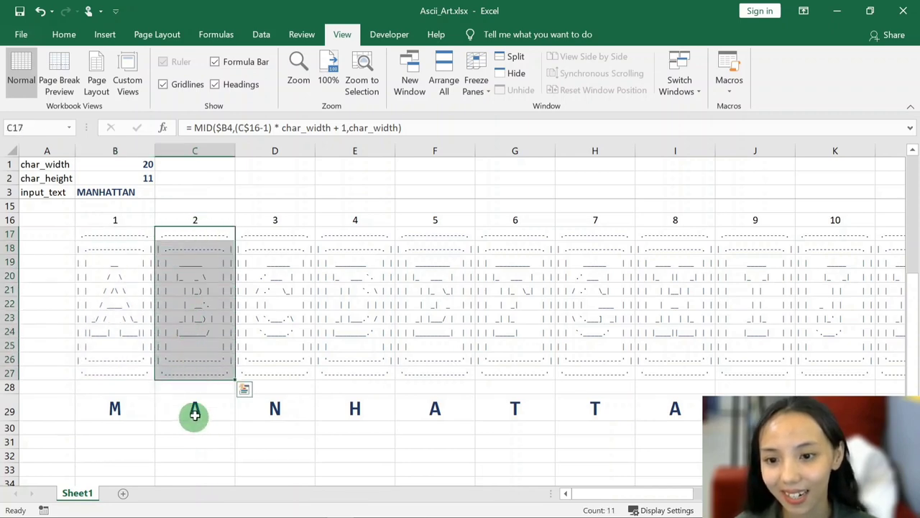
pyautogui.click(193, 409)
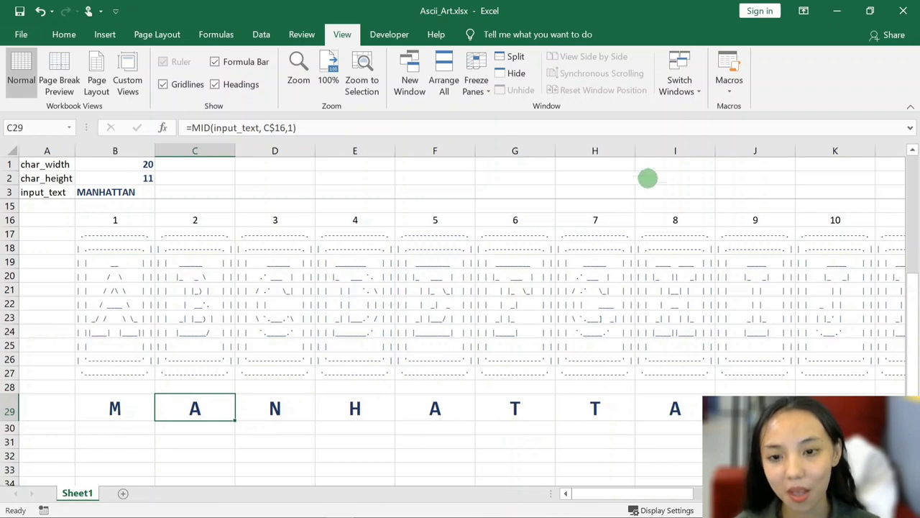
pyautogui.click(674, 220)
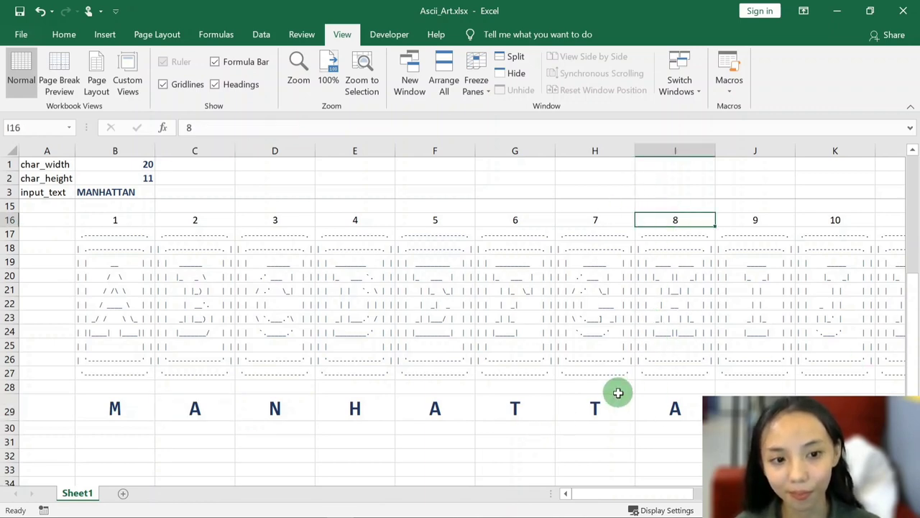
pyautogui.click(115, 428)
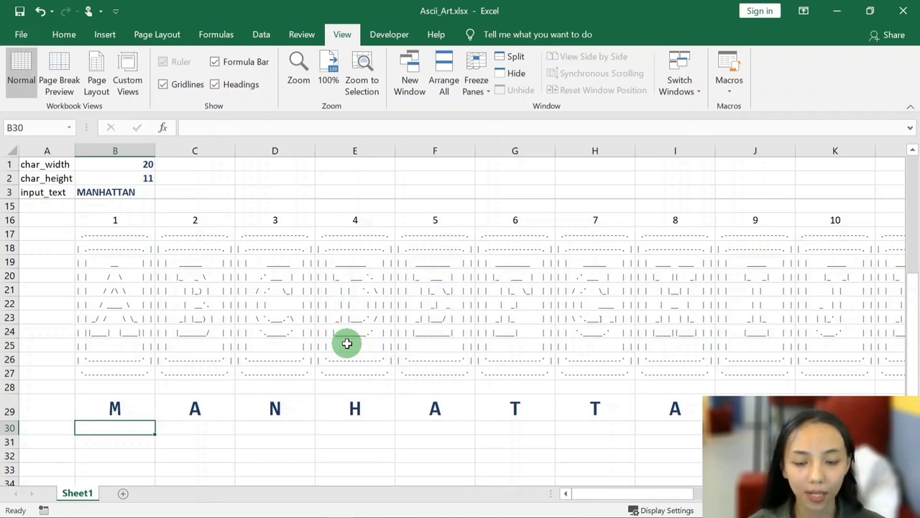
# - Label cells A30 and A16 with the word 'code'
pyautogui.press('Left')
pyautogui.write('cod')
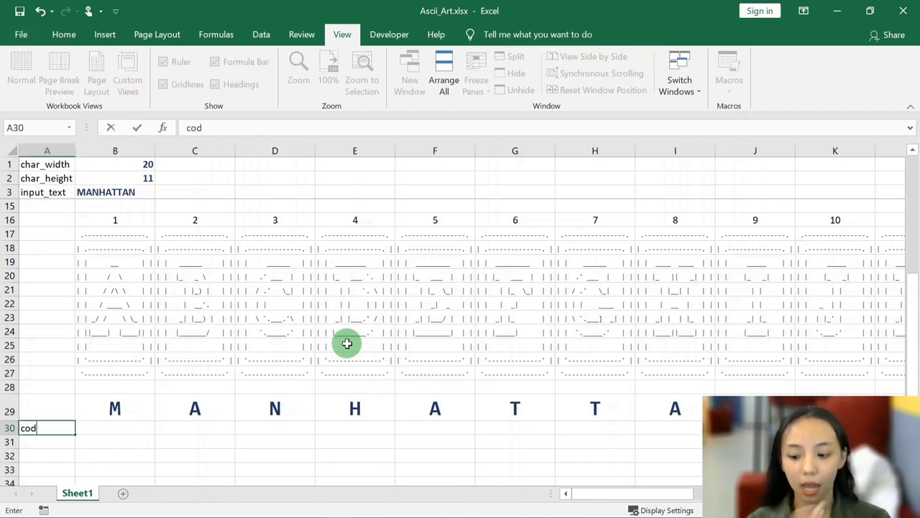
pyautogui.press('Return')
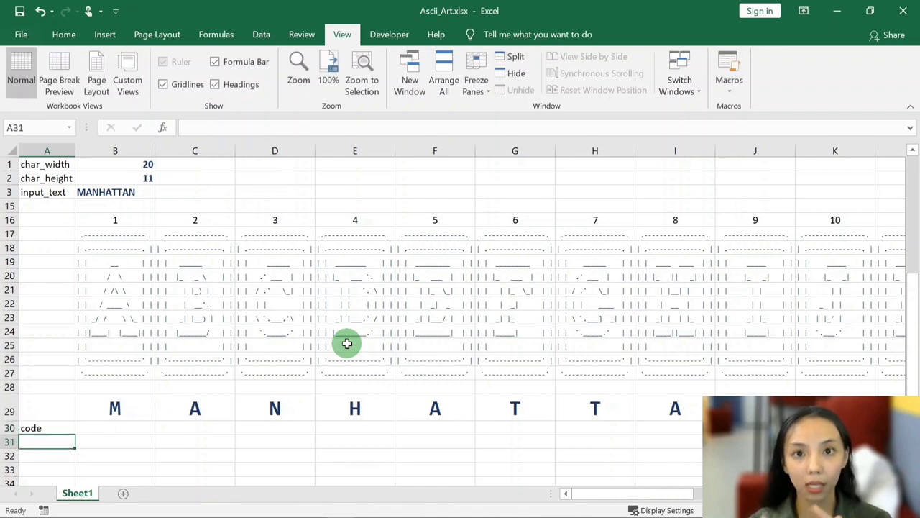
pyautogui.press('Up')
pyautogui.press('Up')
pyautogui.press('Up')
pyautogui.press('Up')
pyautogui.press('Up')
pyautogui.press('Up')
pyautogui.press('Up')
pyautogui.press('Up')
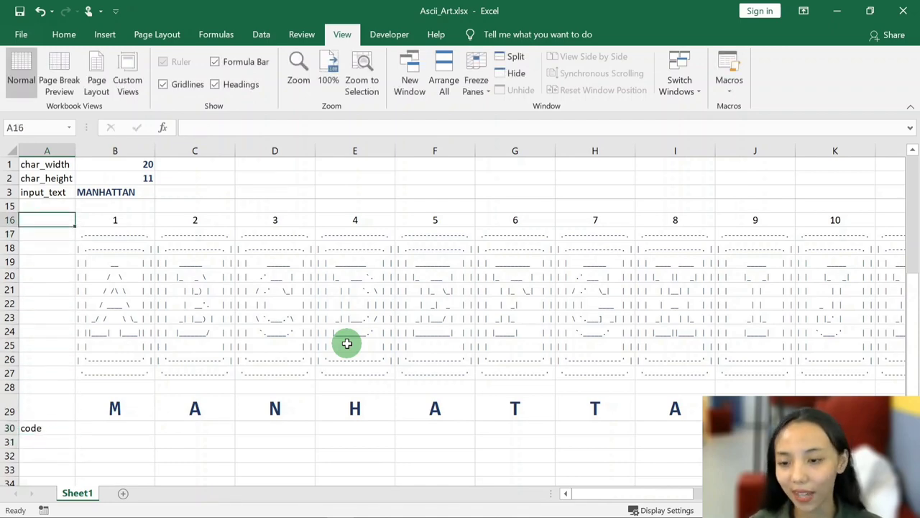
pyautogui.write('code')
pyautogui.press('Return')
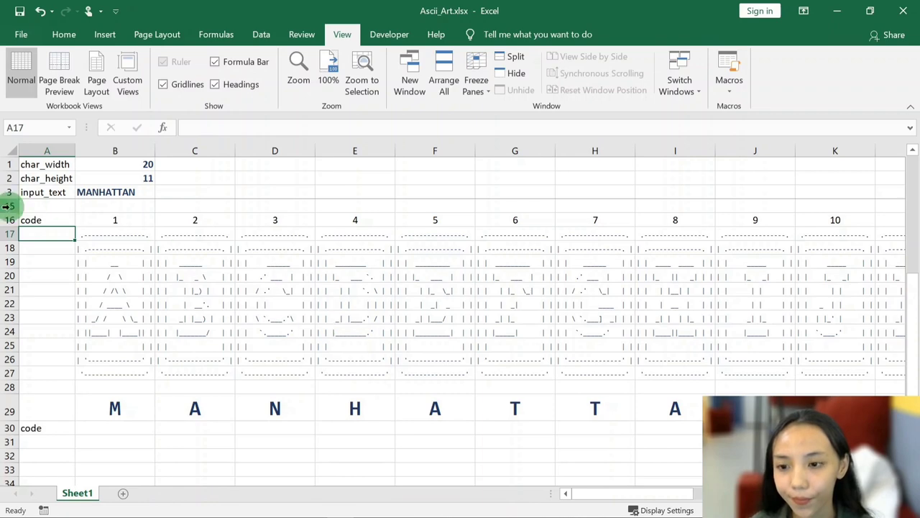
# - Recheck the C29 and B16 formulas, select B30, and switch windows
pyautogui.moveTo(35, 218); pyautogui.dragTo(144, 220)
pyautogui.moveTo(39, 428); pyautogui.dragTo(144, 432)
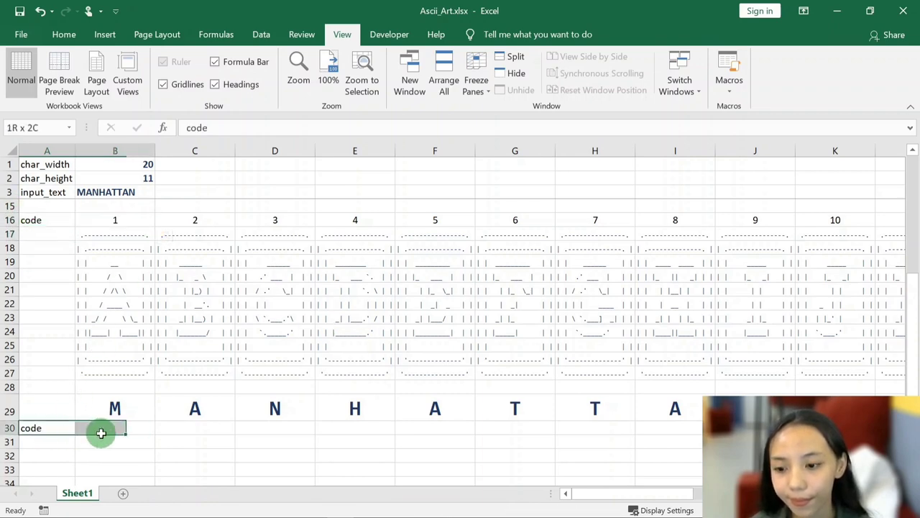
pyautogui.click(206, 429)
pyautogui.click(204, 419)
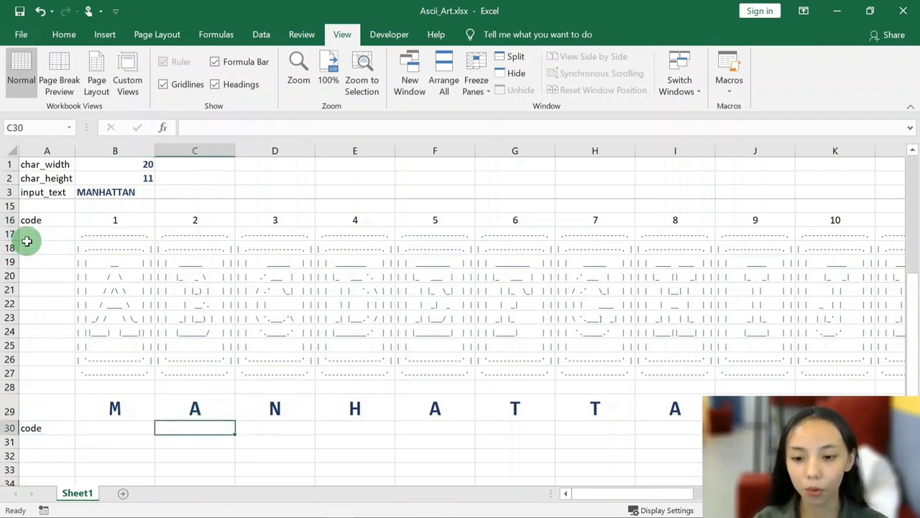
pyautogui.click(101, 221)
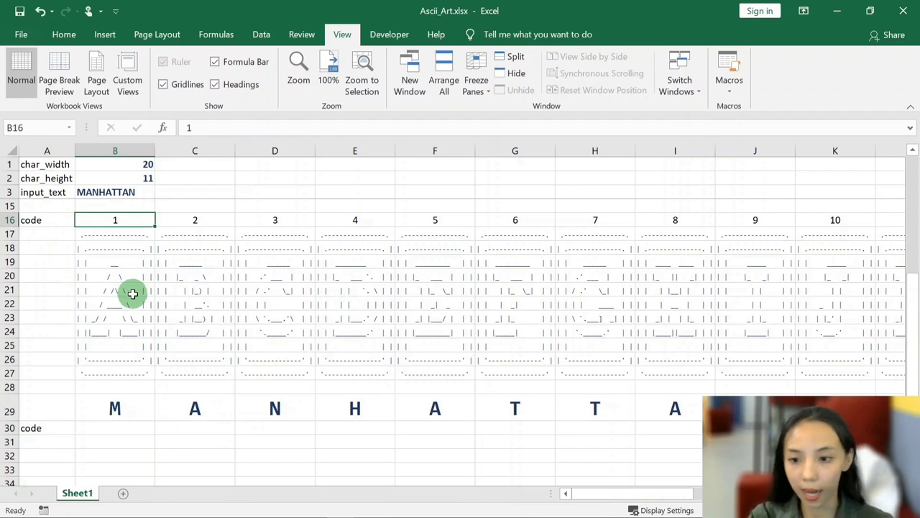
pyautogui.click(105, 429)
pyautogui.hotkey('alt', 'Tab')
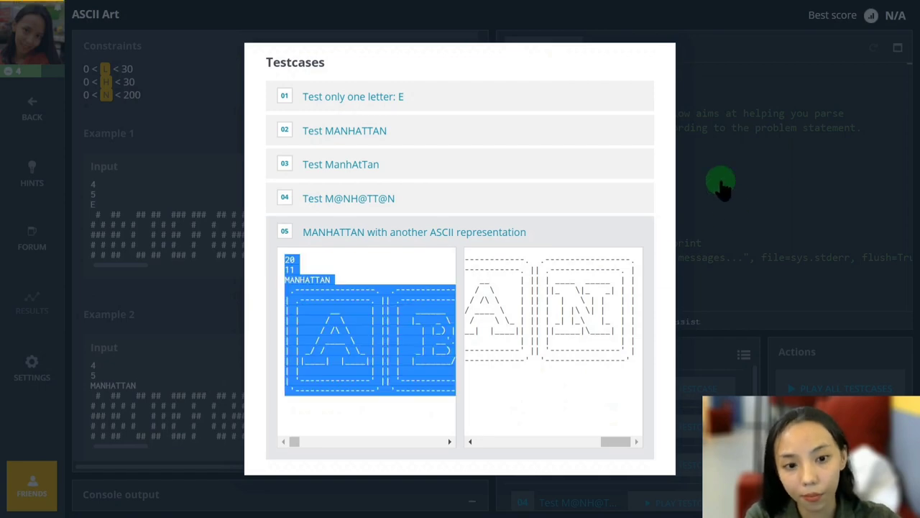
# - Close the test cases and read the ASCII Art puzzle's input description
pyautogui.click(722, 184)
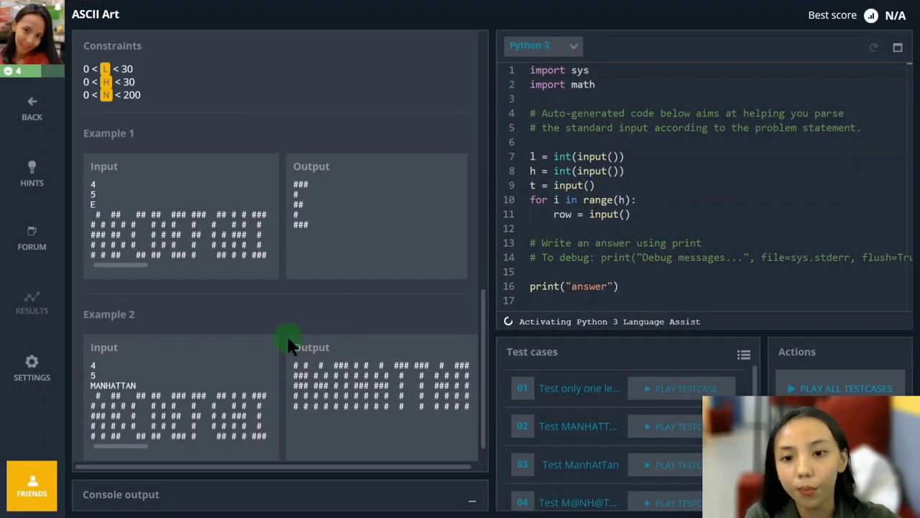
pyautogui.moveTo(94, 215); pyautogui.dragTo(219, 218)
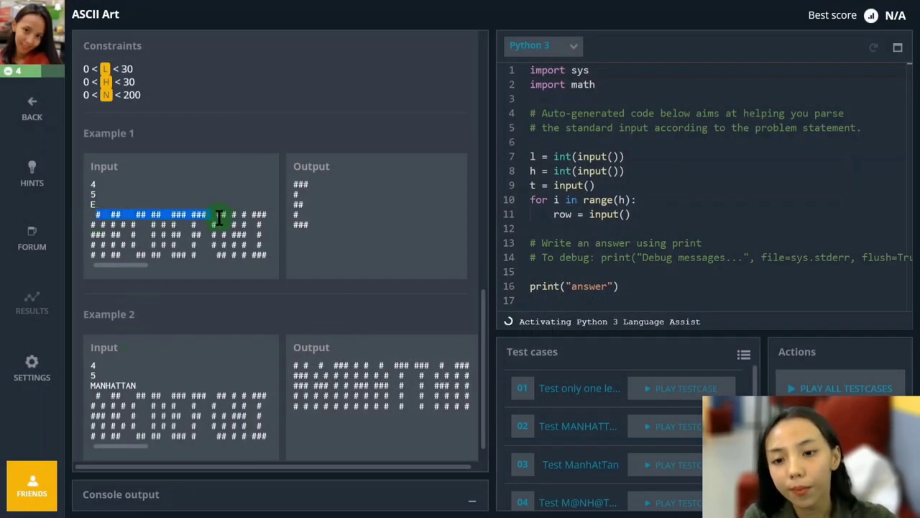
pyautogui.scroll(2, 244, 249)
pyautogui.scroll(2, 245, 249)
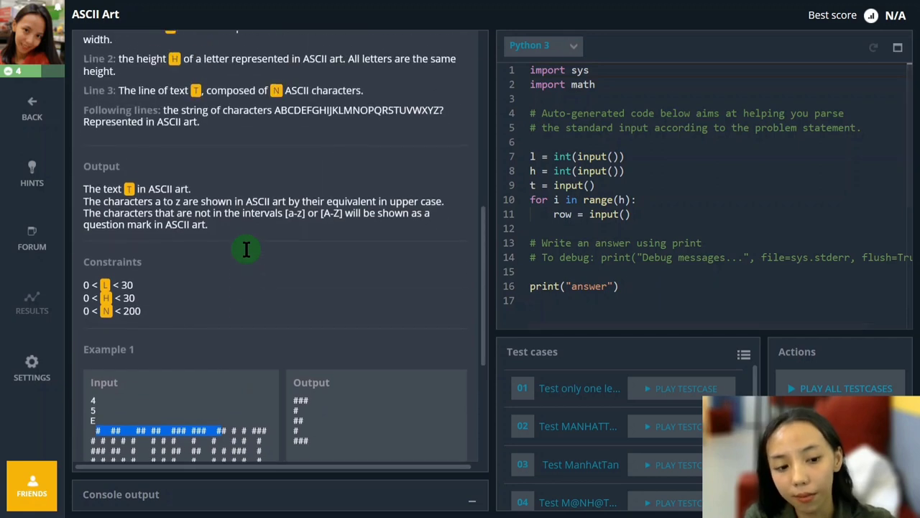
pyautogui.scroll(1, 246, 248)
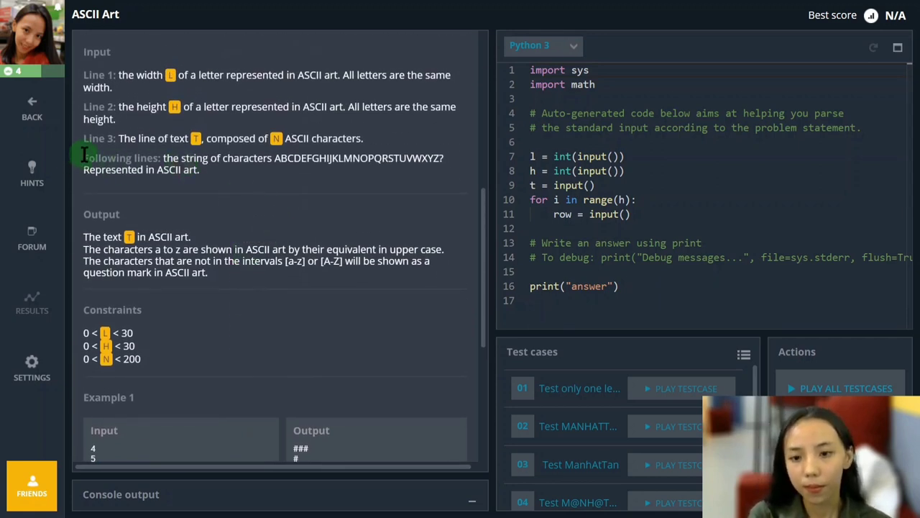
pyautogui.moveTo(83, 154); pyautogui.dragTo(218, 175)
pyautogui.click(221, 196)
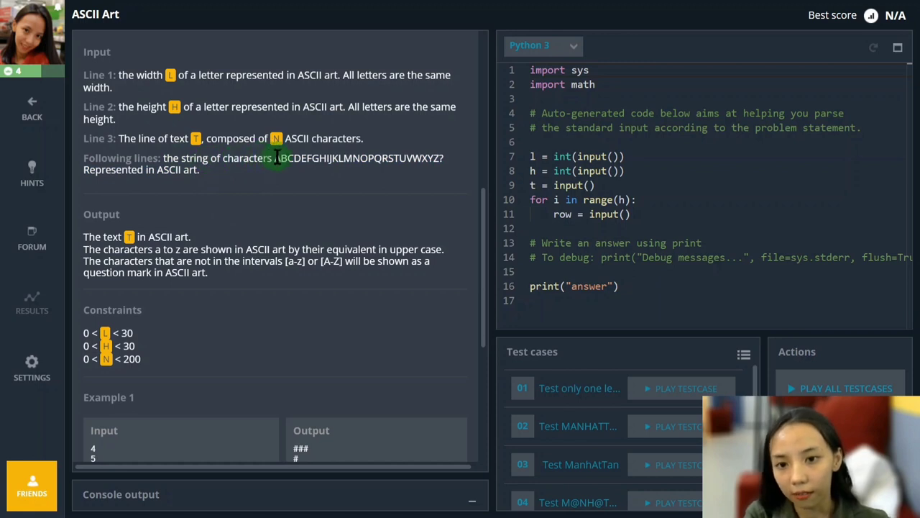
# - Copy the alphabet string ABCDEFGHIJKLMNOPQRSTUVWXYZ? and return to Excel
pyautogui.moveTo(277, 158); pyautogui.dragTo(425, 160)
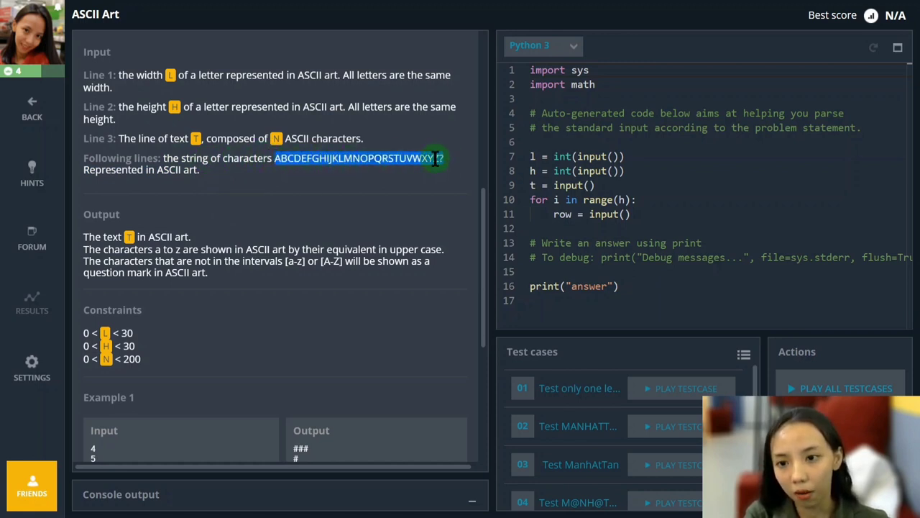
pyautogui.rightClick(447, 154)
pyautogui.click(451, 166)
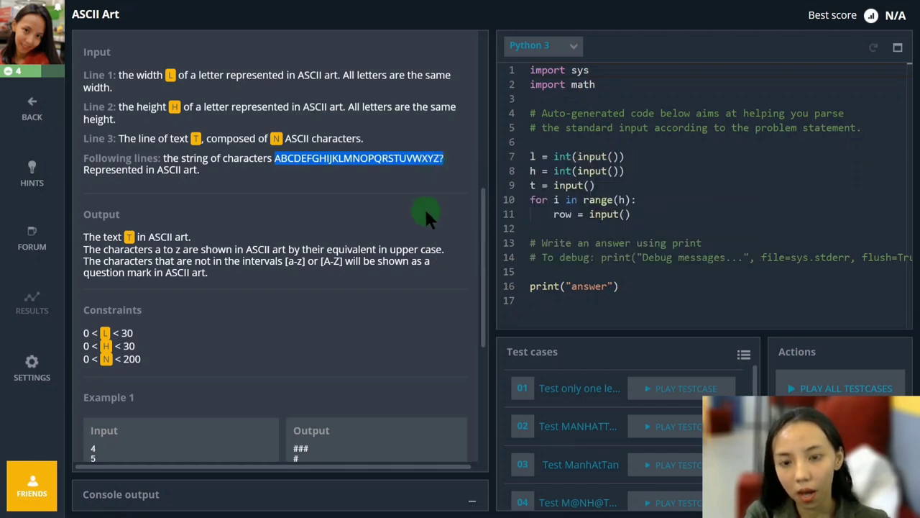
pyautogui.hotkey('alt', 'Tab')
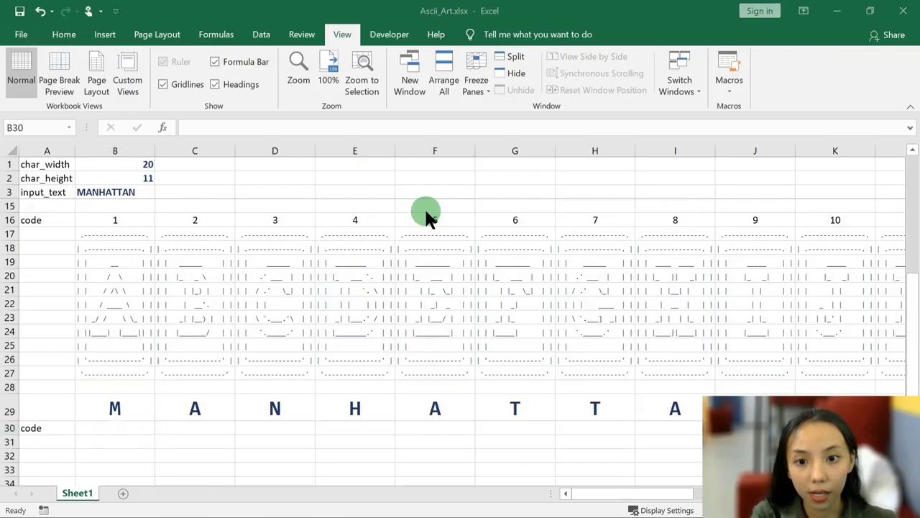
# - Paste ABCDEFGHIJKLMNOPQRSTUVWXYZ? into F1 as unformatted Text via Paste Special
pyautogui.scroll(4, 425, 211)
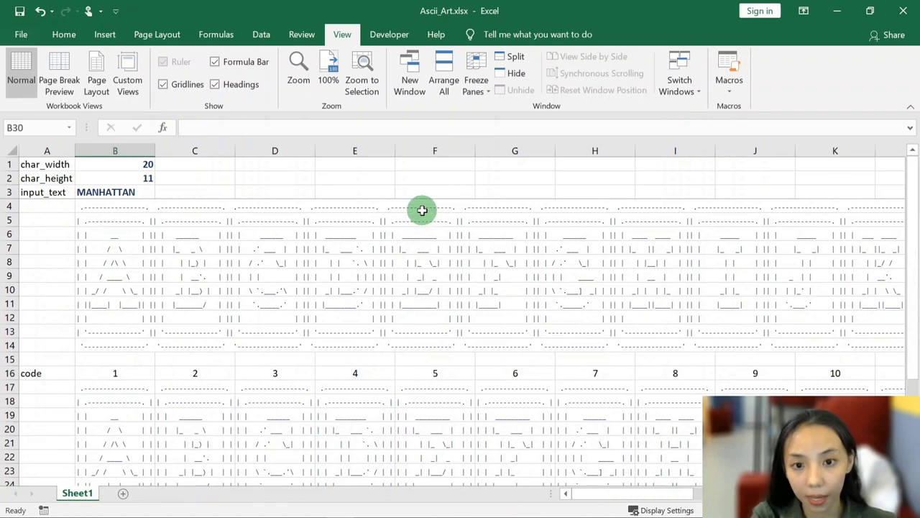
pyautogui.click(441, 165)
pyautogui.click(320, 127)
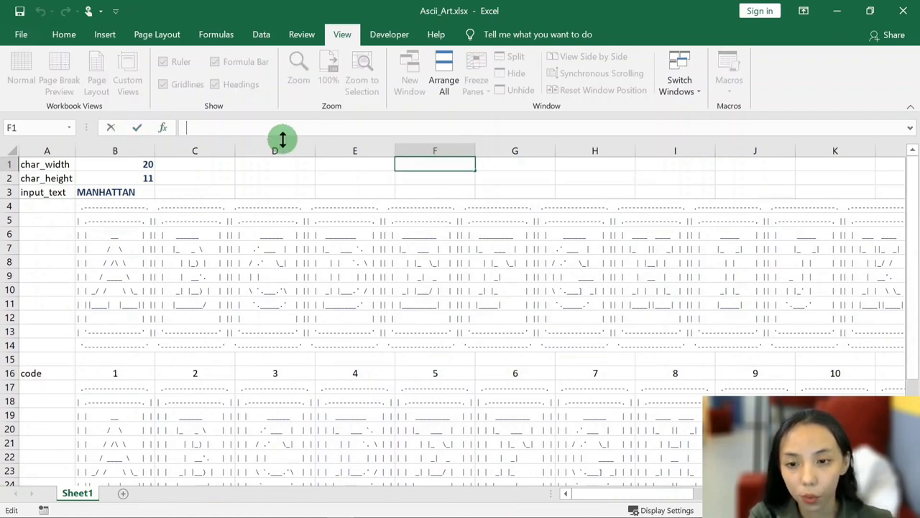
pyautogui.click(111, 127)
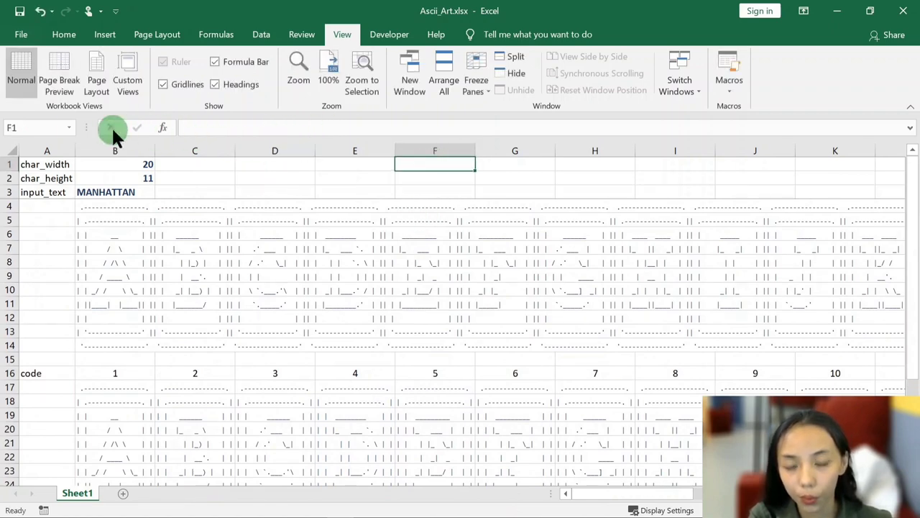
pyautogui.click(63, 34)
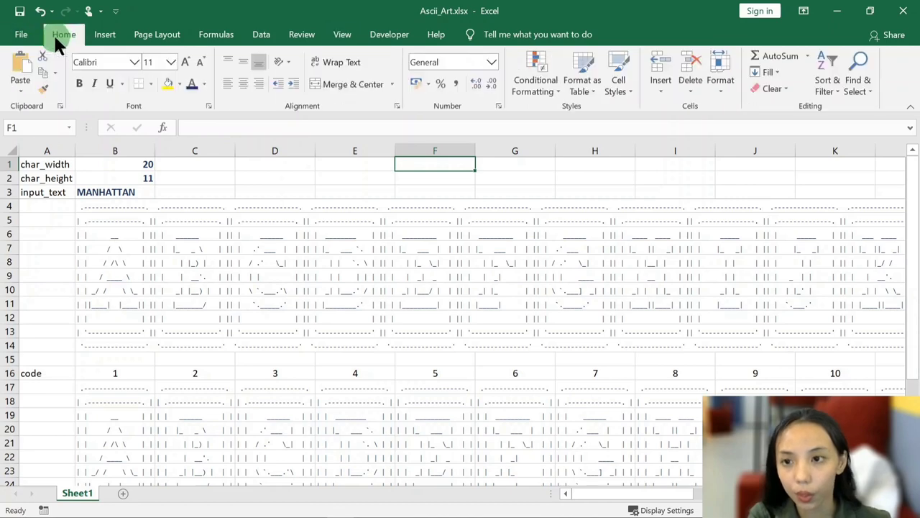
pyautogui.click(21, 87)
pyautogui.click(49, 168)
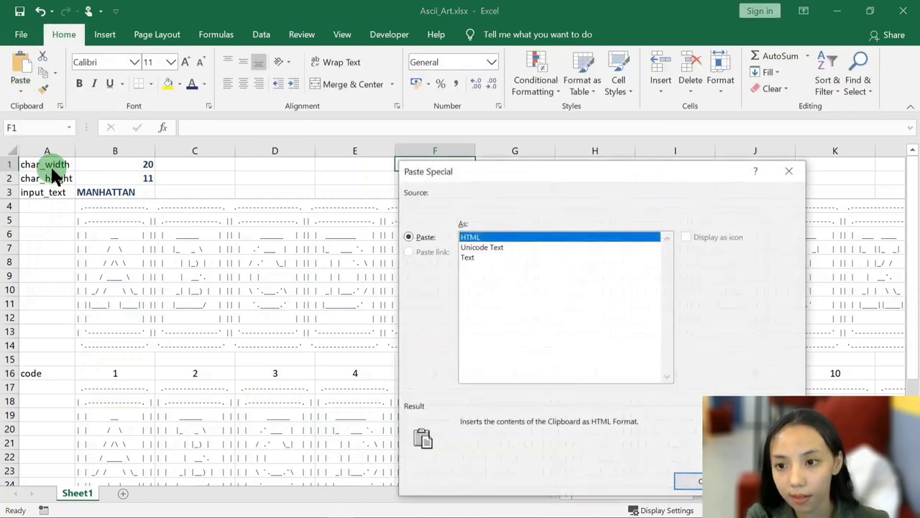
pyautogui.click(468, 257)
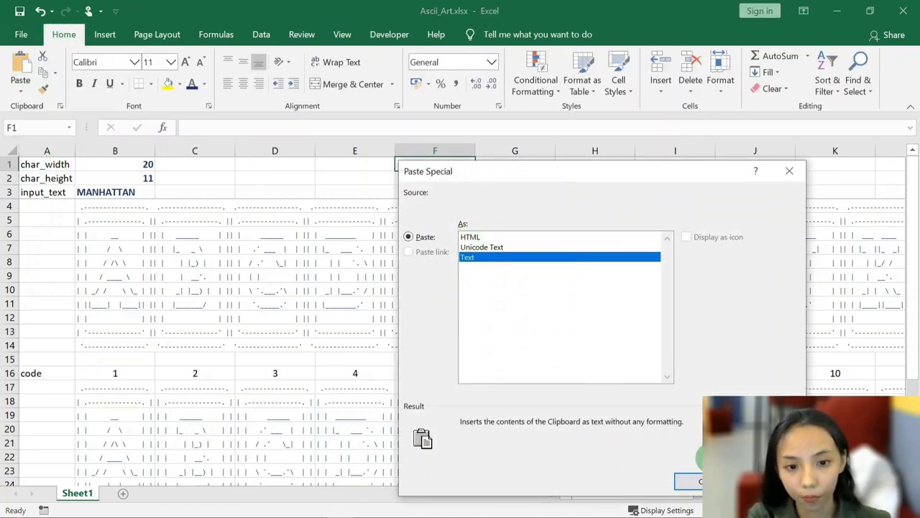
pyautogui.click(696, 481)
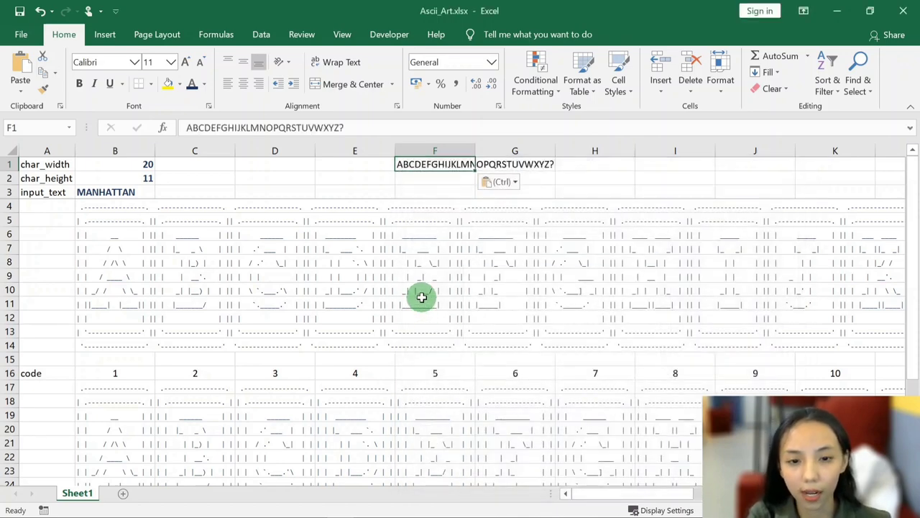
# - Type the label all_chars into cell E1
pyautogui.press('Left')
pyautogui.write('a')
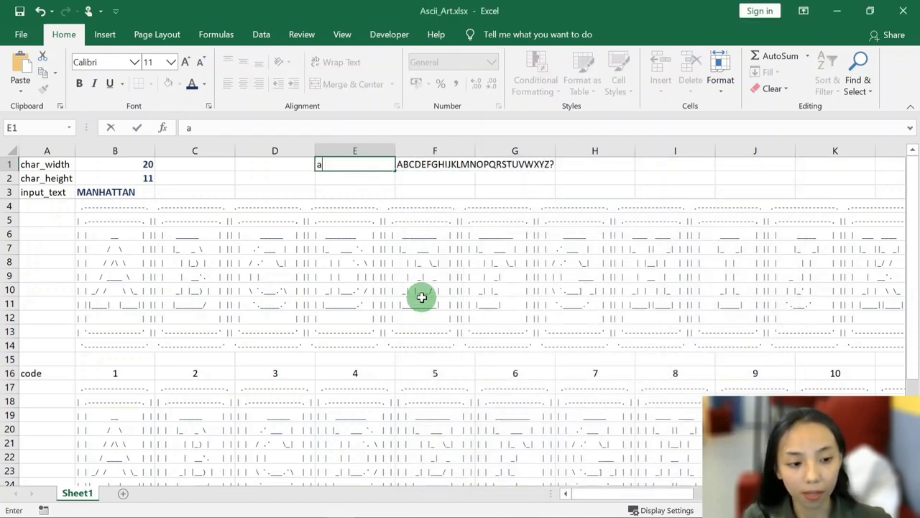
pyautogui.write('ll_chars')
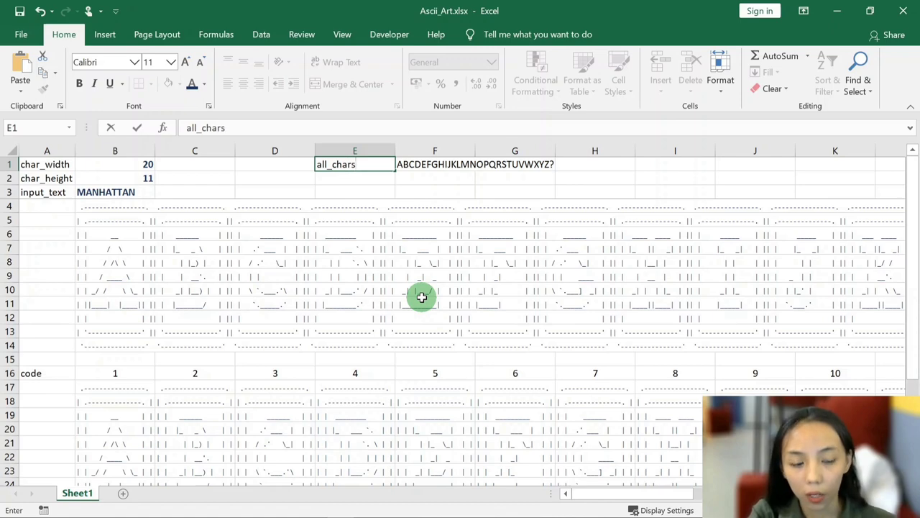
pyautogui.press('Return')
pyautogui.press('Up')
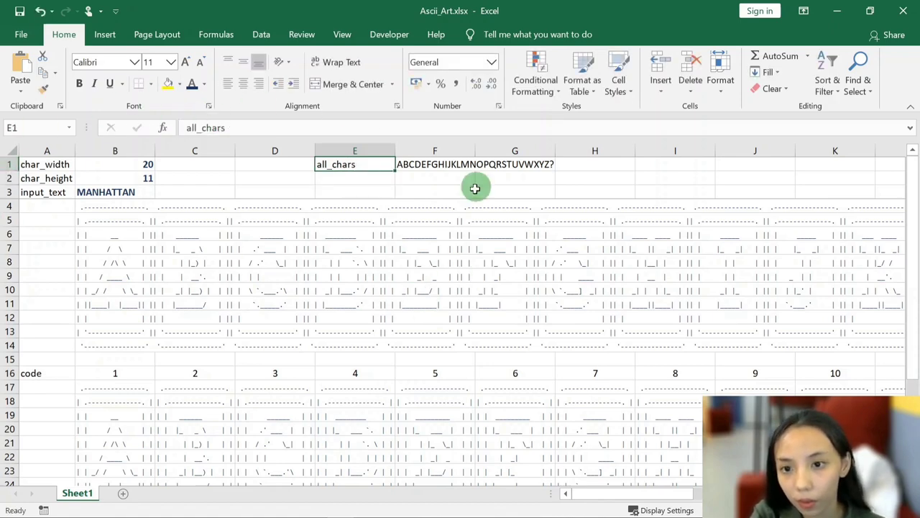
# - Confirm the alphabet cell F1 carries the defined name all_chars
pyautogui.click(433, 166)
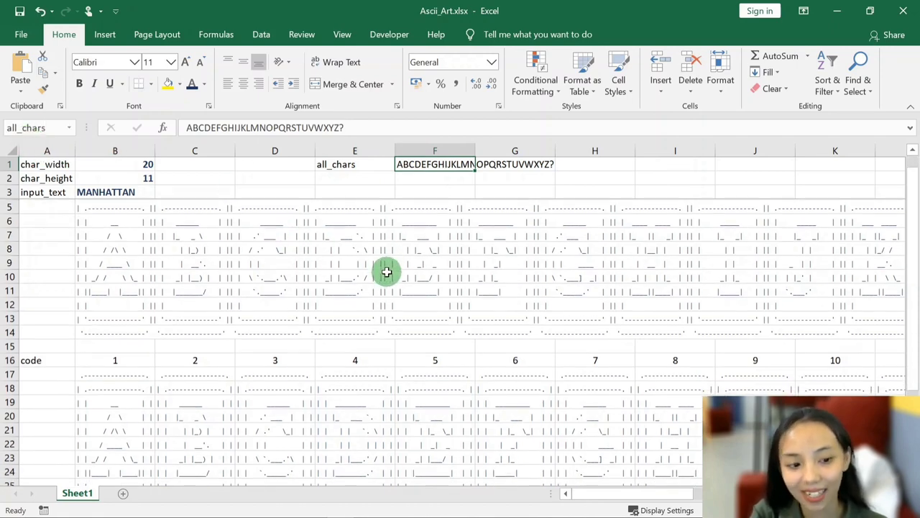
pyautogui.scroll(-2, 386, 272)
pyautogui.click(105, 359)
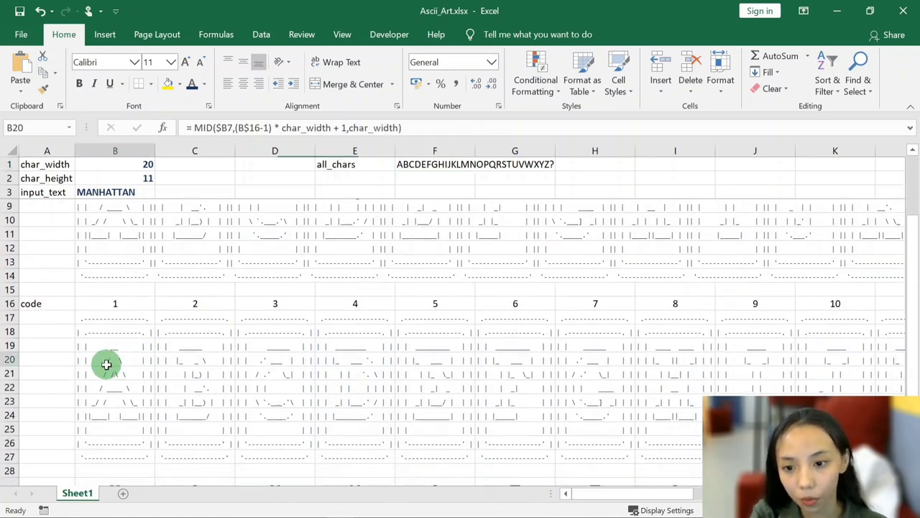
pyautogui.click(411, 164)
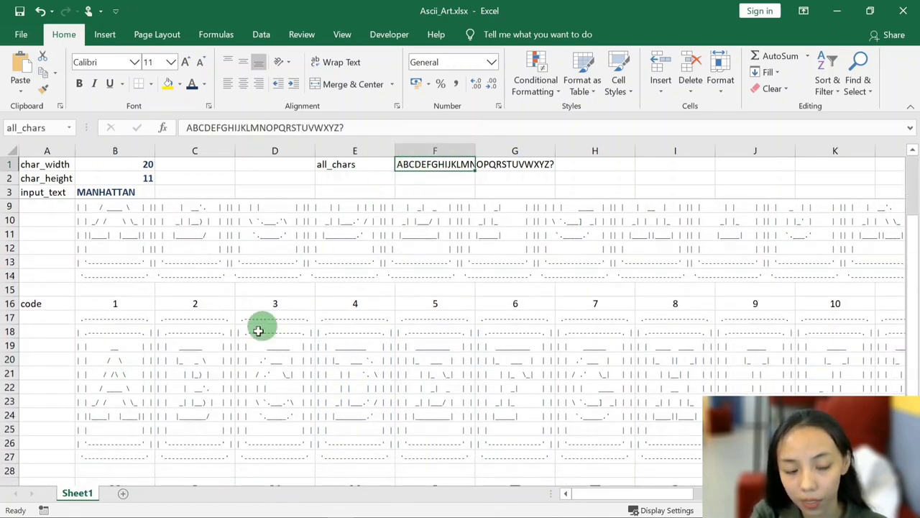
pyautogui.click(410, 162)
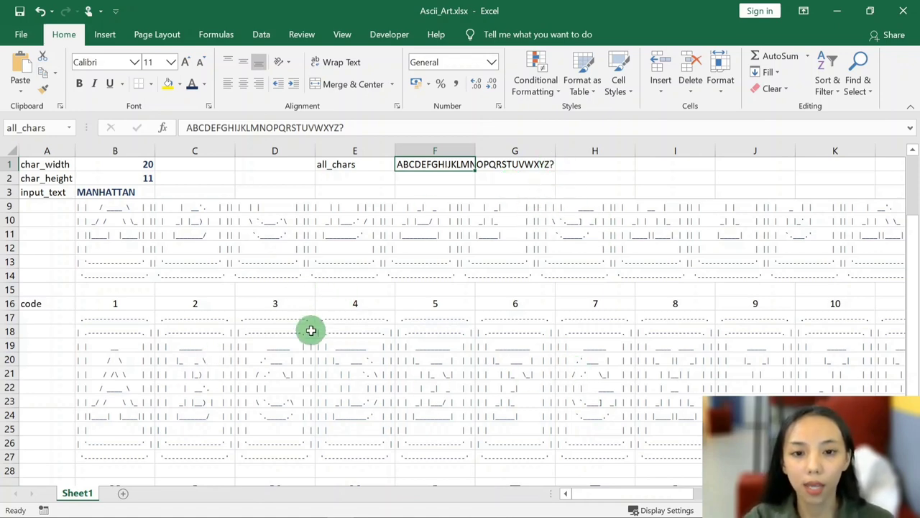
pyautogui.scroll(-2, 311, 330)
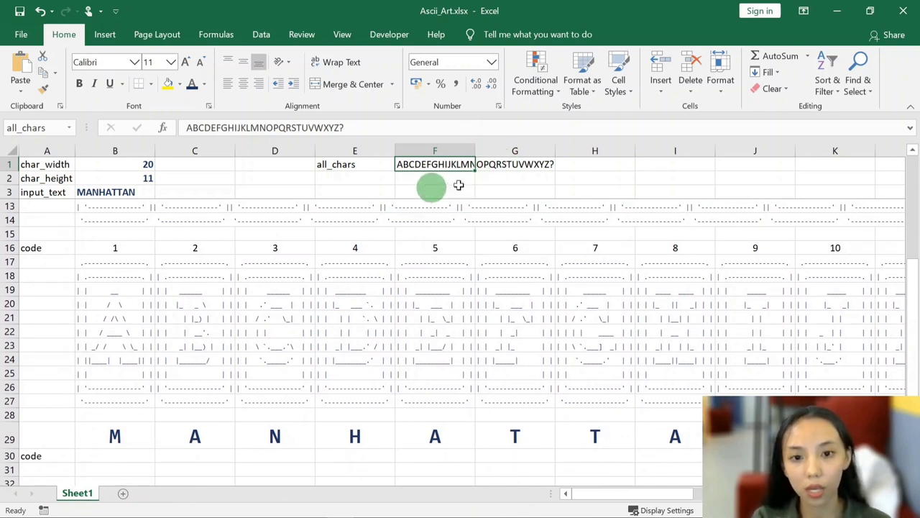
# - Select B30 and search Insert Function for a find-text-inside-text function
pyautogui.click(111, 455)
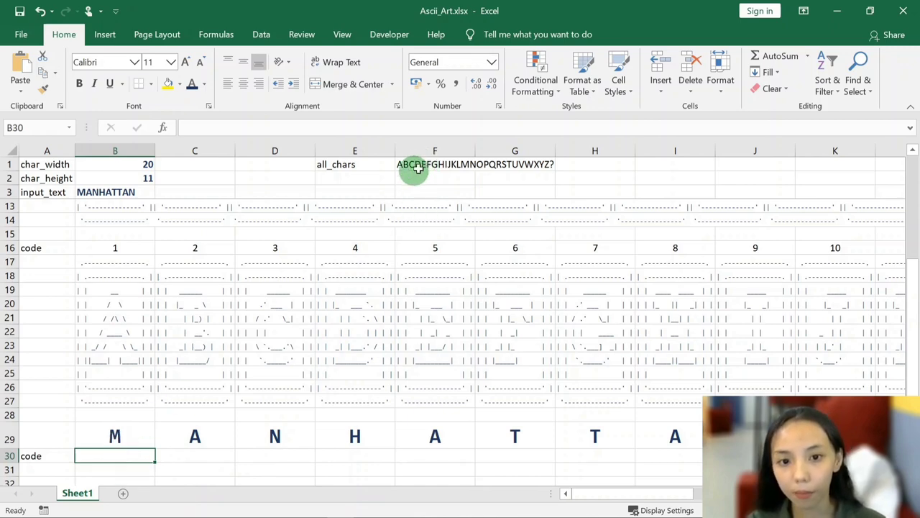
pyautogui.click(163, 127)
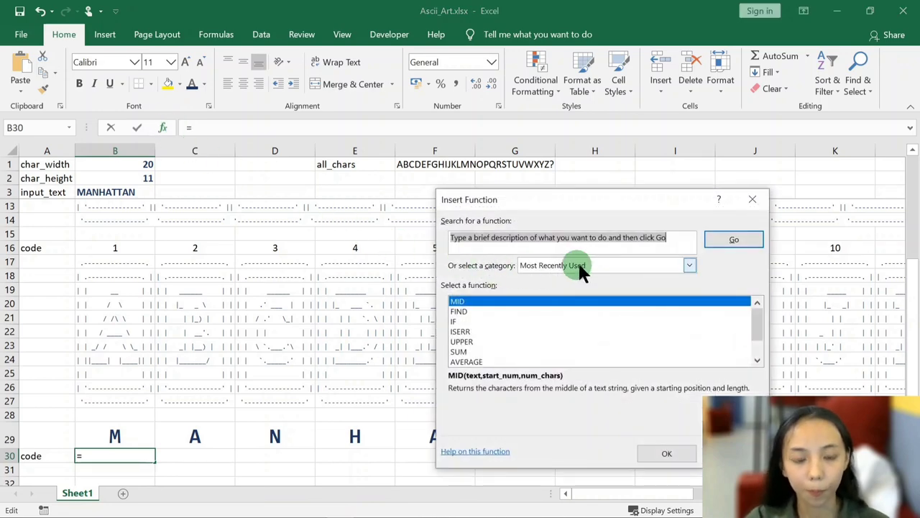
pyautogui.click(580, 265)
pyautogui.click(564, 360)
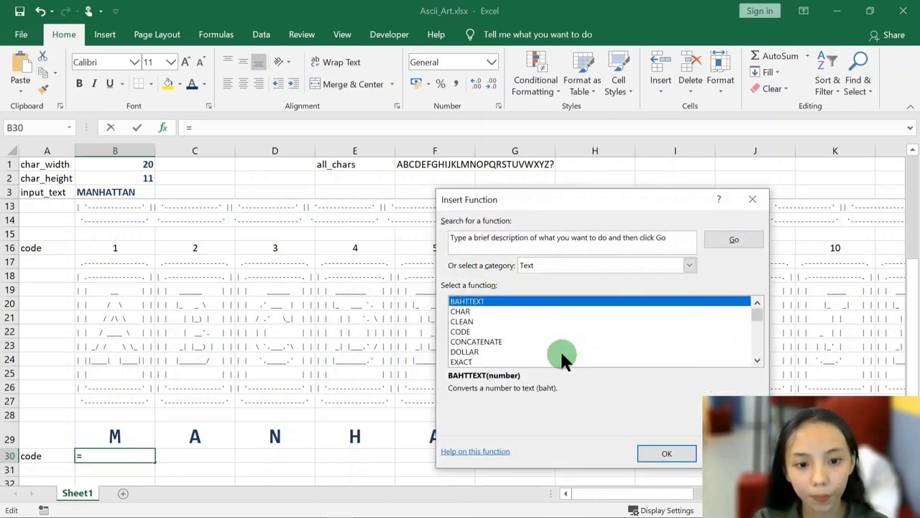
pyautogui.click(530, 242)
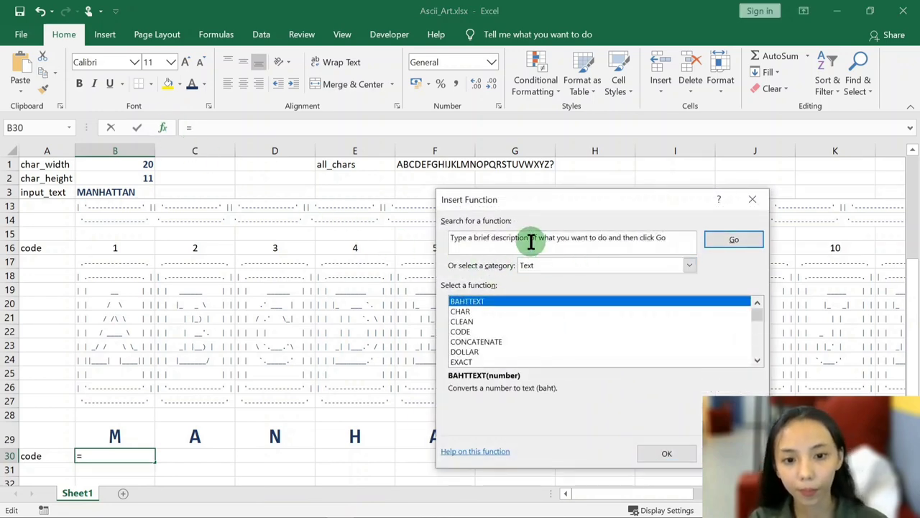
pyautogui.tripleClick(440, 239)
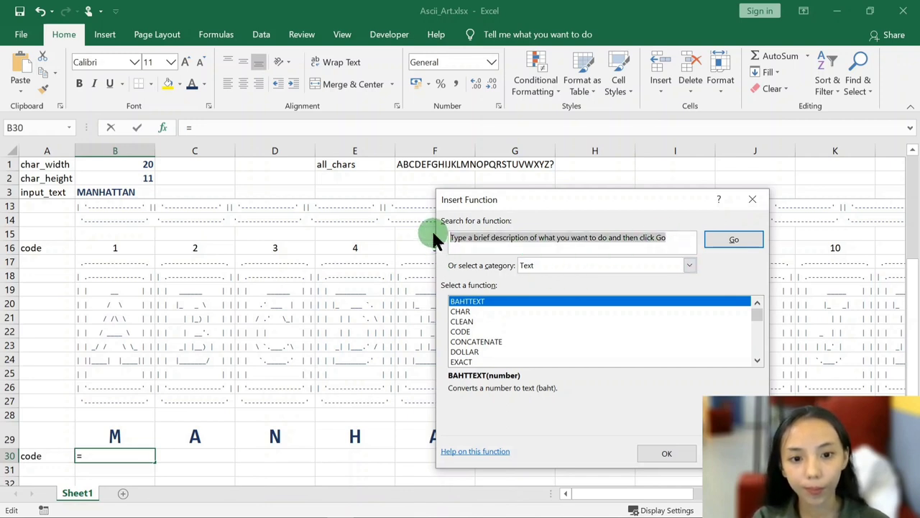
pyautogui.write('find a ')
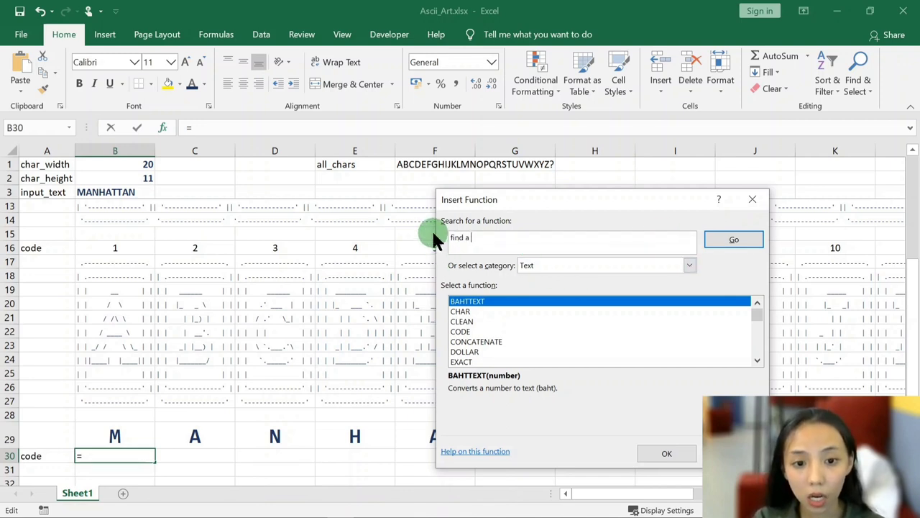
pyautogui.write('text inside a tex')
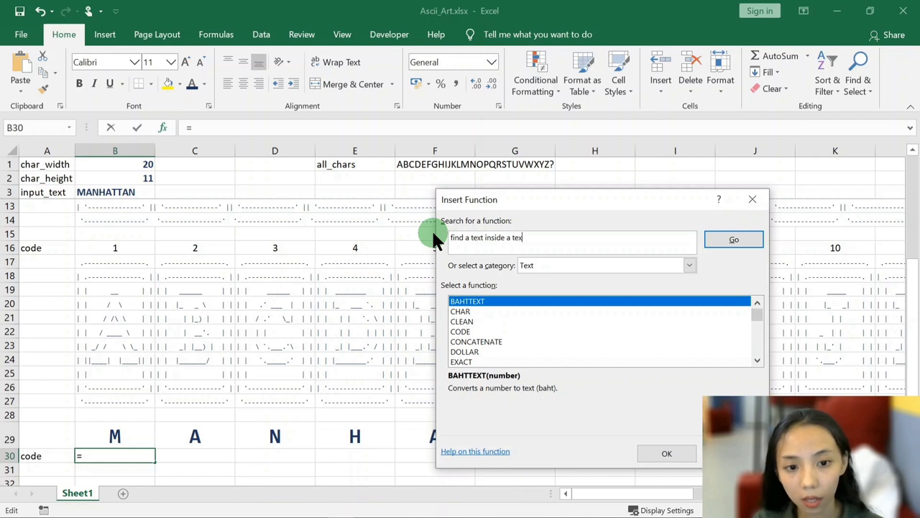
pyautogui.write('t')
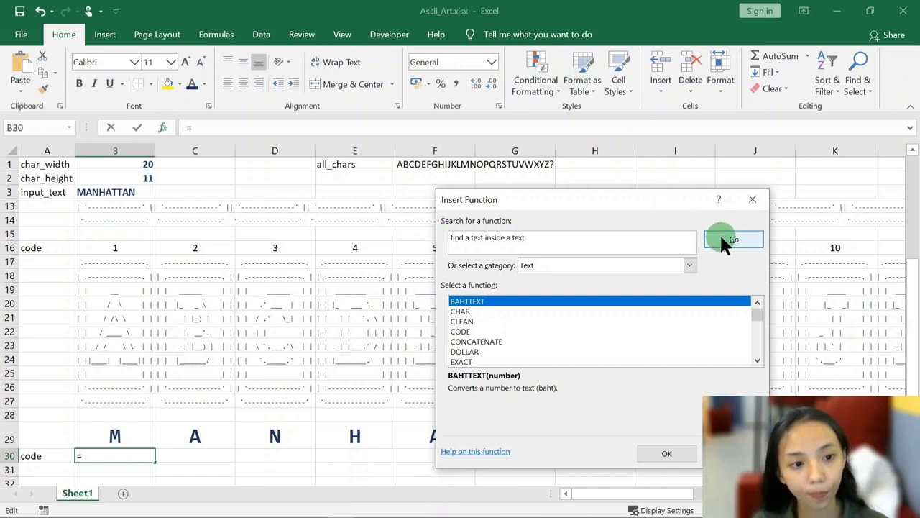
pyautogui.click(726, 239)
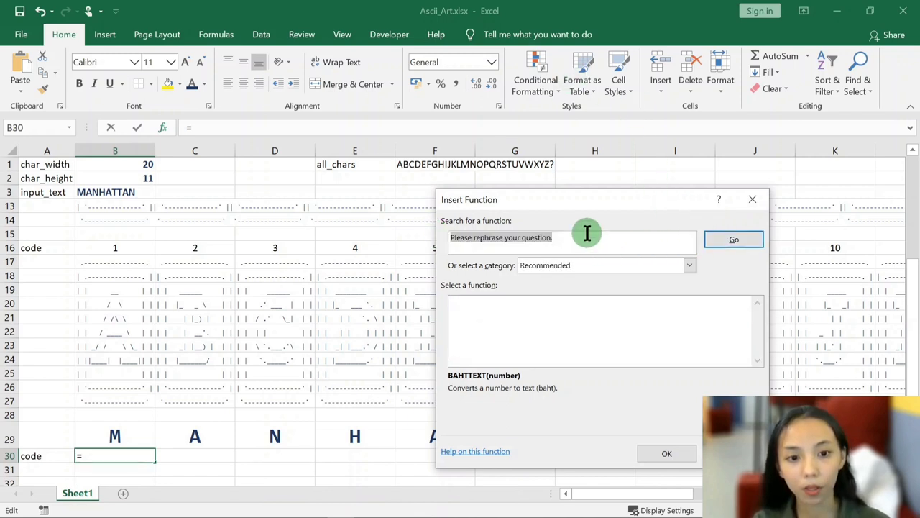
pyautogui.write('find')
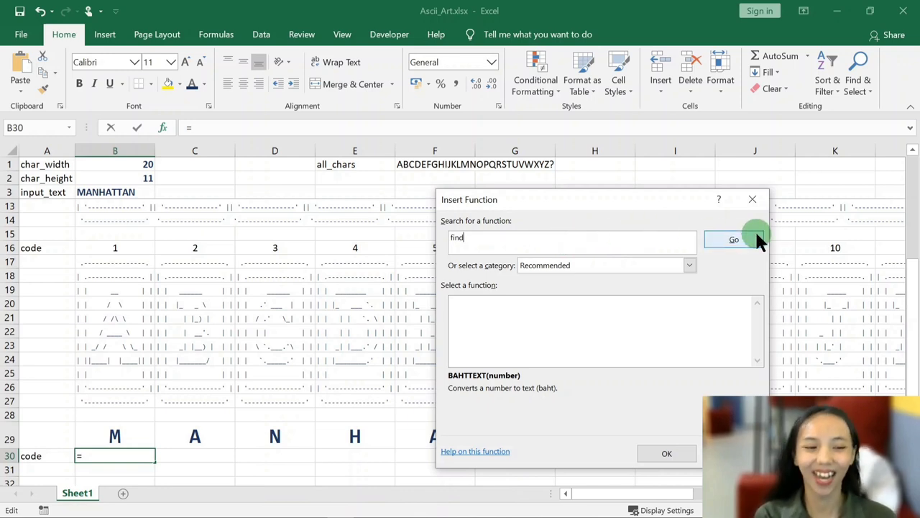
pyautogui.click(733, 239)
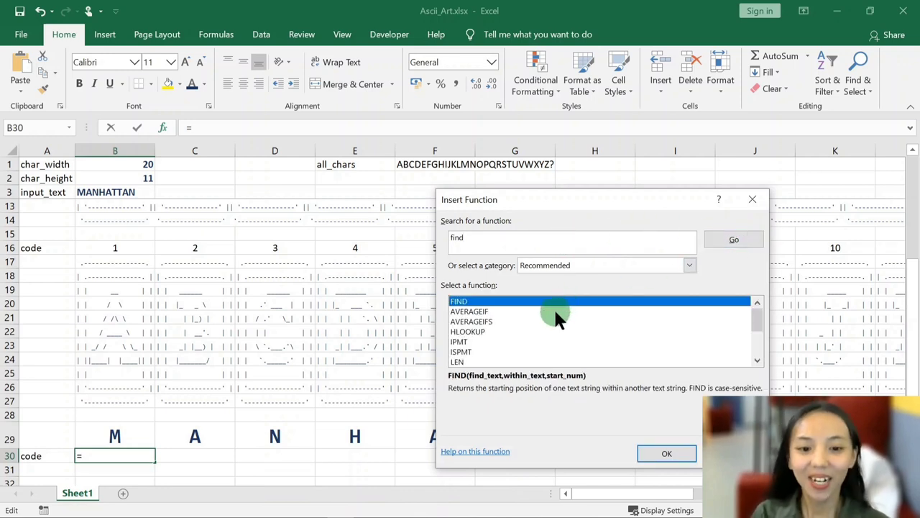
# - Choose FIND from the Text category to open its argument form
pyautogui.click(583, 265)
pyautogui.click(568, 368)
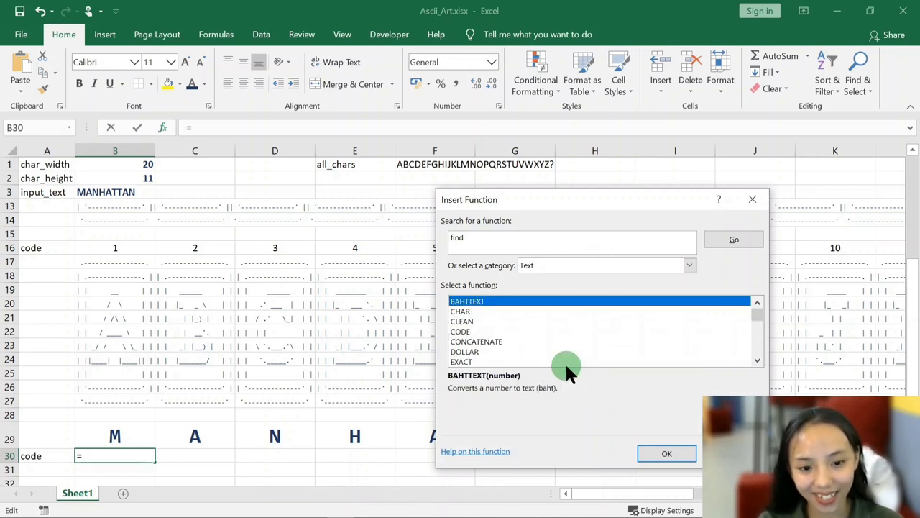
pyautogui.scroll(-1, 523, 325)
pyautogui.scroll(-1, 523, 325)
pyautogui.scroll(-1, 523, 325)
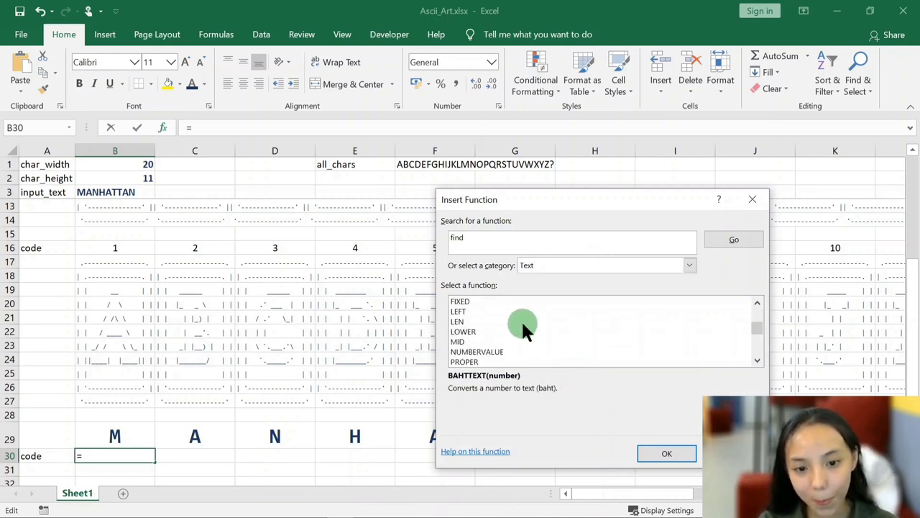
pyautogui.scroll(-1, 523, 325)
pyautogui.scroll(1, 521, 319)
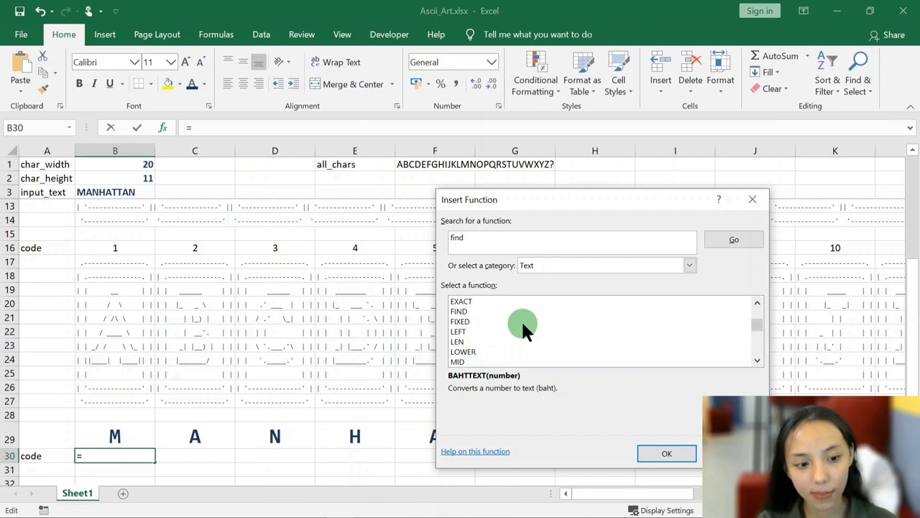
pyautogui.click(456, 311)
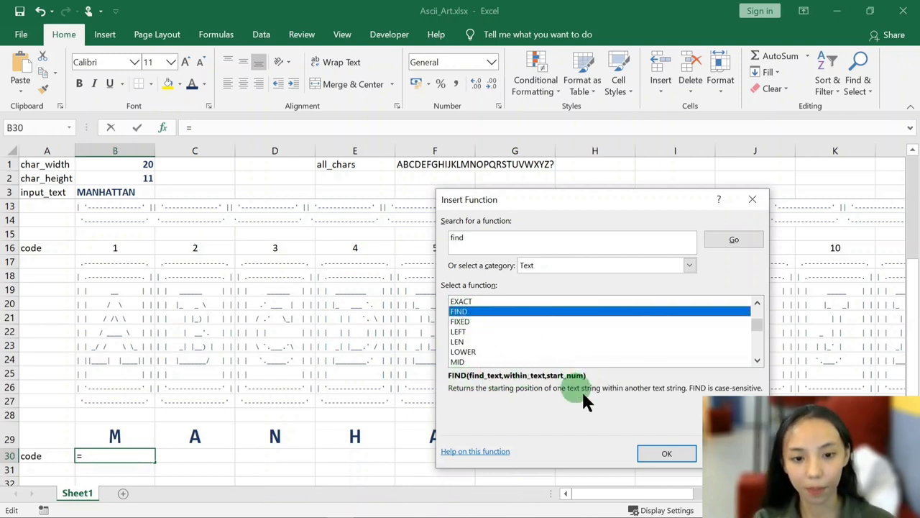
pyautogui.click(676, 456)
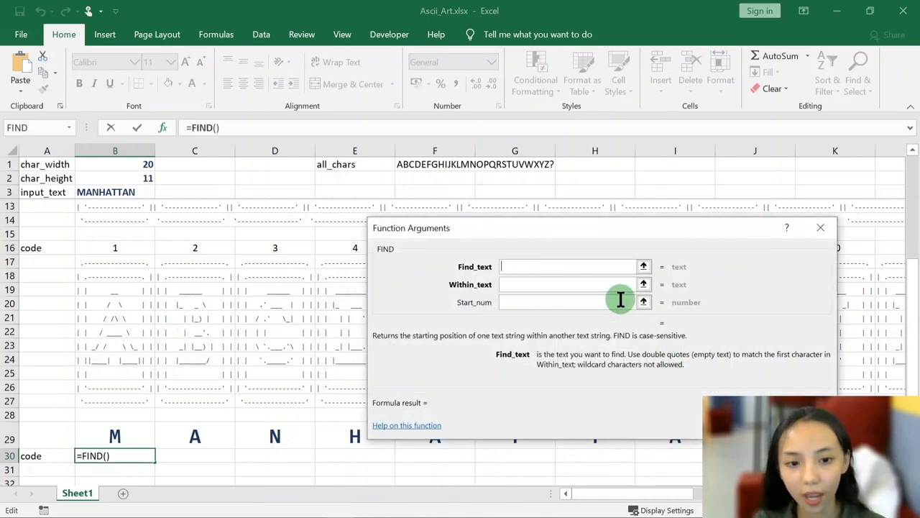
# - Set FIND's Find_text to B$29 and Within_text to all_chars, giving 13 in B30
pyautogui.moveTo(616, 298); pyautogui.dragTo(642, 267)
pyautogui.click(117, 433)
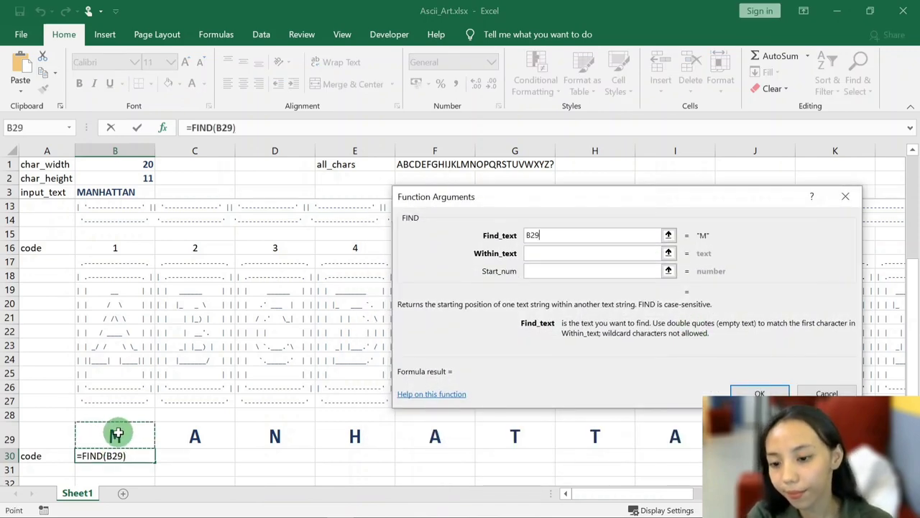
pyautogui.click(530, 234)
pyautogui.write('$')
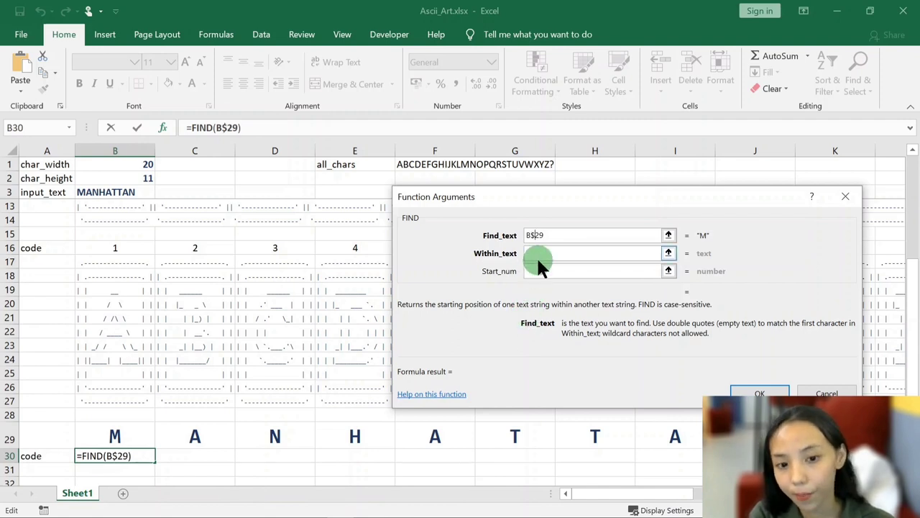
pyautogui.click(537, 256)
pyautogui.click(417, 164)
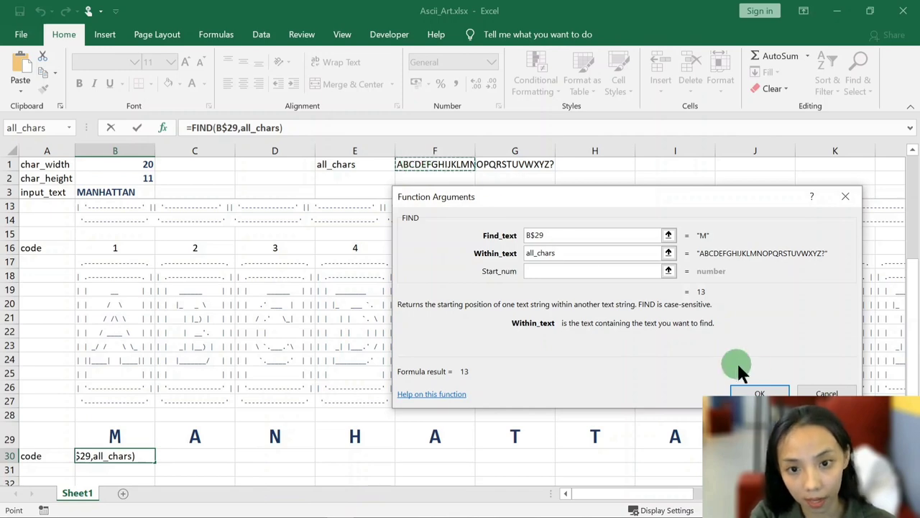
pyautogui.click(773, 393)
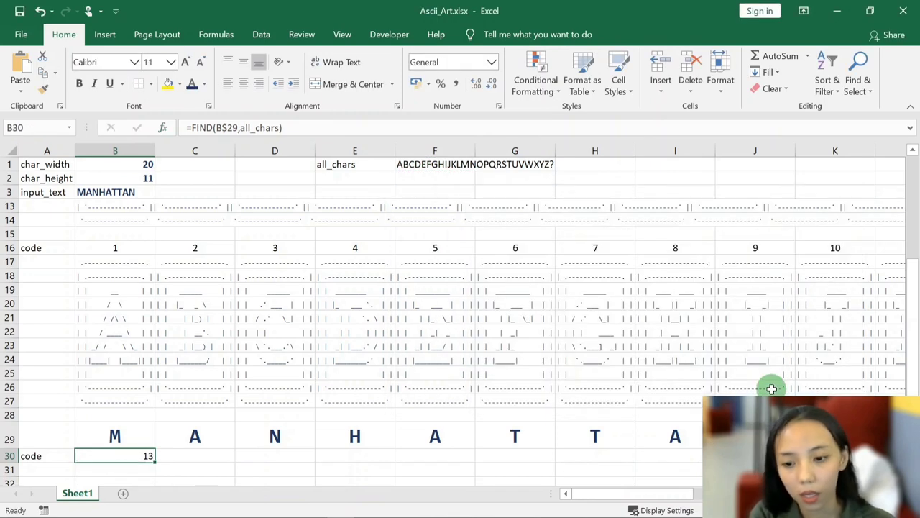
# - Copy B30's FIND formula across C30:J30
pyautogui.hotkey('ctrl', 'c')
pyautogui.hotkey('shift', 'Right')
pyautogui.hotkey('shift', 'Right')
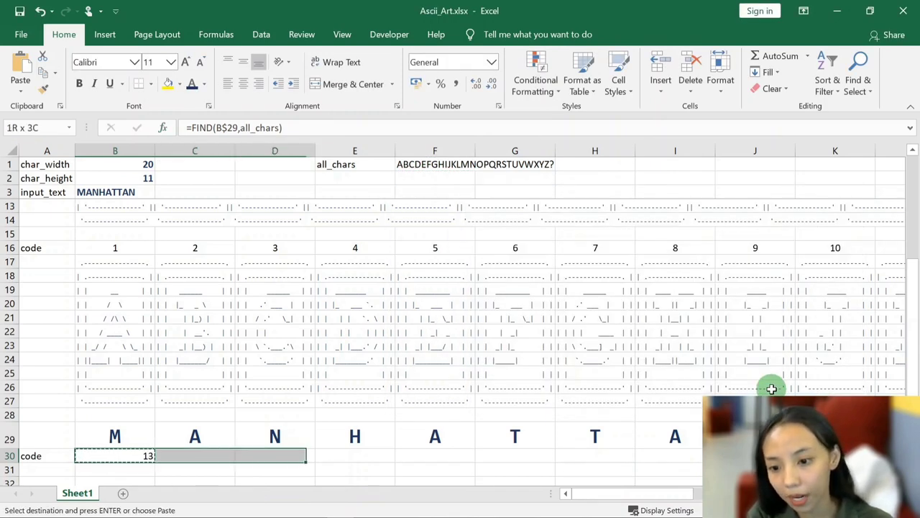
pyautogui.hotkey('shift', 'Right')
pyautogui.hotkey('shift', 'Right')
pyautogui.hotkey('shift', 'Right')
pyautogui.hotkey('shift', 'Right')
pyautogui.hotkey('shift', 'Right')
pyautogui.hotkey('shift', 'Right')
pyautogui.hotkey('ctrl', 'v')
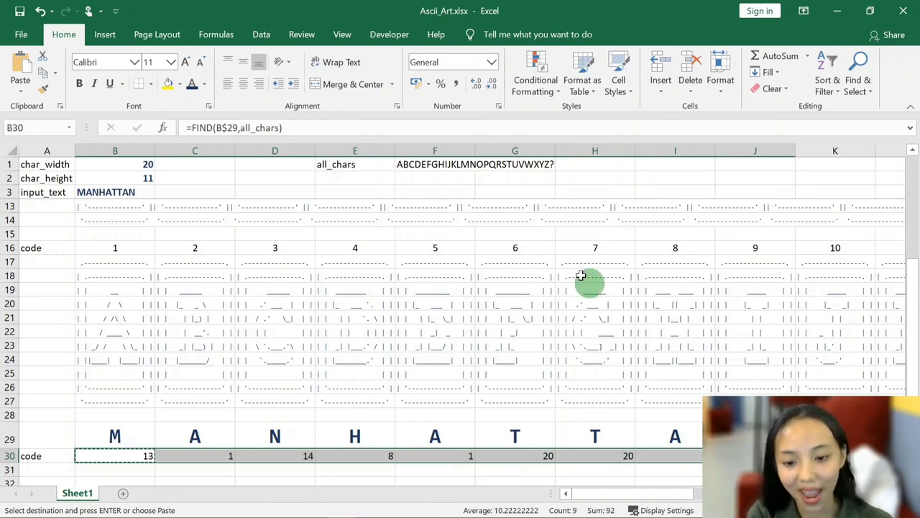
# - Centre the row-30 code numbers in B30:J30, then check the formulas behind the letter H and column I
pyautogui.click(242, 85)
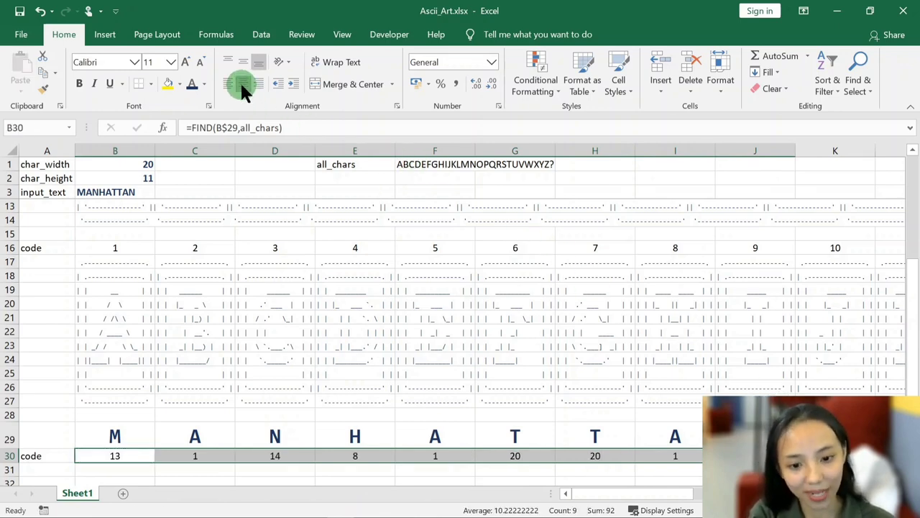
pyautogui.click(193, 455)
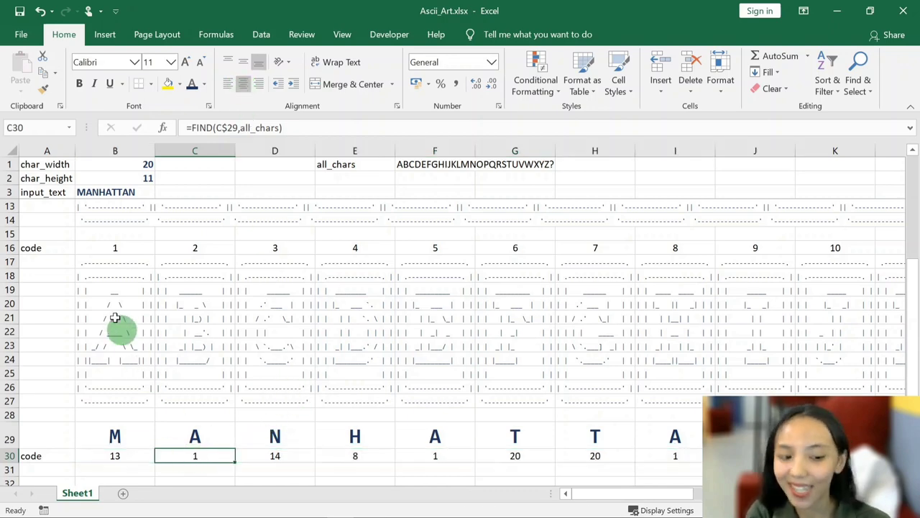
pyautogui.click(112, 248)
pyautogui.moveTo(349, 435); pyautogui.dragTo(346, 456)
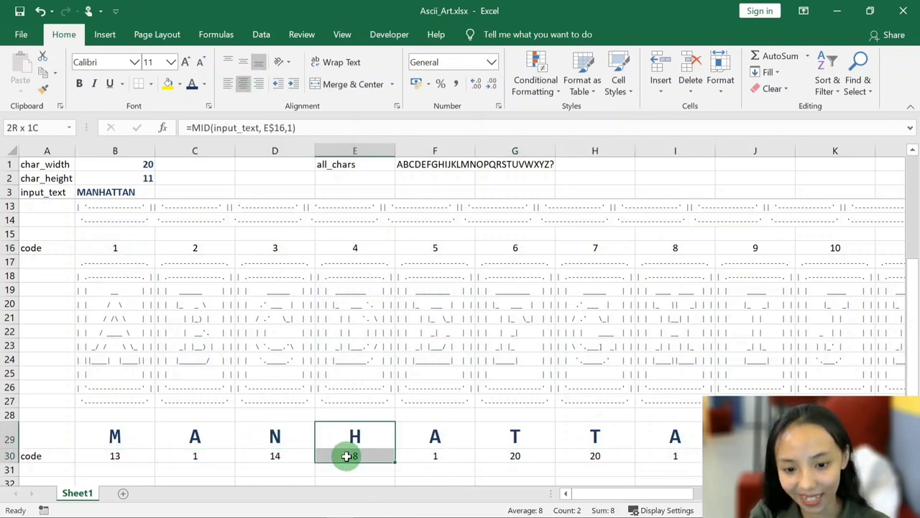
pyautogui.scroll(1, 532, 345)
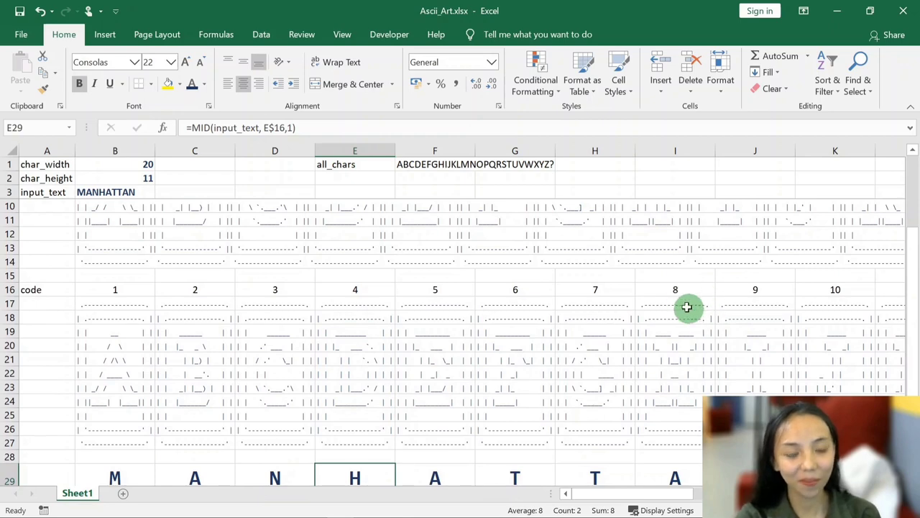
pyautogui.moveTo(674, 295); pyautogui.dragTo(674, 440)
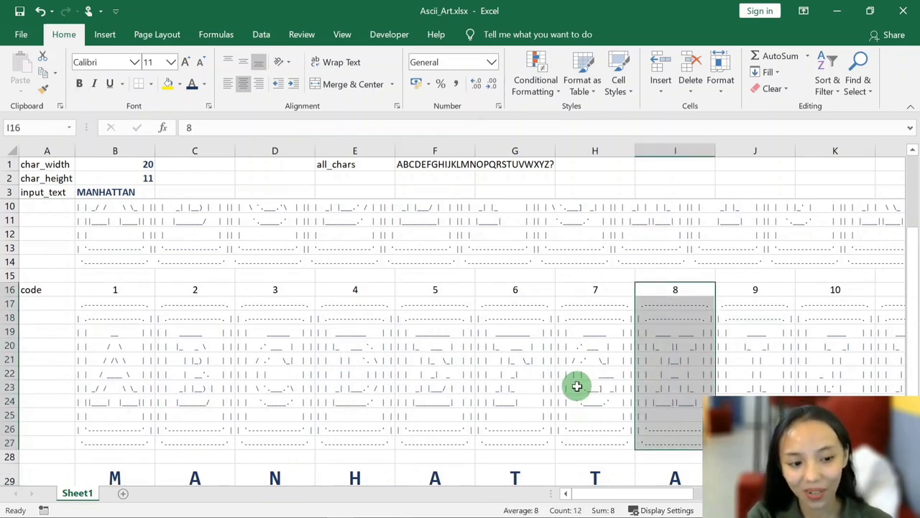
# - After reviewing the ASCII-art formulas in rows 16–29, begin a new formula in B32 with '='
pyautogui.scroll(-2, 577, 386)
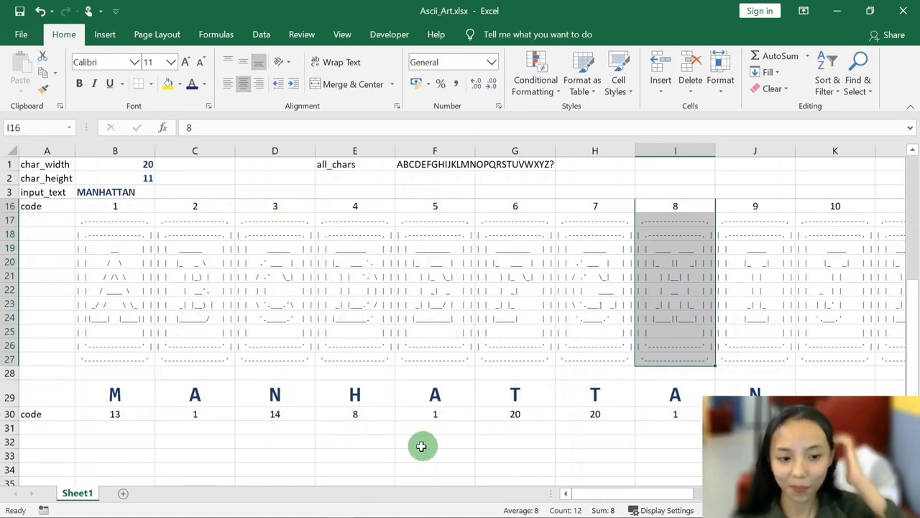
pyautogui.scroll(-1, 403, 450)
pyautogui.scroll(2, 151, 456)
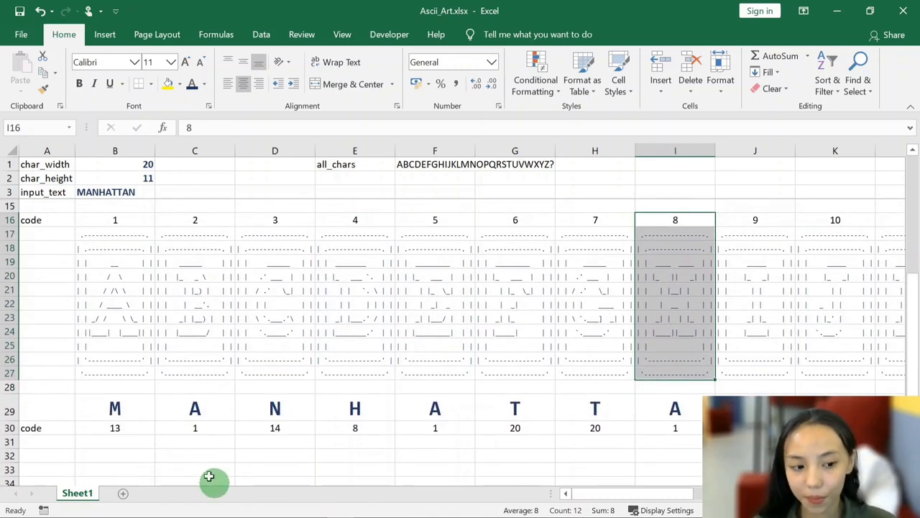
pyautogui.scroll(-1, 130, 388)
pyautogui.moveTo(115, 220); pyautogui.dragTo(120, 331)
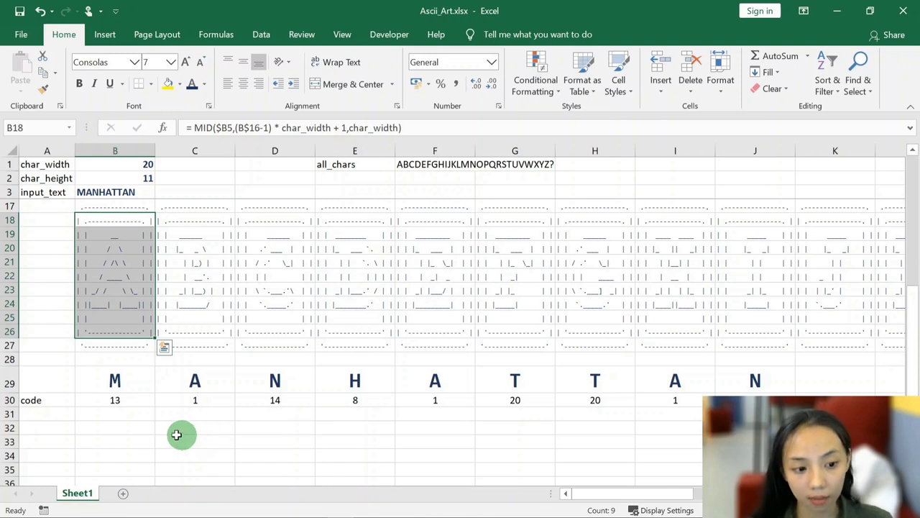
pyautogui.click(131, 430)
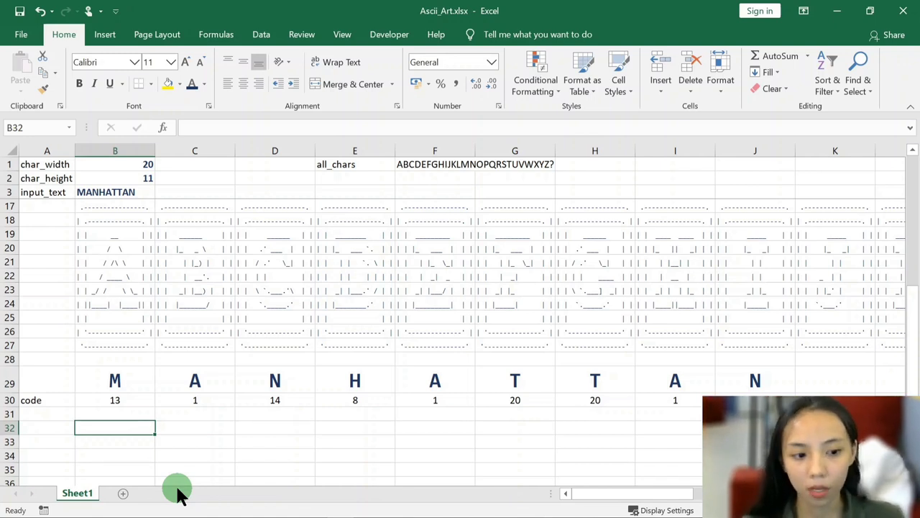
pyautogui.write('=')
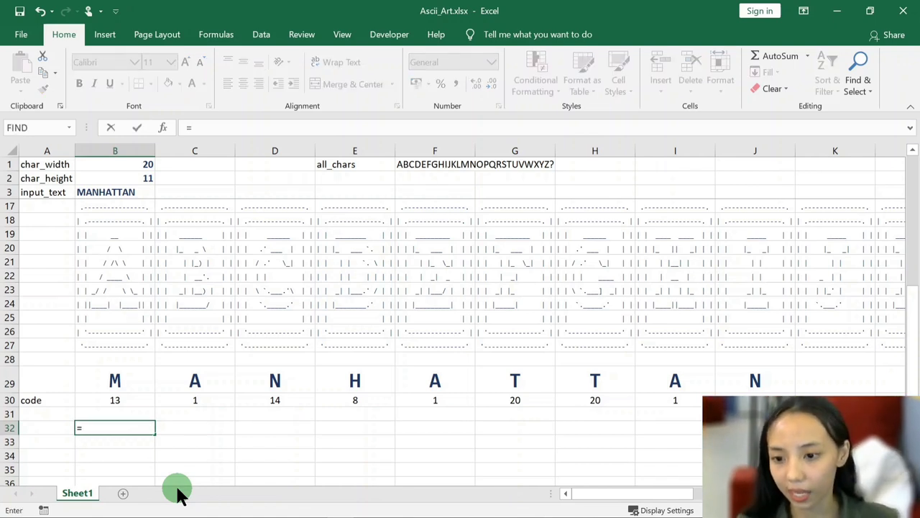
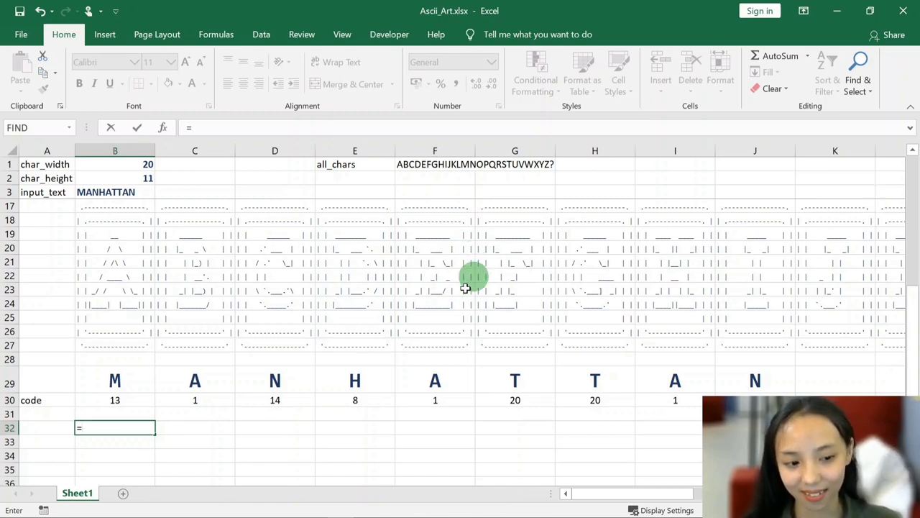
# - Start an INDEX formula in B32 with the lookup range B17:AC17
pyautogui.write('inde')
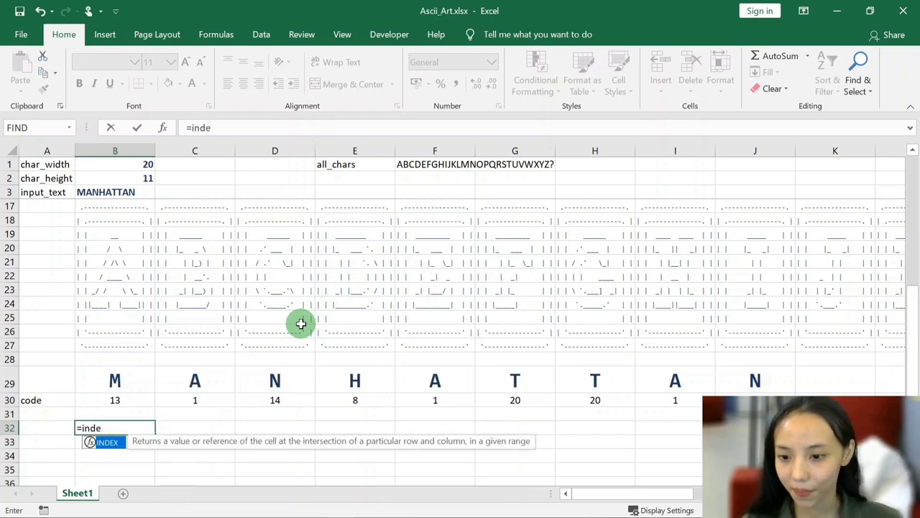
pyautogui.press('Tab')
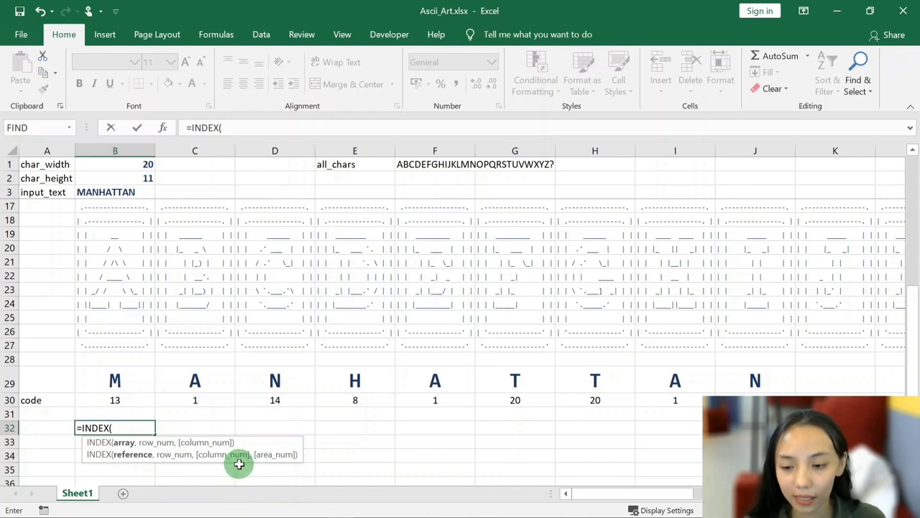
pyautogui.scroll(1, 169, 384)
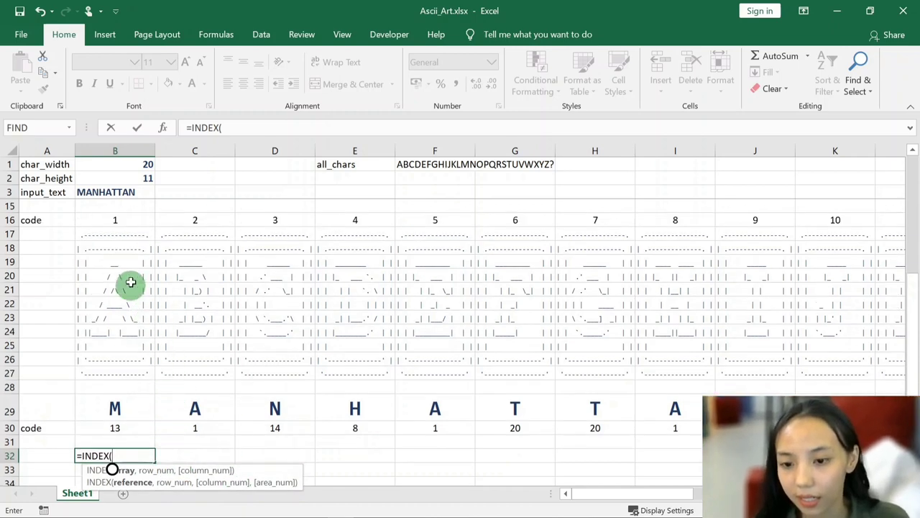
pyautogui.click(96, 232)
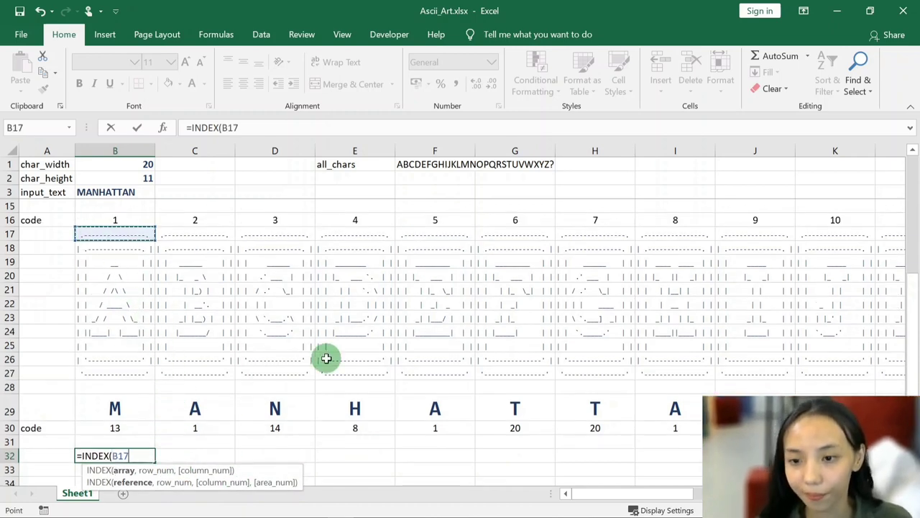
pyautogui.hotkey('ctrl', 'shift', 'Right')
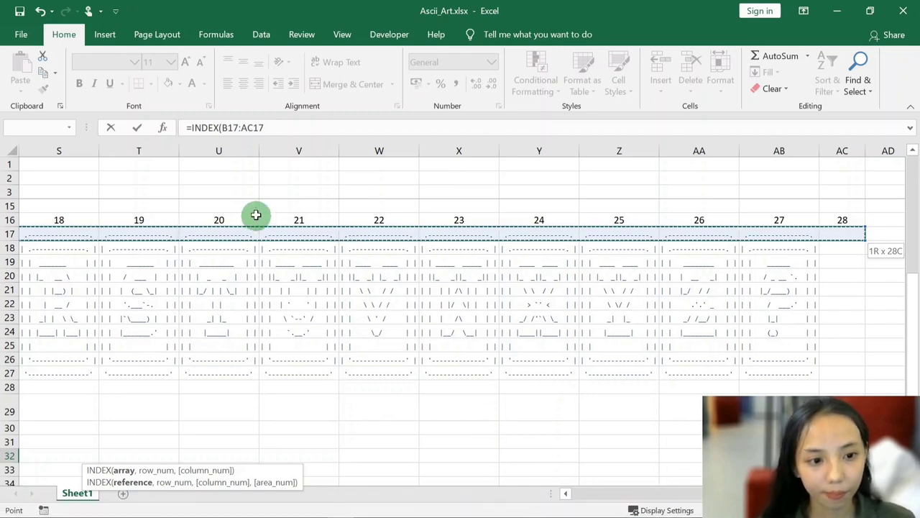
# - Lock the range as $B17:$AC17 and set B$30 as the row number in Function Arguments
pyautogui.click(221, 127)
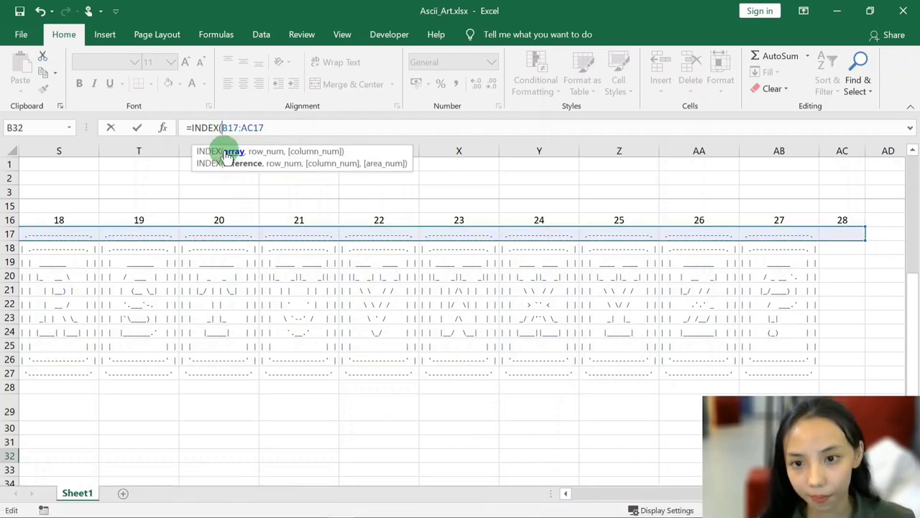
pyautogui.write('$')
pyautogui.click(247, 127)
pyautogui.write('$')
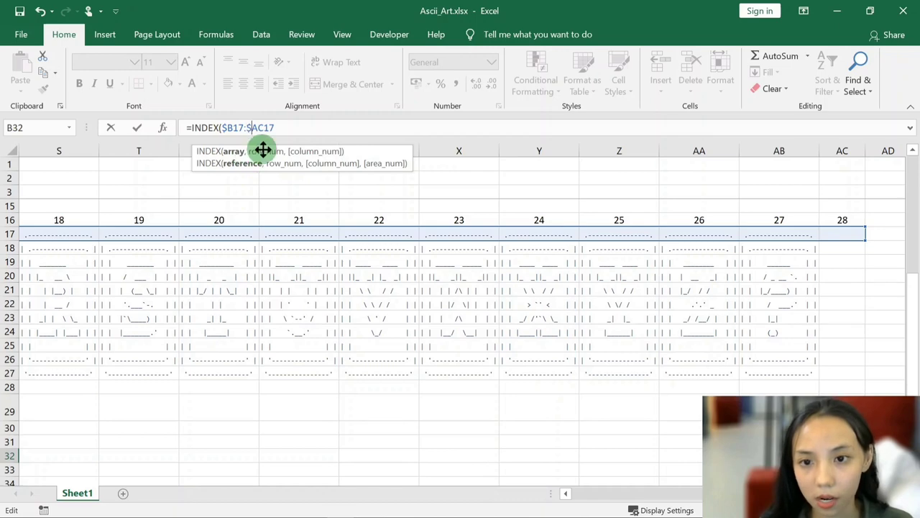
pyautogui.write(',')
pyautogui.click(160, 127)
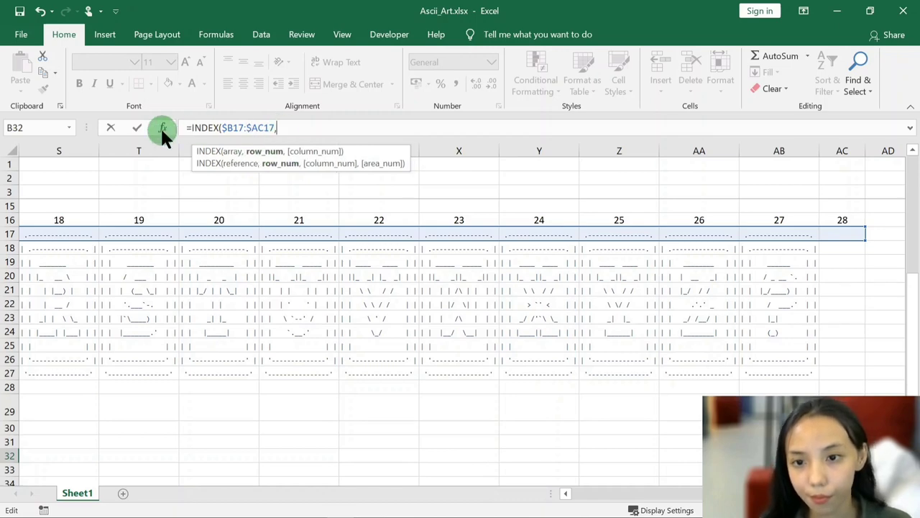
pyautogui.click(637, 337)
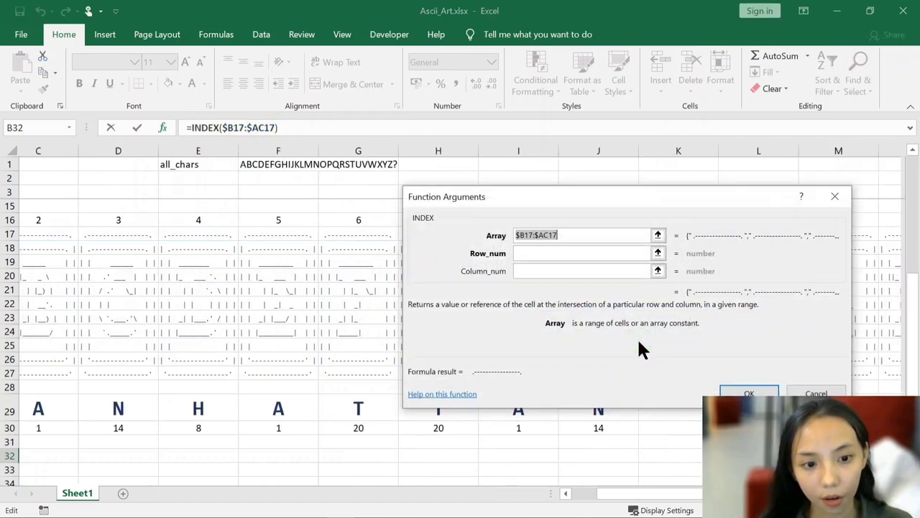
pyautogui.click(551, 253)
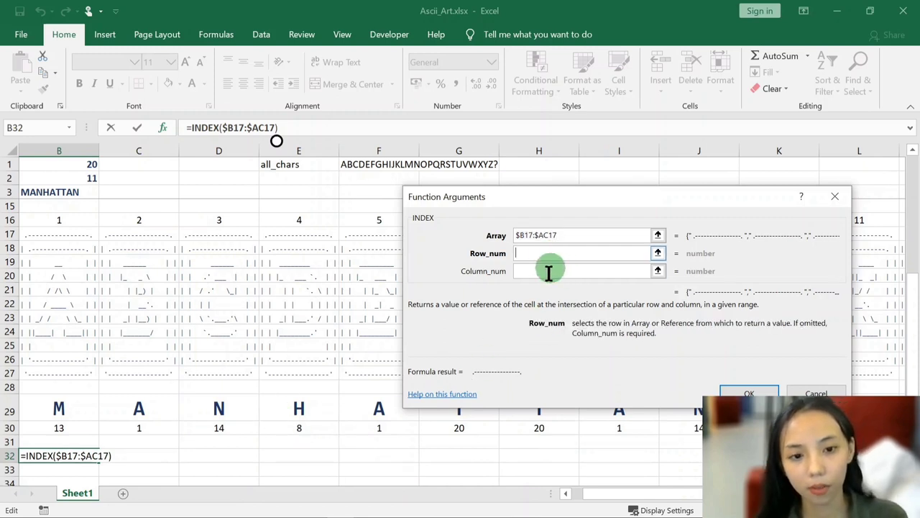
pyautogui.click(50, 429)
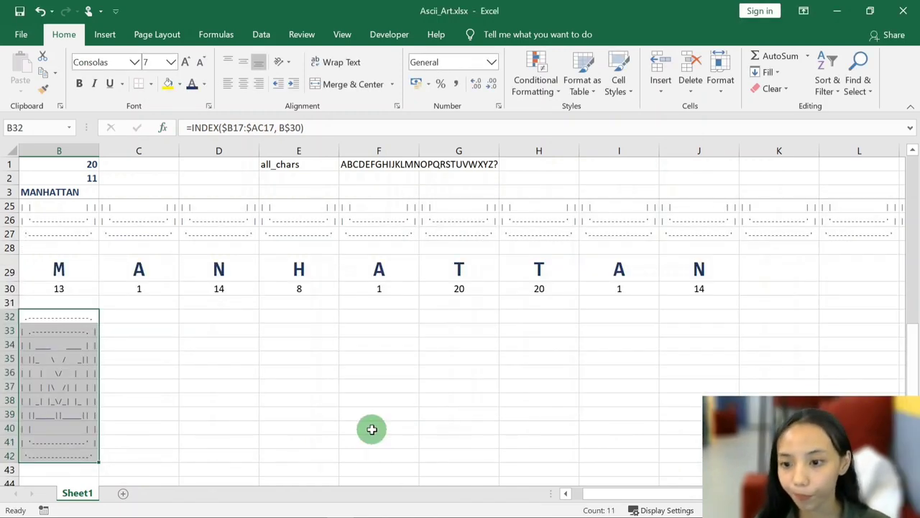
# - Copy the art formulas across to column J and format the block red with white text
pyautogui.moveTo(99, 461); pyautogui.dragTo(719, 459)
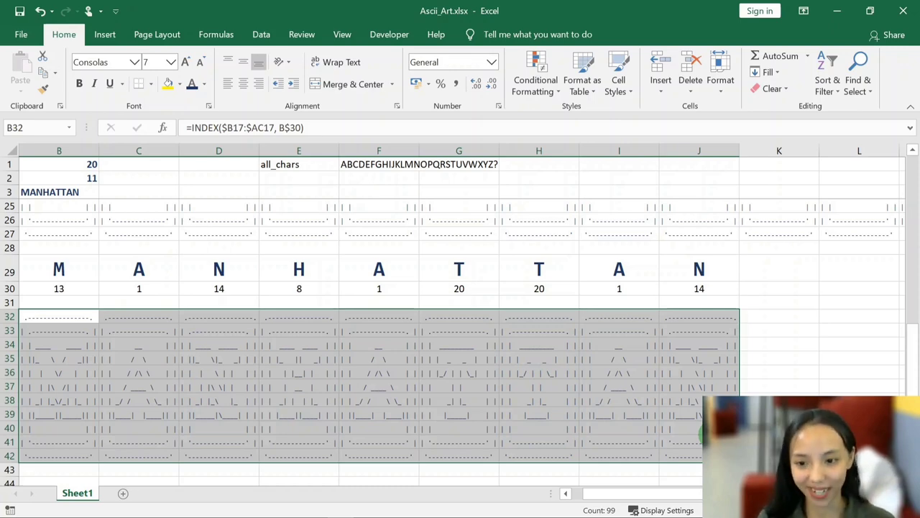
pyautogui.click(180, 83)
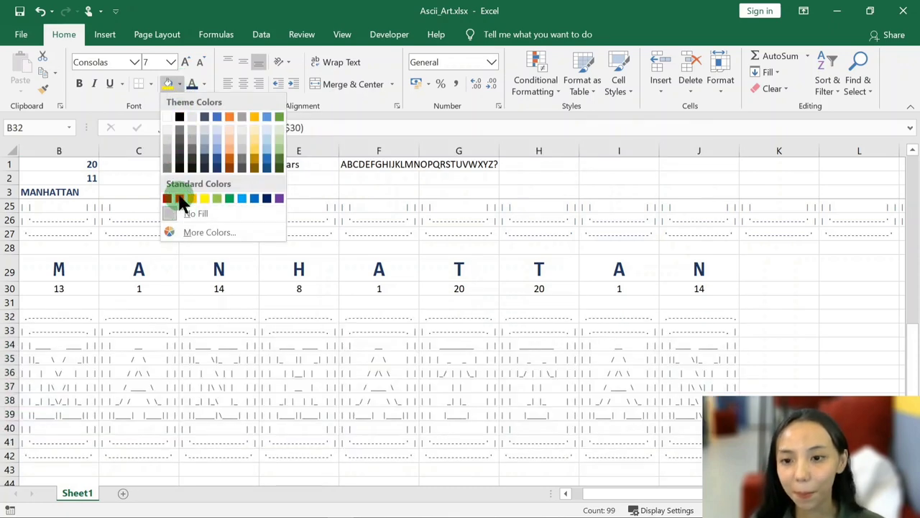
pyautogui.click(180, 200)
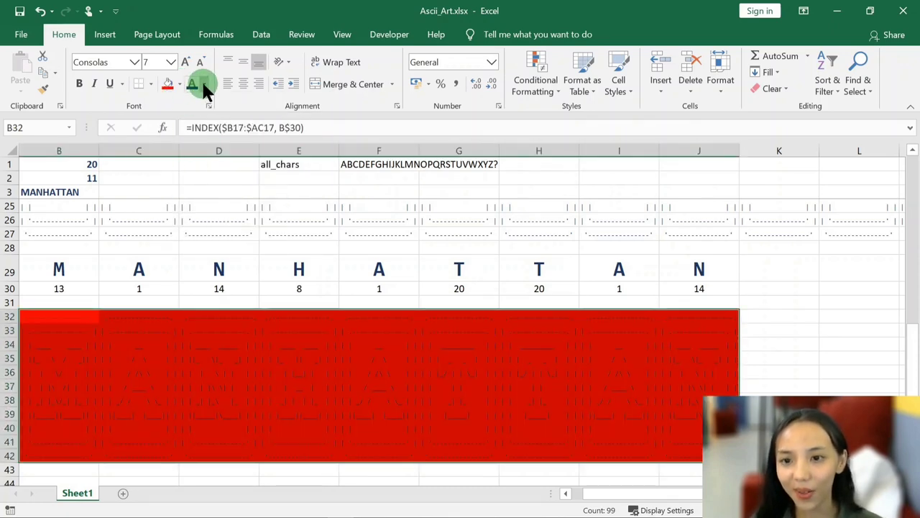
pyautogui.click(204, 84)
pyautogui.click(193, 132)
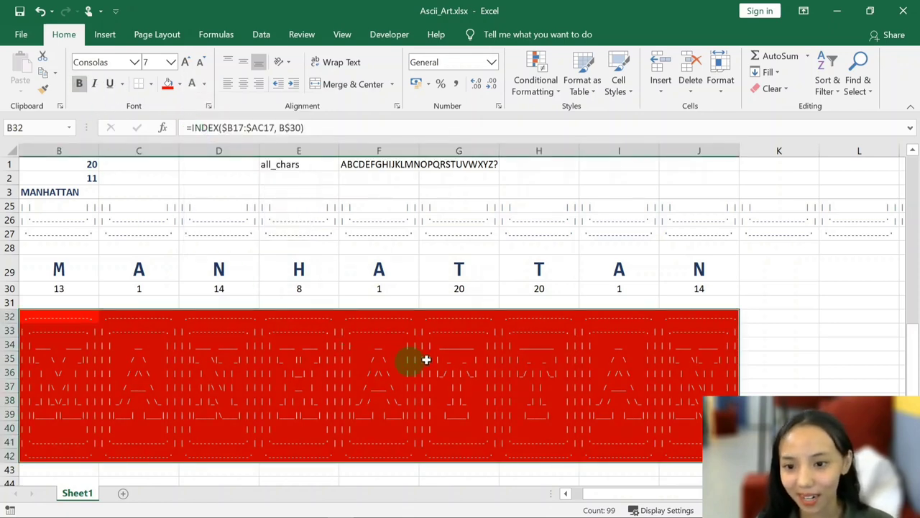
pyautogui.click(760, 306)
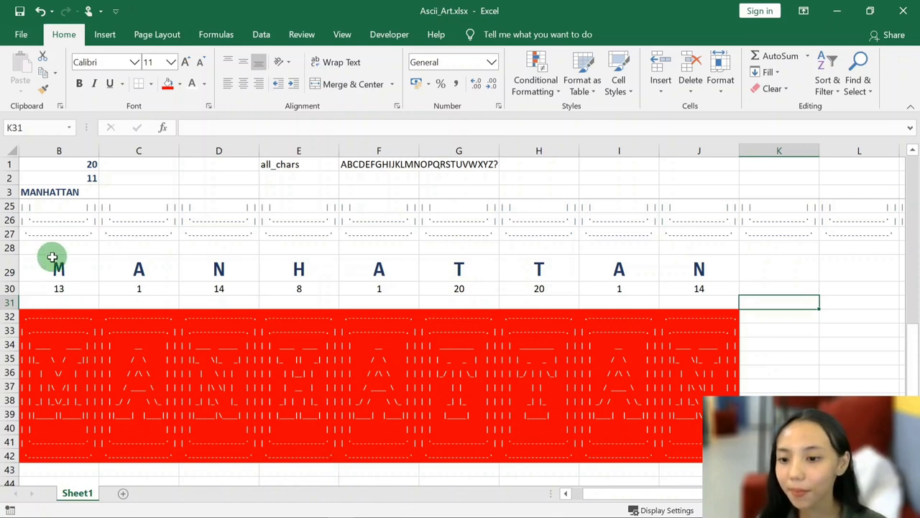
# - In CodinGame, view the ManhAtTan test case and select its input text, then return to Excel
pyautogui.hotkey('alt', 'Tab')
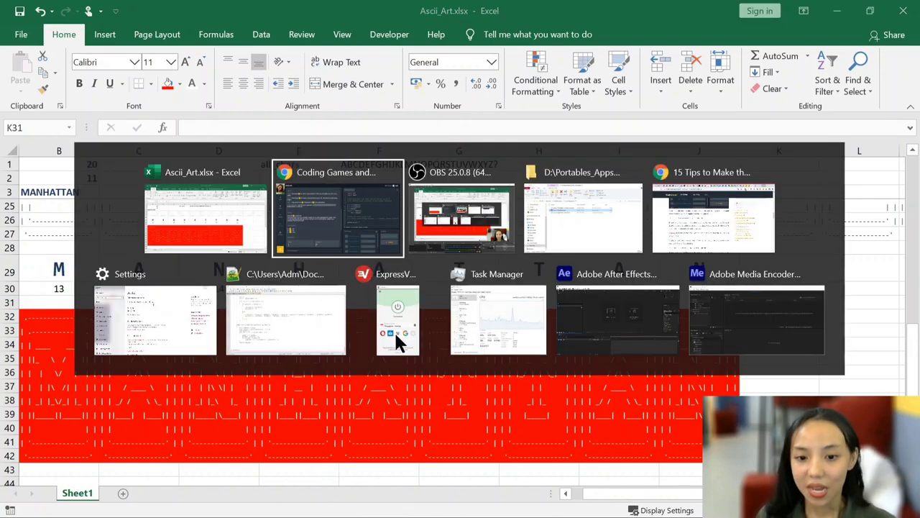
pyautogui.click(745, 356)
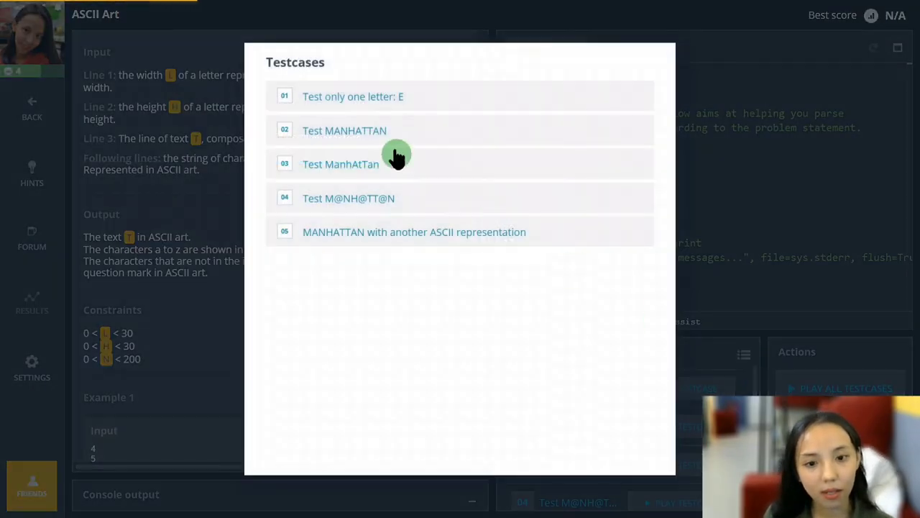
pyautogui.click(309, 98)
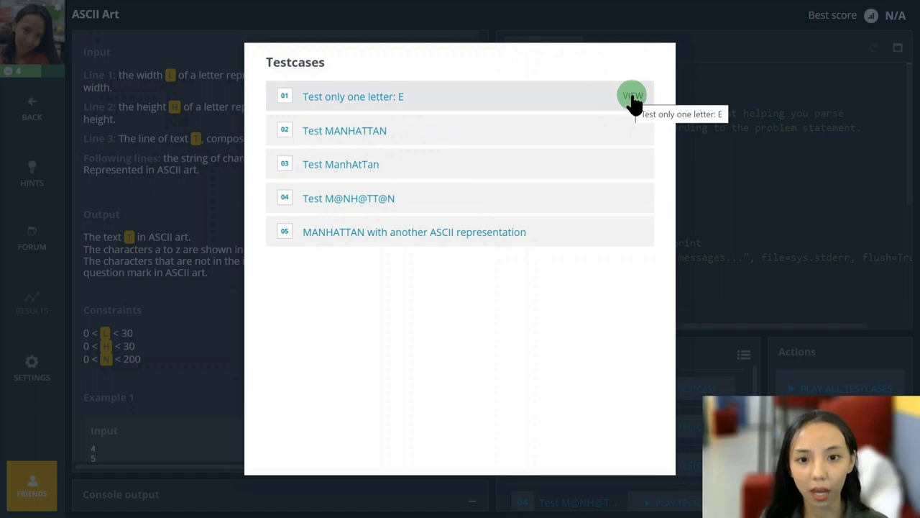
pyautogui.click(634, 165)
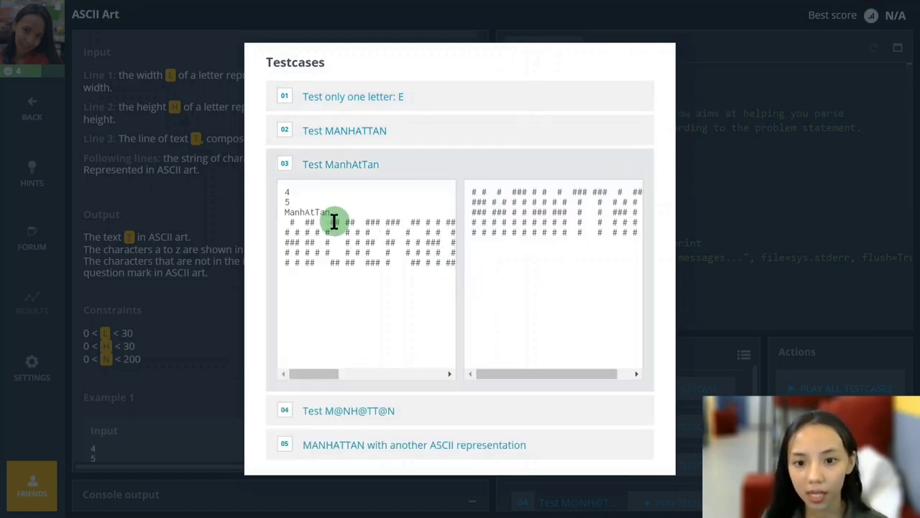
pyautogui.moveTo(332, 215); pyautogui.dragTo(284, 206)
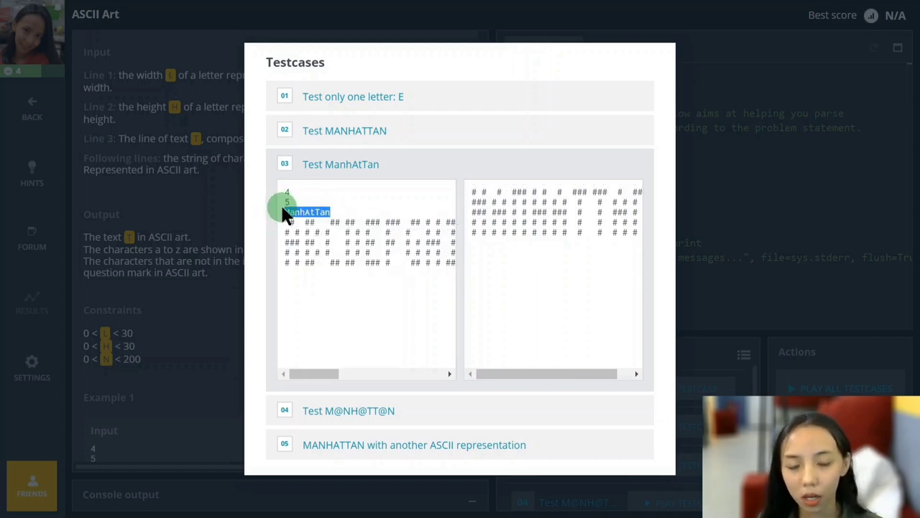
pyautogui.hotkey('alt', 'Tab')
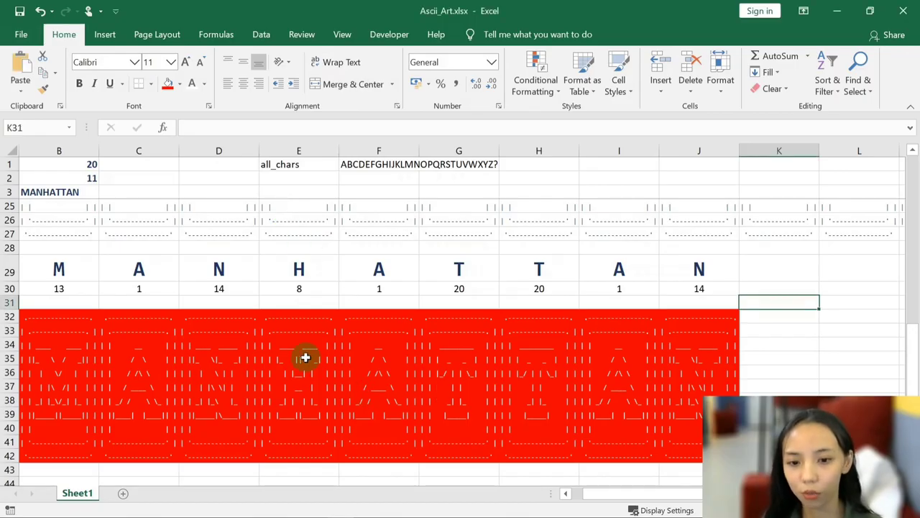
pyautogui.scroll(4, 305, 357)
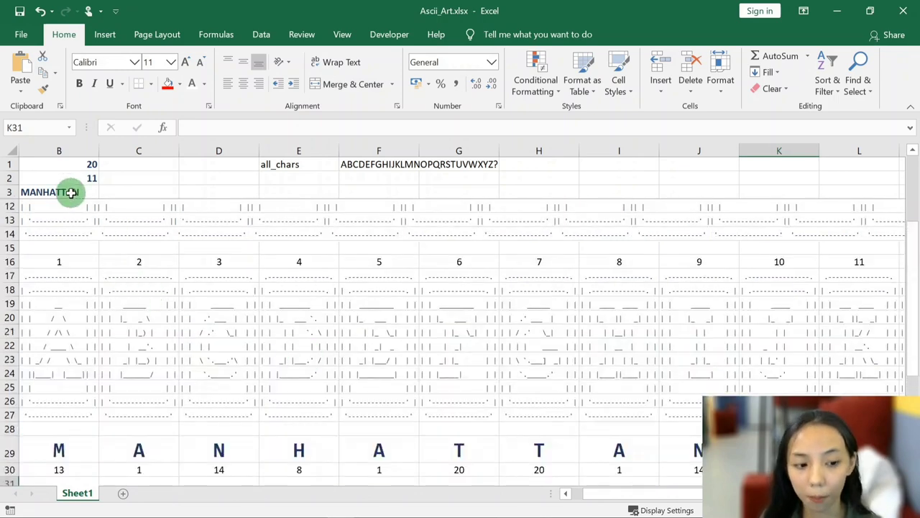
pyautogui.click(71, 192)
pyautogui.hotkey('ctrl', 'v')
pyautogui.press('Return')
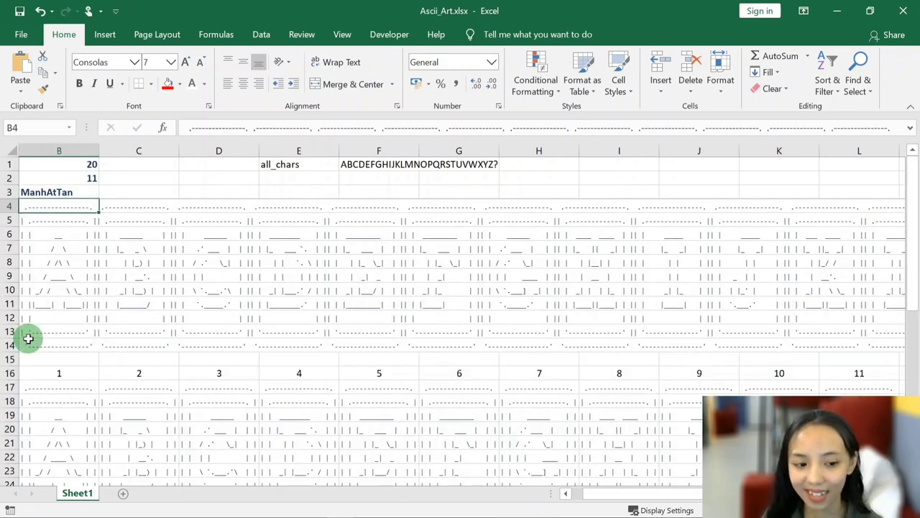
pyautogui.scroll(-1, 123, 212)
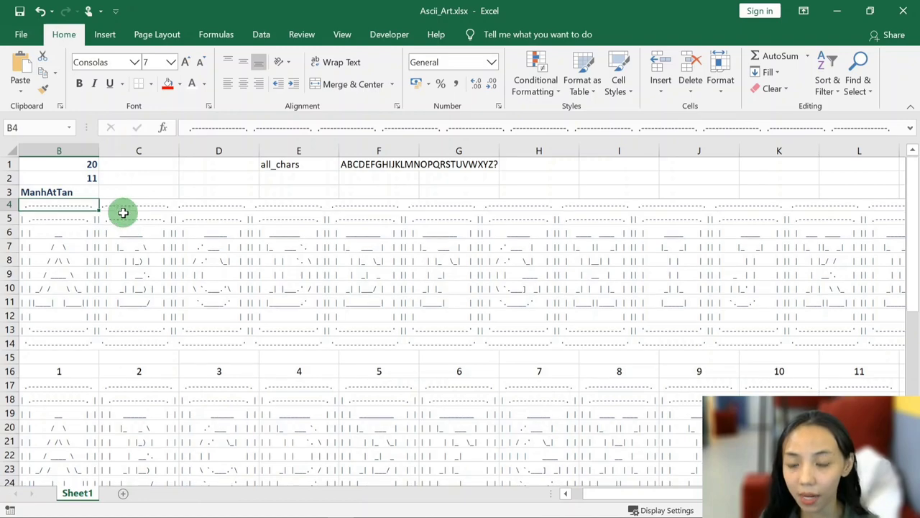
pyautogui.scroll(-1, 108, 214)
pyautogui.scroll(-1, 110, 216)
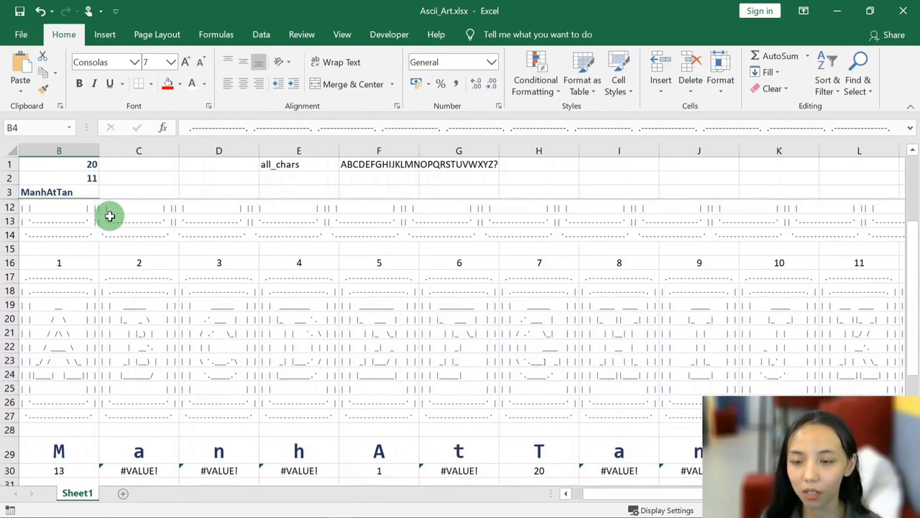
pyautogui.scroll(-2, 110, 216)
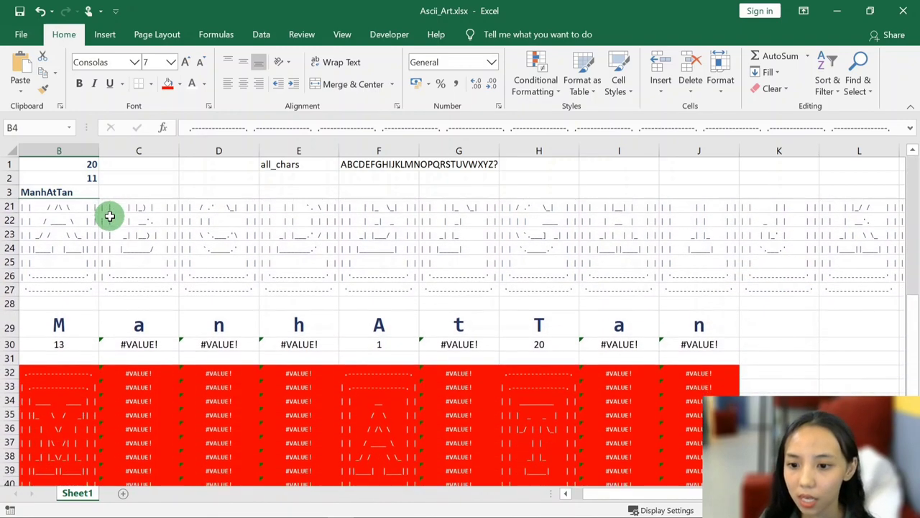
pyautogui.scroll(-1, 110, 216)
pyautogui.scroll(-1, 109, 216)
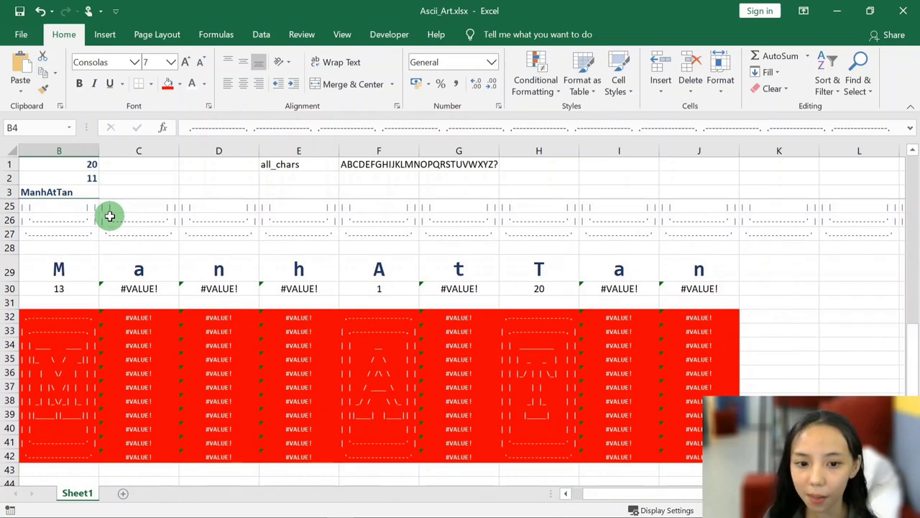
pyautogui.click(61, 269)
pyautogui.click(66, 315)
pyautogui.moveTo(67, 314); pyautogui.dragTo(68, 456)
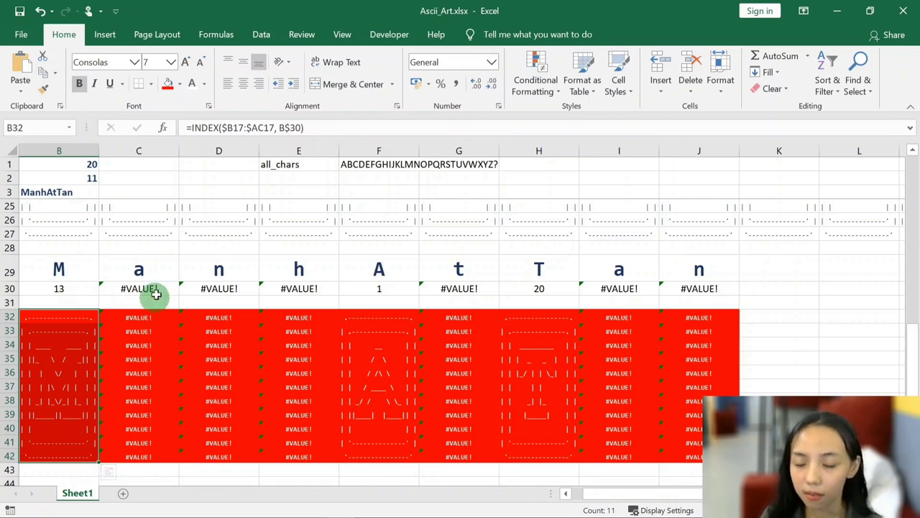
pyautogui.click(144, 267)
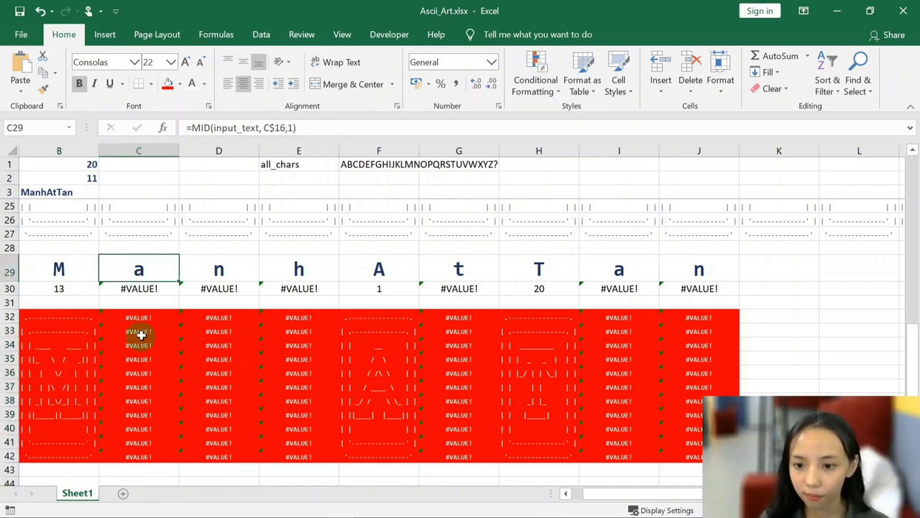
pyautogui.scroll(2, 144, 281)
pyautogui.scroll(2, 147, 284)
pyautogui.scroll(2, 144, 284)
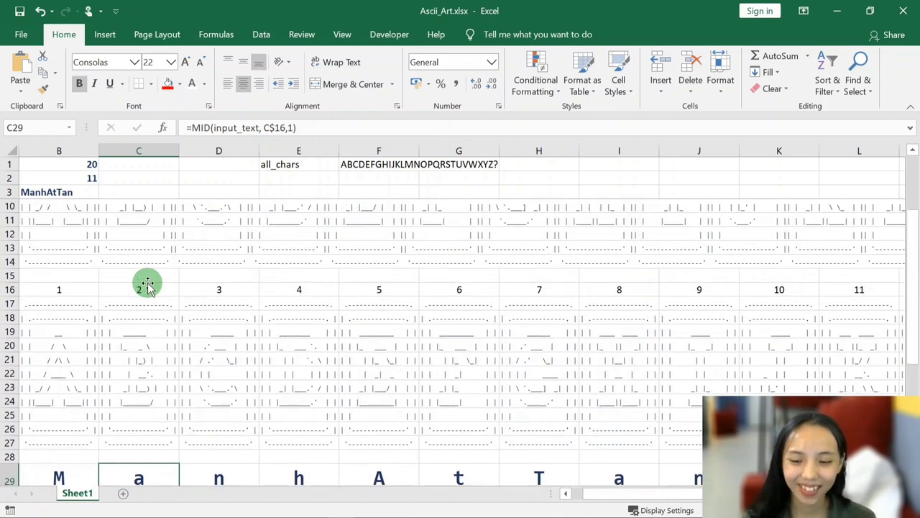
pyautogui.scroll(-1, 140, 330)
pyautogui.scroll(3, 140, 325)
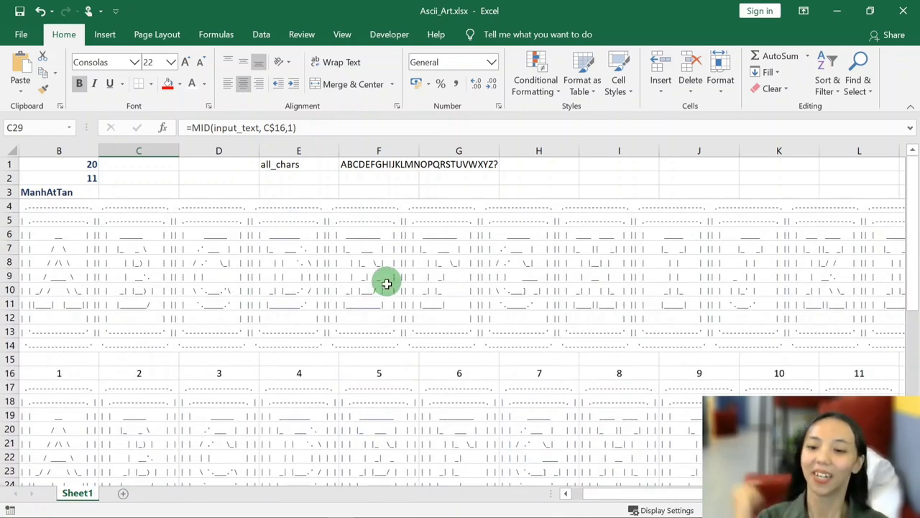
pyautogui.scroll(-7, 381, 298)
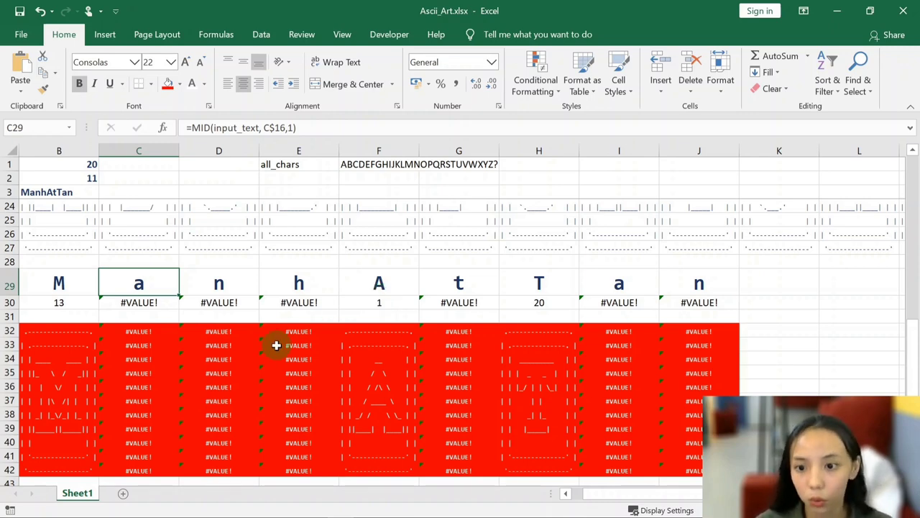
pyautogui.click(292, 190)
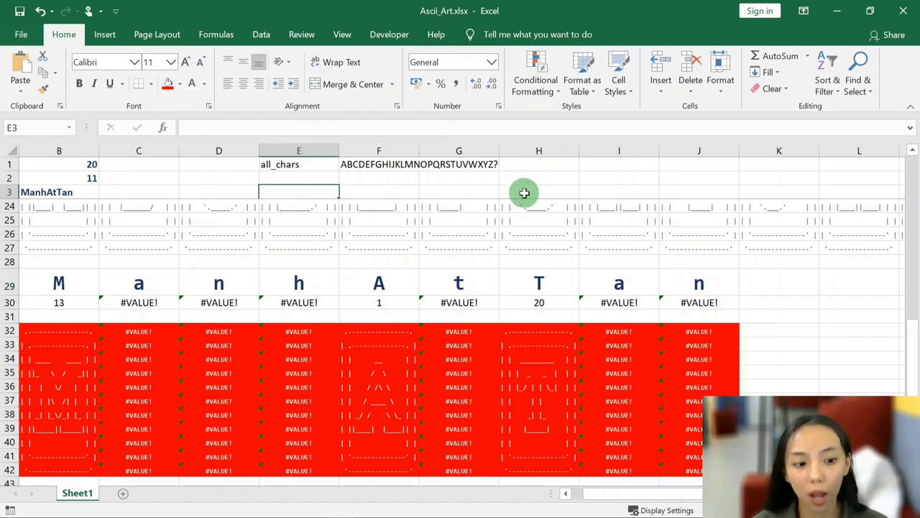
# - Label cell E3 'upper_text'
pyautogui.write('upper_text')
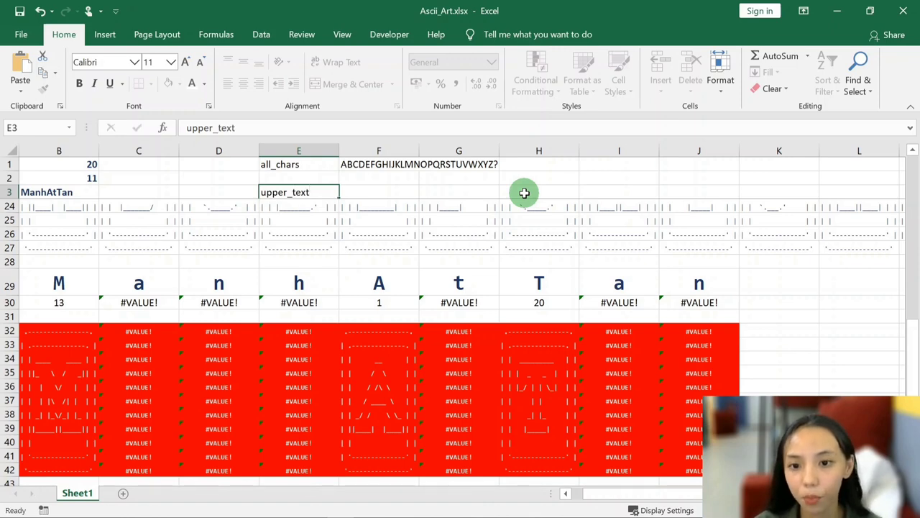
pyautogui.press('Return')
pyautogui.press('Up')
pyautogui.press('Right')
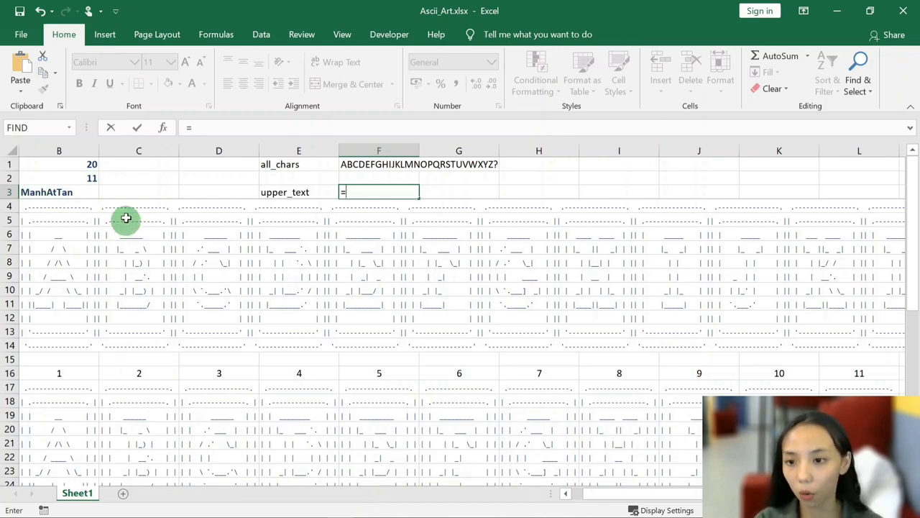
# - Enter =UPPER(input_text) in F3 using Insert Function
pyautogui.click(163, 129)
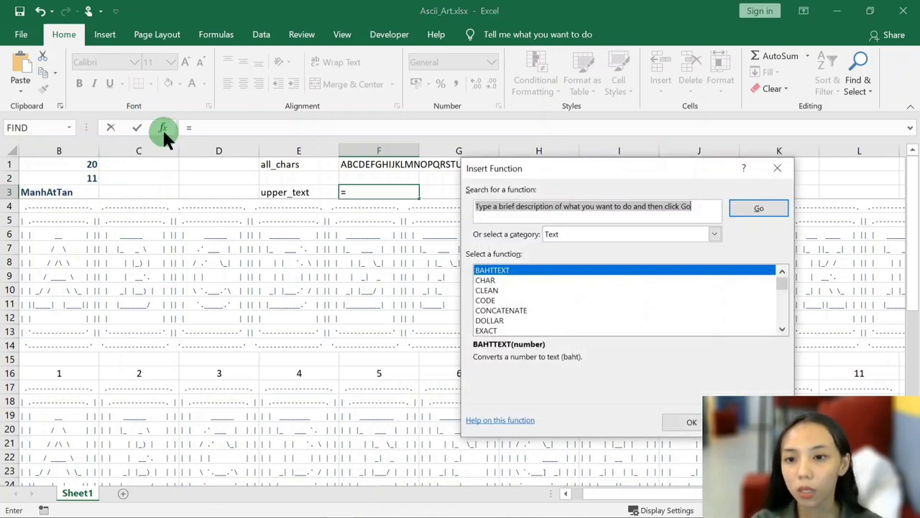
pyautogui.write('upper case')
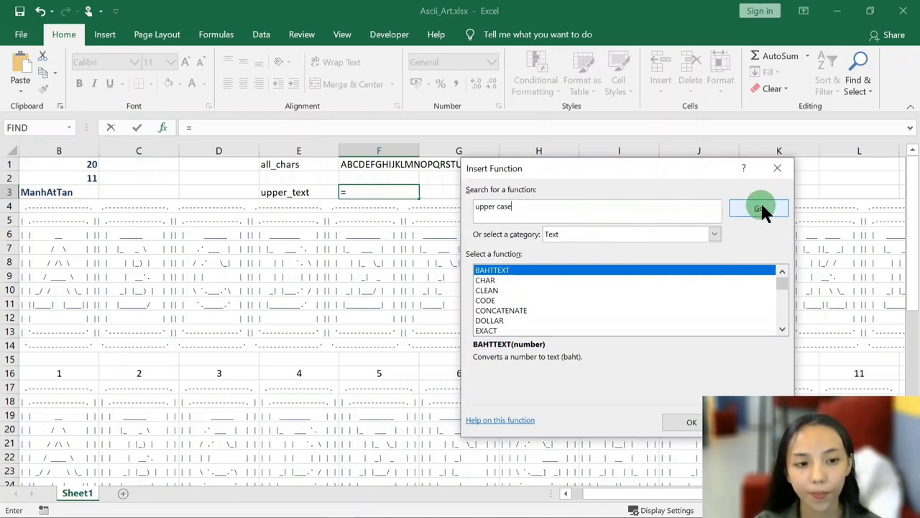
pyautogui.click(760, 206)
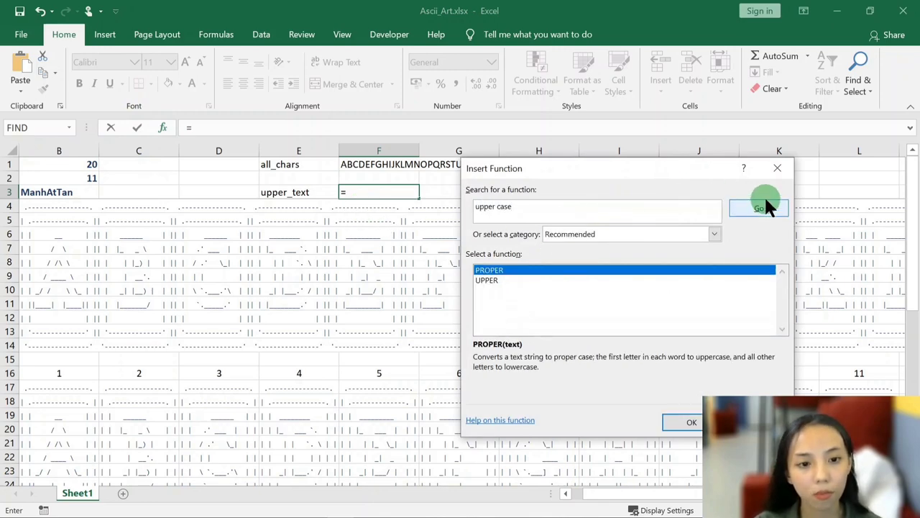
pyautogui.click(498, 278)
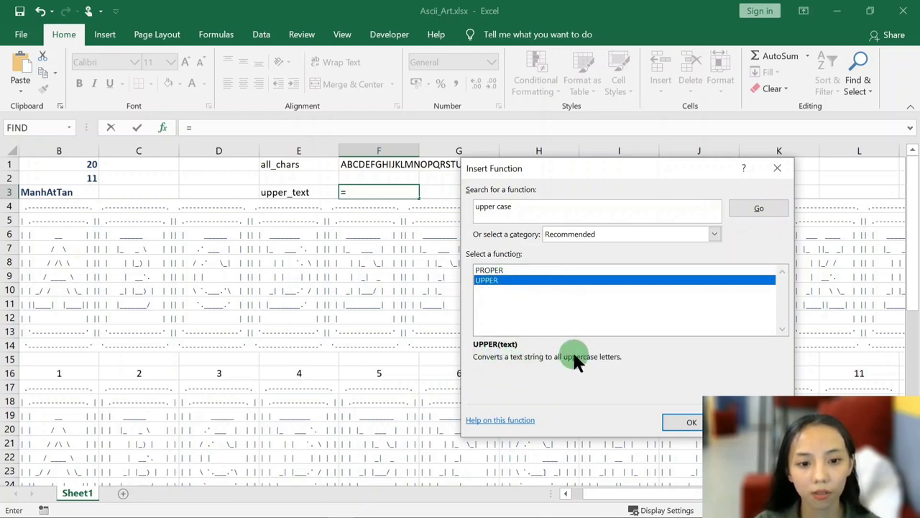
pyautogui.click(692, 422)
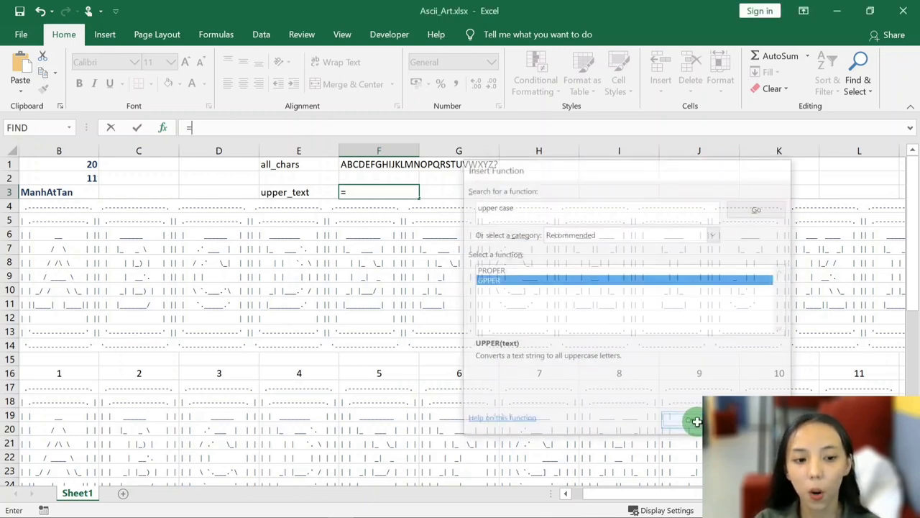
pyautogui.click(54, 192)
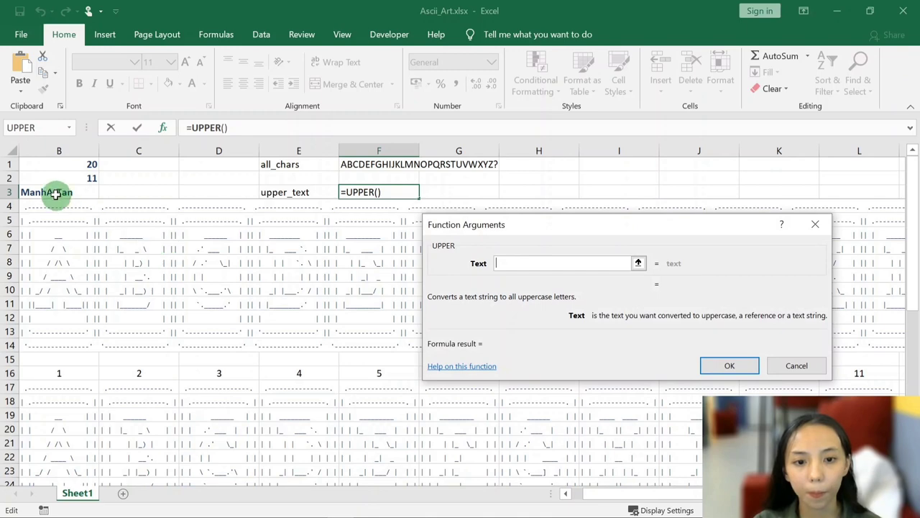
pyautogui.click(723, 365)
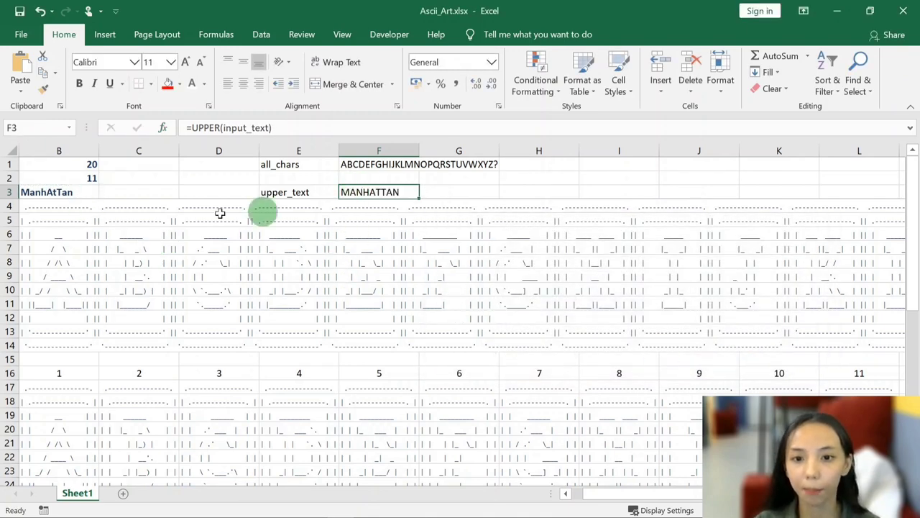
# - Compare the ManhAtTan input in B3 with the MANHATTAN result in F3
pyautogui.click(41, 190)
pyautogui.click(355, 190)
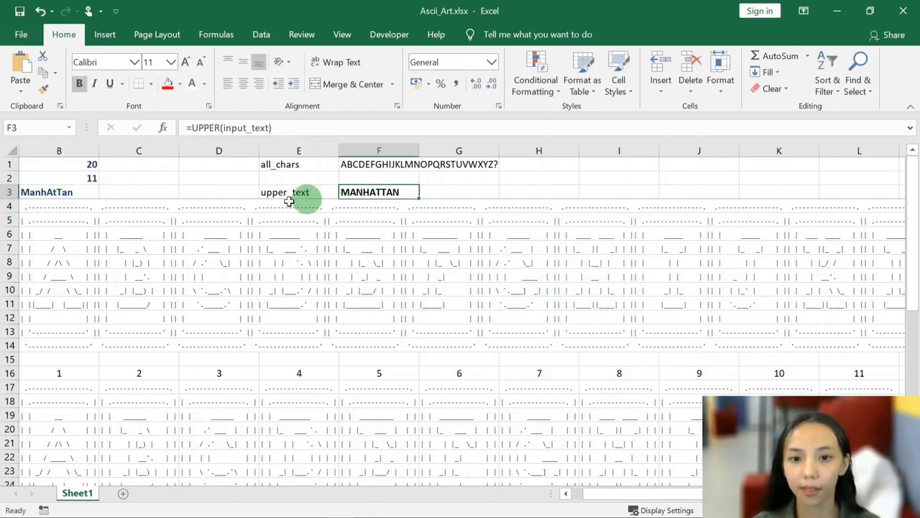
pyautogui.click(65, 194)
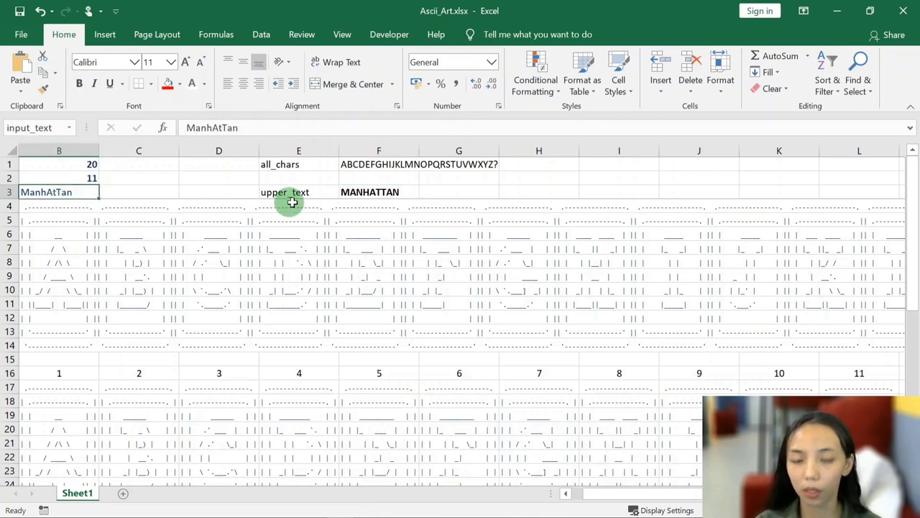
pyautogui.click(378, 192)
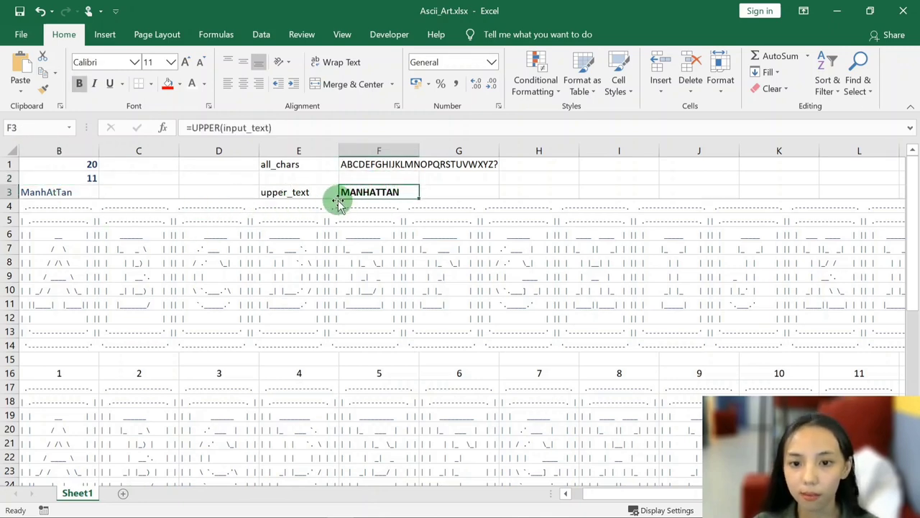
# - Inspect B29's MID formula reference, then cancel the edit
pyautogui.scroll(-2, 294, 379)
pyautogui.scroll(-2, 294, 378)
pyautogui.scroll(-3, 294, 378)
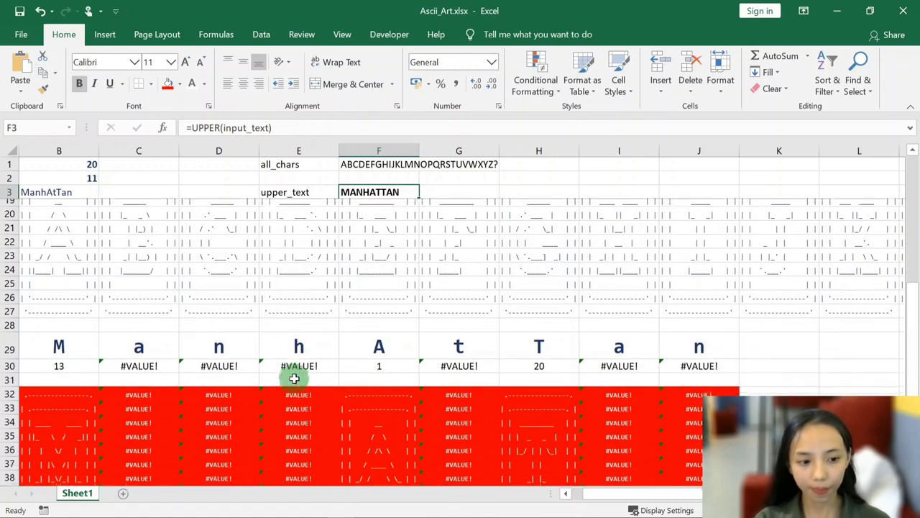
pyautogui.click(70, 320)
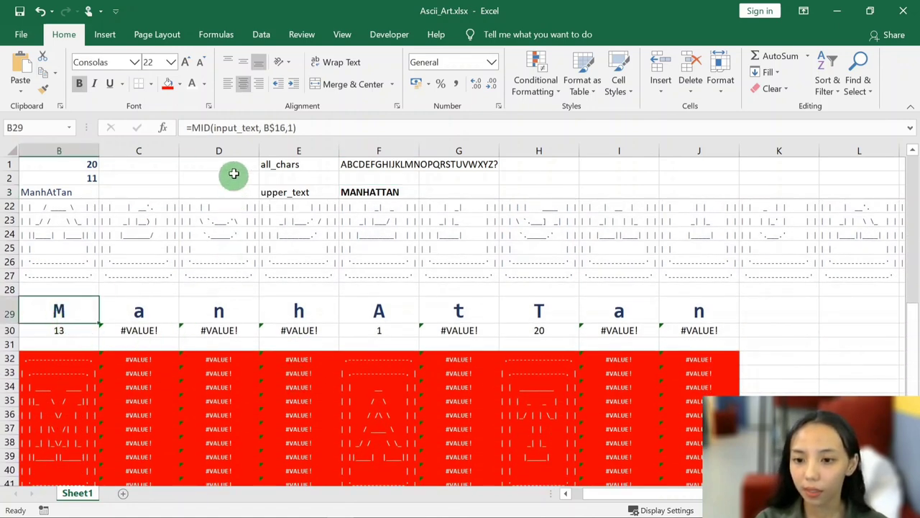
pyautogui.doubleClick(230, 127)
pyautogui.scroll(2, 251, 273)
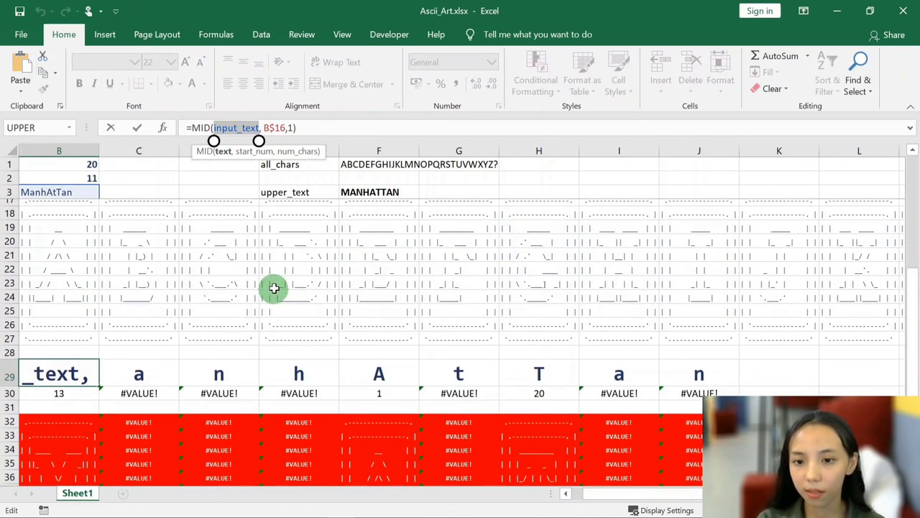
pyautogui.click(367, 192)
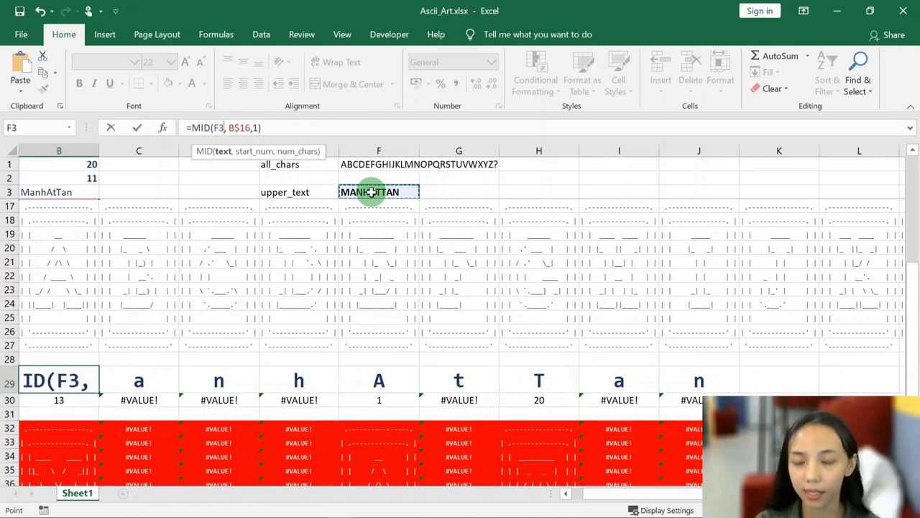
pyautogui.press('Escape')
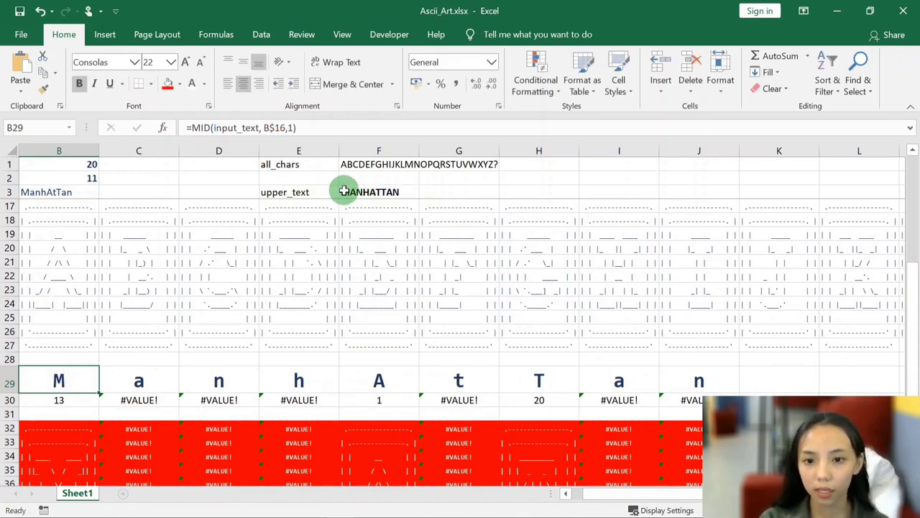
# - Name cell F3 upper_text in the Name Box
pyautogui.click(269, 193)
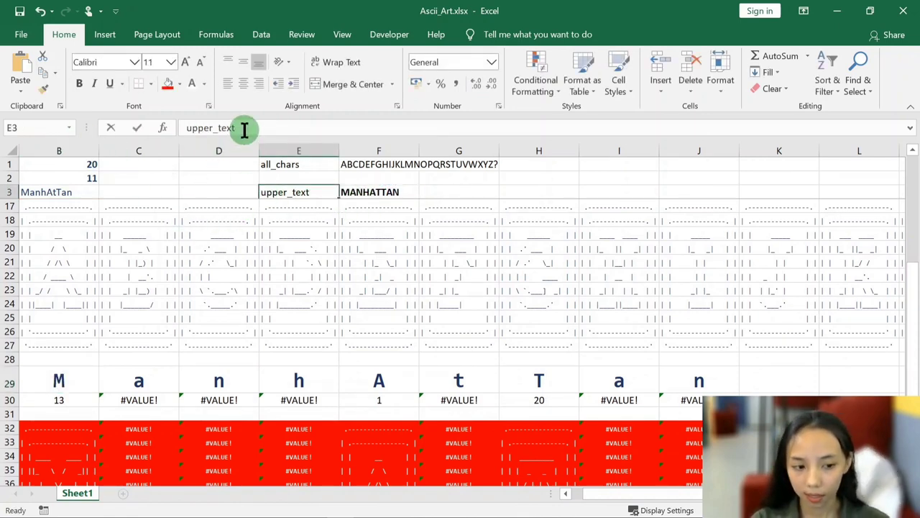
pyautogui.moveTo(244, 128); pyautogui.dragTo(169, 127)
pyautogui.click(435, 200)
pyautogui.click(49, 130)
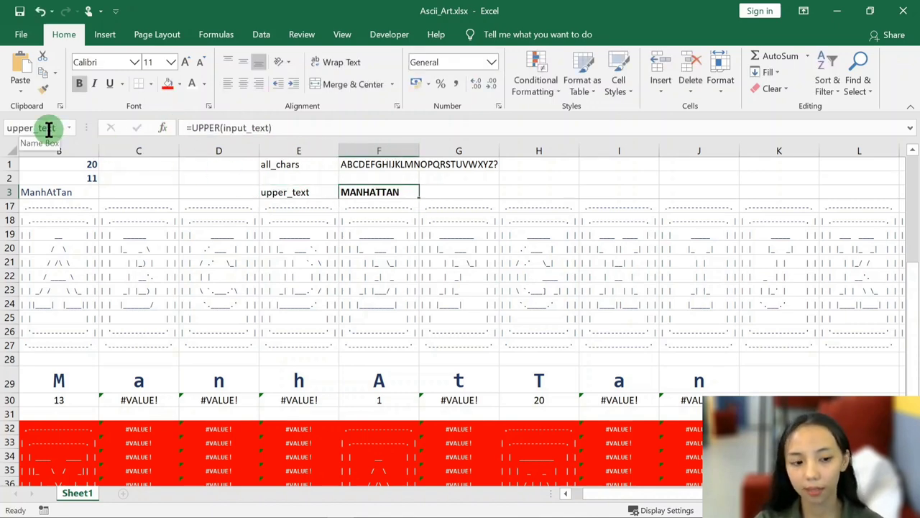
# - Change B29 to =MID(upper_text,B$16,1) and paste it across B29:J29
pyautogui.click(36, 402)
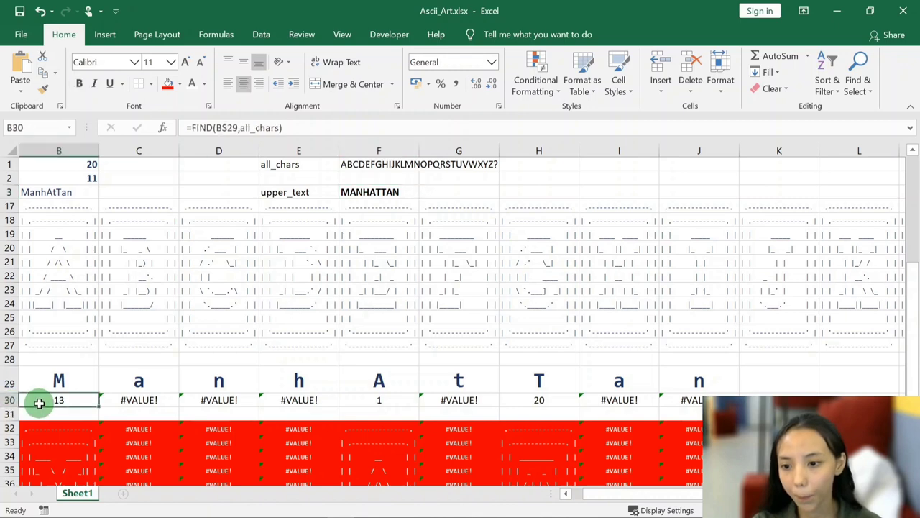
pyautogui.click(72, 380)
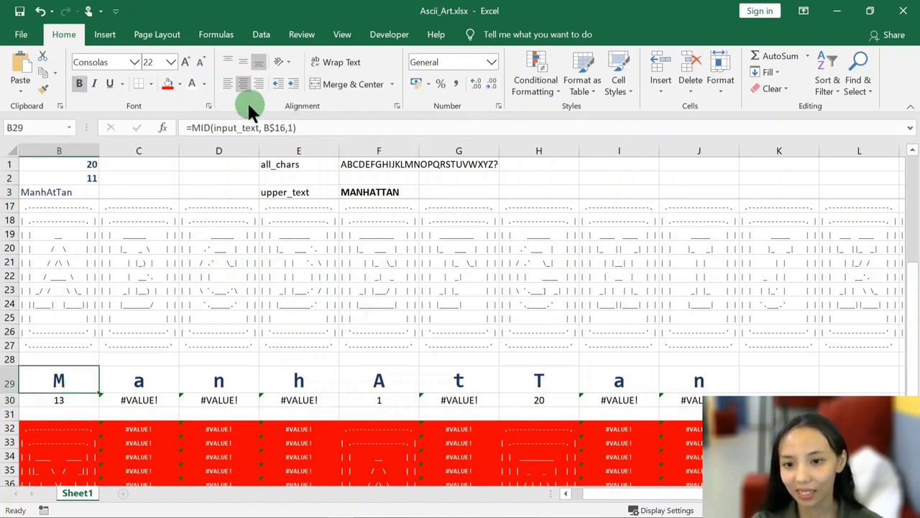
pyautogui.doubleClick(238, 128)
pyautogui.click(365, 190)
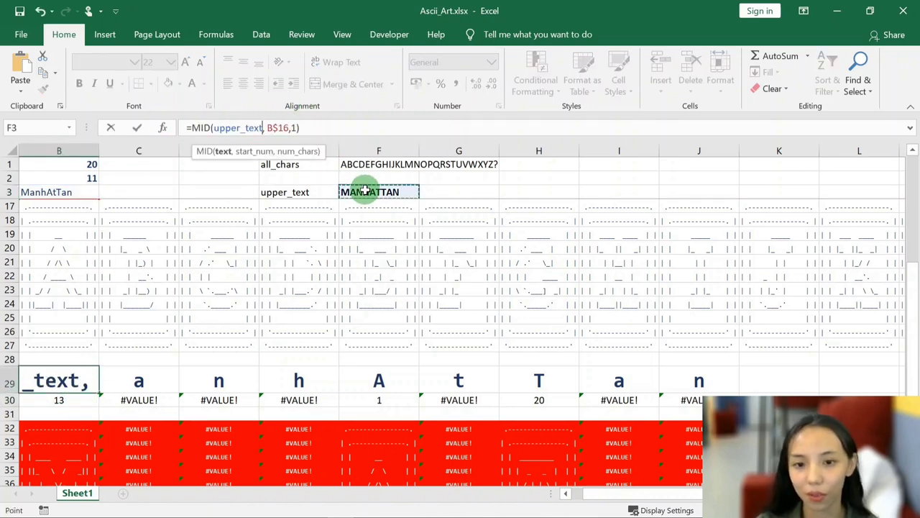
pyautogui.press('Return')
pyautogui.press('Up')
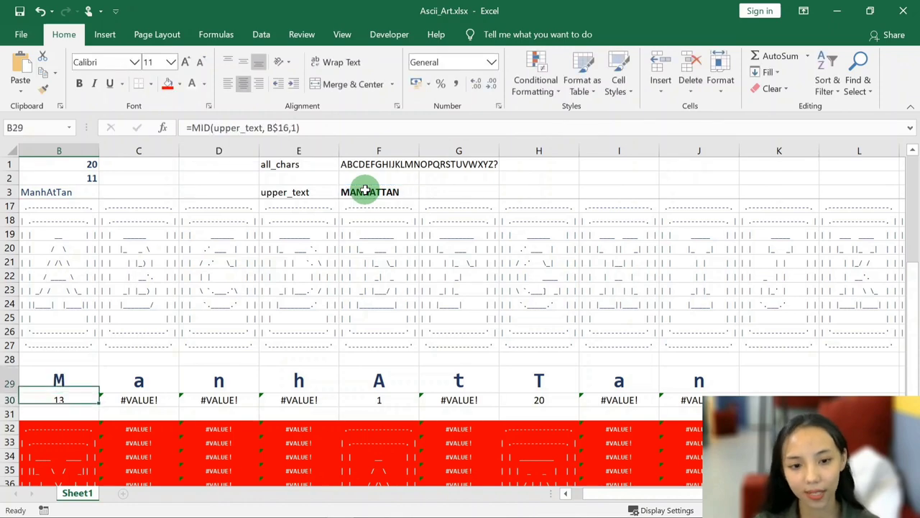
pyautogui.hotkey('ctrl', 'c')
pyautogui.hotkey('ctrl', 'shift', 'Right')
pyautogui.hotkey('ctrl', 'v')
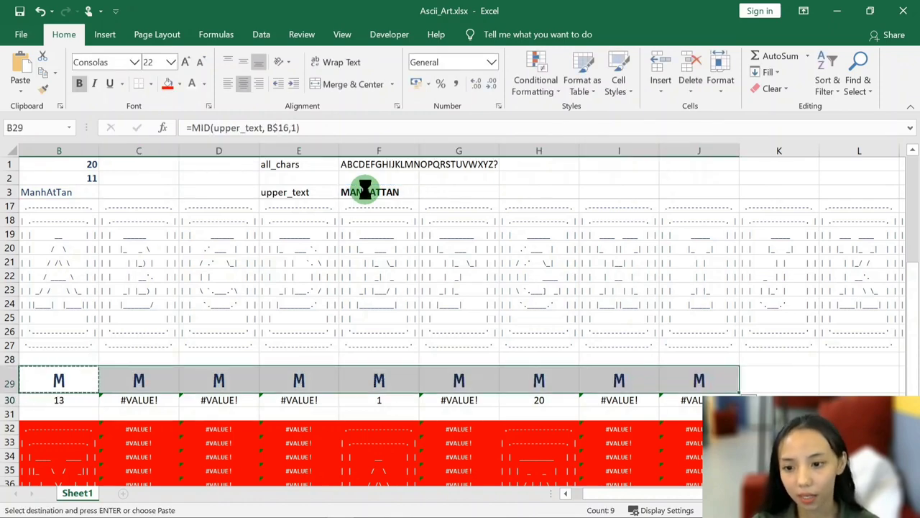
pyautogui.scroll(-3, 366, 190)
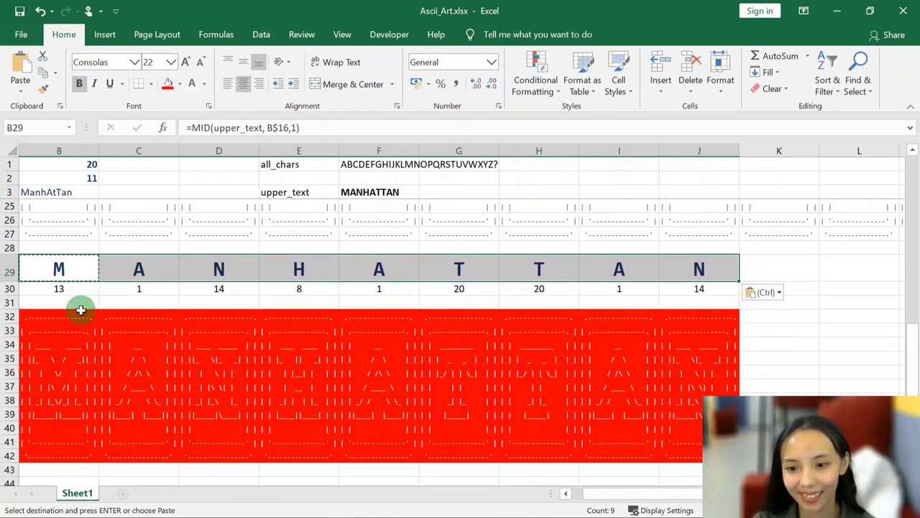
pyautogui.click(69, 192)
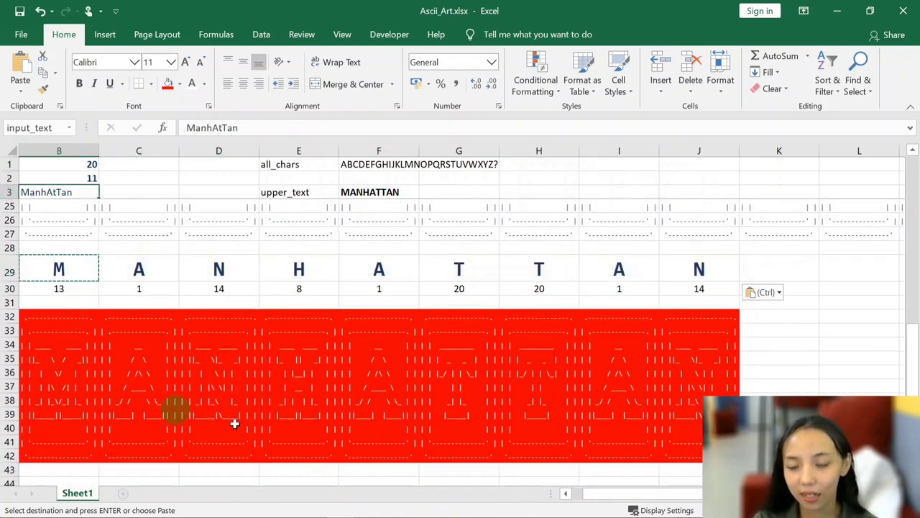
pyautogui.hotkey('alt', 'Tab')
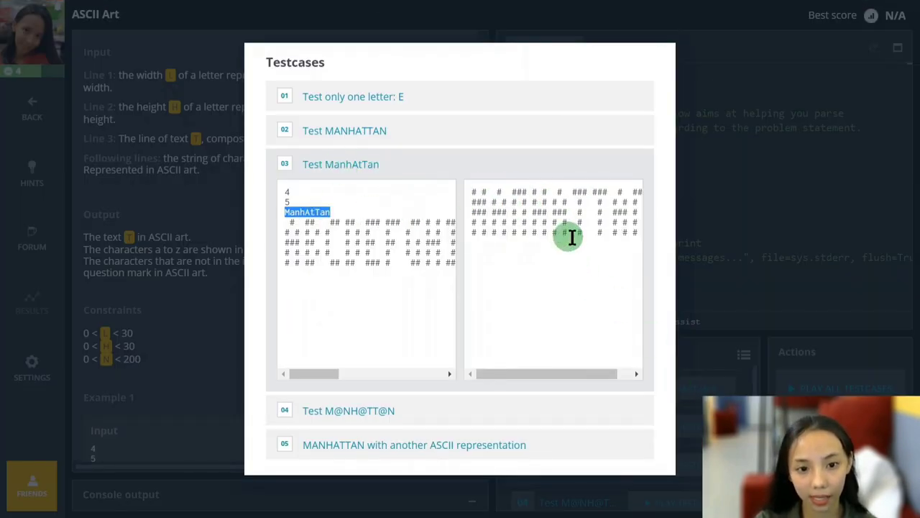
# - Expand the M@NH@TT@N test case and select its whole input string
pyautogui.moveTo(563, 374); pyautogui.dragTo(543, 385)
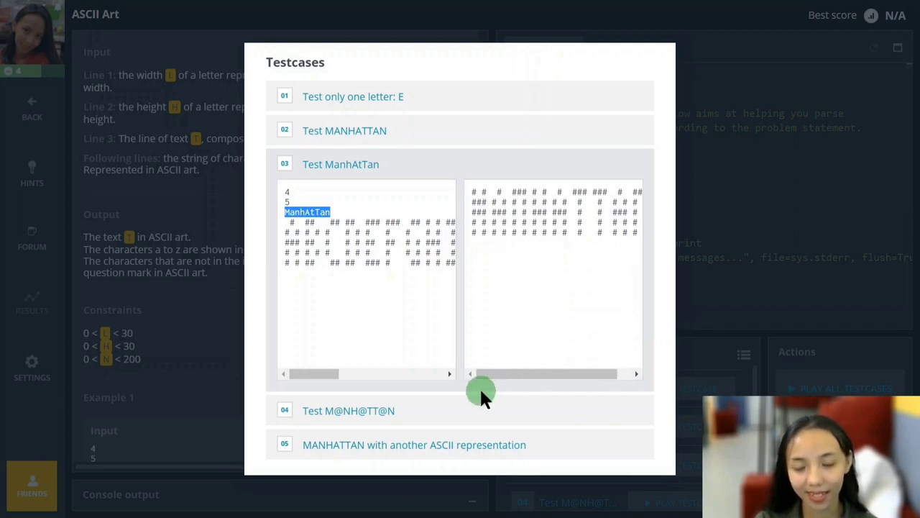
pyautogui.click(637, 413)
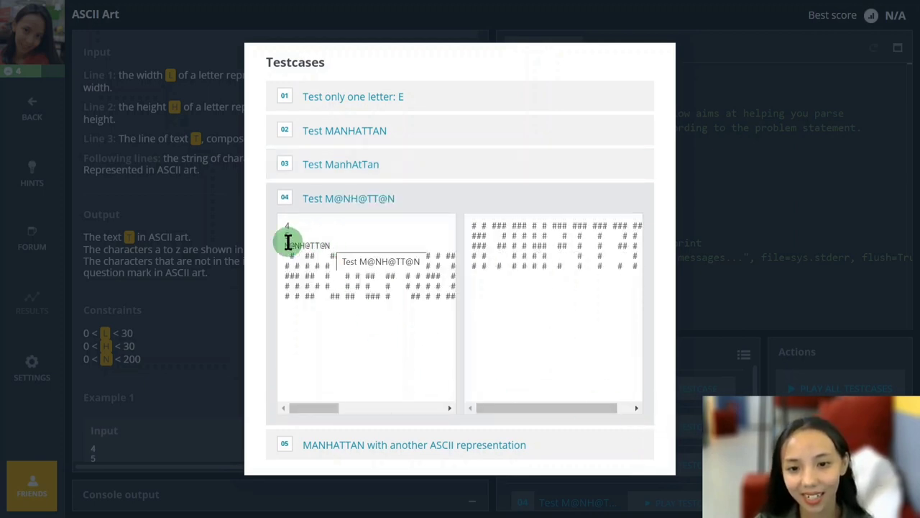
pyautogui.moveTo(285, 245); pyautogui.dragTo(330, 245)
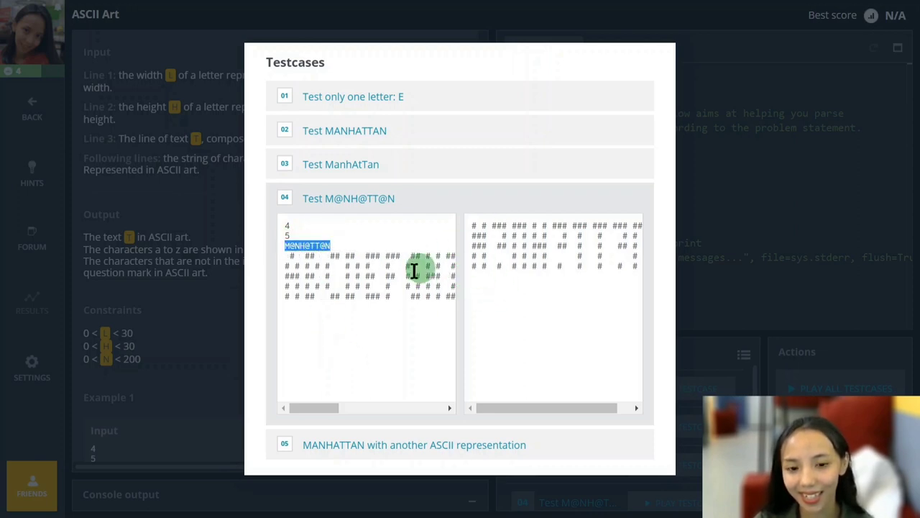
pyautogui.click(291, 246)
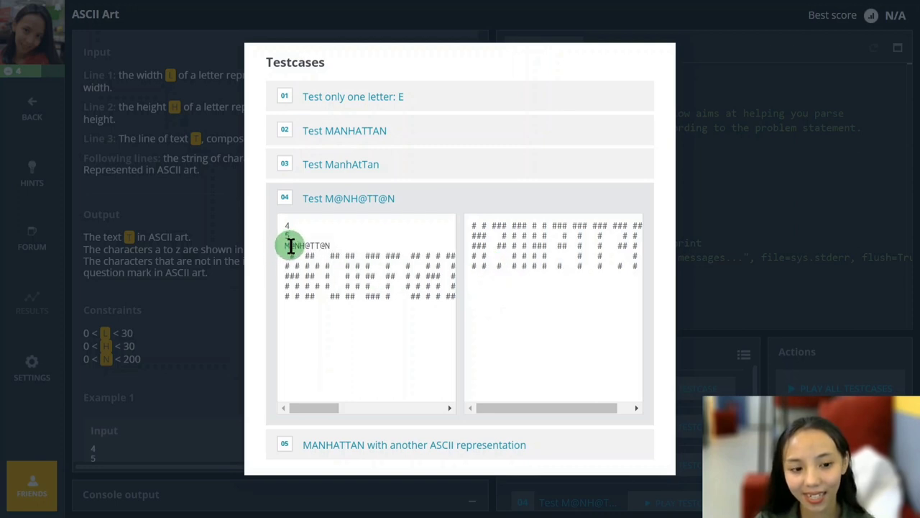
pyautogui.doubleClick(291, 245)
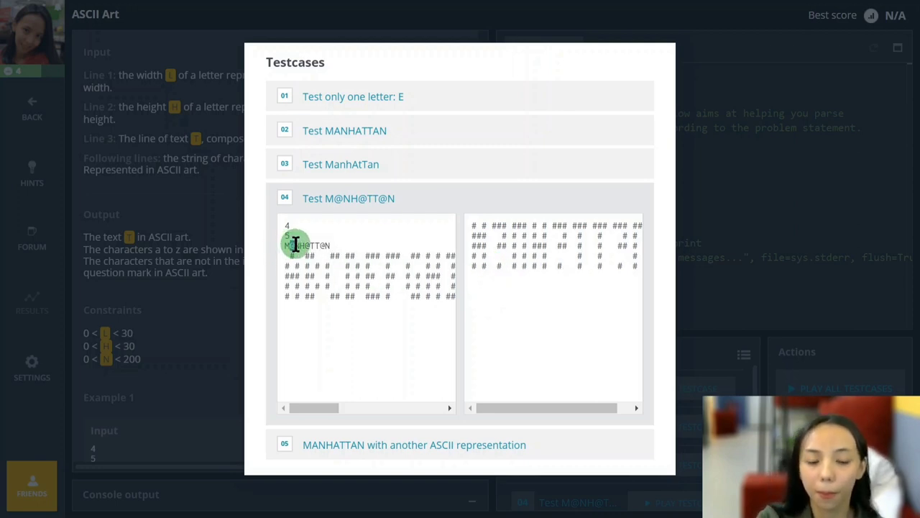
pyautogui.moveTo(491, 225); pyautogui.dragTo(499, 251)
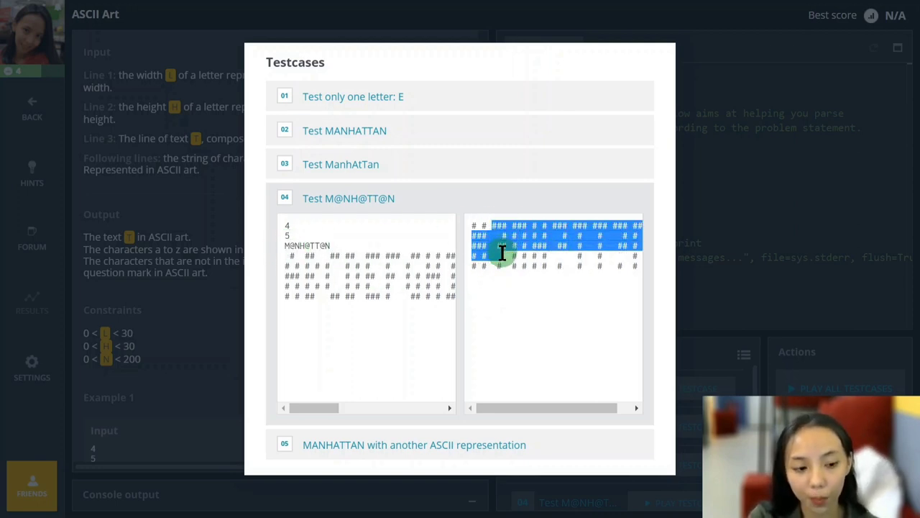
pyautogui.click(486, 250)
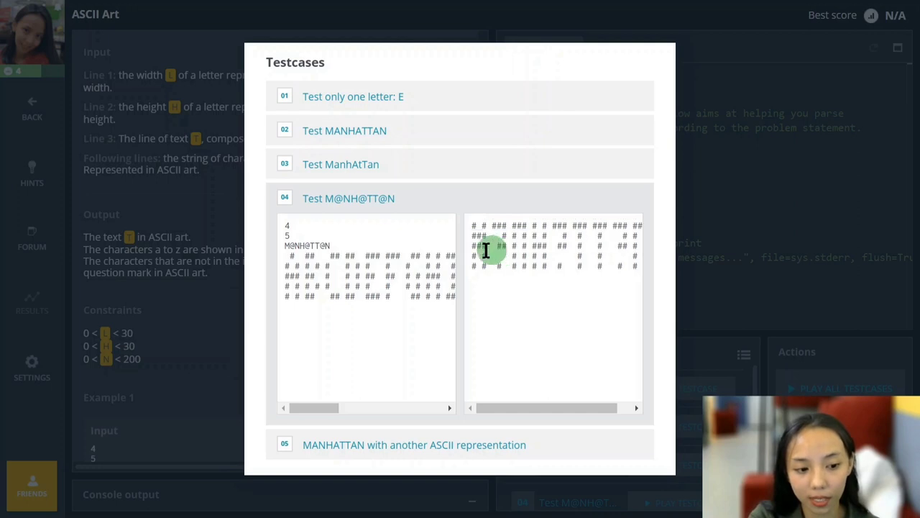
pyautogui.doubleClick(308, 245)
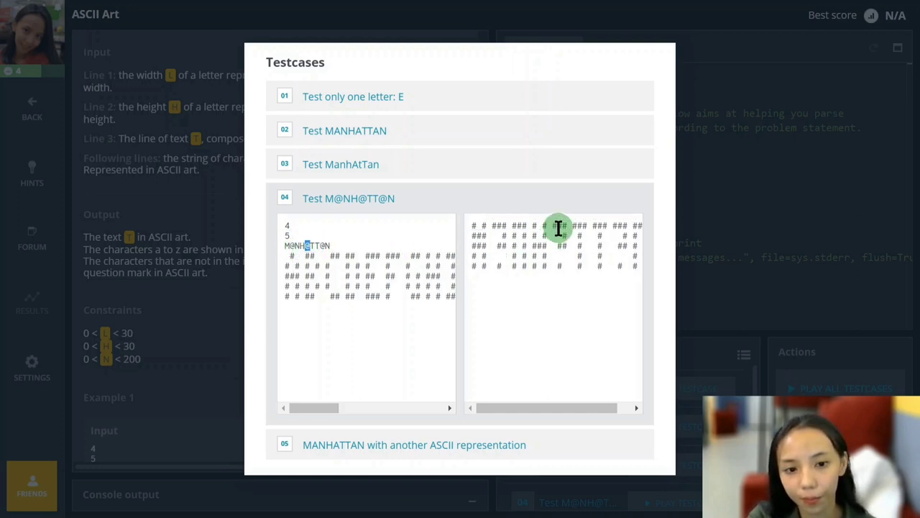
pyautogui.keyDown('shift'); pyautogui.click(323, 245); pyautogui.keyUp('shift')
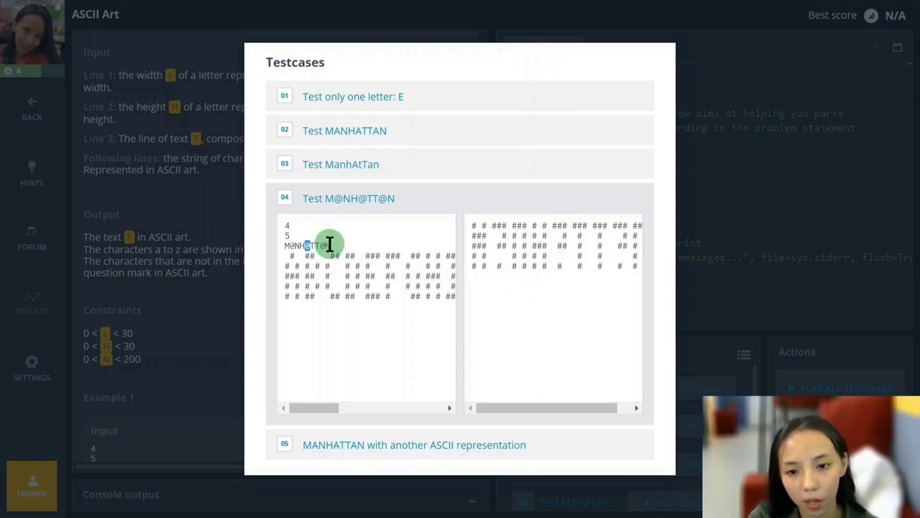
pyautogui.moveTo(323, 245); pyautogui.dragTo(284, 248)
pyautogui.hotkey('alt', 'Tab')
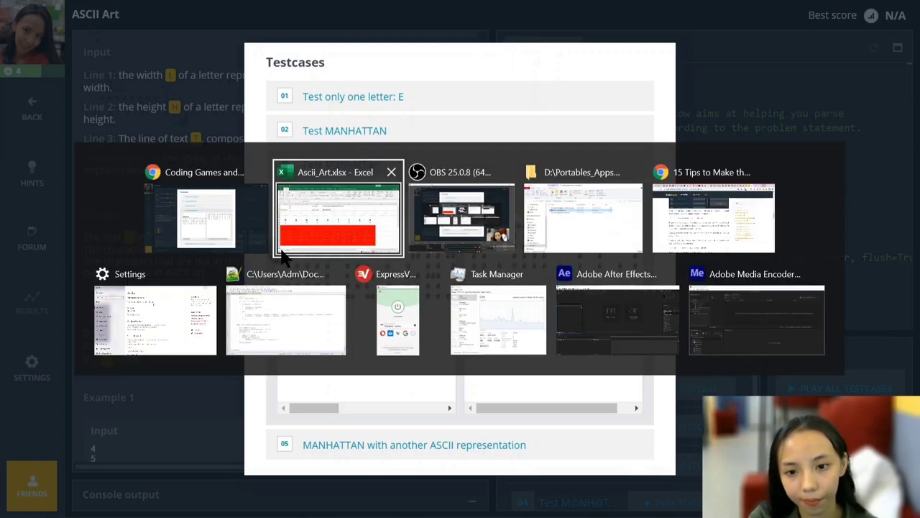
# - Replace the input text with M@NH@TT@N and inspect the #VALUE! code for the first @
pyautogui.moveTo(251, 130); pyautogui.dragTo(165, 128)
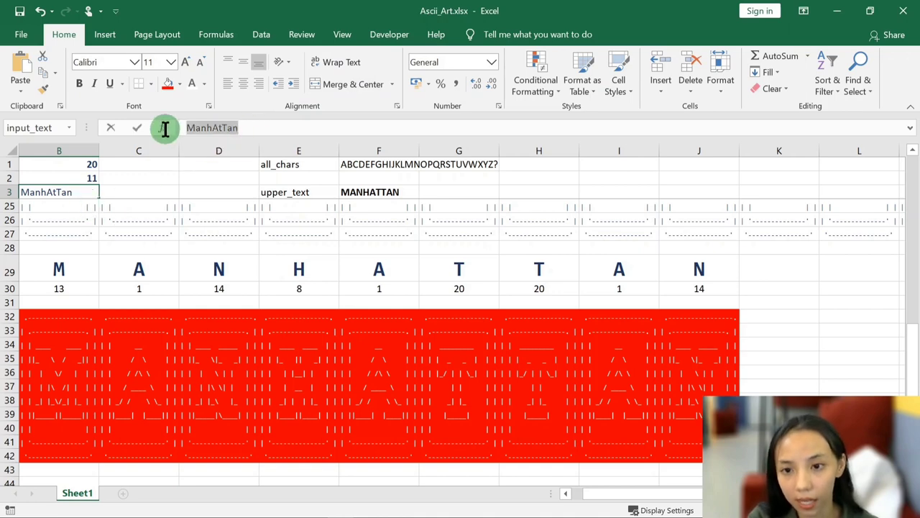
pyautogui.hotkey('ctrl', 'v')
pyautogui.press('Return')
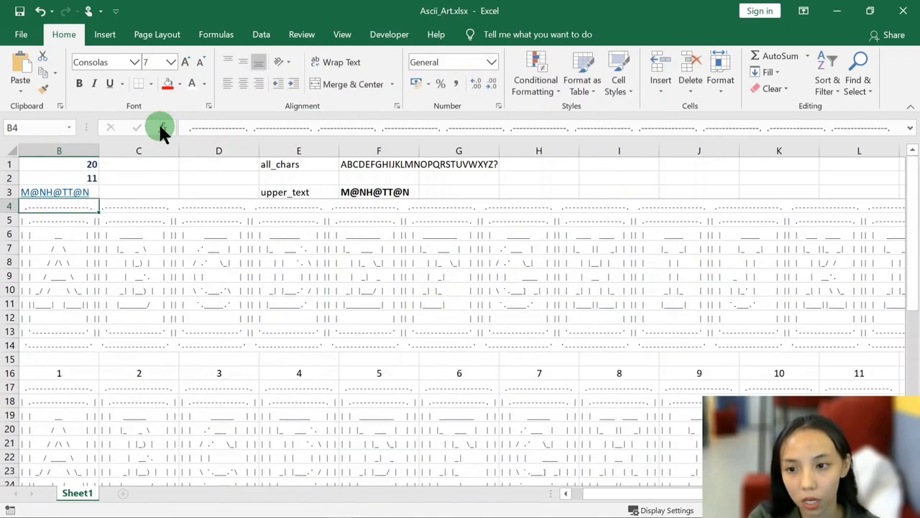
pyautogui.scroll(-5, 365, 259)
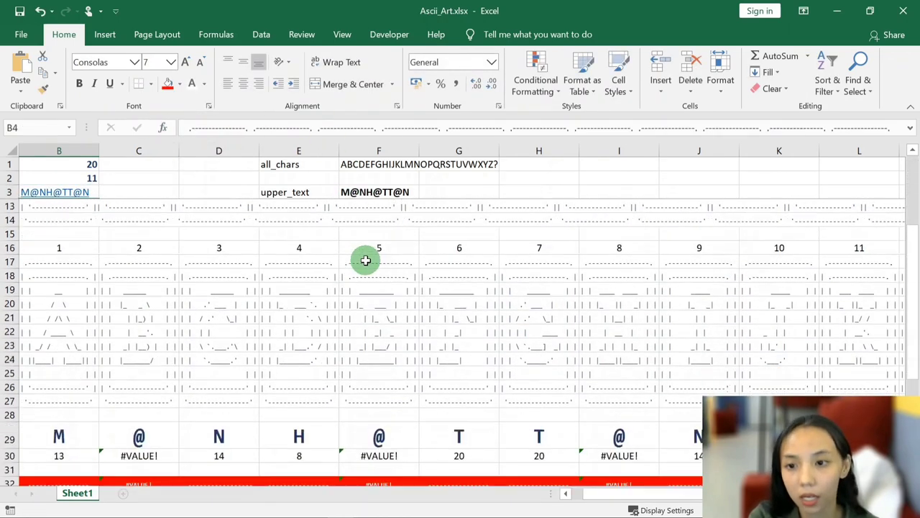
pyautogui.scroll(-1, 365, 260)
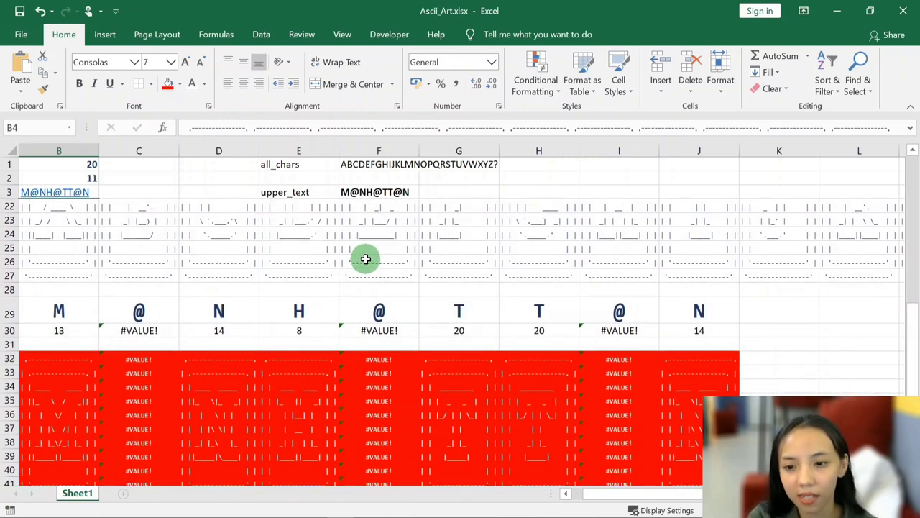
pyautogui.scroll(-1, 365, 259)
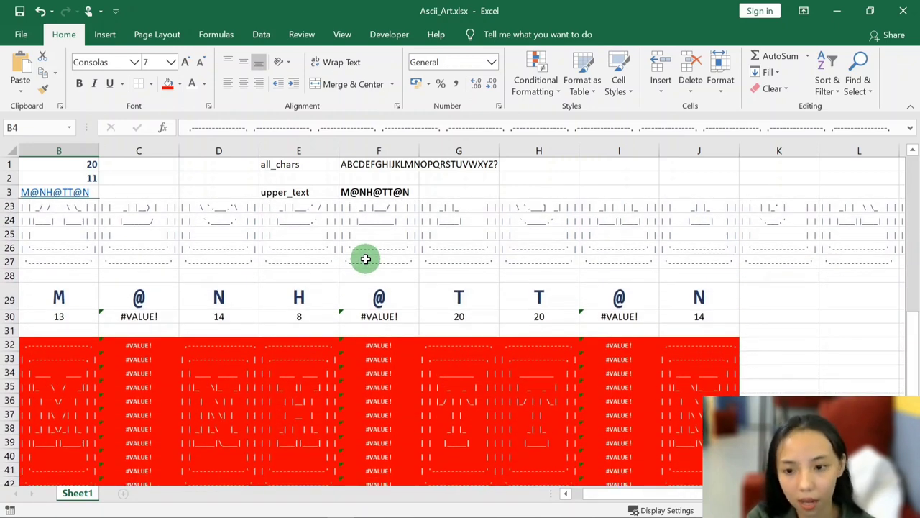
pyautogui.click(139, 316)
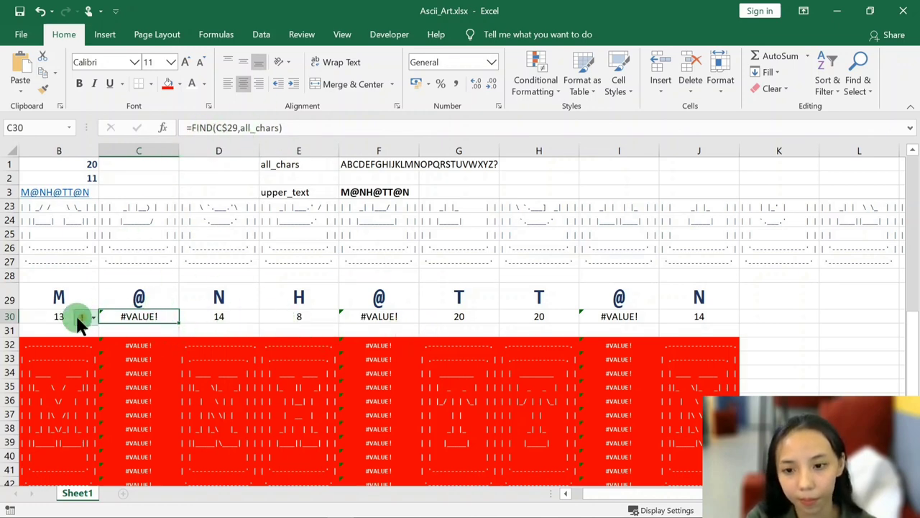
# - Insert a new row 31 labelled 'non alphabet' and widen column A
pyautogui.click(7, 329)
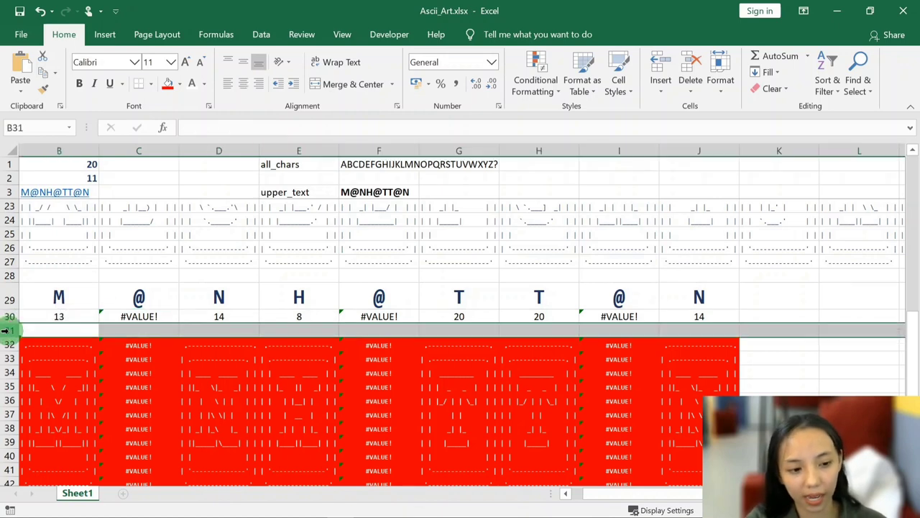
pyautogui.hotkey('ctrl', 'shift', '+')
pyautogui.press('Left')
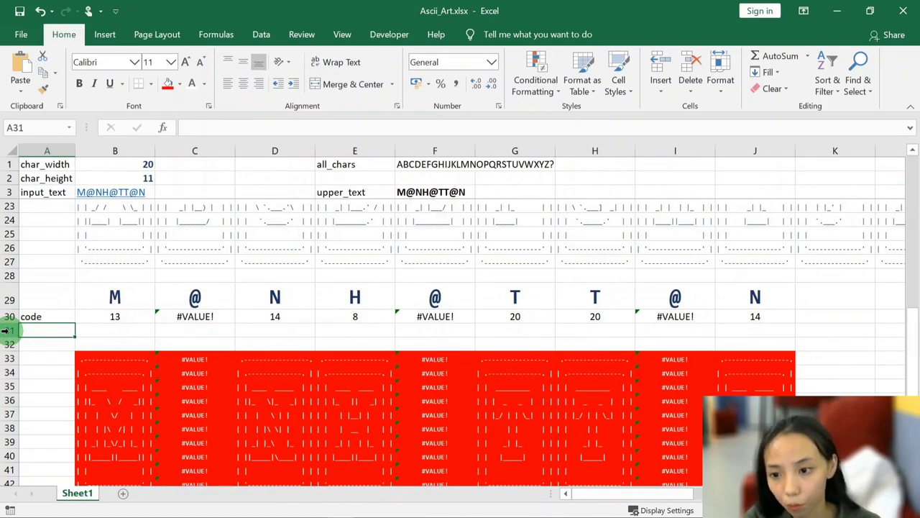
pyautogui.write('non alphabet')
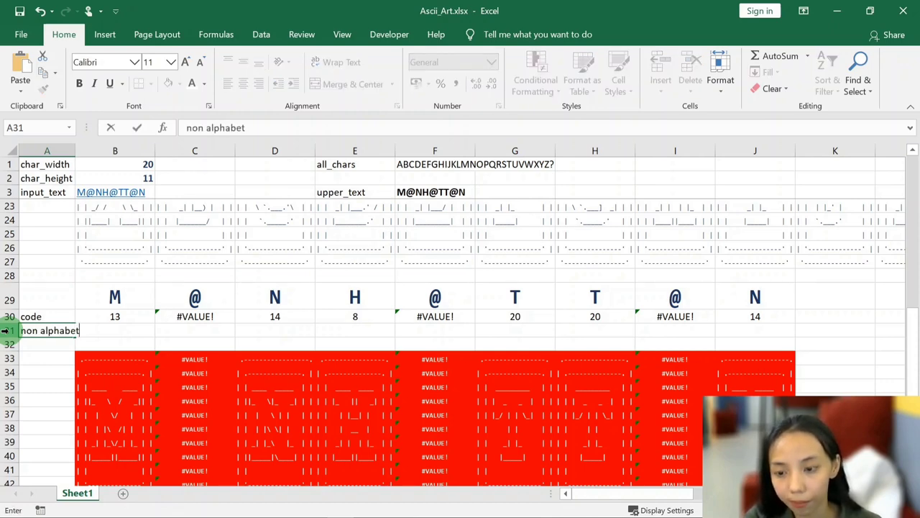
pyautogui.hotkey('ctrl', 'Return')
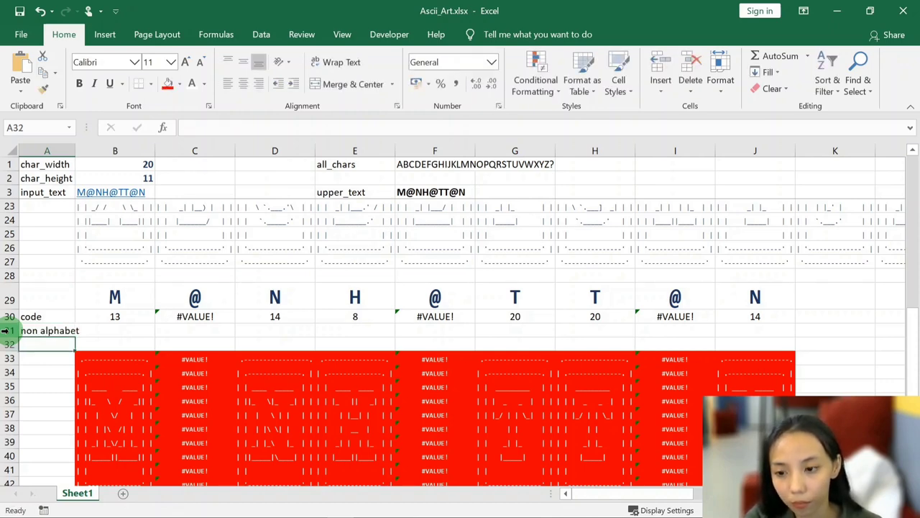
pyautogui.scroll(1, 51, 154)
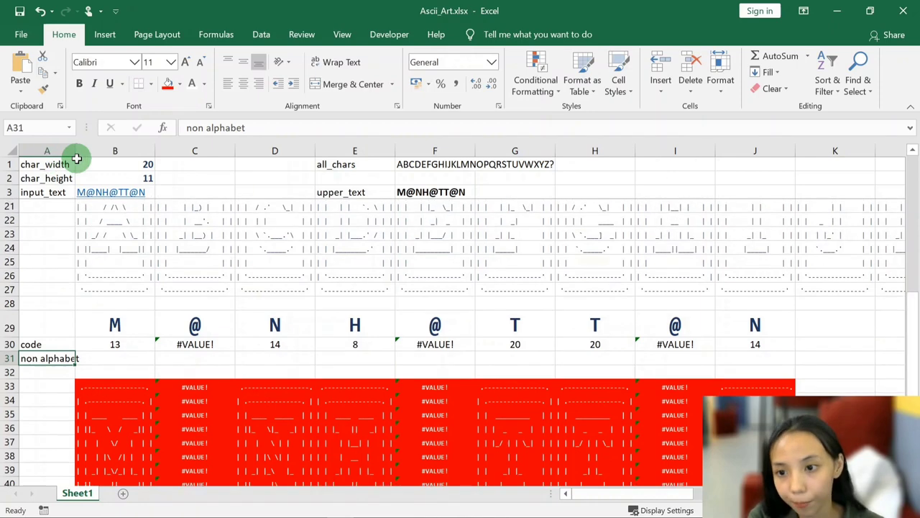
pyautogui.moveTo(76, 150); pyautogui.dragTo(83, 150)
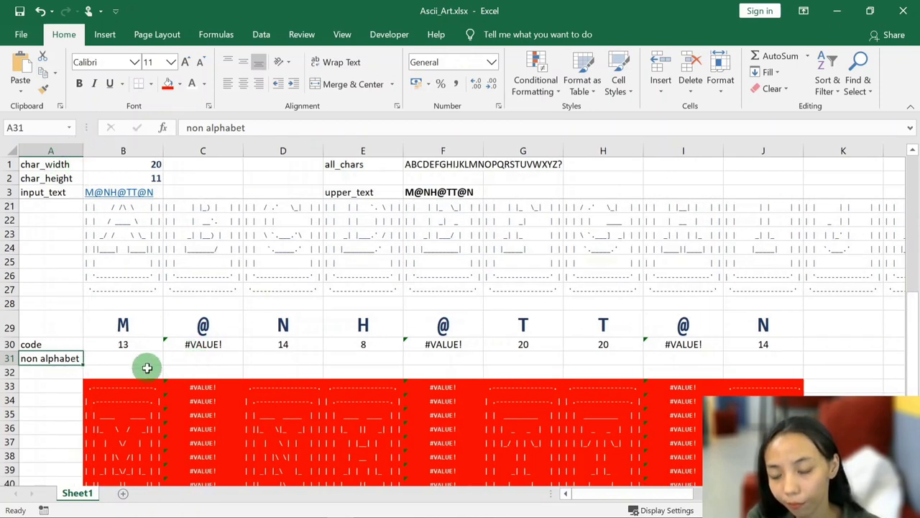
pyautogui.click(131, 358)
# - Enter =IF(ISNUMBER(C30),C30,$AB$16) in C31, falling back to the question mark's code 27
pyautogui.press('Right')
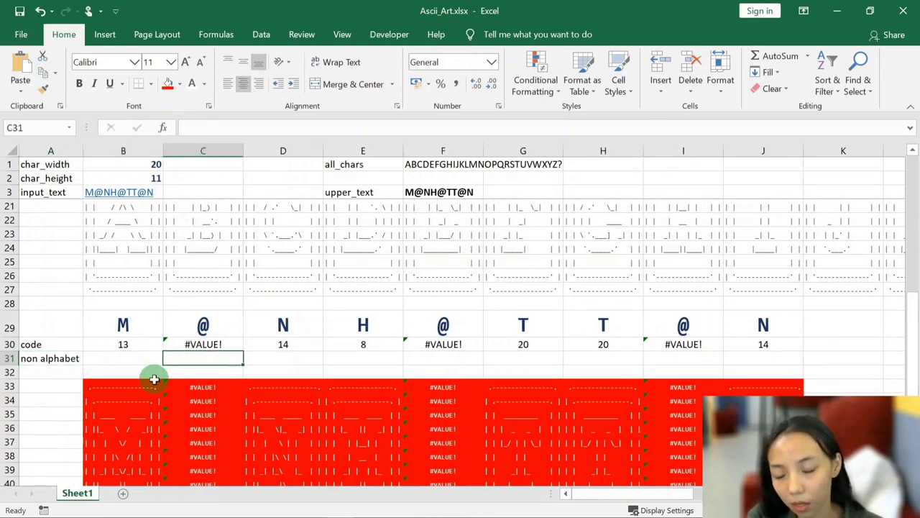
pyautogui.write('=if(')
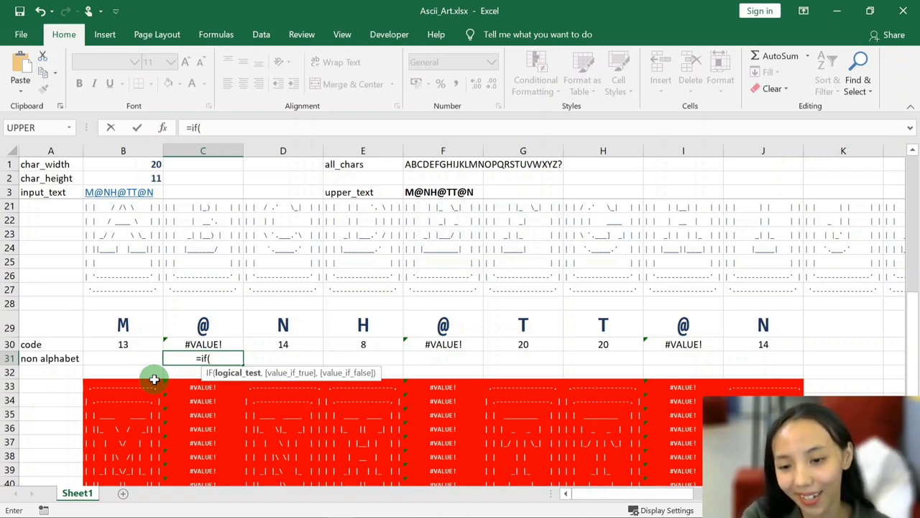
pyautogui.write(' isnumb')
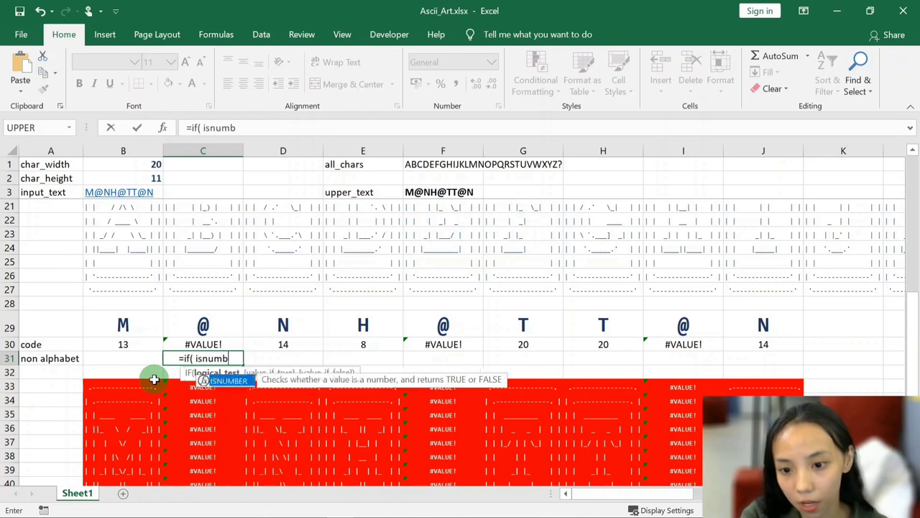
pyautogui.write('er(')
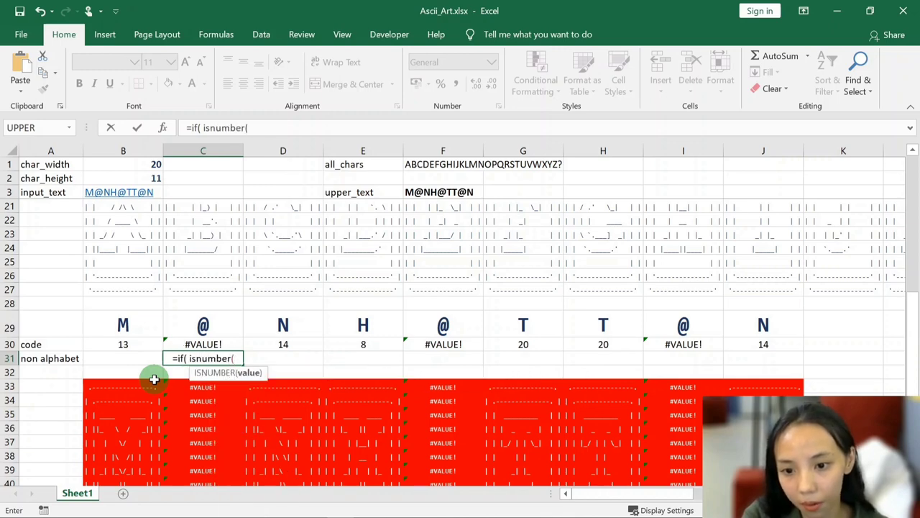
pyautogui.click(213, 347)
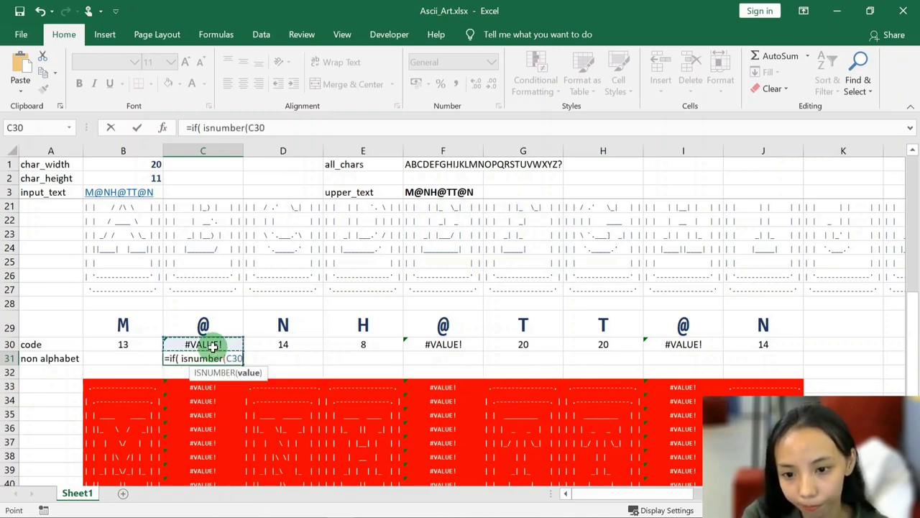
pyautogui.write('),')
pyautogui.click(213, 345)
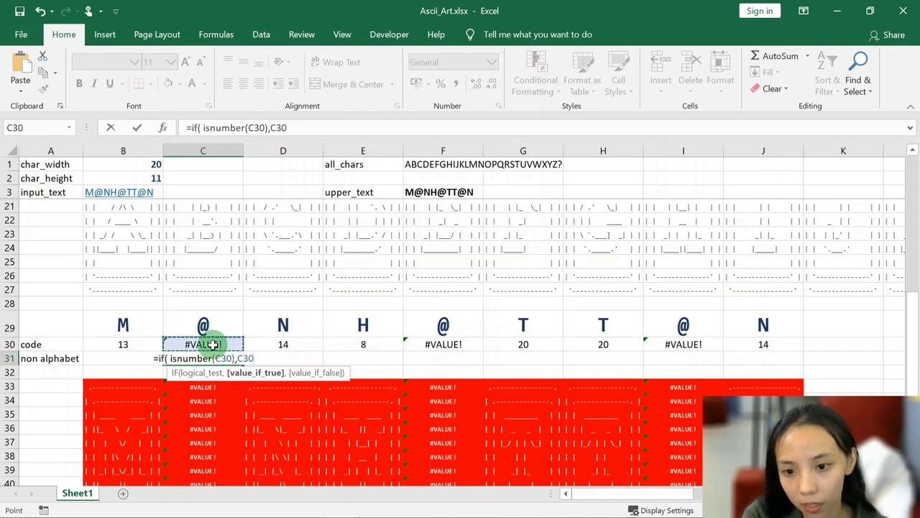
pyautogui.write(',')
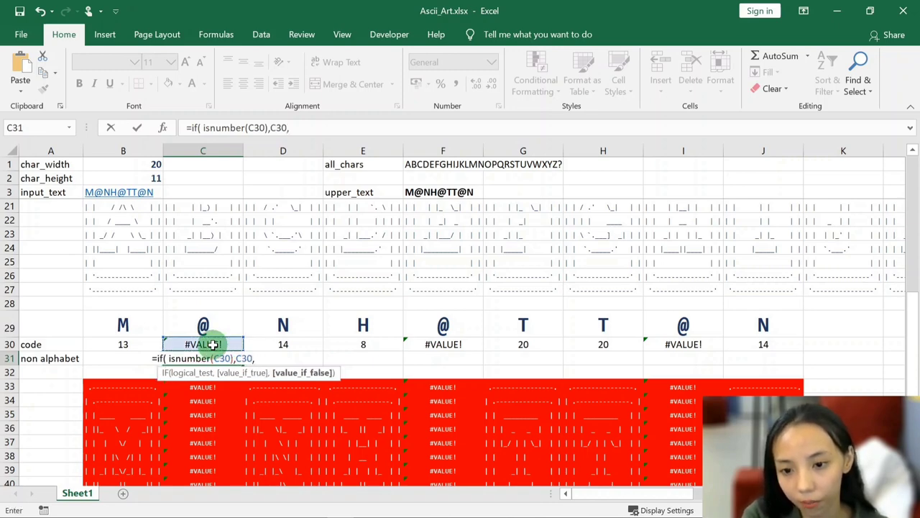
pyautogui.moveTo(597, 493); pyautogui.dragTo(701, 493)
pyautogui.scroll(2, 752, 331)
pyautogui.scroll(2, 752, 331)
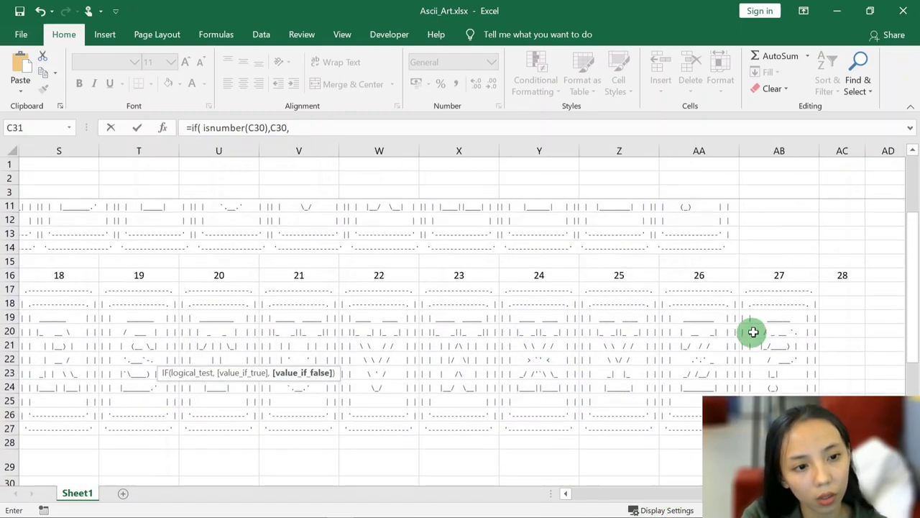
pyautogui.click(781, 276)
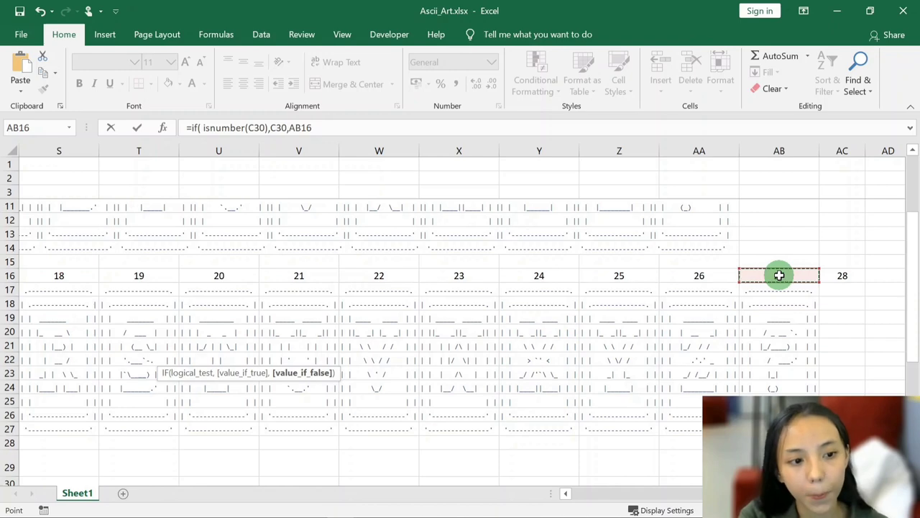
pyautogui.press('Return')
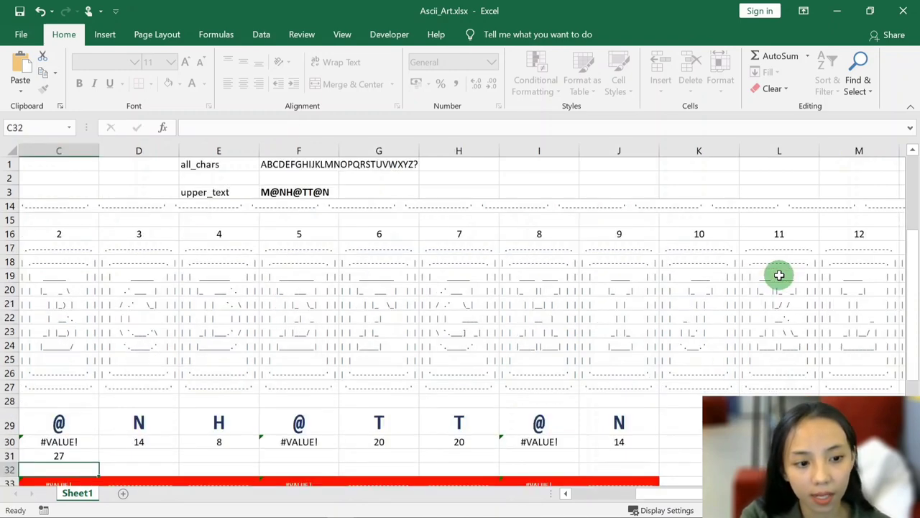
# - Copy the C31 formula across B31:J31
pyautogui.press('Up')
pyautogui.press('Left')
pyautogui.press('Left')
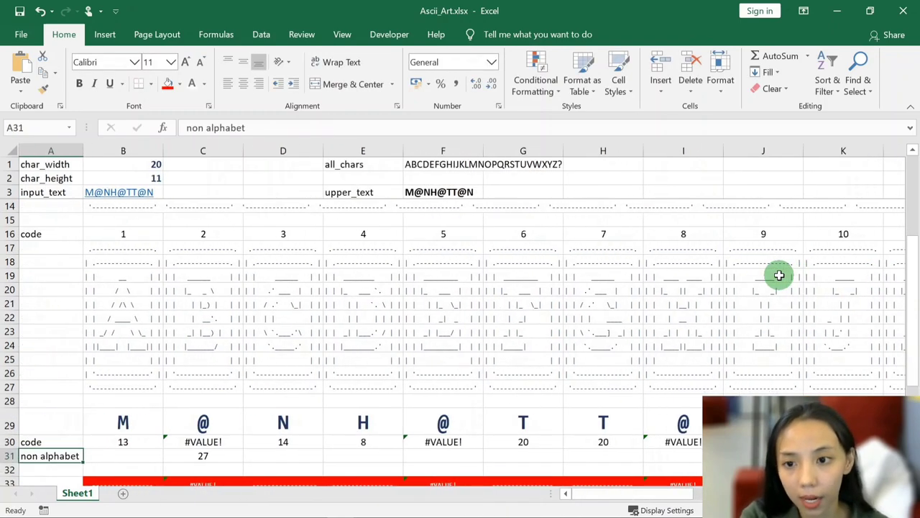
pyautogui.press('Right')
pyautogui.press('Right')
pyautogui.hotkey('ctrl', 'c')
pyautogui.press('Left')
pyautogui.hotkey('shift', 'Right')
pyautogui.hotkey('shift', 'Right')
pyautogui.hotkey('shift', 'Right')
pyautogui.hotkey('shift', 'Right')
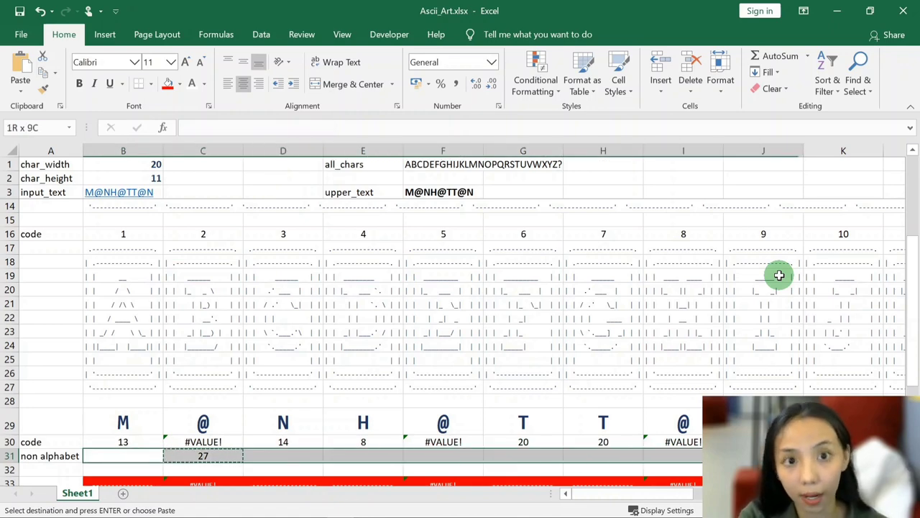
pyautogui.hotkey('shift', 'Right')
pyautogui.hotkey('shift', 'Left')
pyautogui.hotkey('ctrl', 'v')
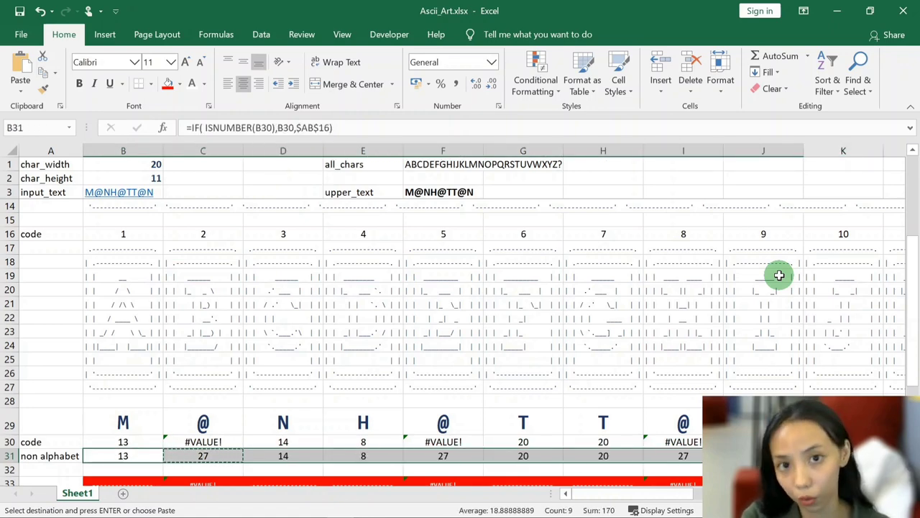
pyautogui.press('Left')
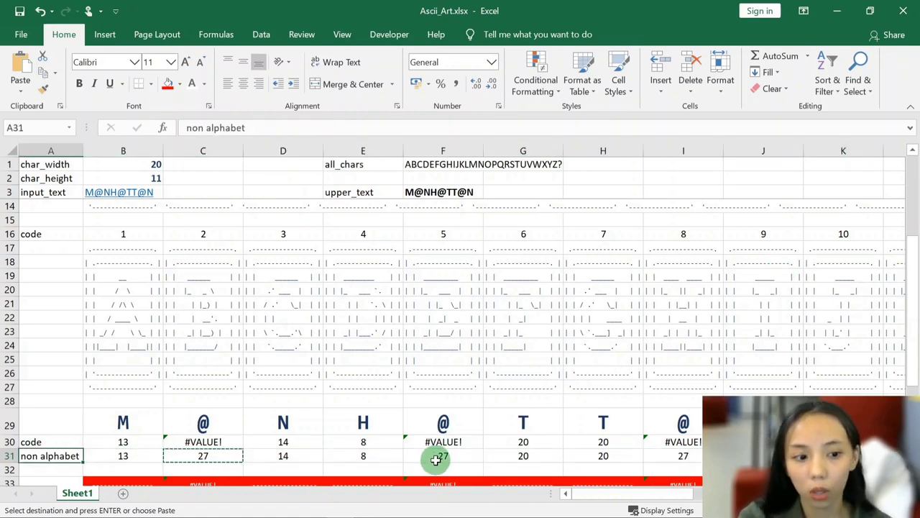
pyautogui.scroll(-3, 434, 455)
pyautogui.scroll(-2, 434, 455)
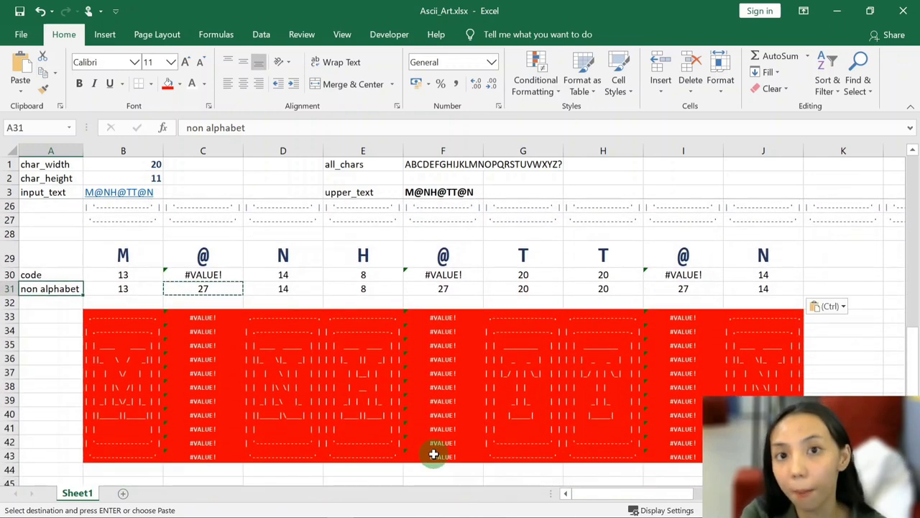
# - Inspect C33's INDEX formula alongside the code cells C30 and C31
pyautogui.click(204, 317)
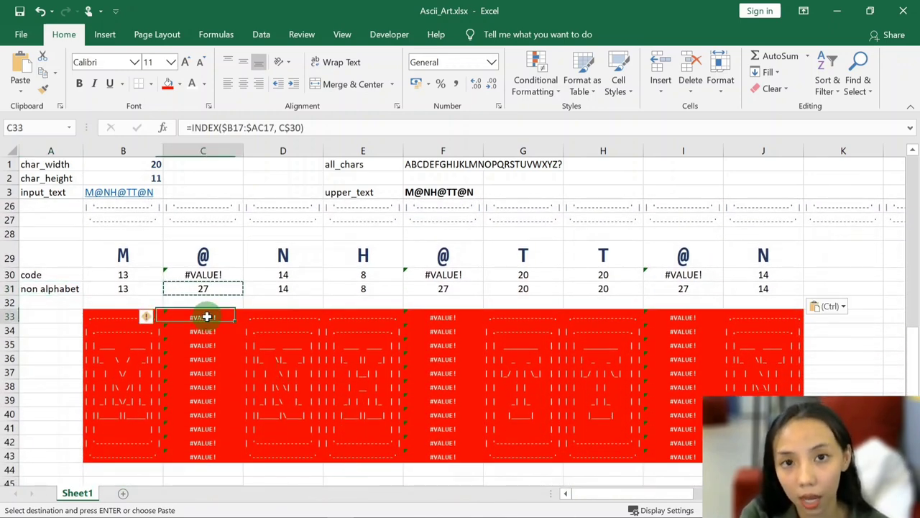
pyautogui.press('Escape')
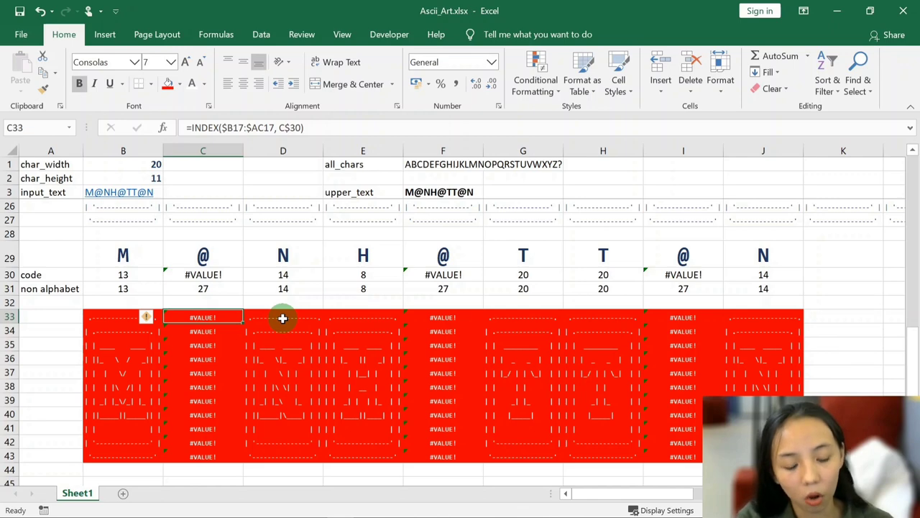
pyautogui.press('F2')
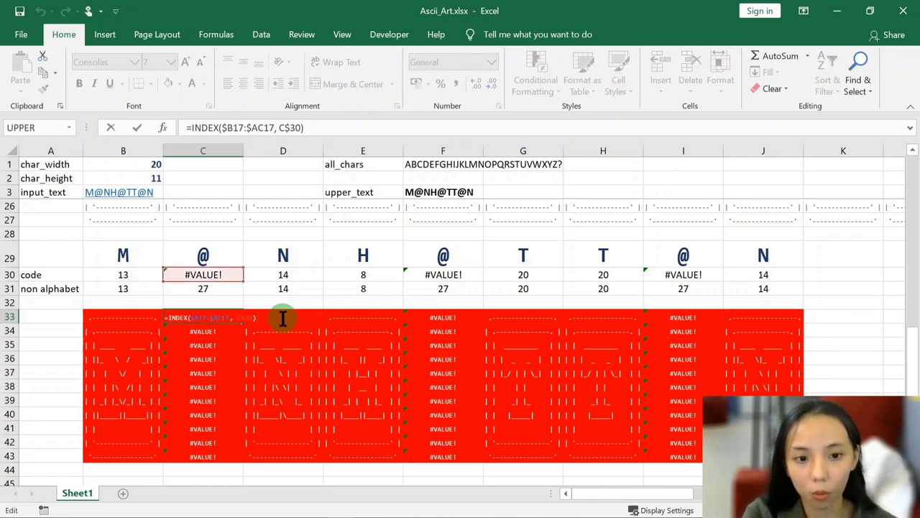
pyautogui.press('Escape')
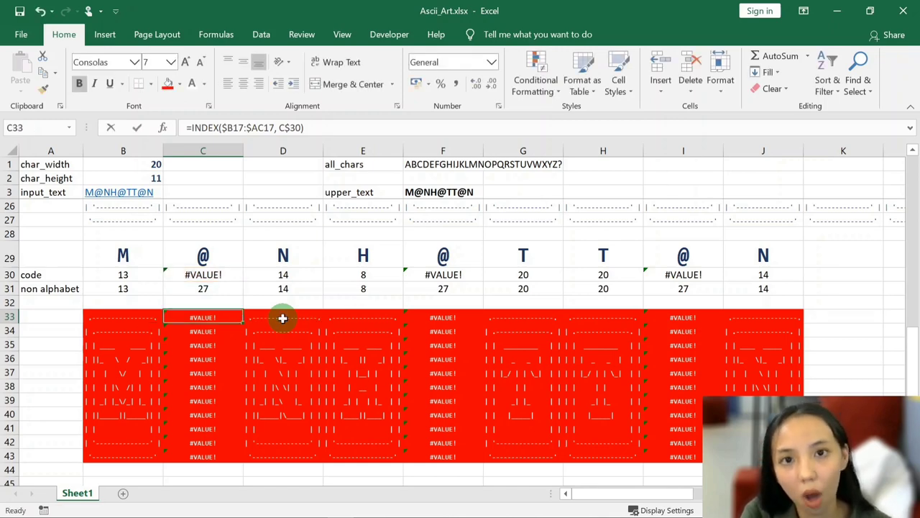
pyautogui.press('F2')
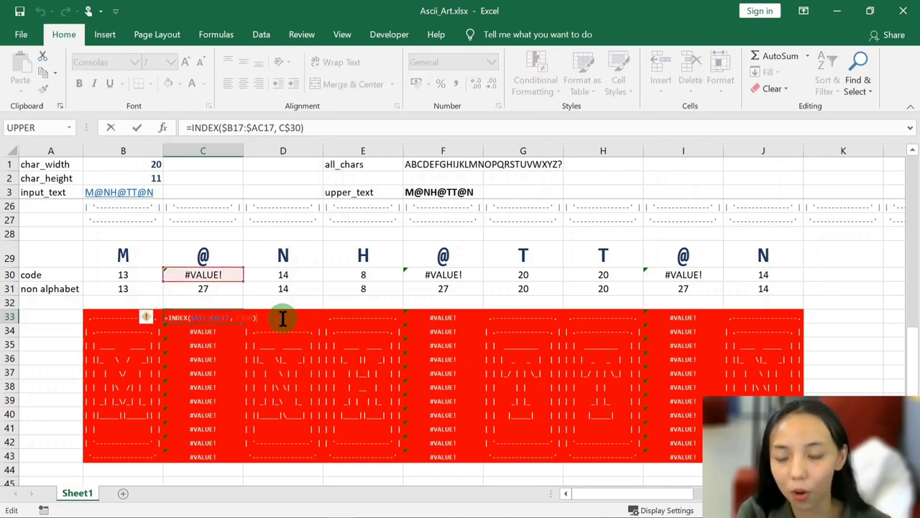
pyautogui.press('Escape')
pyautogui.click(190, 274)
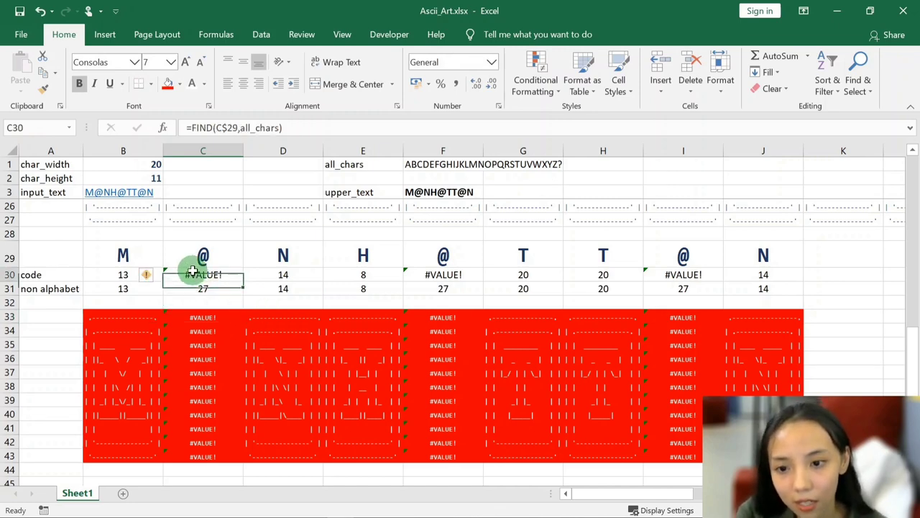
pyautogui.click(199, 287)
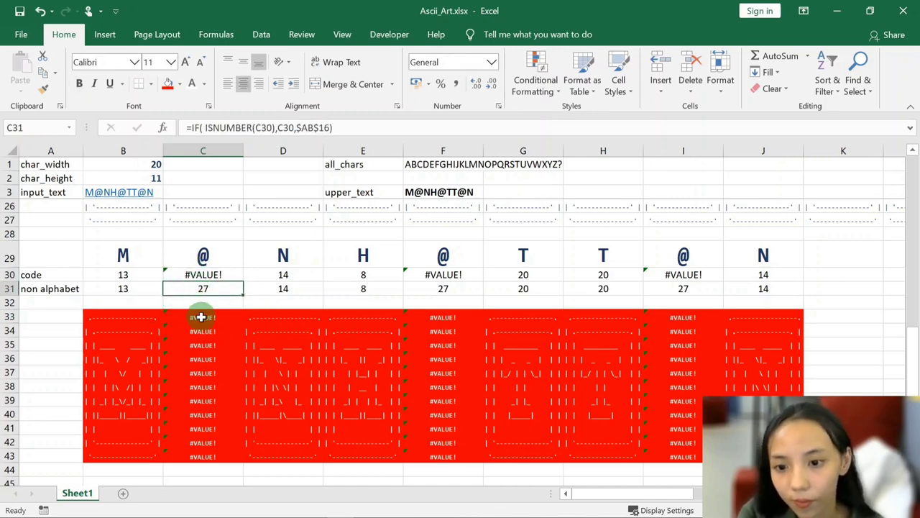
pyautogui.click(202, 316)
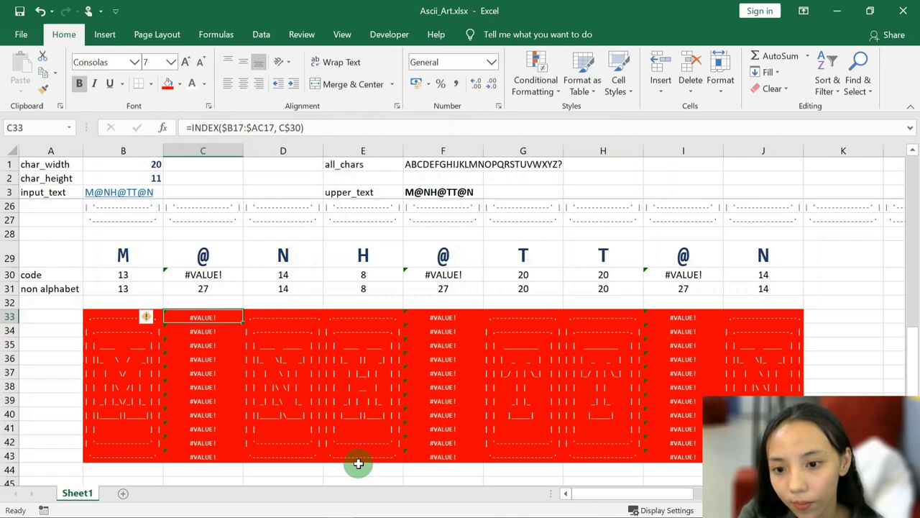
# - Change C33's INDEX row reference to C$31 and paste it over B33:J43
pyautogui.press('F2')
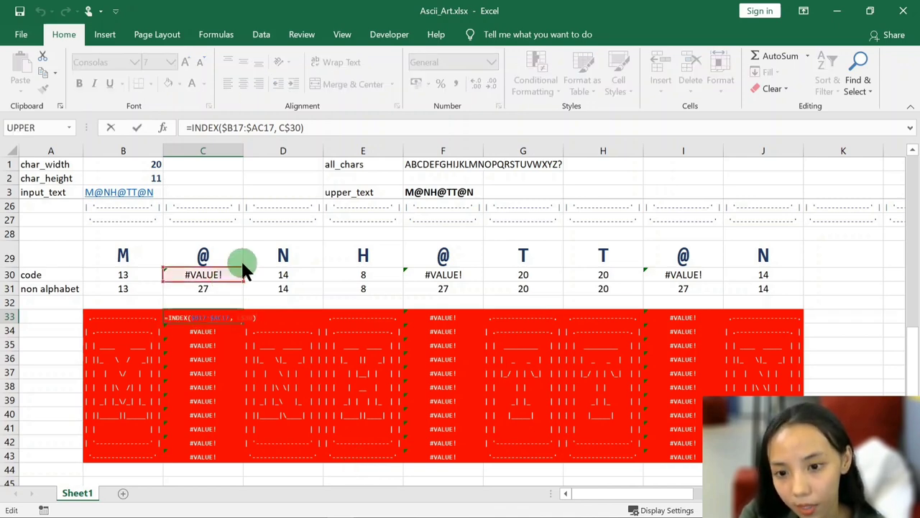
pyautogui.click(218, 290)
pyautogui.click(217, 273)
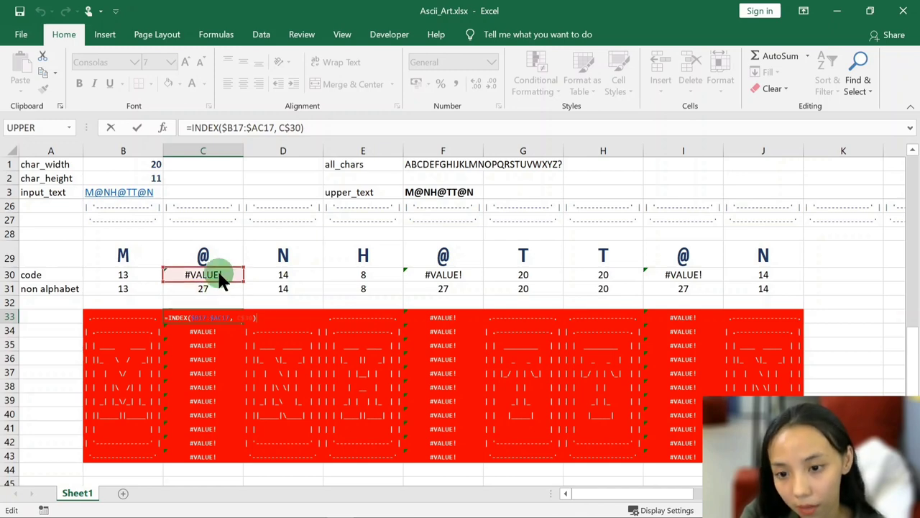
pyautogui.click(218, 289)
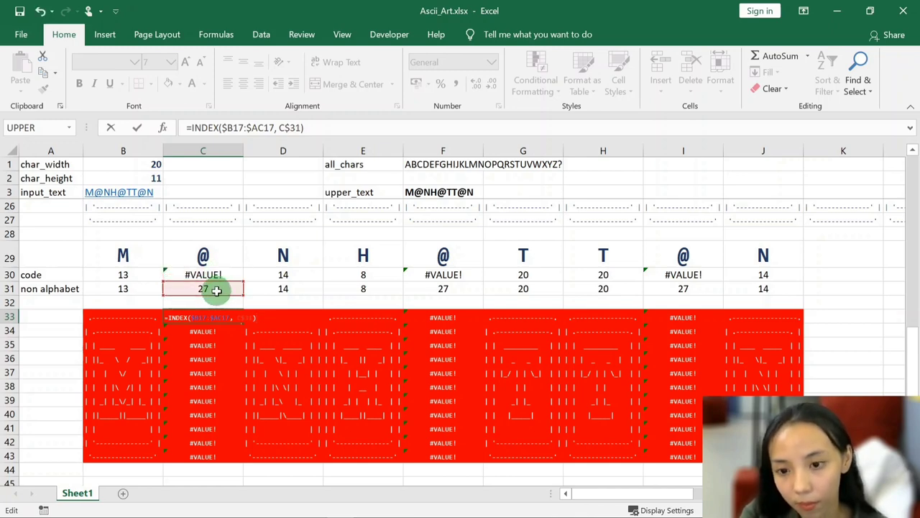
pyautogui.press('Return')
pyautogui.press('Up')
pyautogui.hotkey('ctrl', 'c')
pyautogui.press('Left')
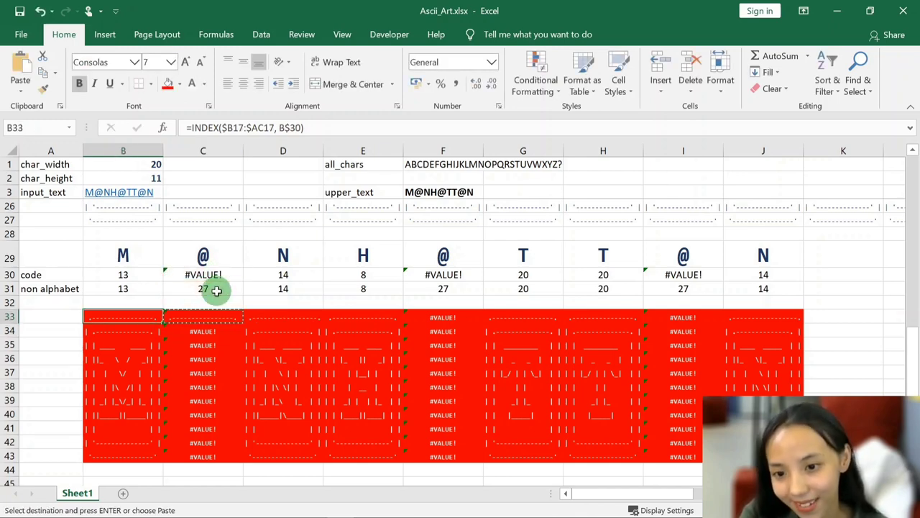
pyautogui.hotkey('ctrl', 'shift', 'Right')
pyautogui.hotkey('ctrl', 'shift', 'Down')
pyautogui.hotkey('ctrl', 'v')
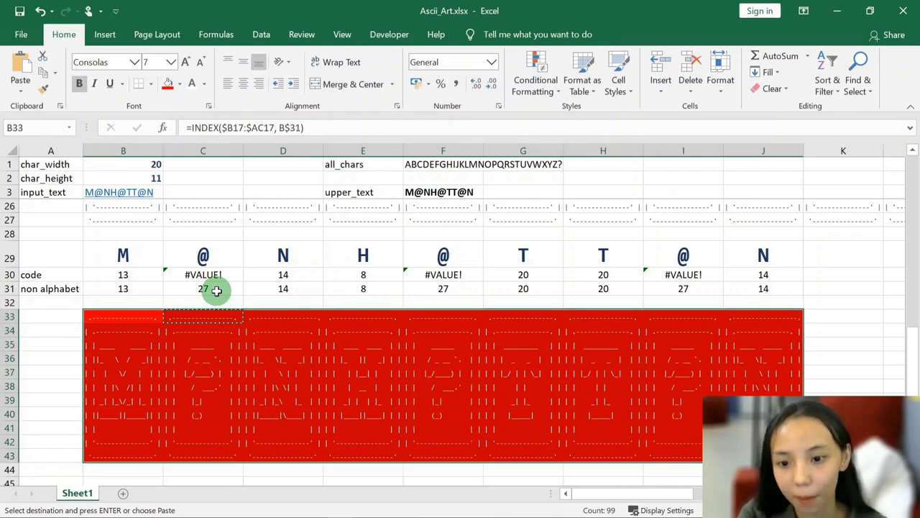
pyautogui.click(60, 303)
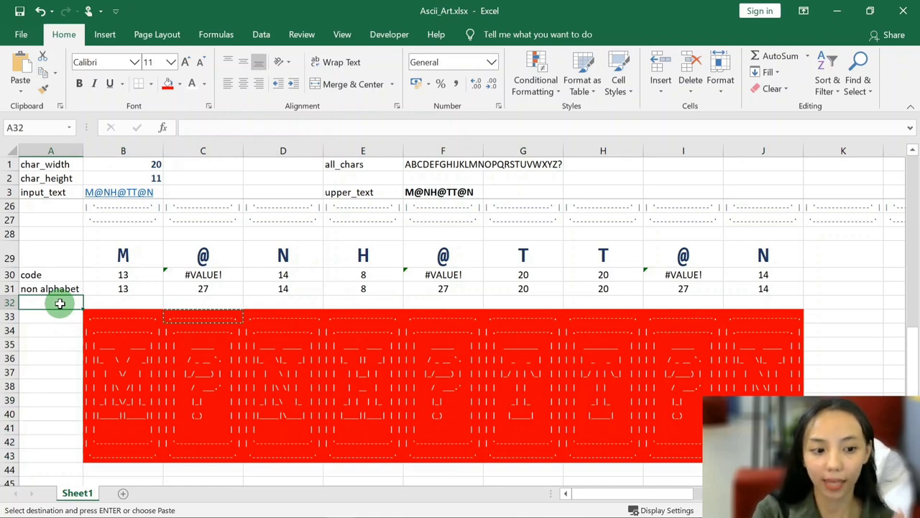
# - Check the =UPPER(input_text) formula in F3, then return to CodinGame's testcases
pyautogui.click(440, 192)
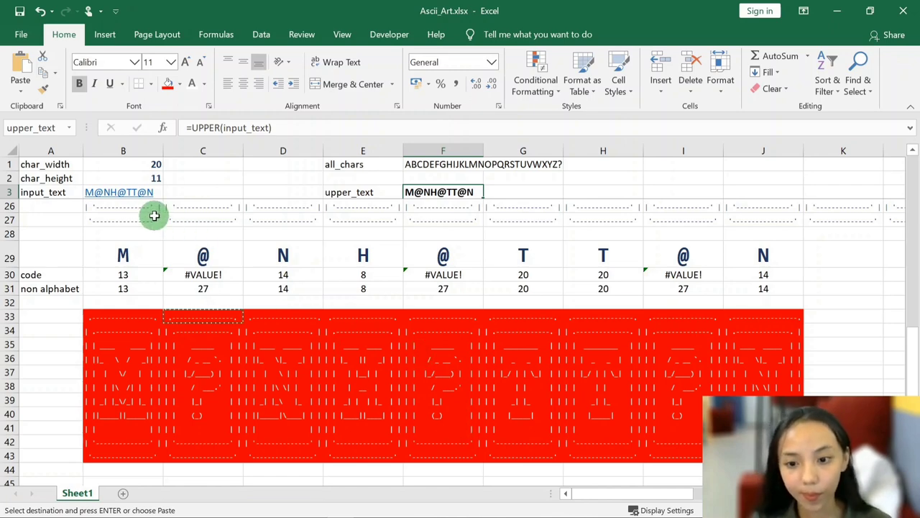
pyautogui.click(176, 192)
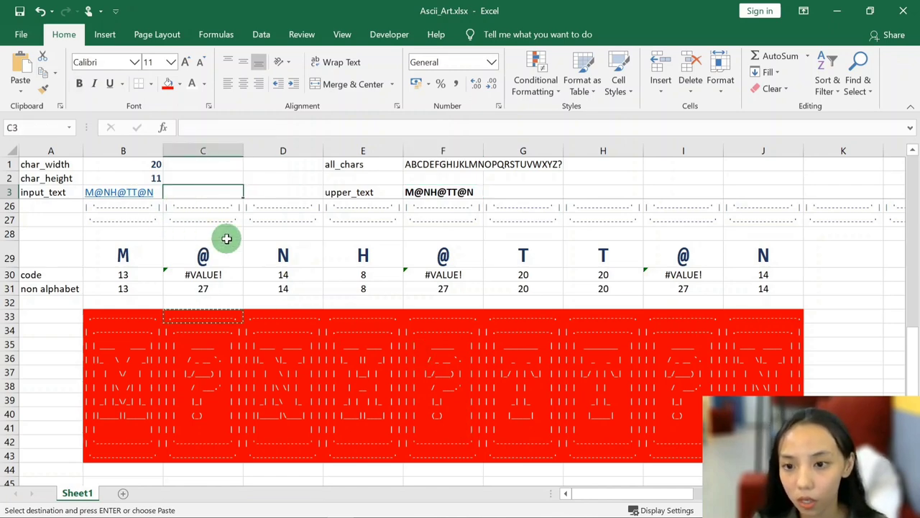
pyautogui.hotkey('alt', 'Tab')
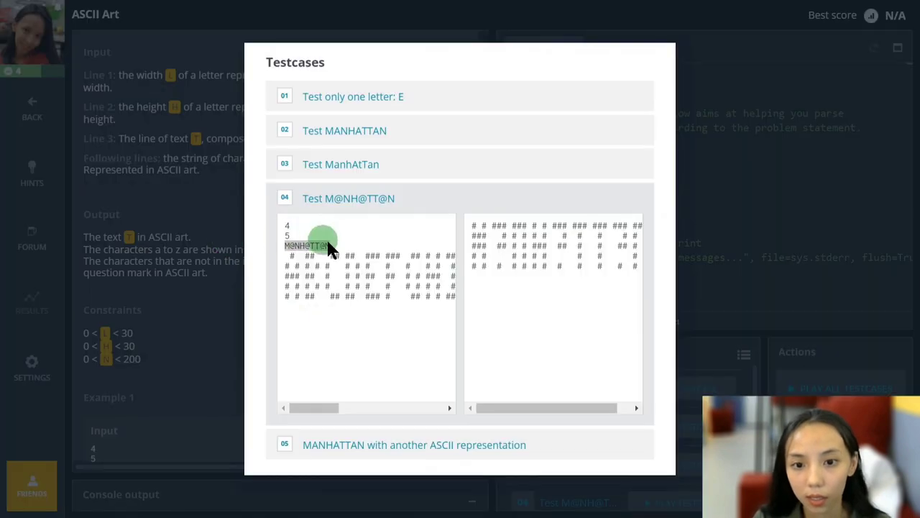
# - Expand the Test ManhAtTan testcase in CodinGame and select its entire input text
pyautogui.click(618, 440)
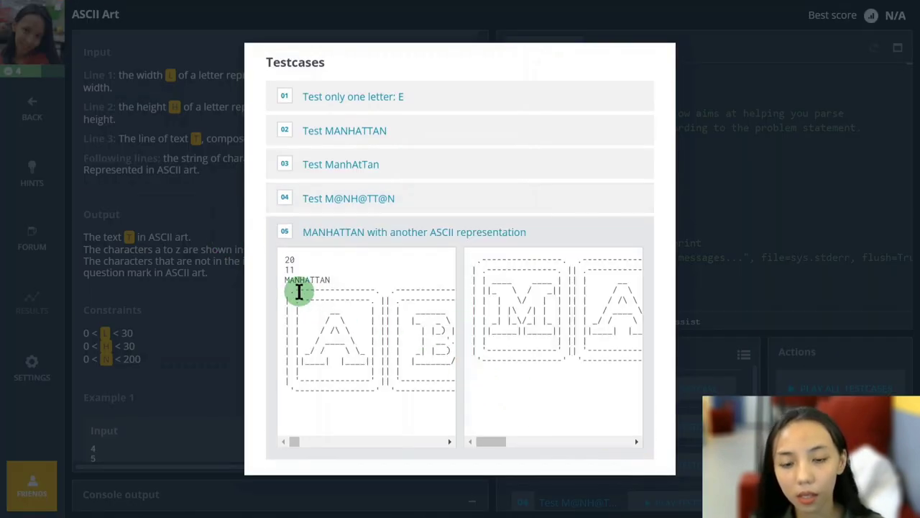
pyautogui.moveTo(291, 289); pyautogui.dragTo(408, 391)
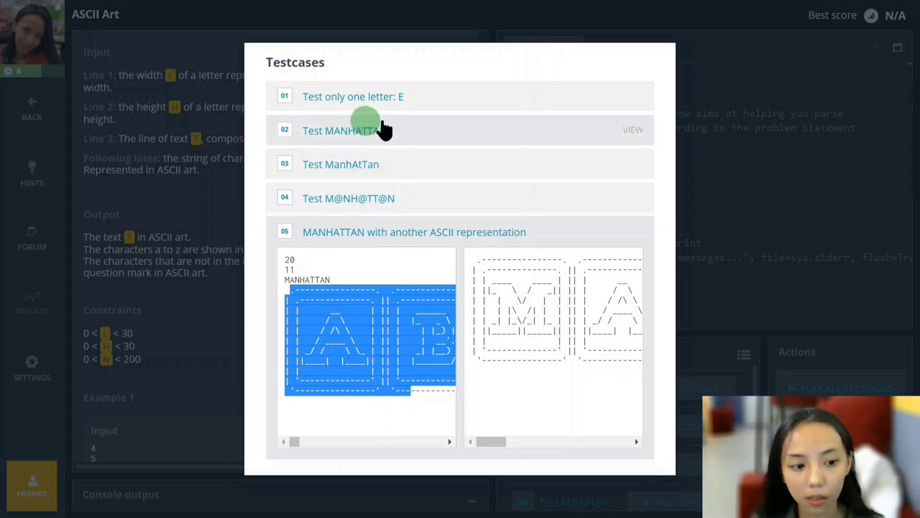
pyautogui.click(630, 129)
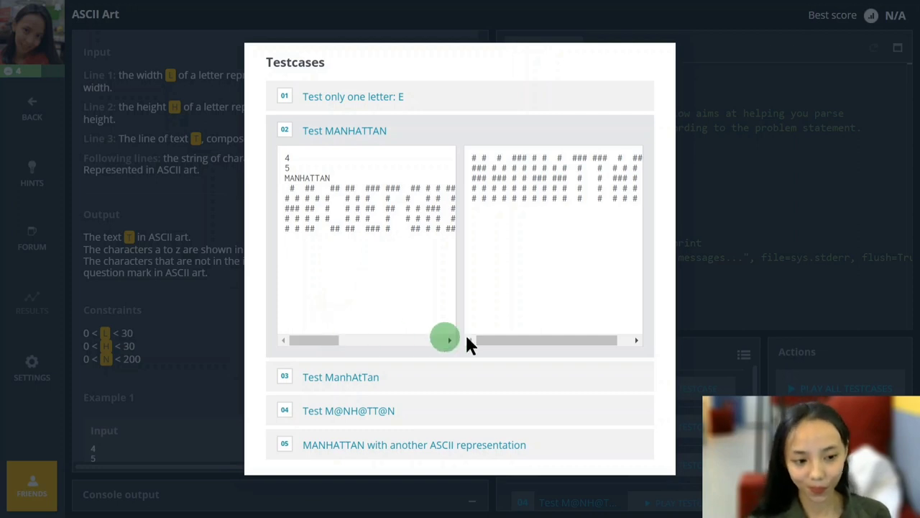
pyautogui.click(636, 379)
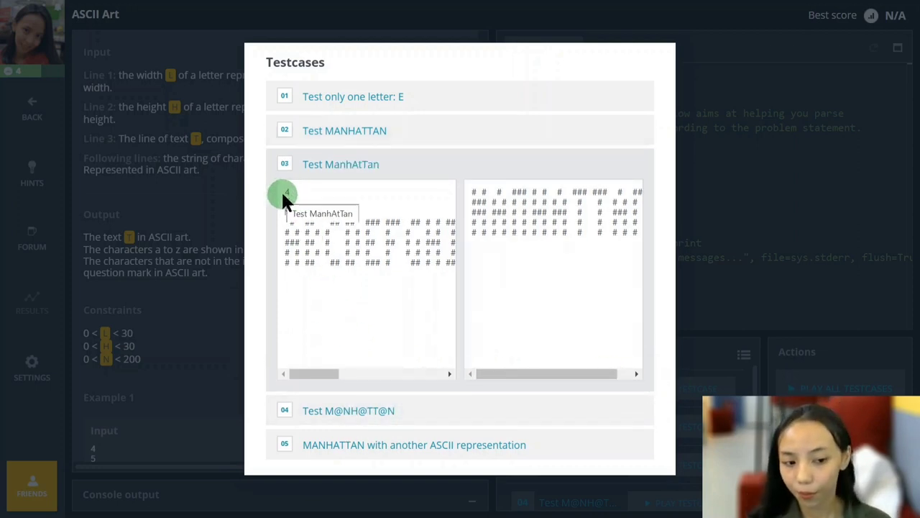
pyautogui.moveTo(280, 190)
pyautogui.mouseDown()
pyautogui.moveTo(467, 263)
pyautogui.moveTo(423, 352)
pyautogui.mouseUp()
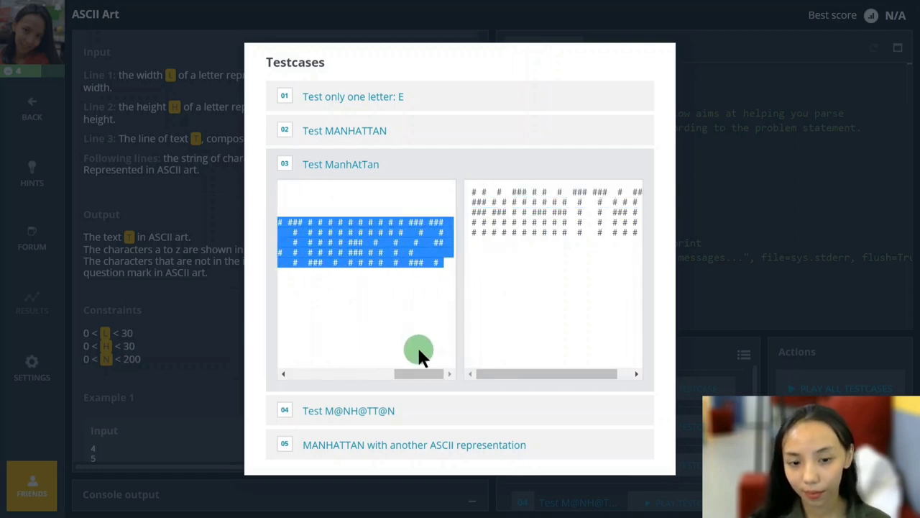
pyautogui.hotkey('alt', 'Tab')
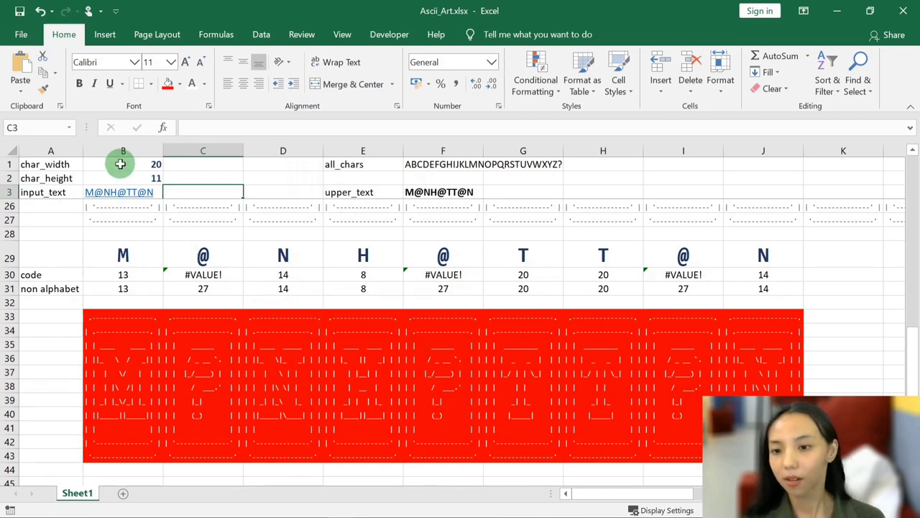
# - Paste the copied ManhAtTan testcase input into cell B1 as plain text
pyautogui.click(124, 166)
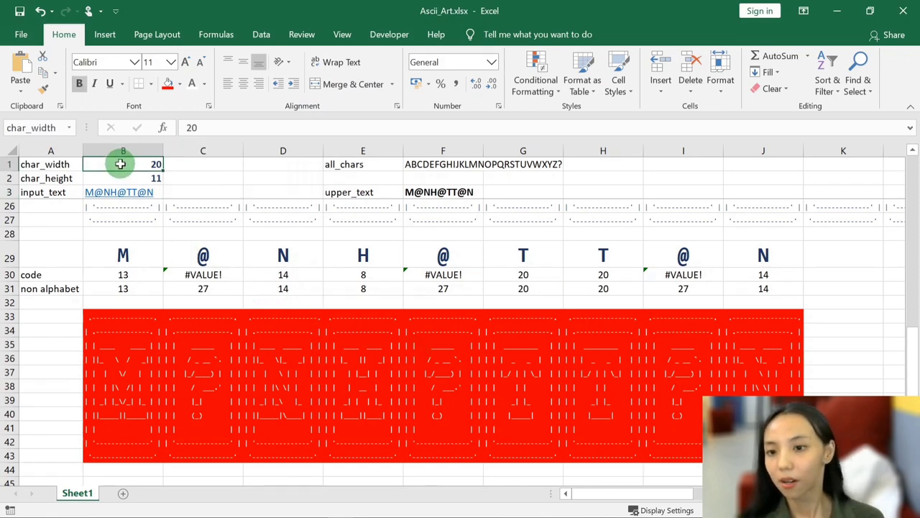
pyautogui.hotkey('ctrl', 'alt', 'v')
pyautogui.click(503, 226)
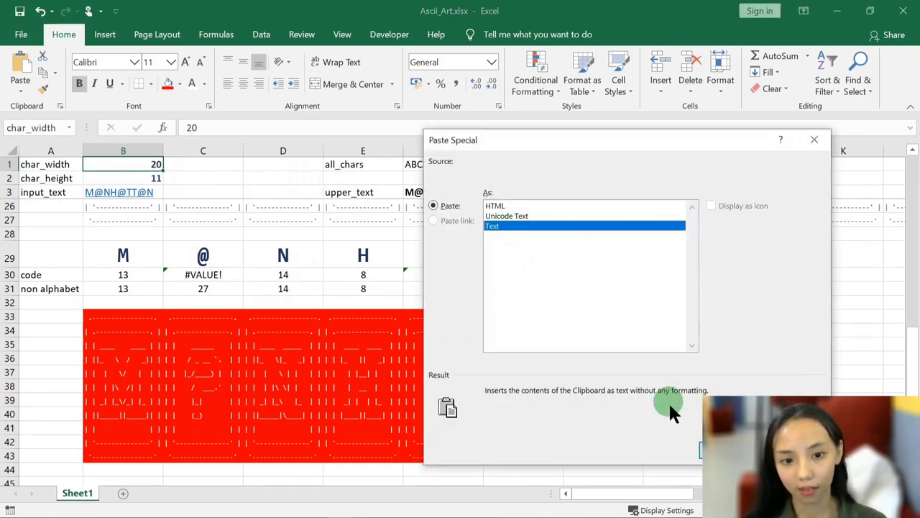
pyautogui.press('Return')
# - Clear the pasted character art from B9:B14
pyautogui.scroll(8, 138, 308)
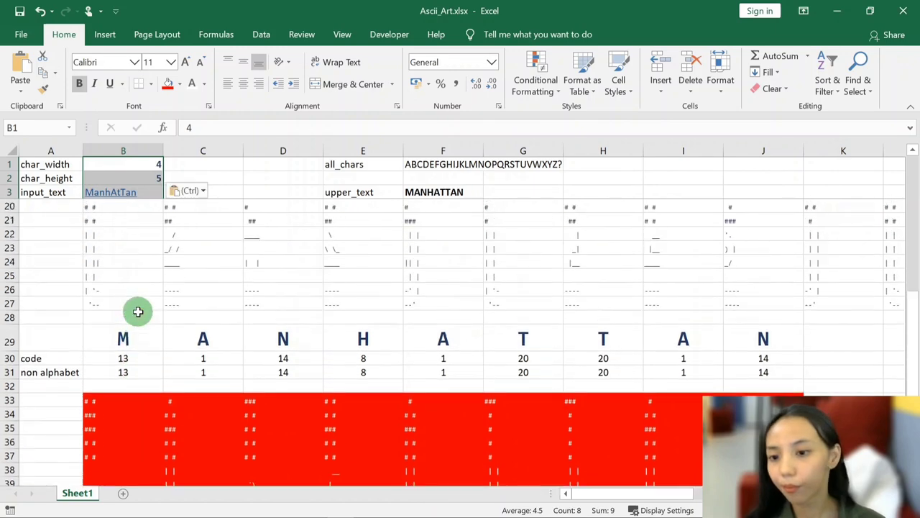
pyautogui.moveTo(115, 276); pyautogui.dragTo(114, 344)
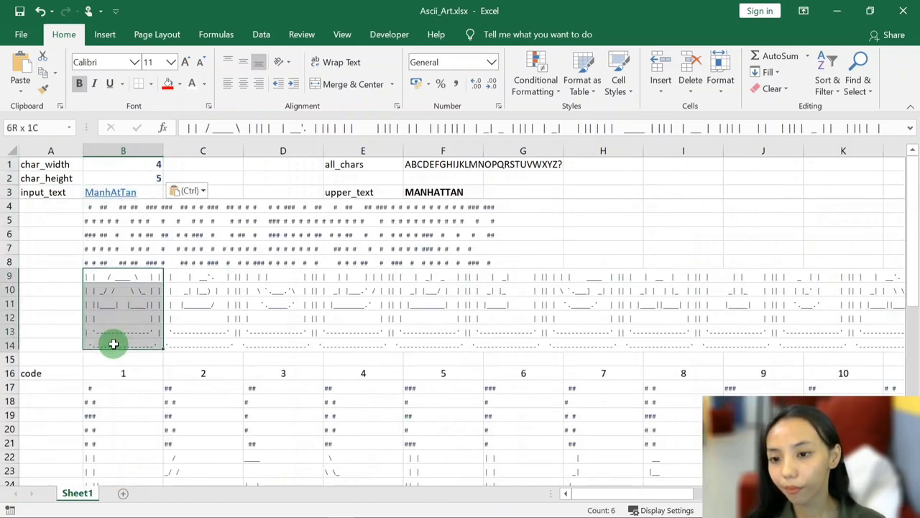
pyautogui.press('Delete')
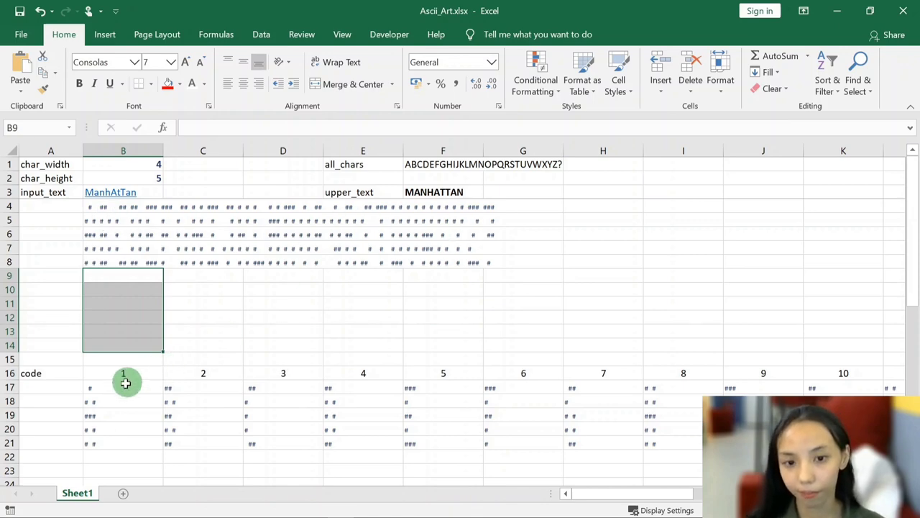
# - Undo the edits to restore char_width 20, char_height 11 and input text M@NH@TT@N
pyautogui.scroll(-1, 376, 409)
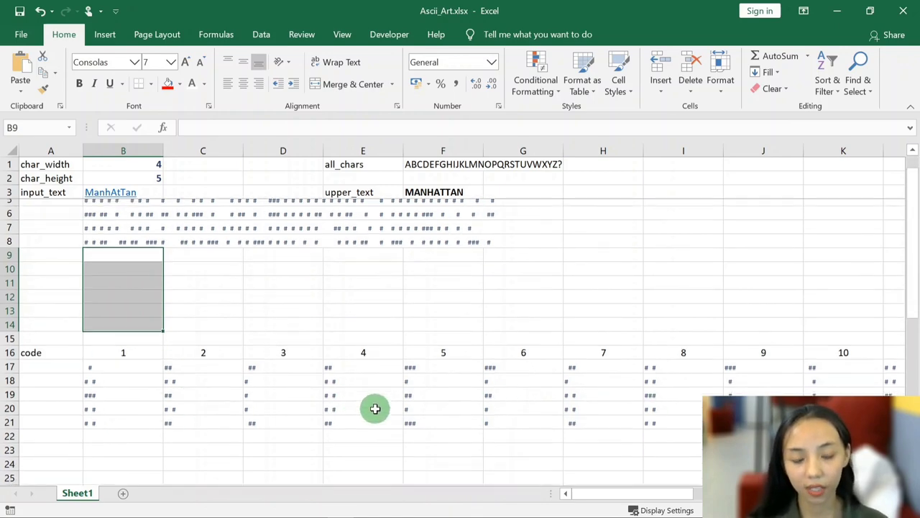
pyautogui.scroll(-2, 375, 408)
pyautogui.scroll(-2, 376, 407)
pyautogui.scroll(-1, 374, 405)
pyautogui.scroll(-2, 375, 404)
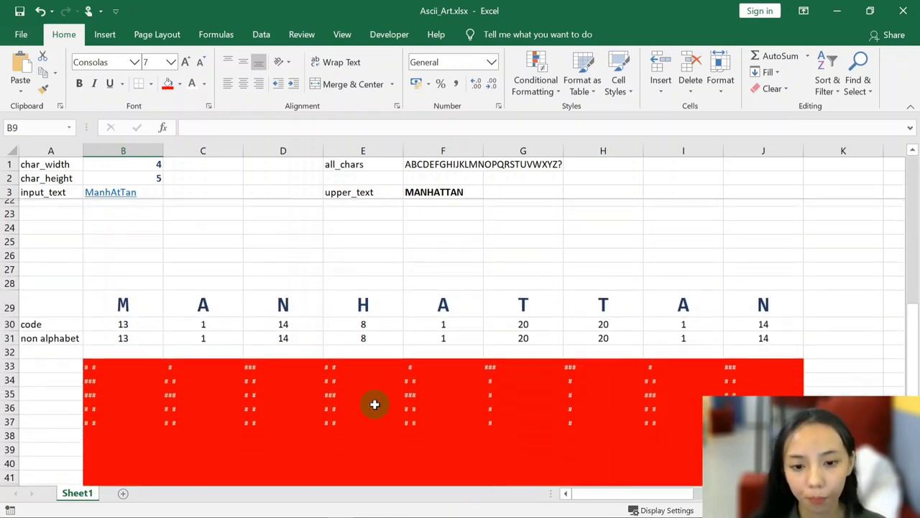
pyautogui.scroll(-1, 374, 404)
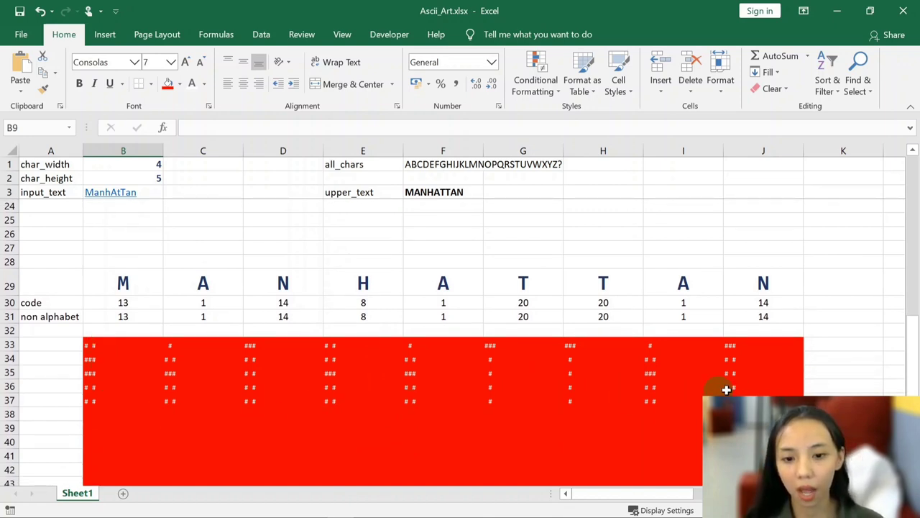
pyautogui.scroll(1, 410, 435)
pyautogui.scroll(2, 406, 430)
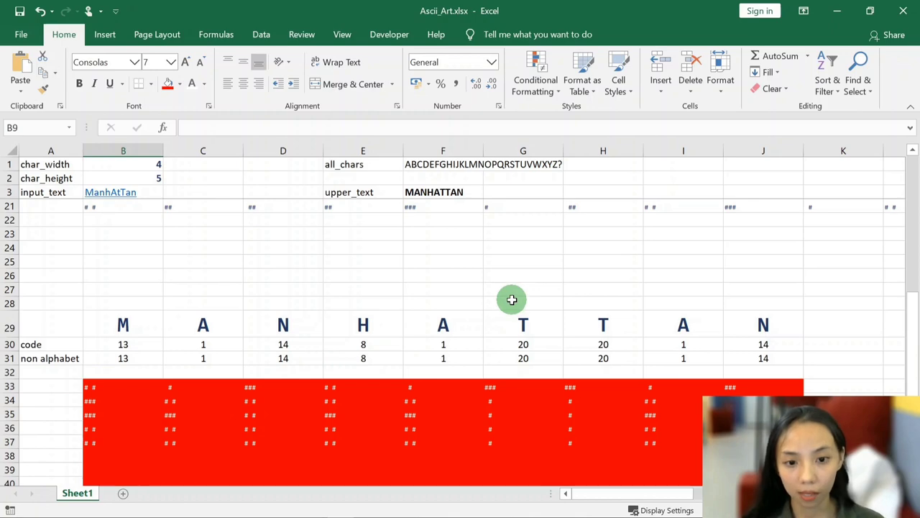
pyautogui.hotkey('ctrl', 'z')
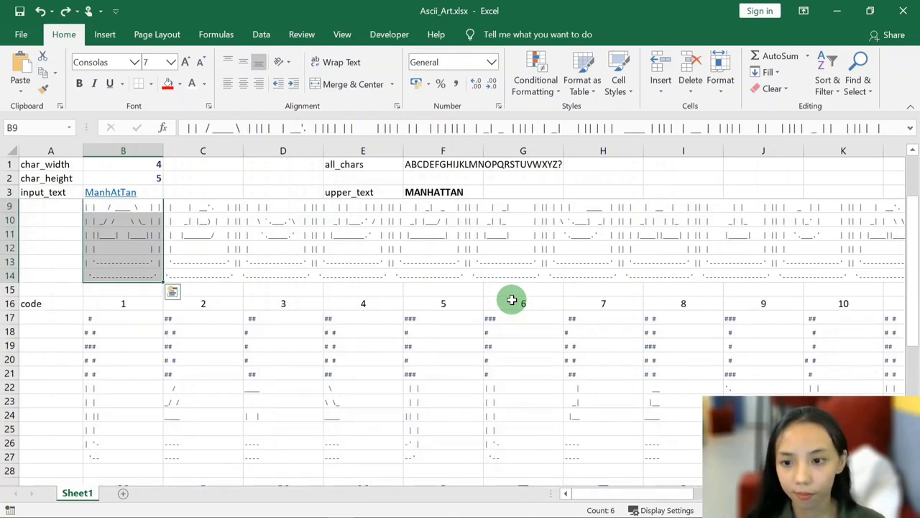
pyautogui.scroll(2, 496, 302)
pyautogui.hotkey('ctrl', 'z')
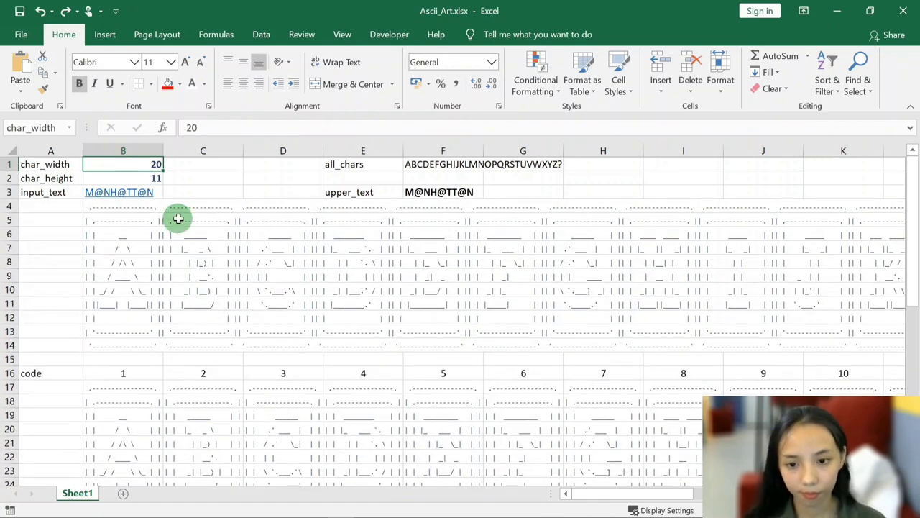
# - Enter Pristy as the input text in B3 and view the red PRISTY art block
pyautogui.click(179, 195)
pyautogui.press('Left')
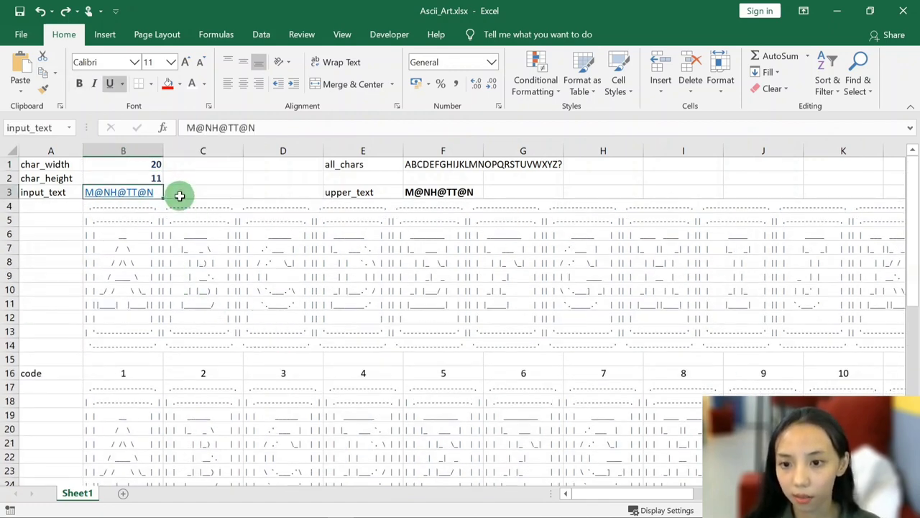
pyautogui.write('Pristy')
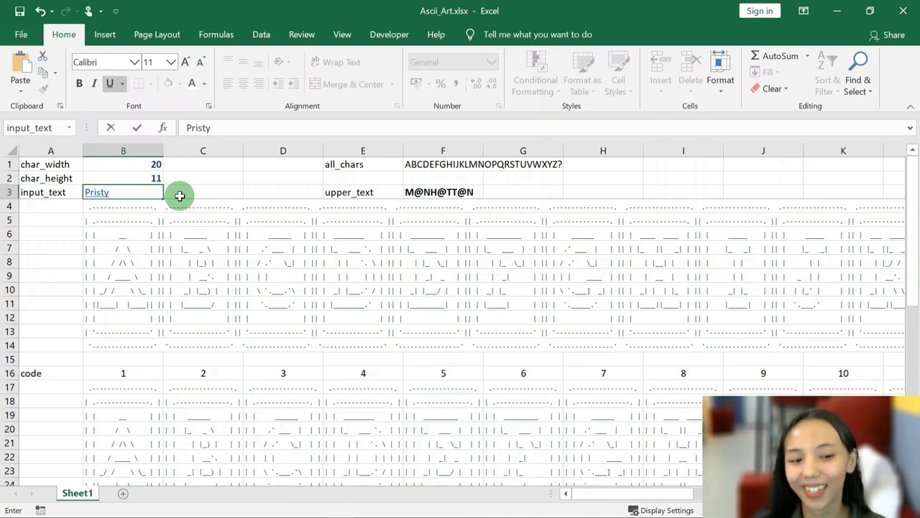
pyautogui.press('Return')
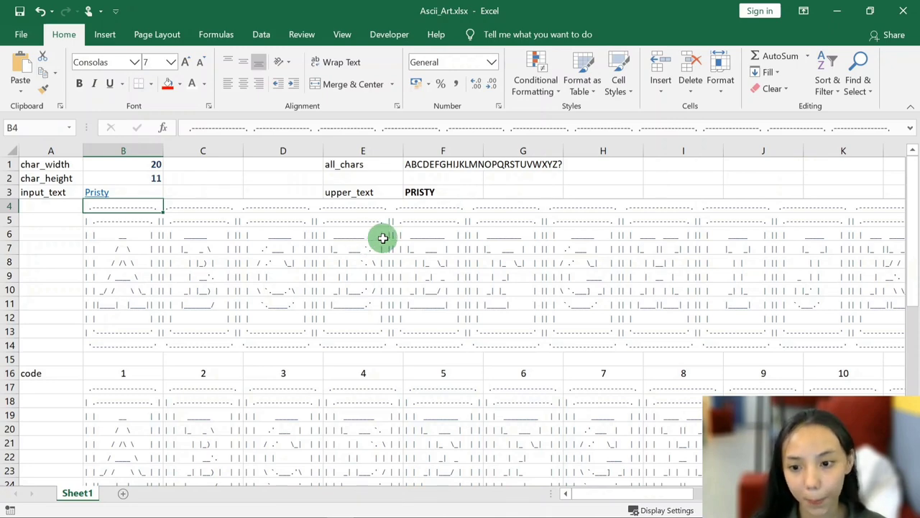
pyautogui.scroll(-3, 383, 238)
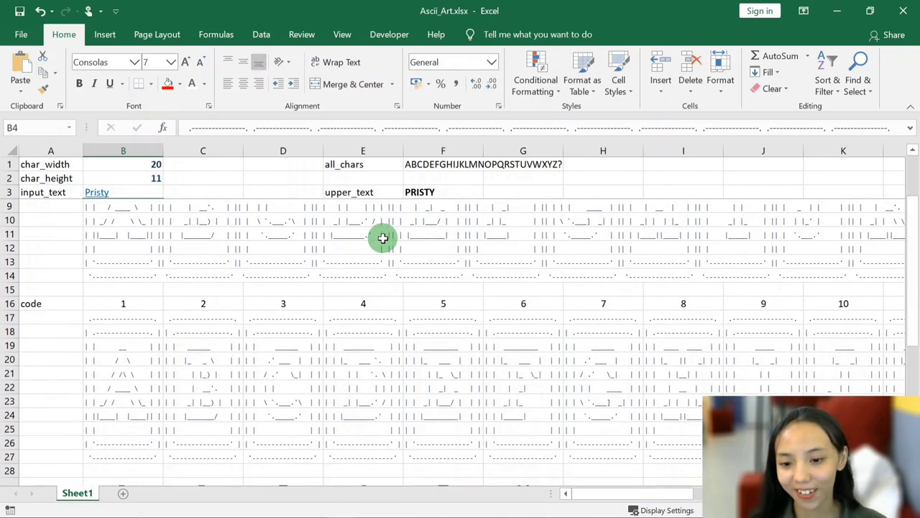
pyautogui.scroll(-1, 384, 237)
pyautogui.scroll(-1, 383, 238)
pyautogui.scroll(-1, 383, 238)
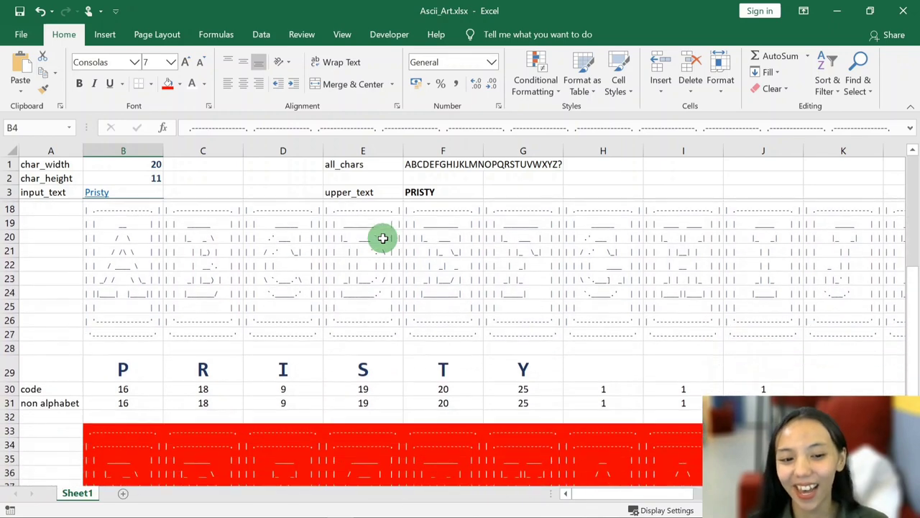
pyautogui.scroll(-1, 384, 238)
pyautogui.scroll(-1, 383, 238)
# - Compare the PRISTY art in B33:G43 with the trailing A art in H33:J43
pyautogui.scroll(-1, 383, 238)
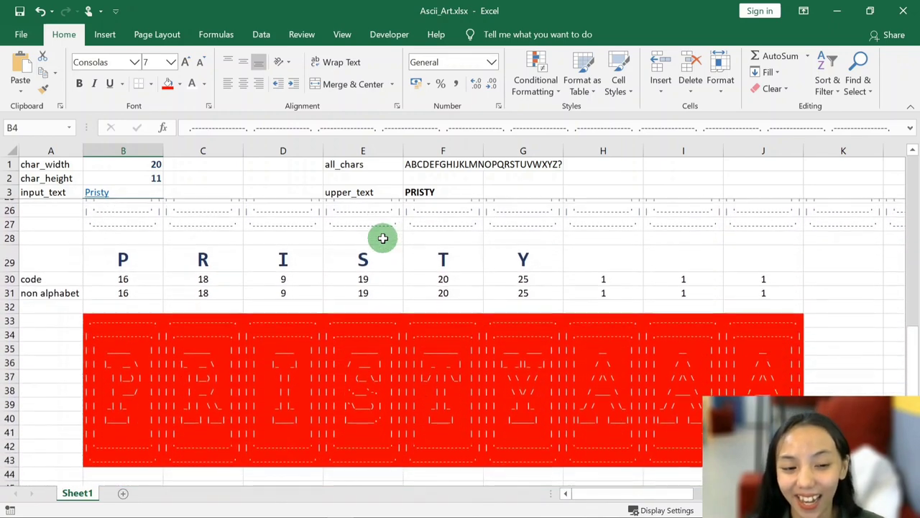
pyautogui.moveTo(97, 315); pyautogui.dragTo(536, 454)
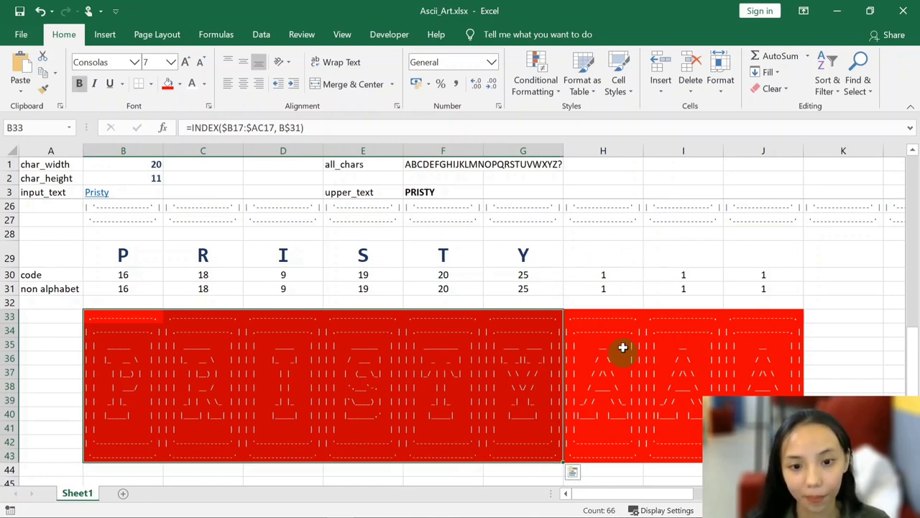
pyautogui.click(611, 274)
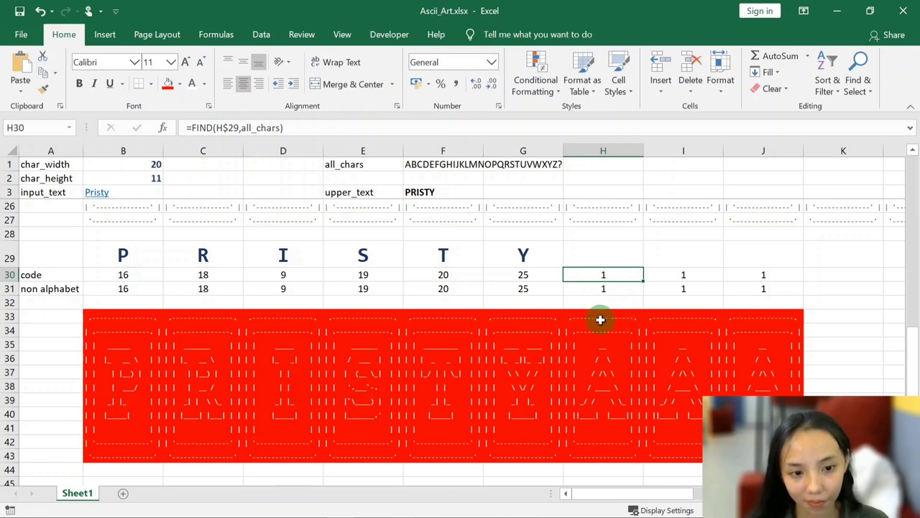
pyautogui.moveTo(600, 319); pyautogui.dragTo(764, 455)
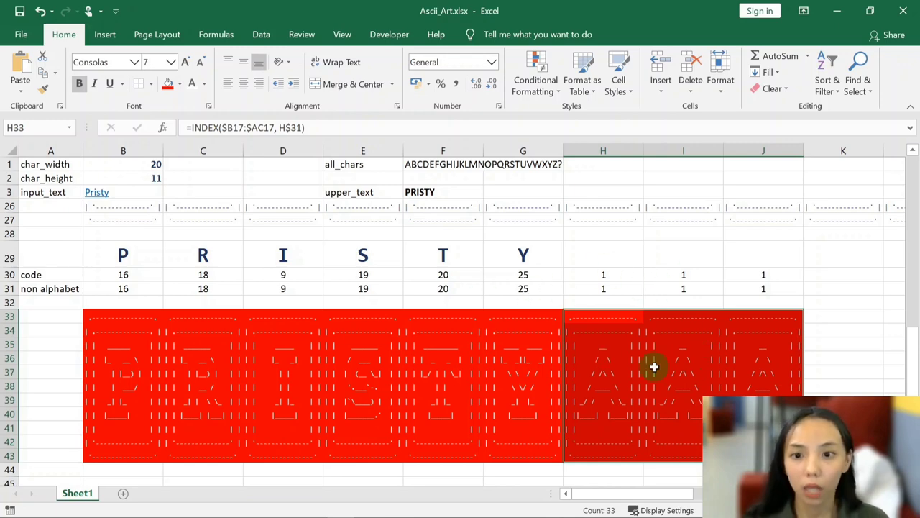
# - Check the code formula in H30 and the non alphabet formula in H31, then select row 32
pyautogui.click(604, 277)
pyautogui.click(611, 289)
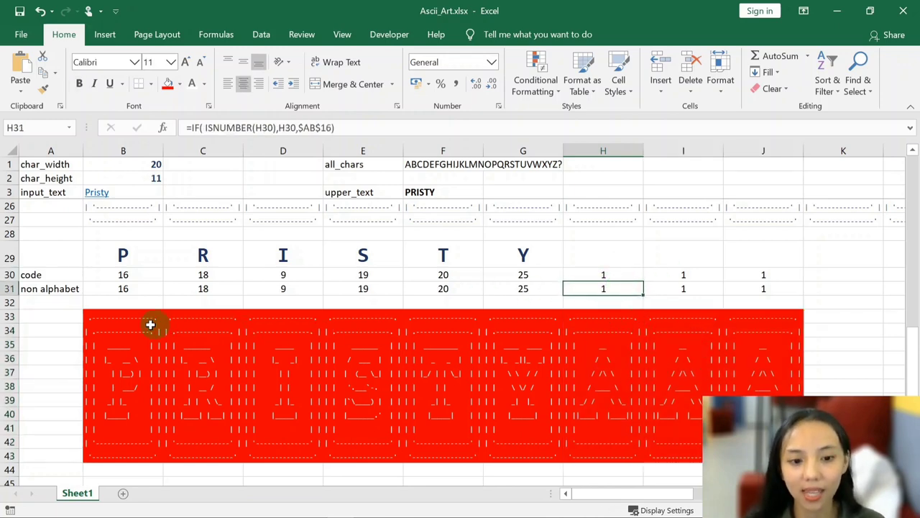
pyautogui.click(13, 303)
# - Insert a new row 32 above the red art block and label it empty in A32
pyautogui.rightClick(13, 303)
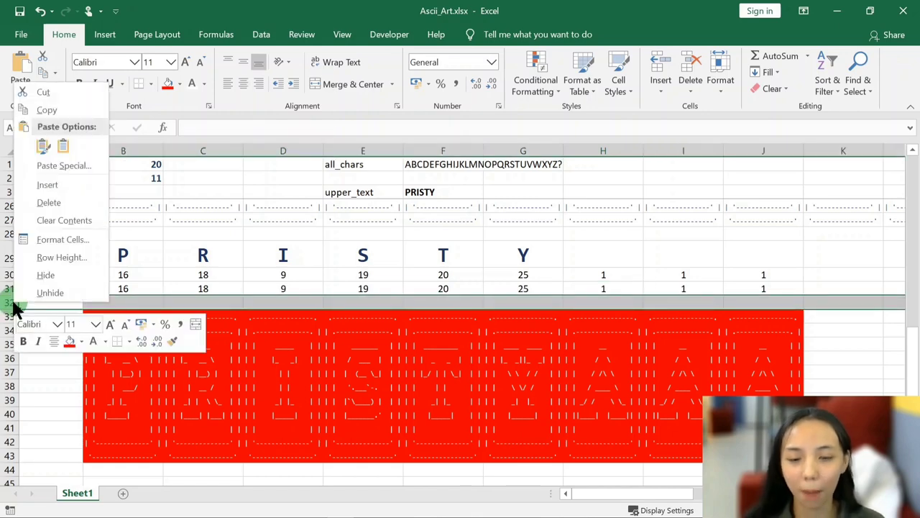
pyautogui.click(60, 182)
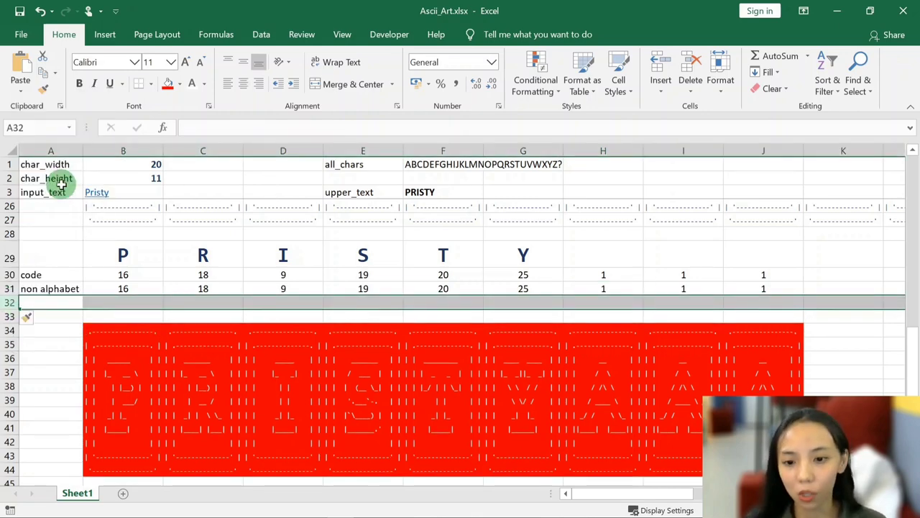
pyautogui.click(36, 304)
pyautogui.write('empty')
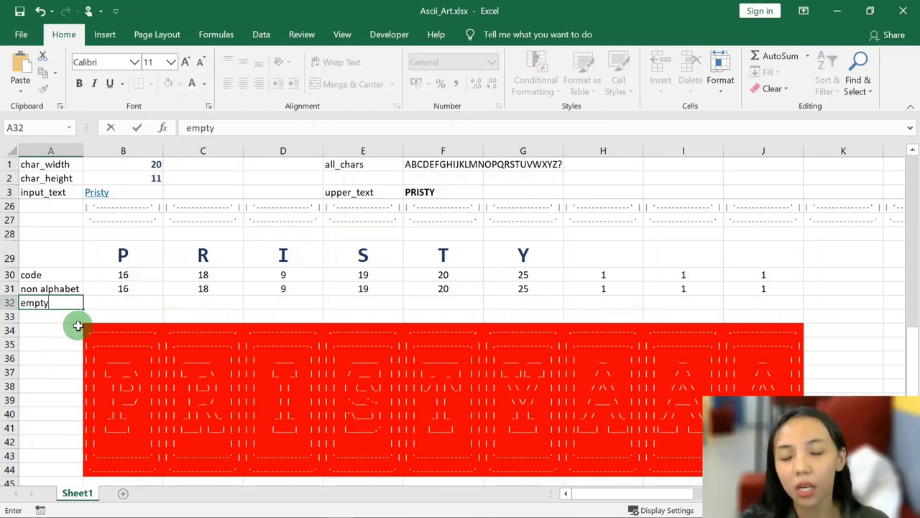
pyautogui.press('Return')
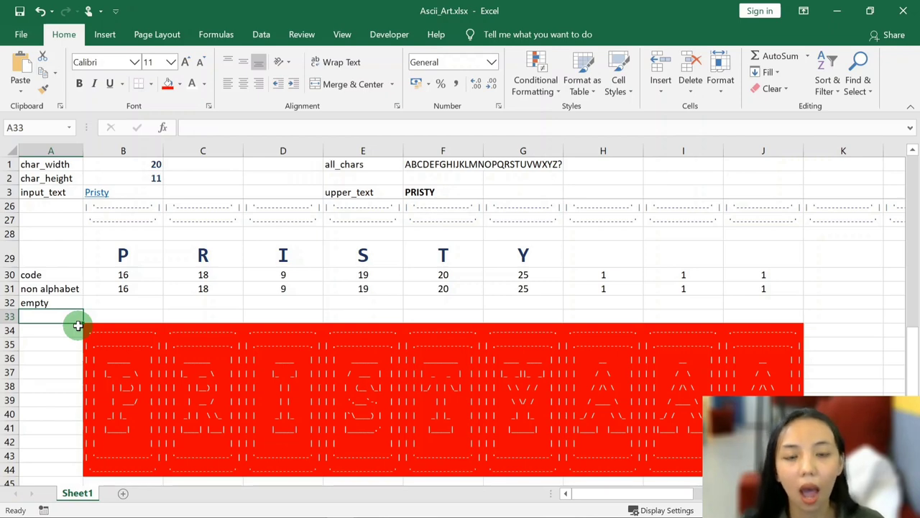
# - Enter =IF(H29="",$AC$16,H31) in H32 so blank characters use code 28
pyautogui.press('Up')
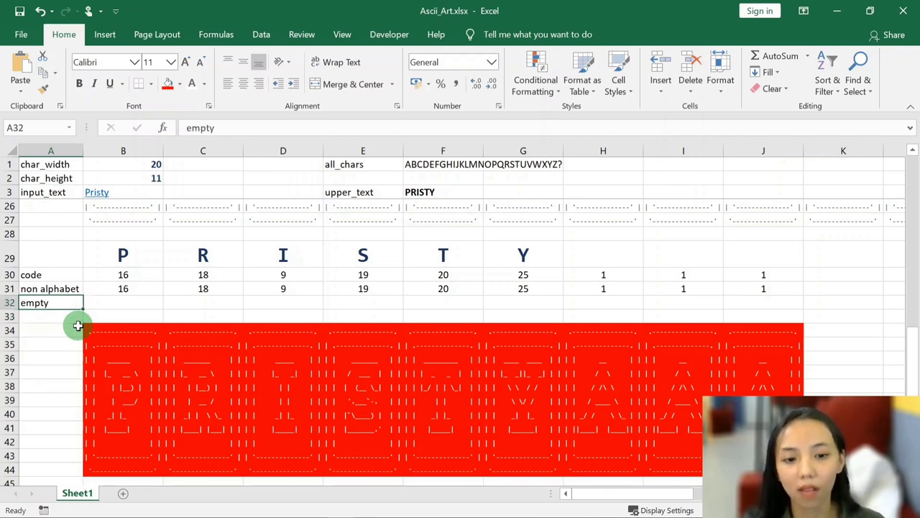
pyautogui.press('Right')
pyautogui.press('Right')
pyautogui.press('Right')
pyautogui.press('Right')
pyautogui.press('Right')
pyautogui.press('Right')
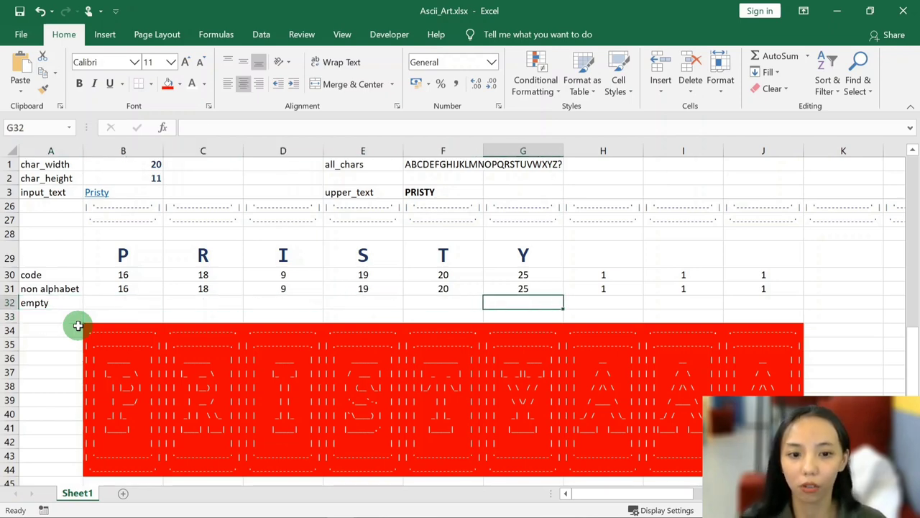
pyautogui.press('Right')
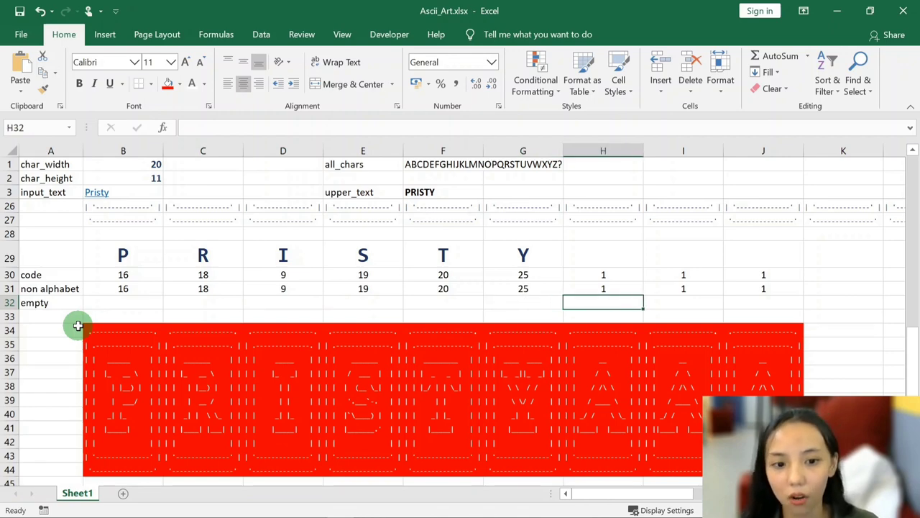
pyautogui.write('=')
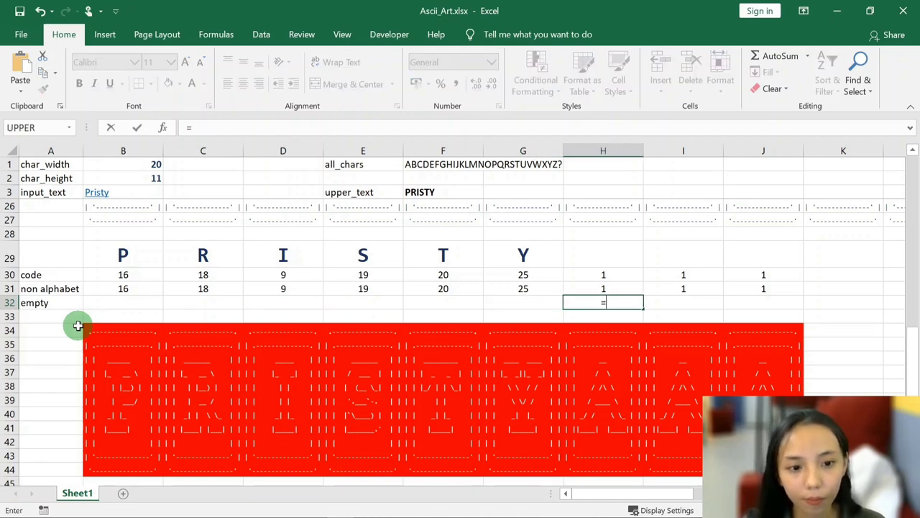
pyautogui.write('if(')
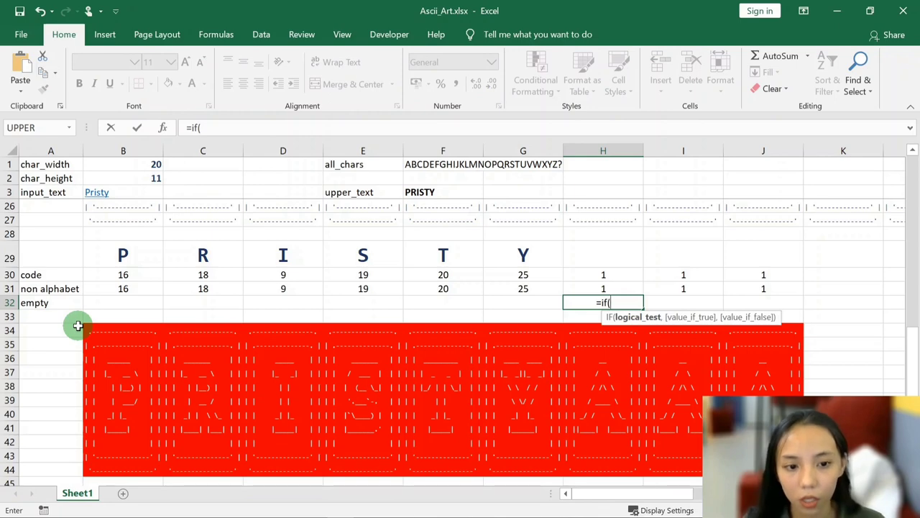
pyautogui.click(591, 263)
pyautogui.write('=')
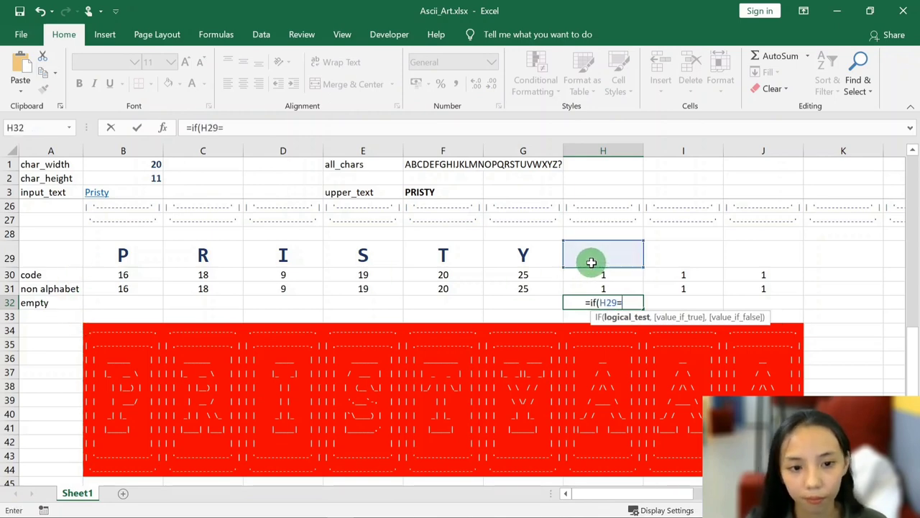
pyautogui.write('""')
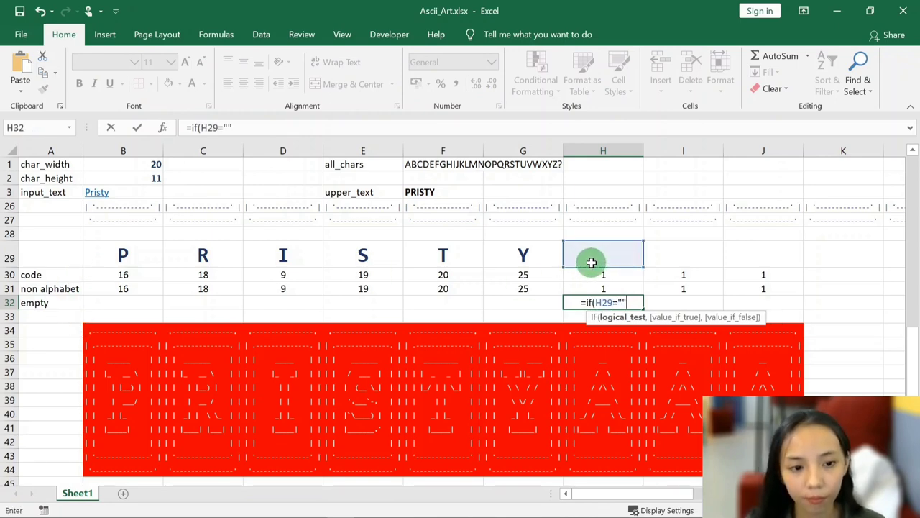
pyautogui.write(',')
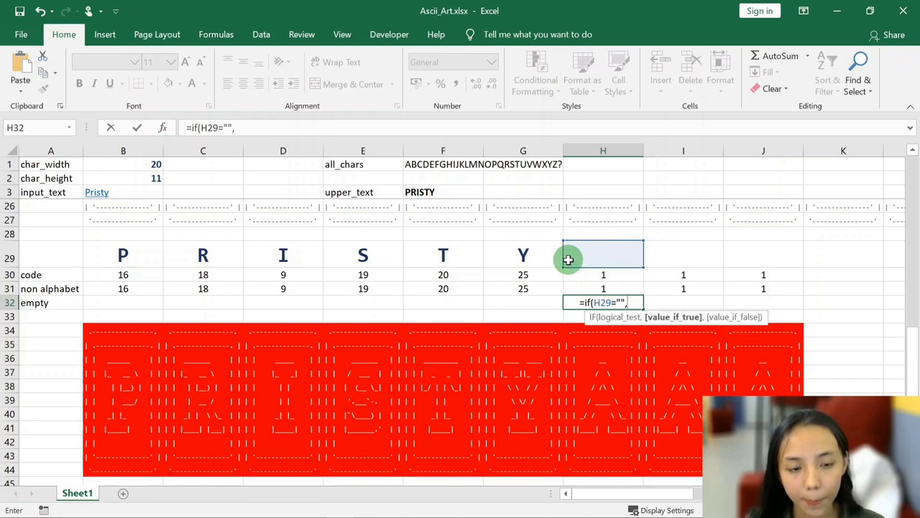
pyautogui.moveTo(635, 493); pyautogui.dragTo(719, 494)
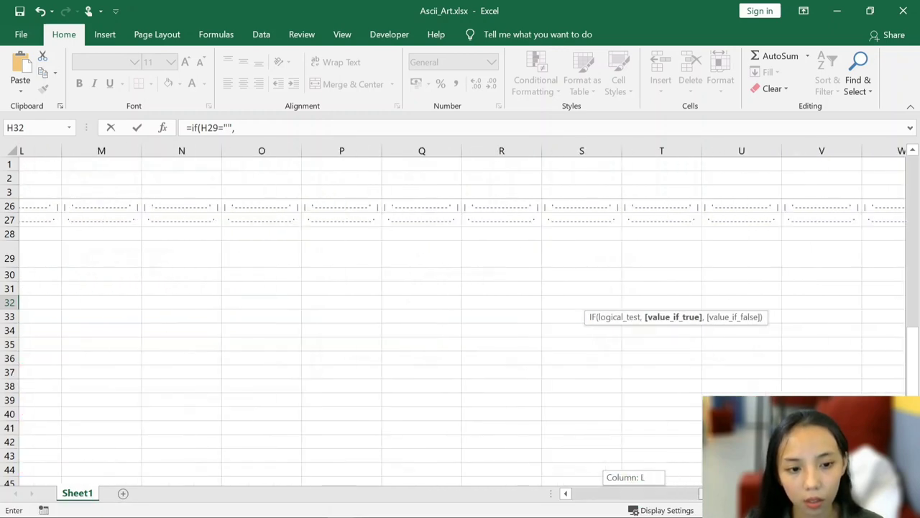
pyautogui.scroll(3, 815, 349)
pyautogui.scroll(1, 828, 312)
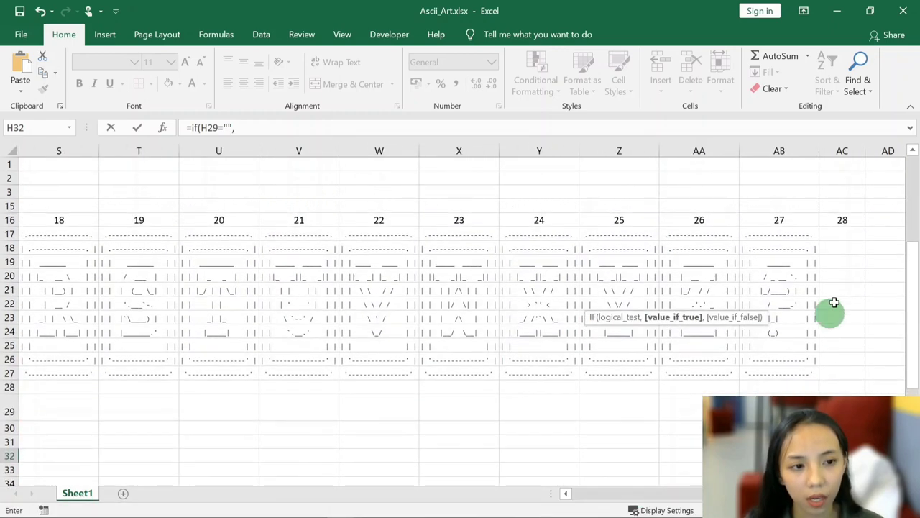
pyautogui.click(842, 220)
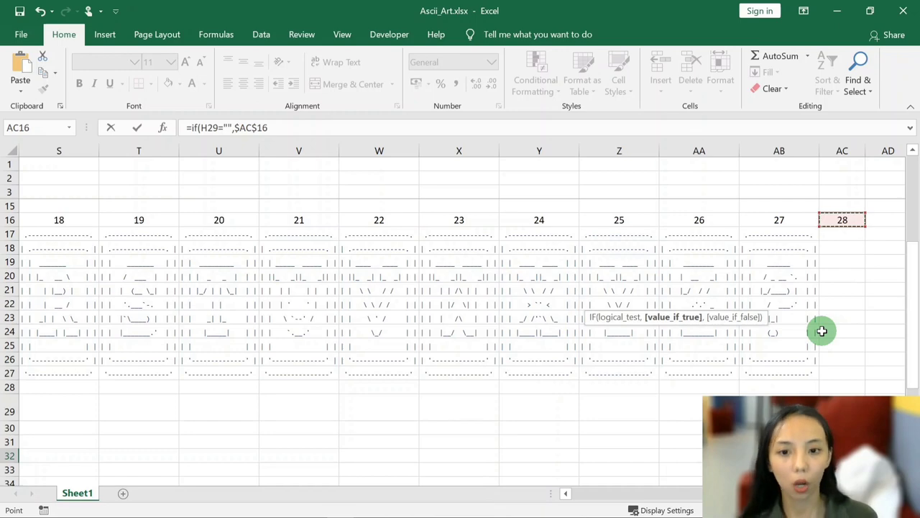
pyautogui.write(',')
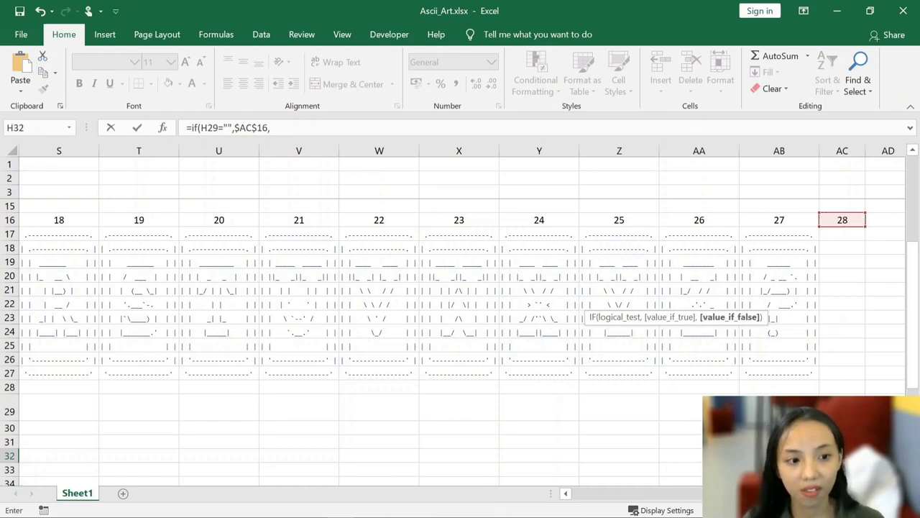
pyautogui.click(555, 504)
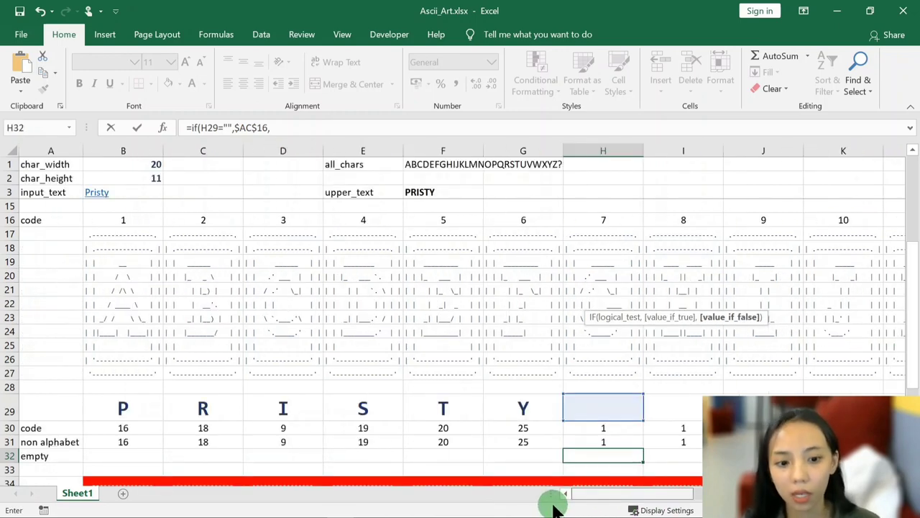
pyautogui.click(594, 442)
pyautogui.press('Return')
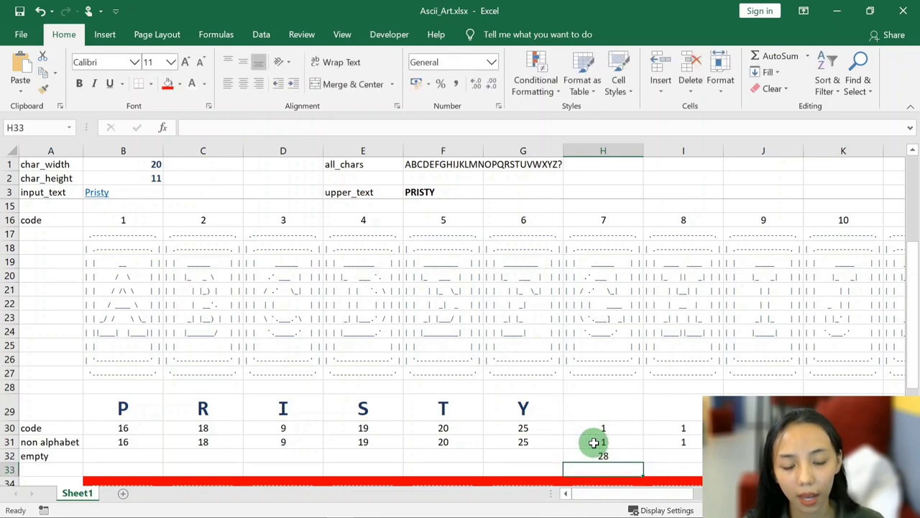
# - Copy the H32 empty-check formula across B32:J32
pyautogui.press('Down')
pyautogui.press('Down')
pyautogui.press('Down')
pyautogui.press('Down')
pyautogui.press('Down')
pyautogui.press('Down')
pyautogui.press('Down')
pyautogui.press('Up')
pyautogui.press('Up')
pyautogui.press('Up')
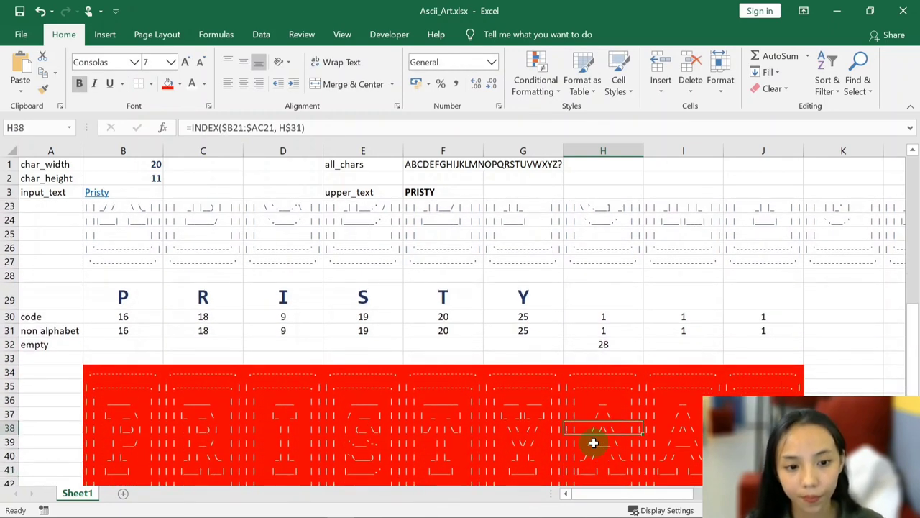
pyautogui.press('Up')
pyautogui.press('Up')
pyautogui.press('Up')
pyautogui.press('Up')
pyautogui.press('Up')
pyautogui.hotkey('ctrl', 'c')
pyautogui.press('Right')
pyautogui.press('Right')
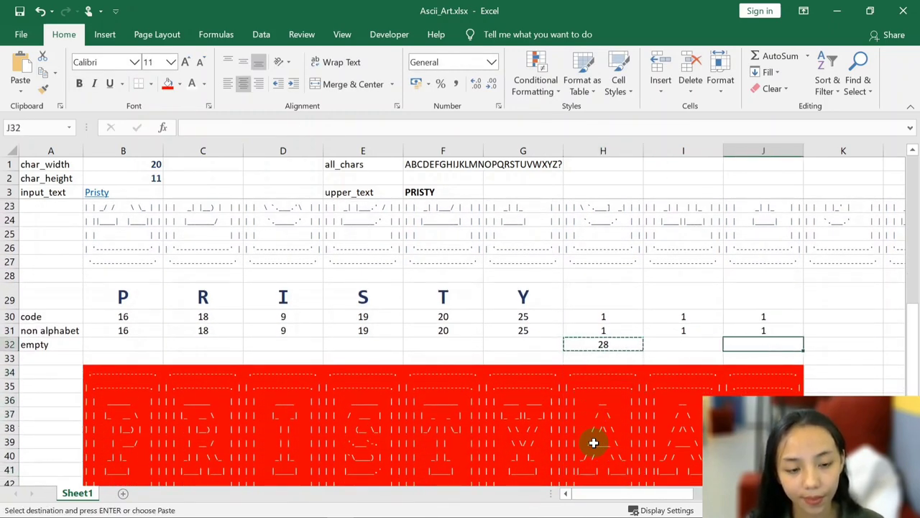
pyautogui.hotkey('shift', 'Left')
pyautogui.hotkey('shift', 'Left')
pyautogui.hotkey('shift', 'Left')
pyautogui.hotkey('shift', 'Left')
pyautogui.hotkey('shift', 'Left')
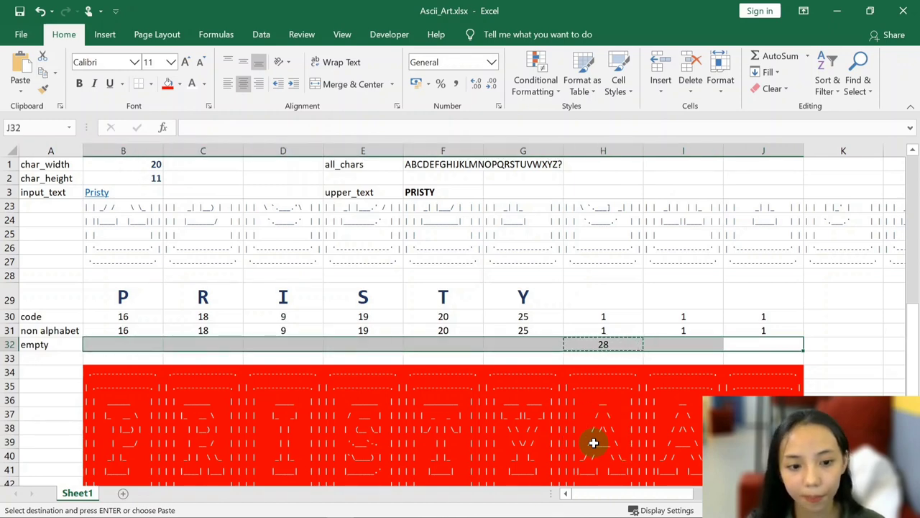
pyautogui.hotkey('ctrl', 'v')
pyautogui.press('Right')
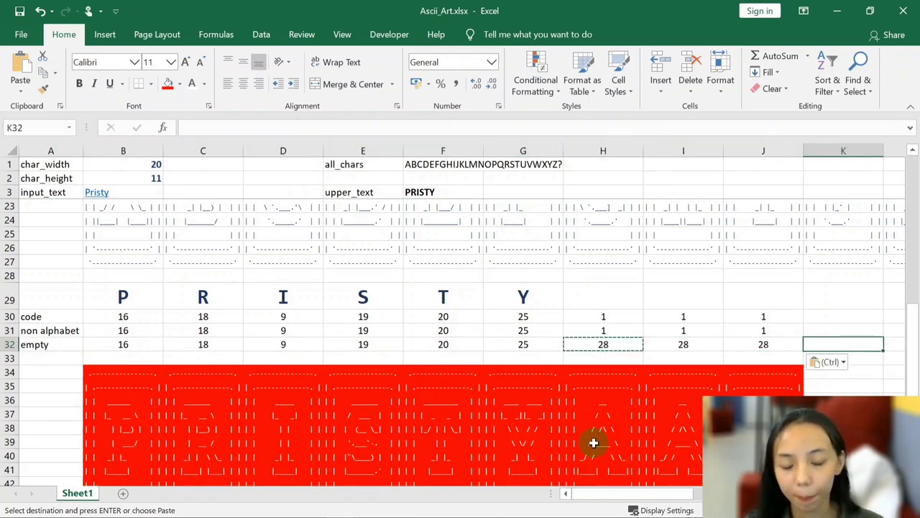
pyautogui.press('Left')
pyautogui.press('Left')
pyautogui.press('Left')
pyautogui.press('Left')
pyautogui.press('Right')
pyautogui.press('Right')
pyautogui.press('Right')
pyautogui.press('Right')
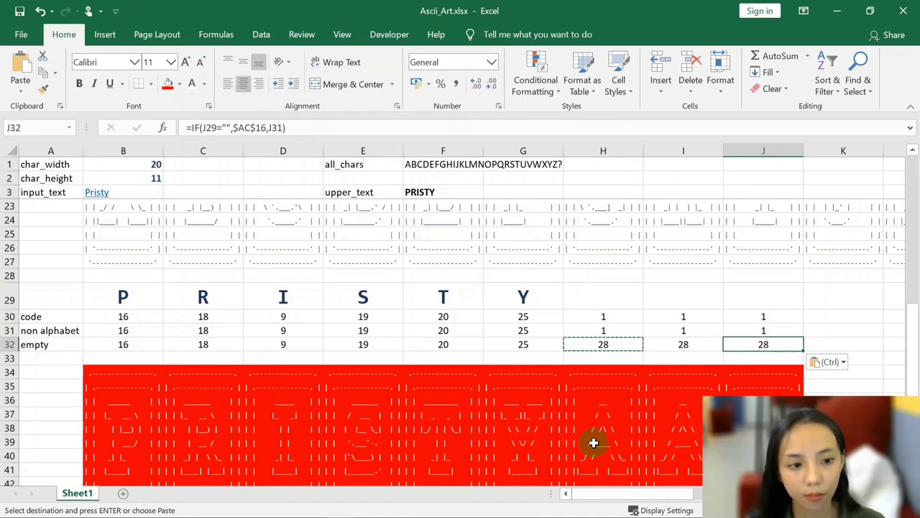
# - Change H34's INDEX code reference to point at row 32
pyautogui.click(582, 377)
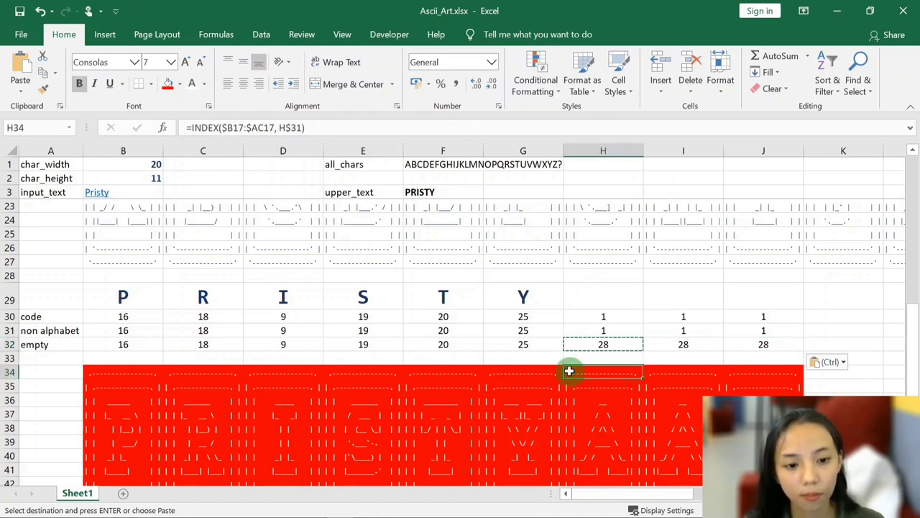
pyautogui.press('F2')
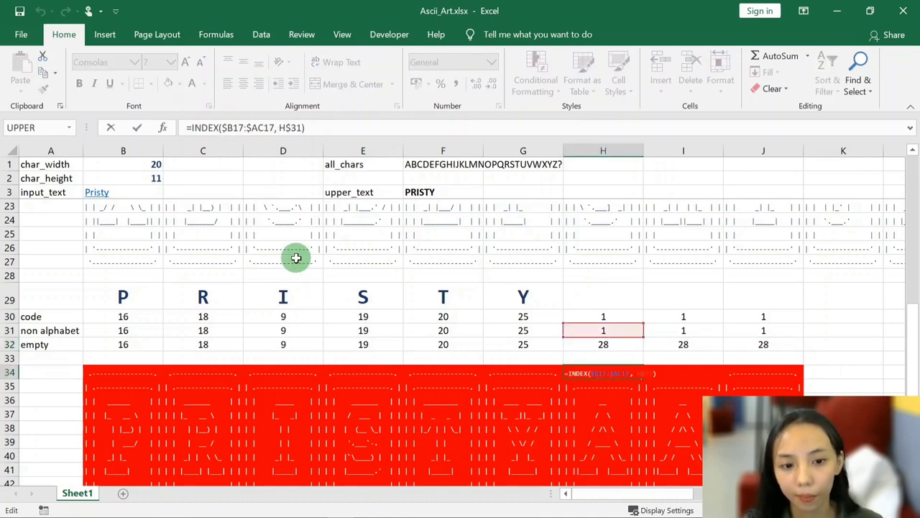
pyautogui.moveTo(643, 327)
pyautogui.mouseDown()
pyautogui.moveTo(623, 318)
pyautogui.moveTo(623, 348)
pyautogui.mouseUp()
pyautogui.press('Return')
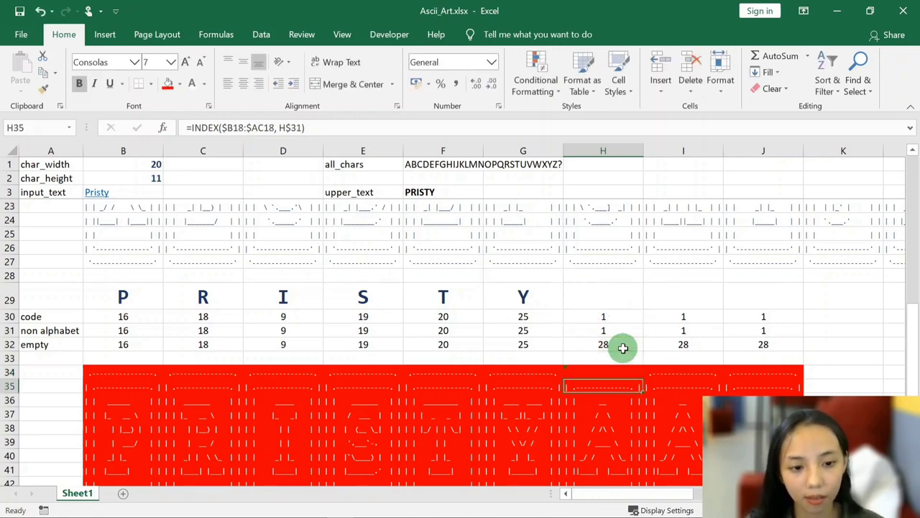
# - Copy the H34 formula over the whole banner B34:J44
pyautogui.press('Up')
pyautogui.hotkey('ctrl', 'c')
pyautogui.hotkey('ctrl', 'Left')
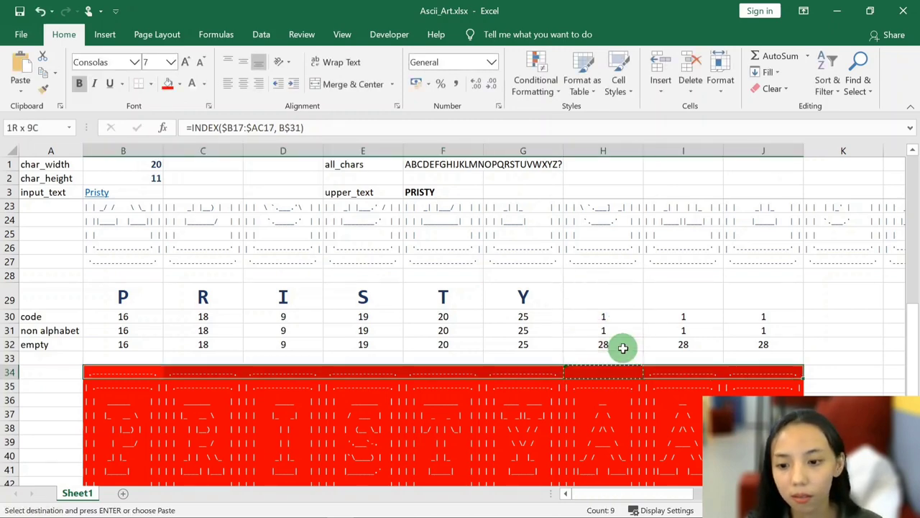
pyautogui.hotkey('shift', 'ctrl', 'Right')
pyautogui.hotkey('shift', 'ctrl', 'Down')
pyautogui.hotkey('ctrl', 'v')
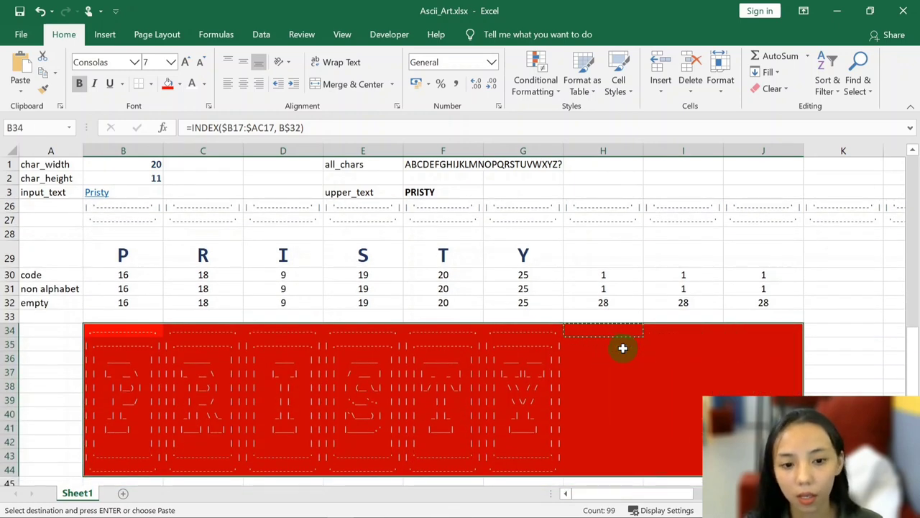
pyautogui.press('Up')
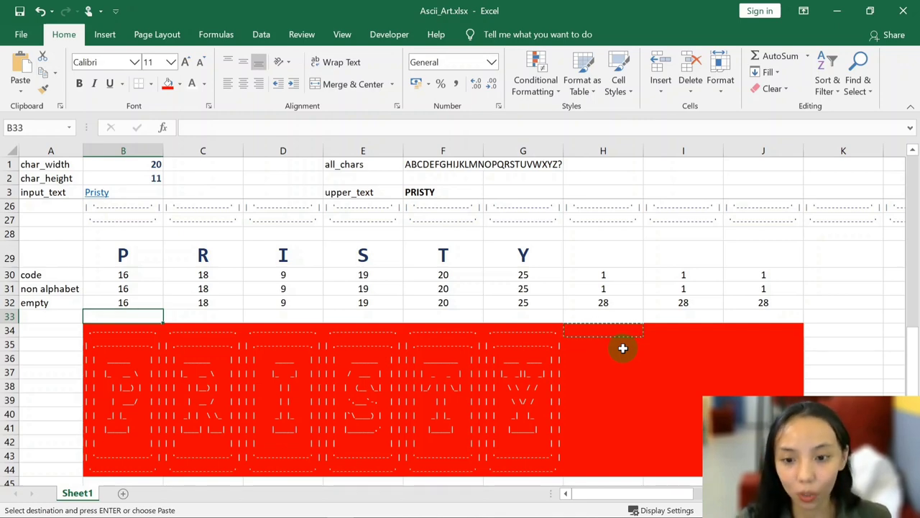
# - Cancel the pending copy and review Pristy in B3 and its uppercase in F3
pyautogui.click(56, 318)
pyautogui.press('Escape')
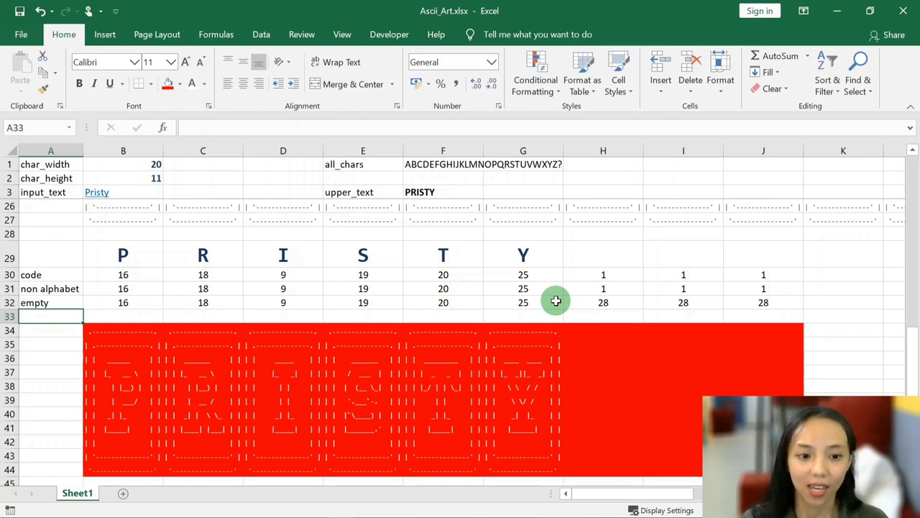
pyautogui.scroll(-1, 555, 300)
pyautogui.scroll(1, 555, 301)
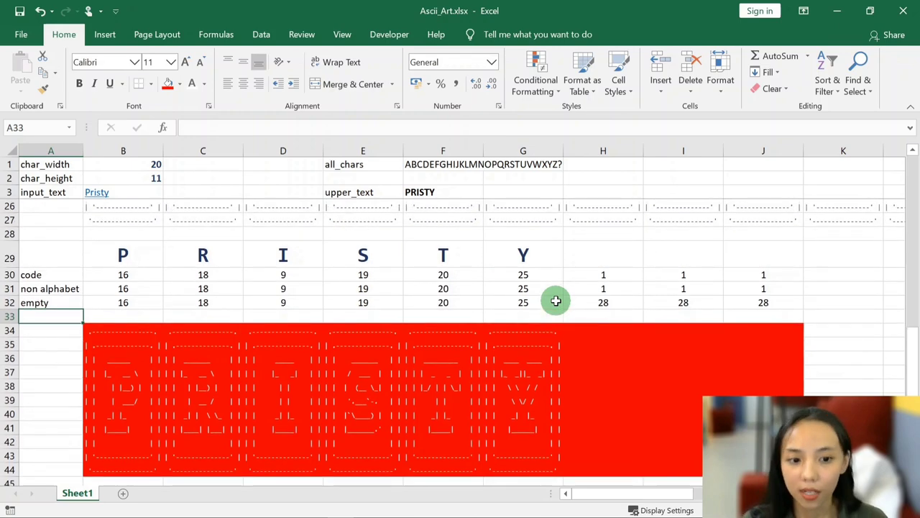
pyautogui.click(139, 189)
pyautogui.click(424, 191)
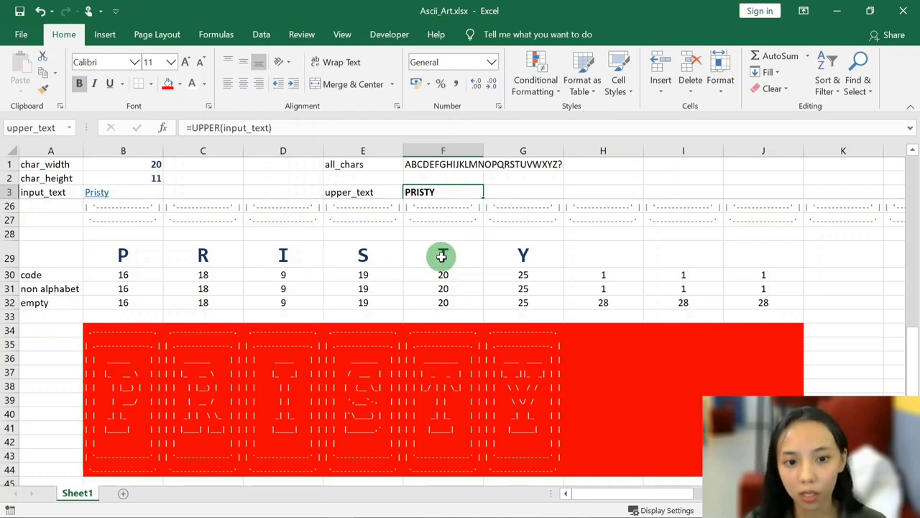
# - Make the input text Pristy in B3 bold
pyautogui.scroll(2, 442, 256)
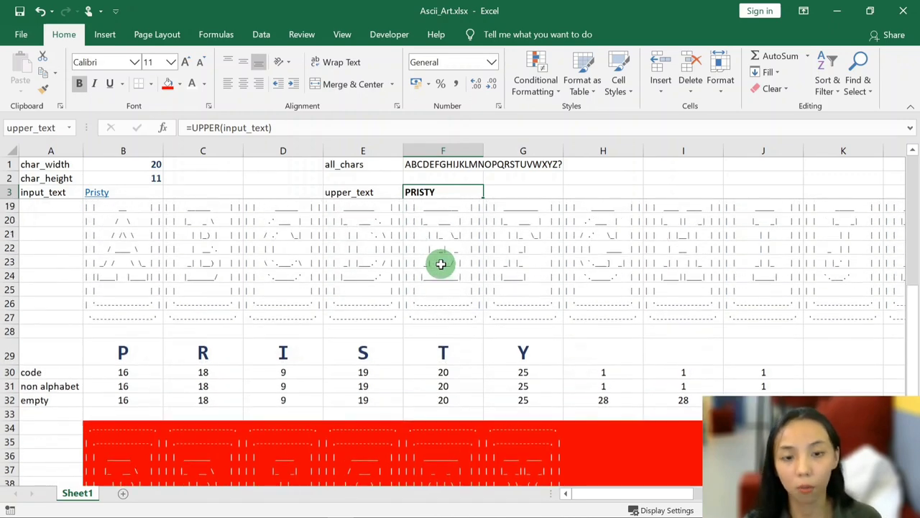
pyautogui.scroll(2, 442, 259)
pyautogui.scroll(1, 441, 264)
pyautogui.scroll(2, 441, 264)
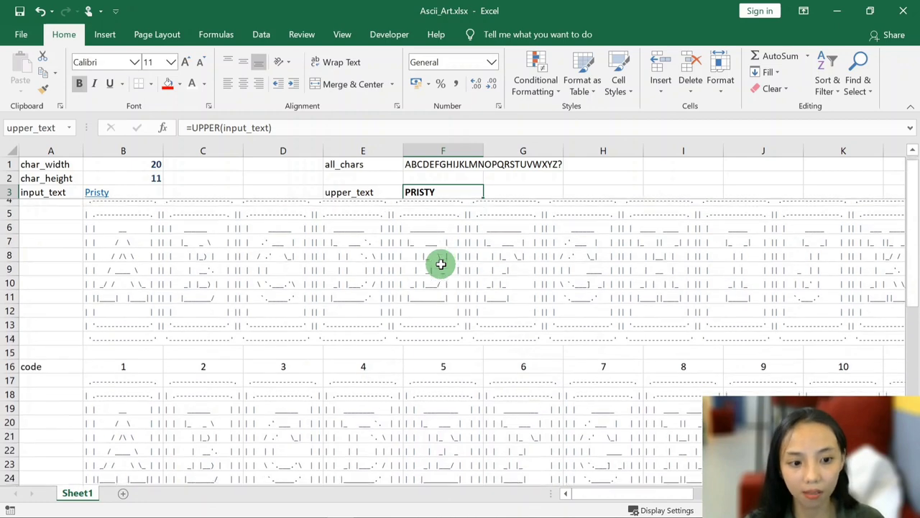
pyautogui.scroll(-3, 441, 264)
pyautogui.scroll(-1, 441, 264)
pyautogui.scroll(-2, 441, 264)
pyautogui.scroll(-1, 439, 262)
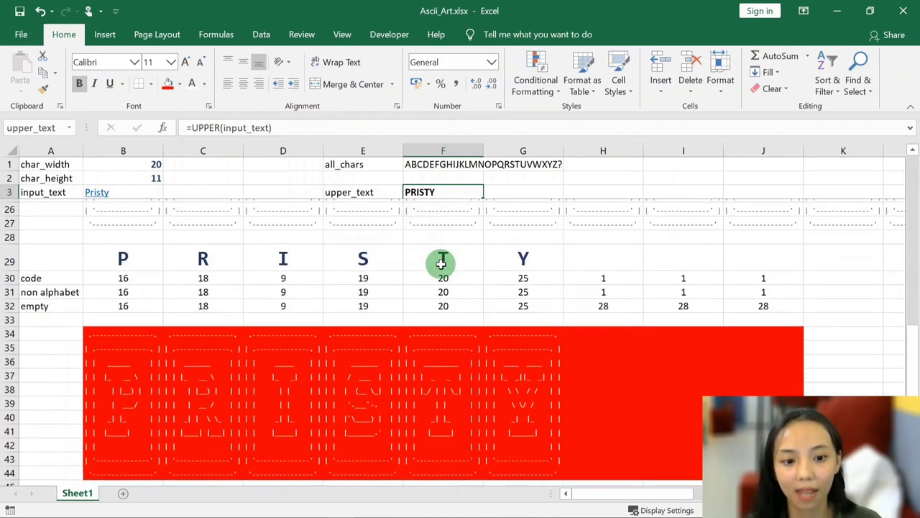
pyautogui.scroll(-1, 439, 261)
pyautogui.click(135, 190)
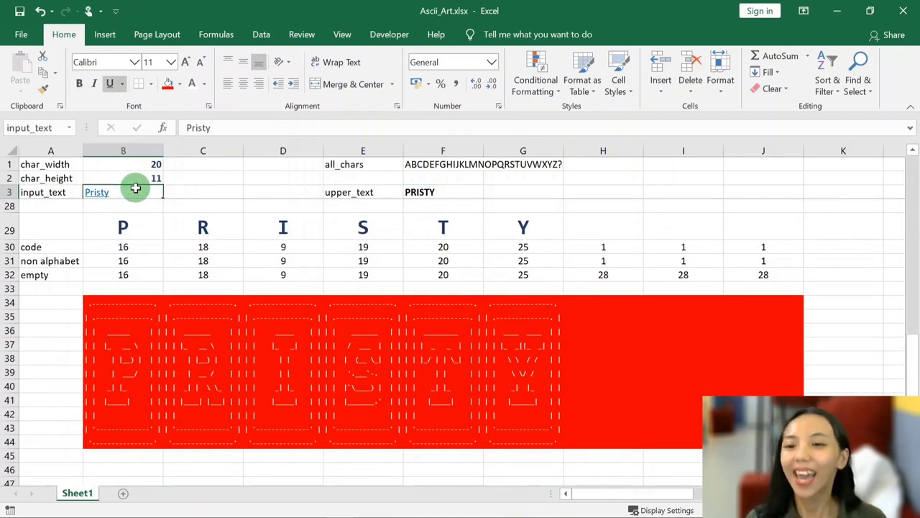
pyautogui.hotkey('ctrl', 'b')
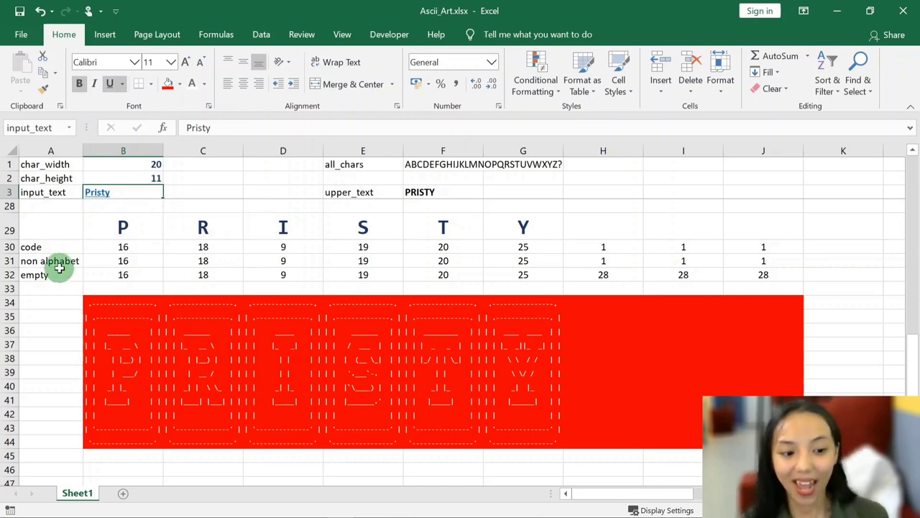
pyautogui.click(64, 231)
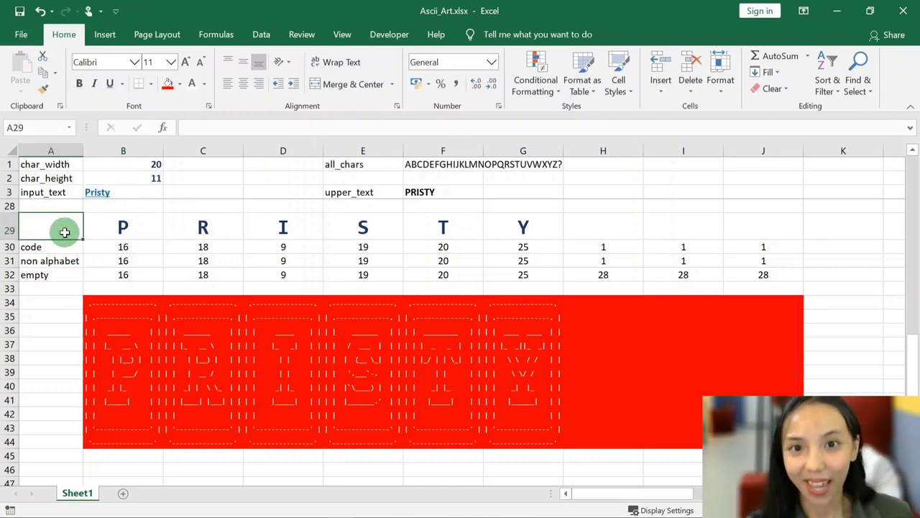